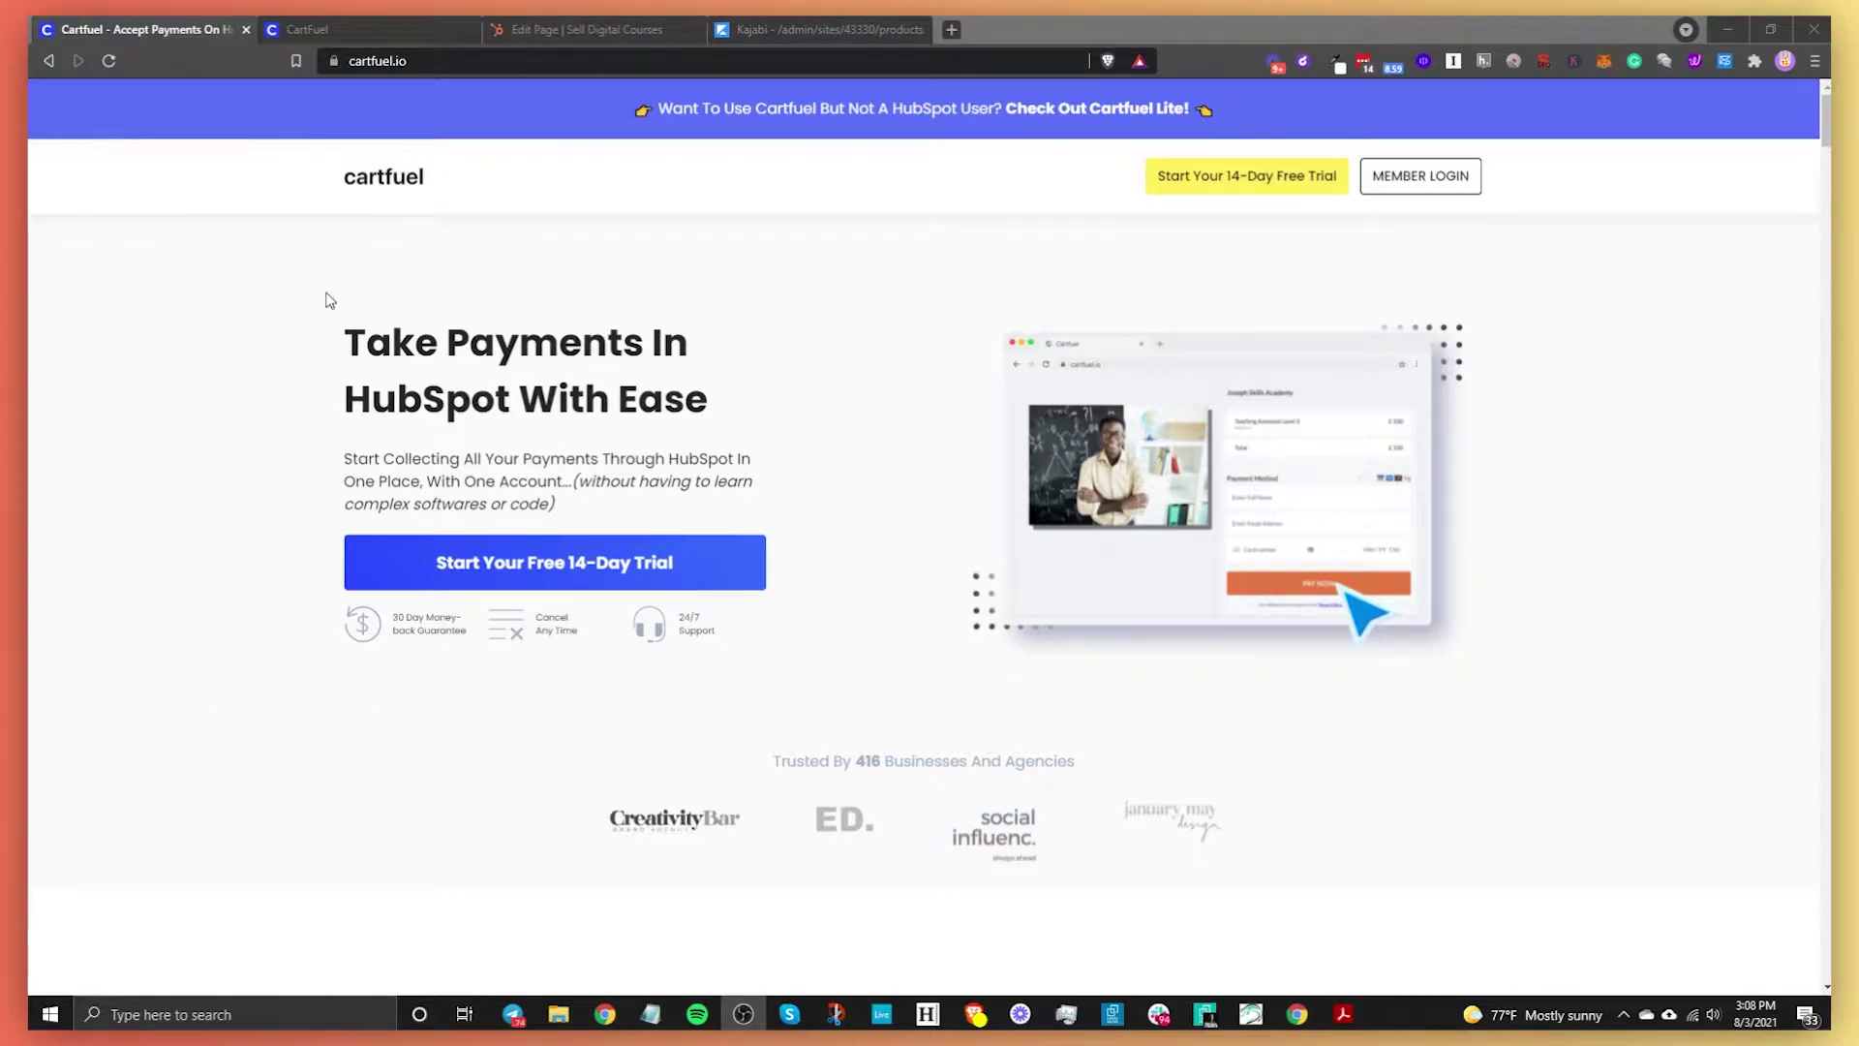
# Switch to the browser tab showing CartFuel's Settings > External Integrations page
pyautogui.click(354, 27)
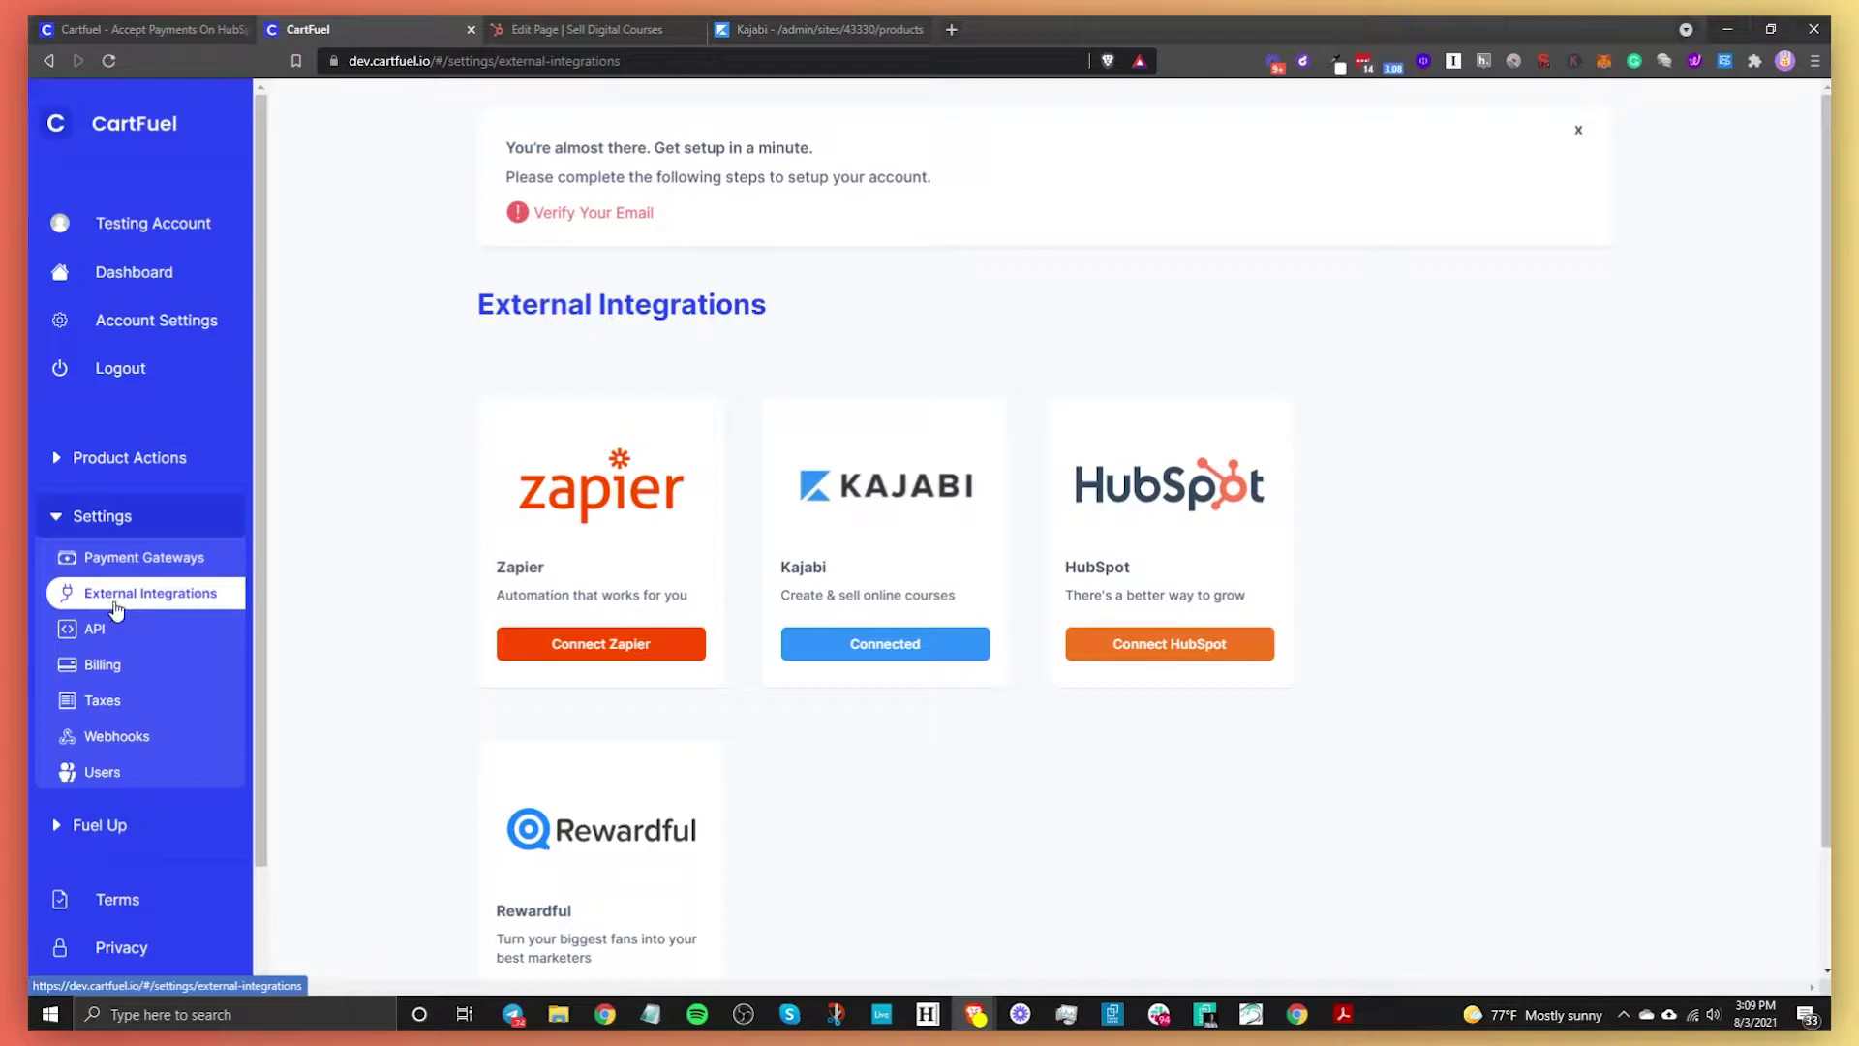
pyautogui.click(141, 558)
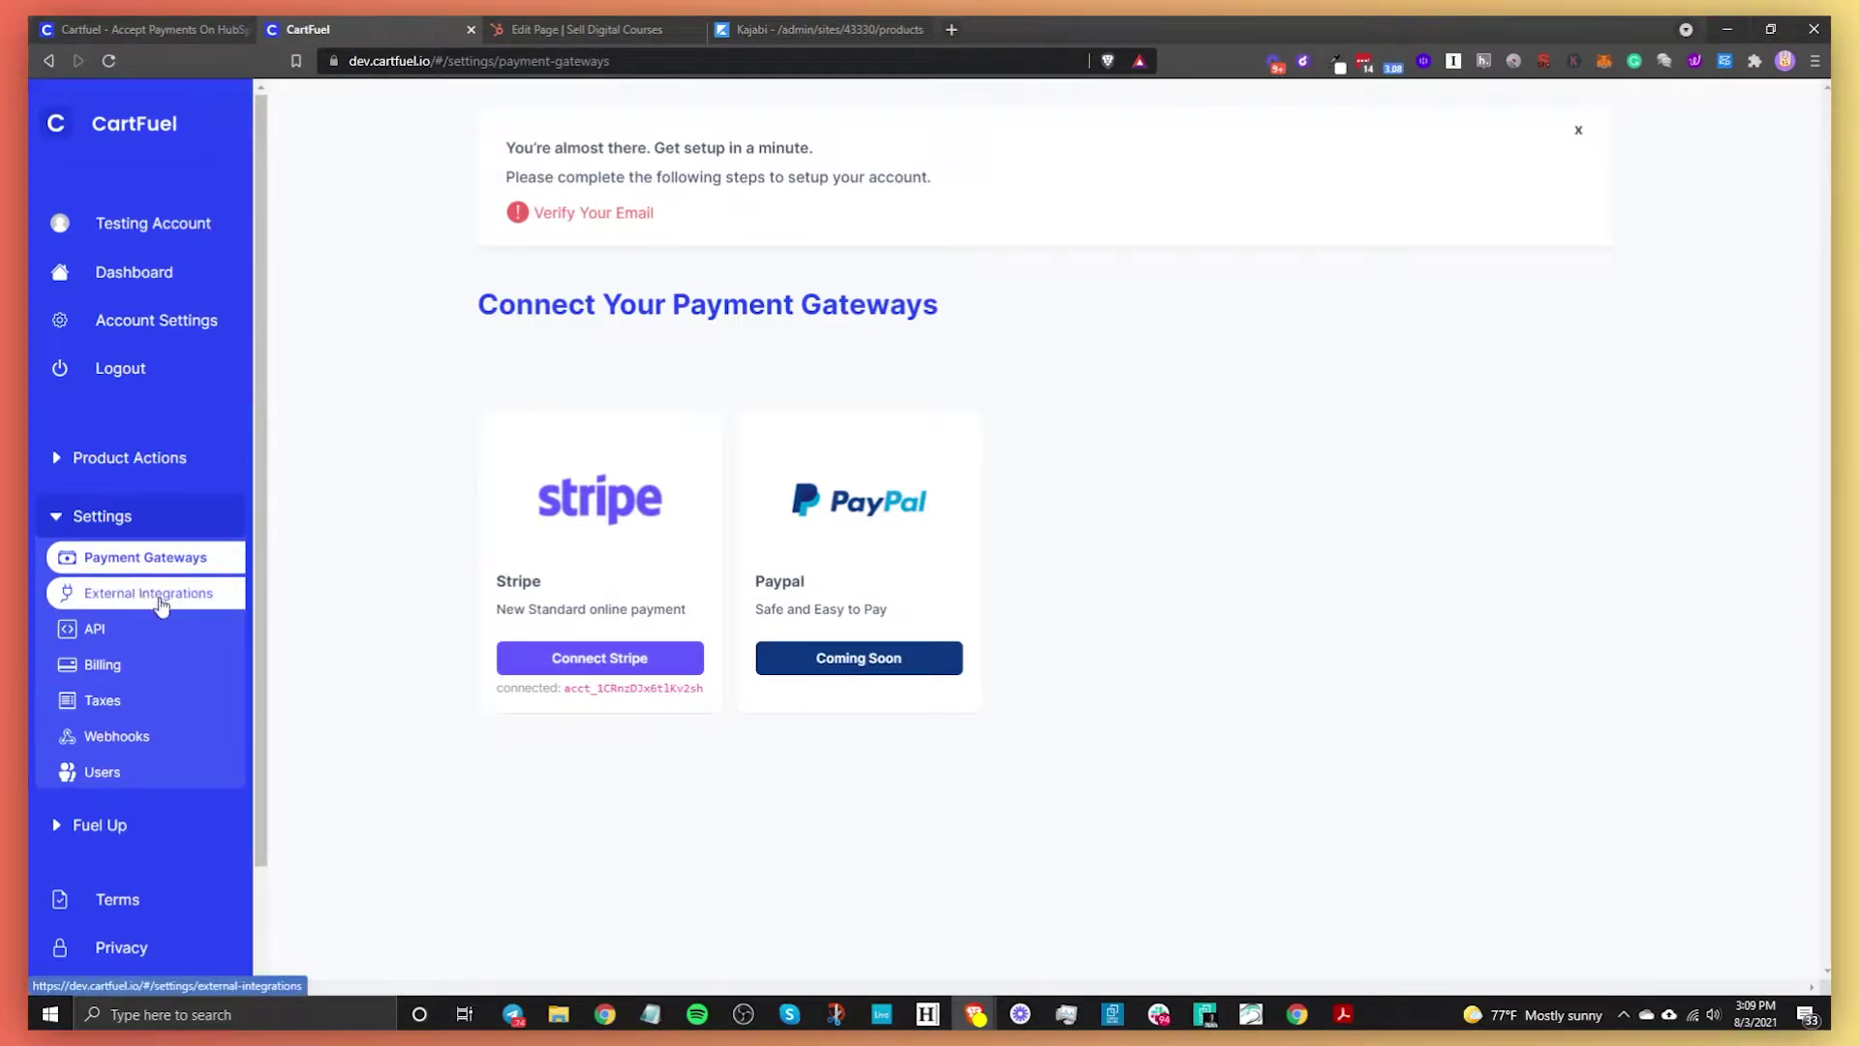
pyautogui.click(161, 602)
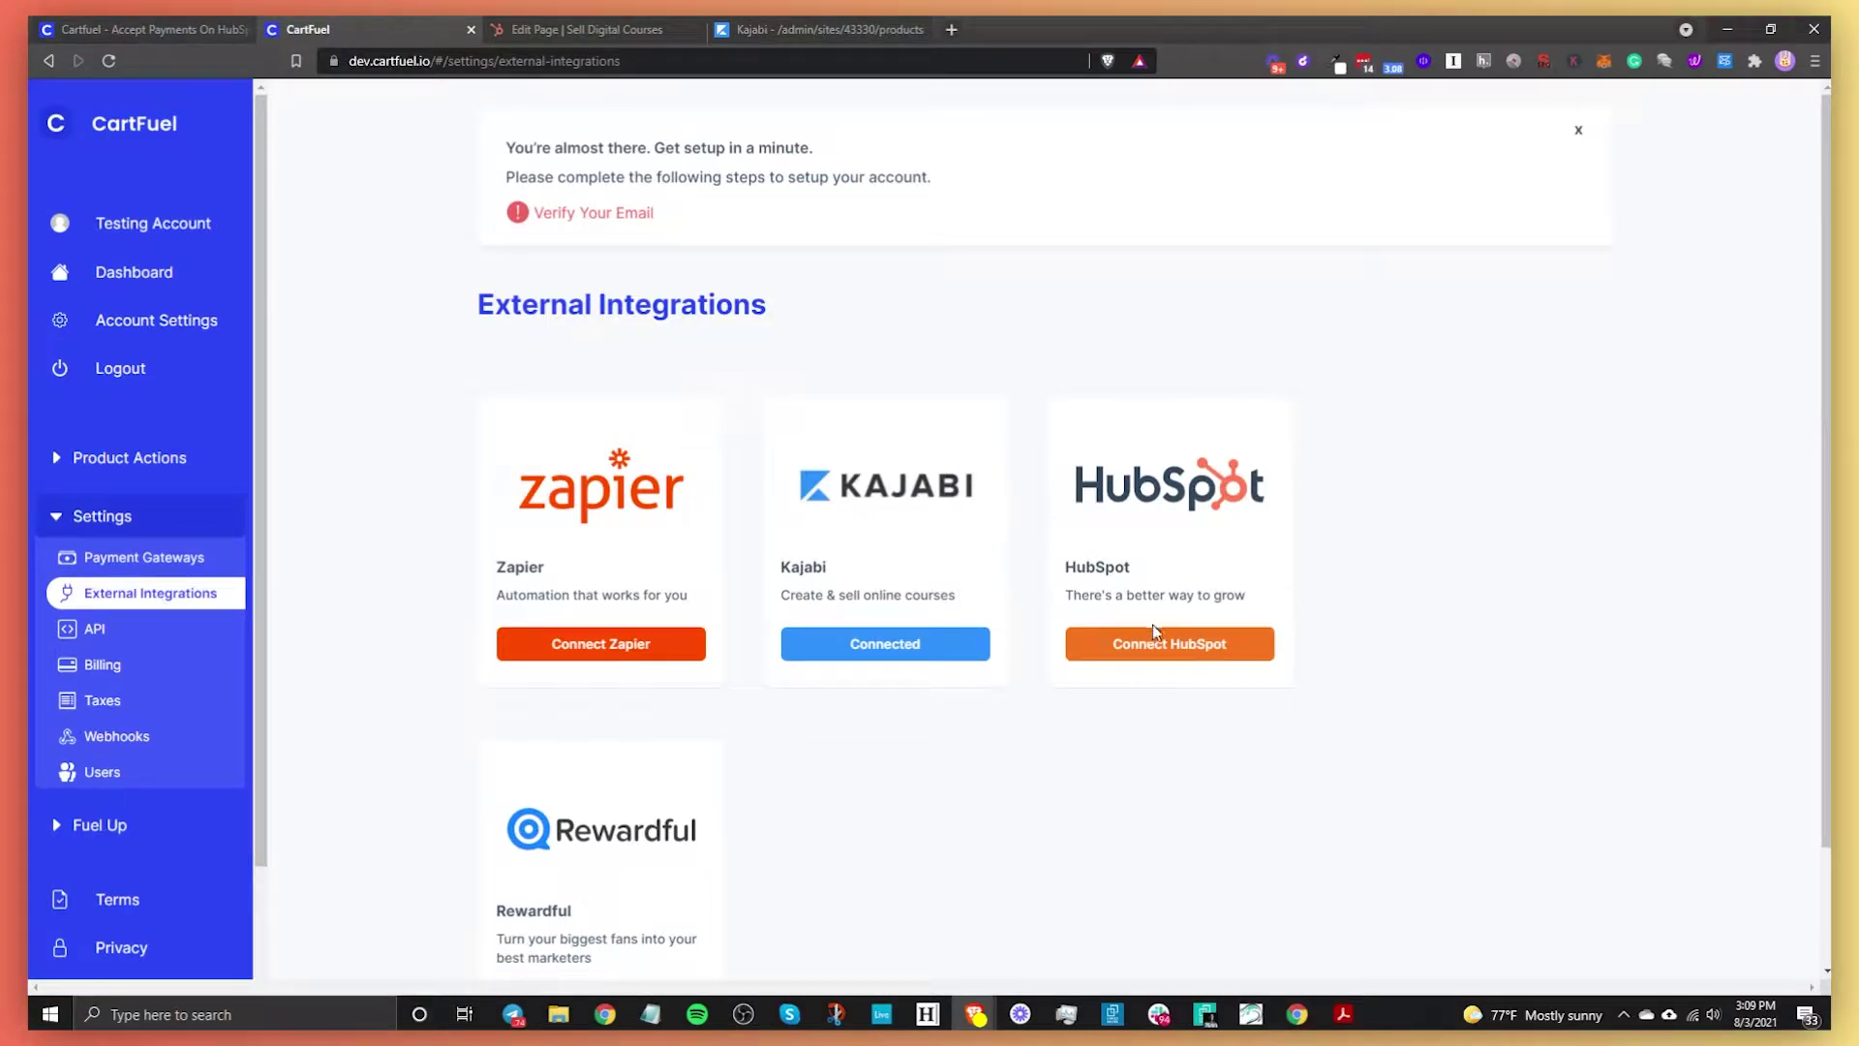
pyautogui.click(1135, 654)
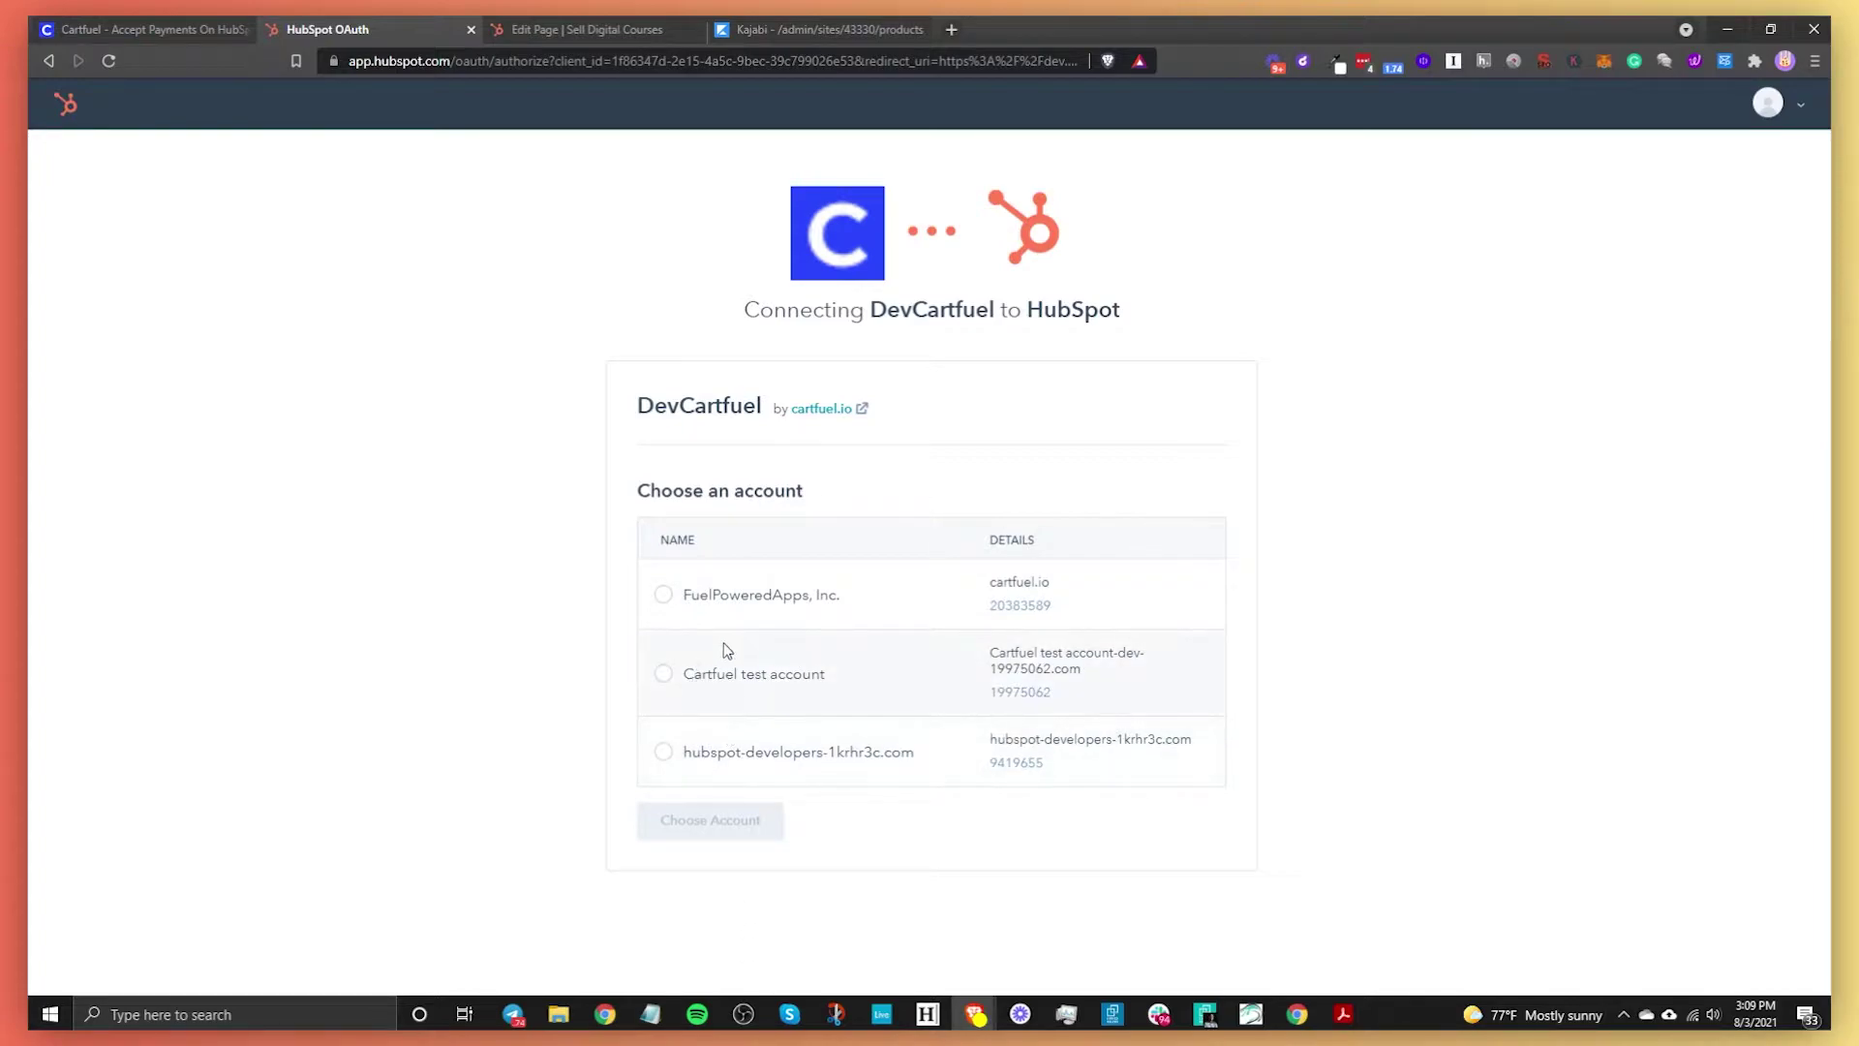
pyautogui.click(48, 60)
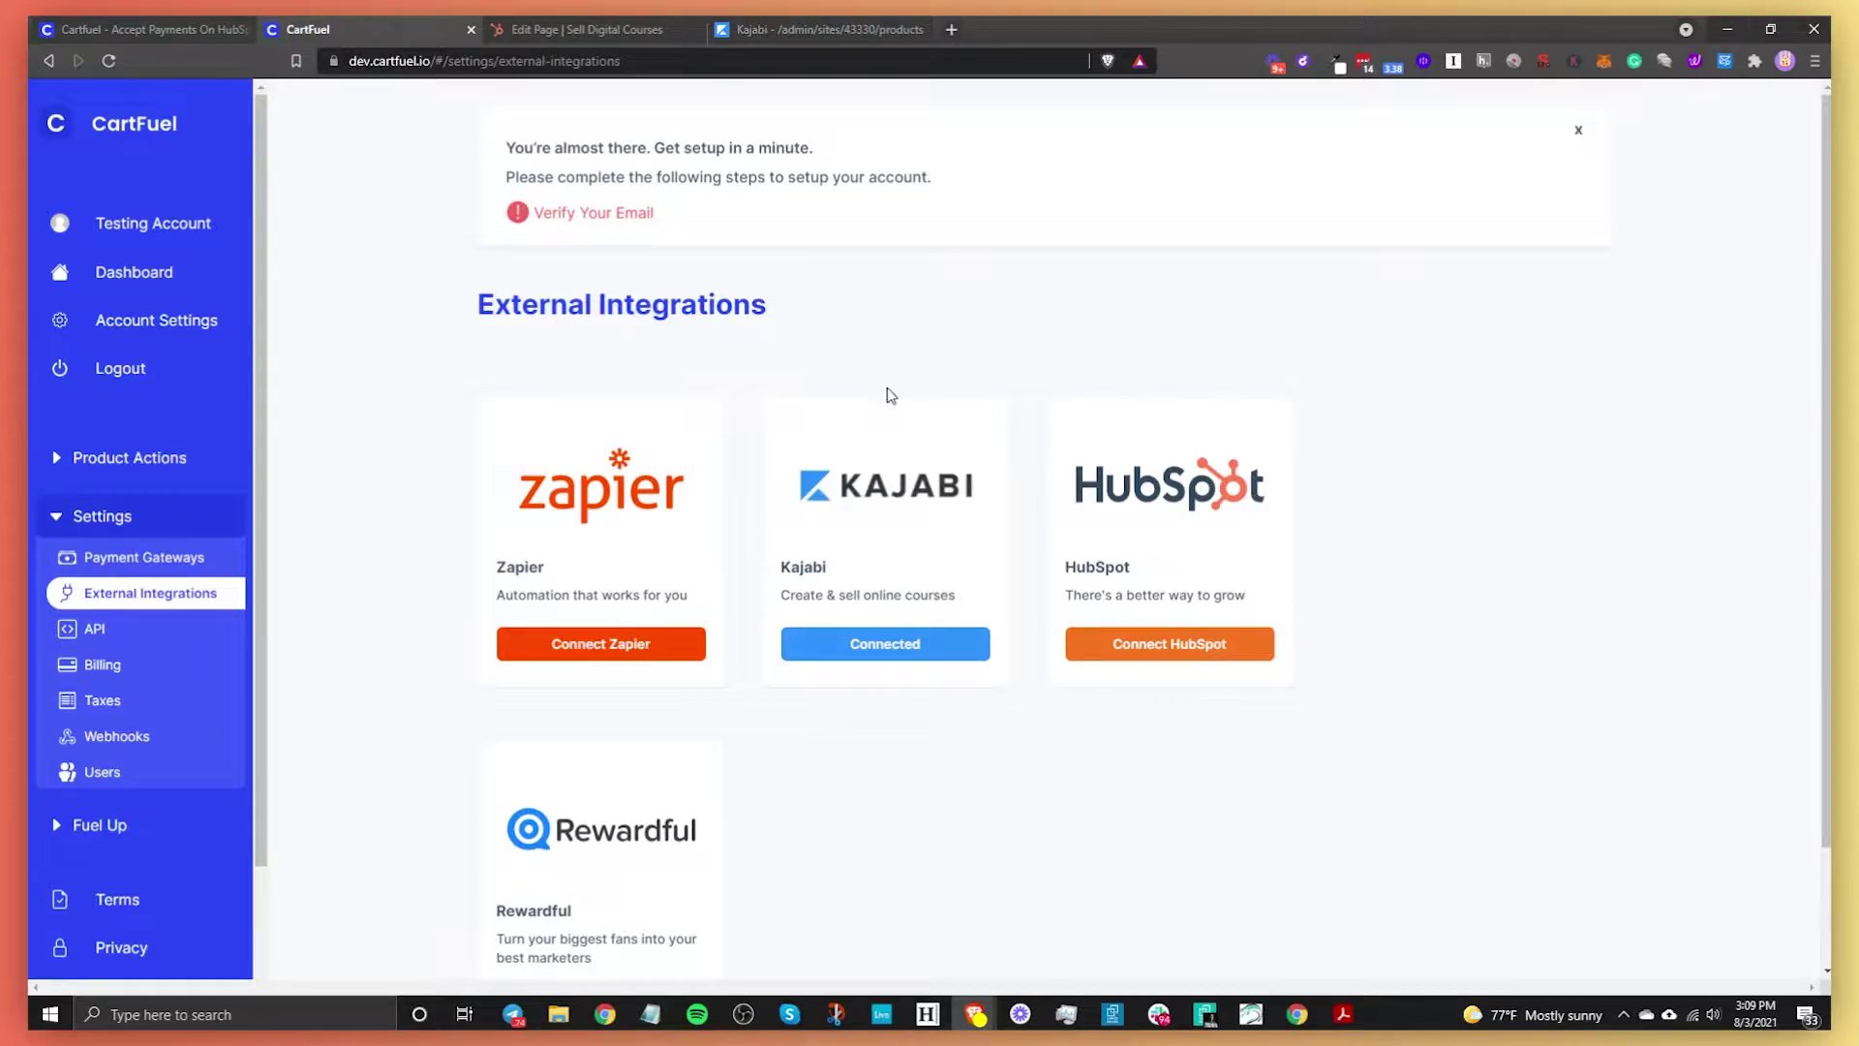
# Open the Connect To Kajabi settings, then switch to Kajabi's All Products list
pyautogui.click(950, 652)
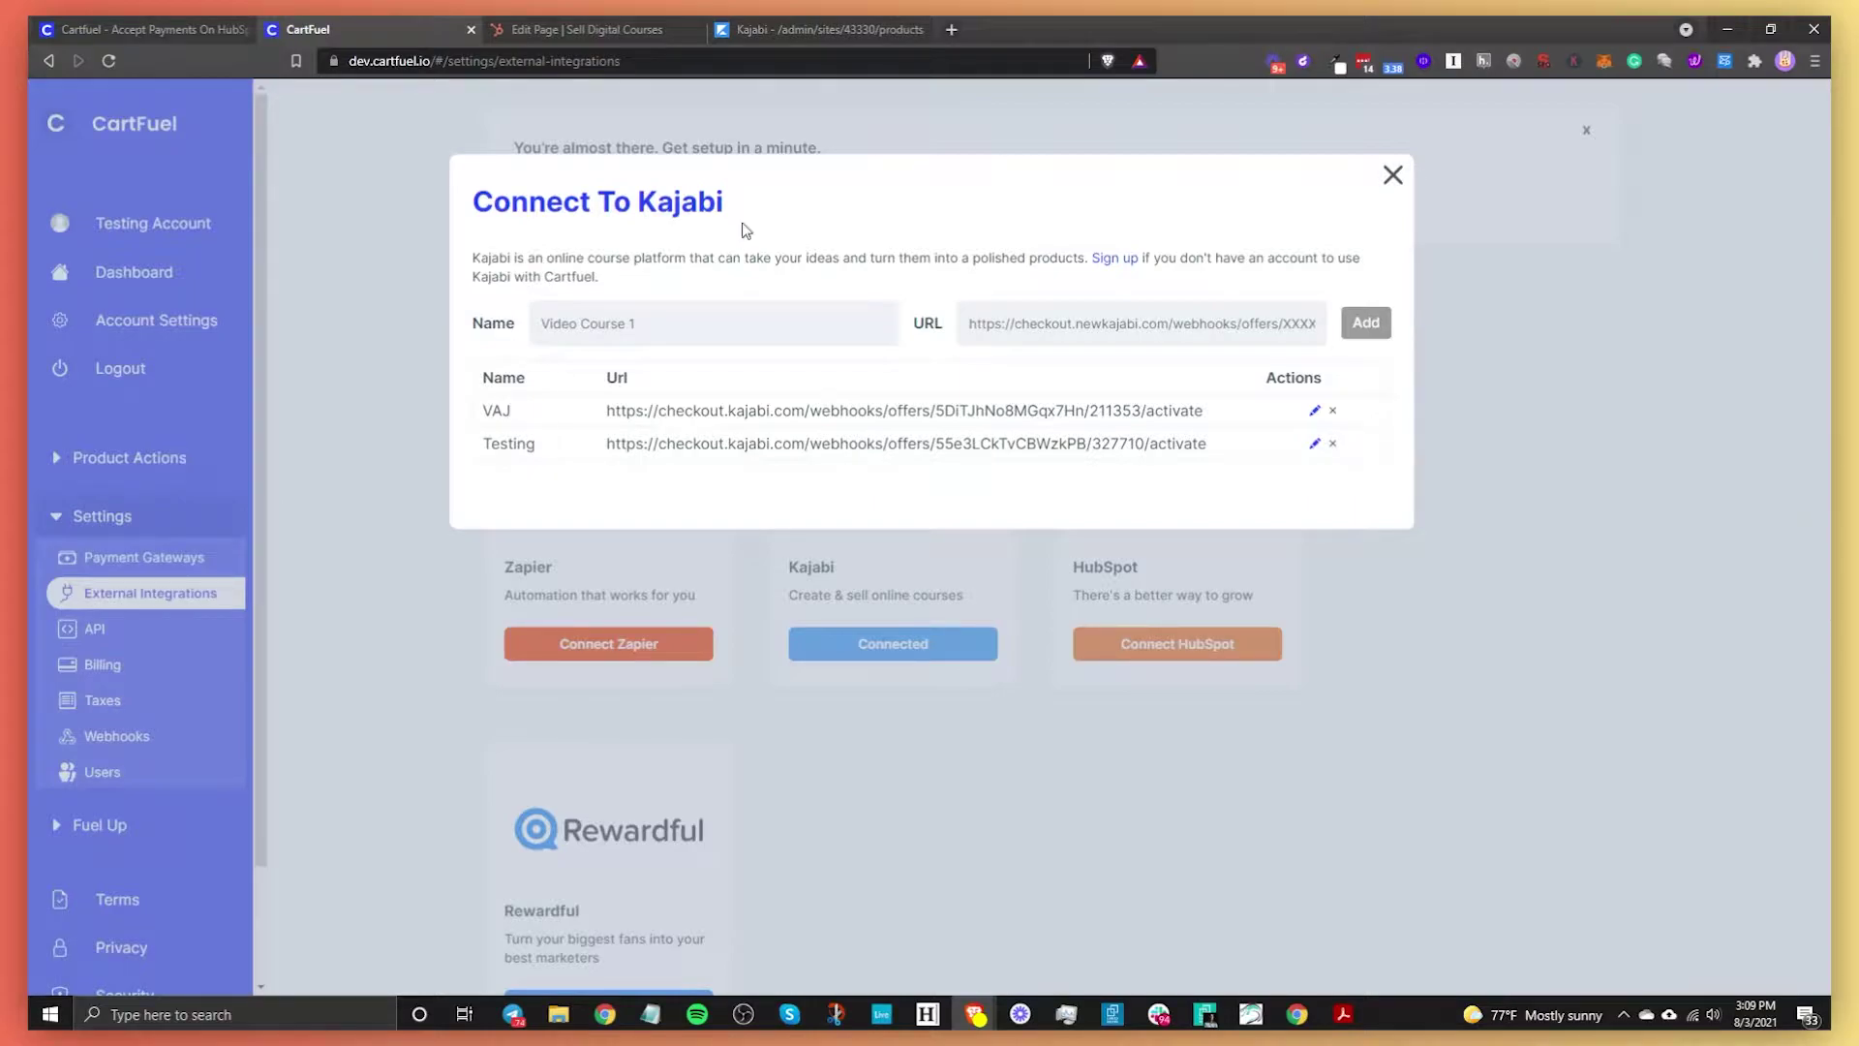
pyautogui.click(793, 39)
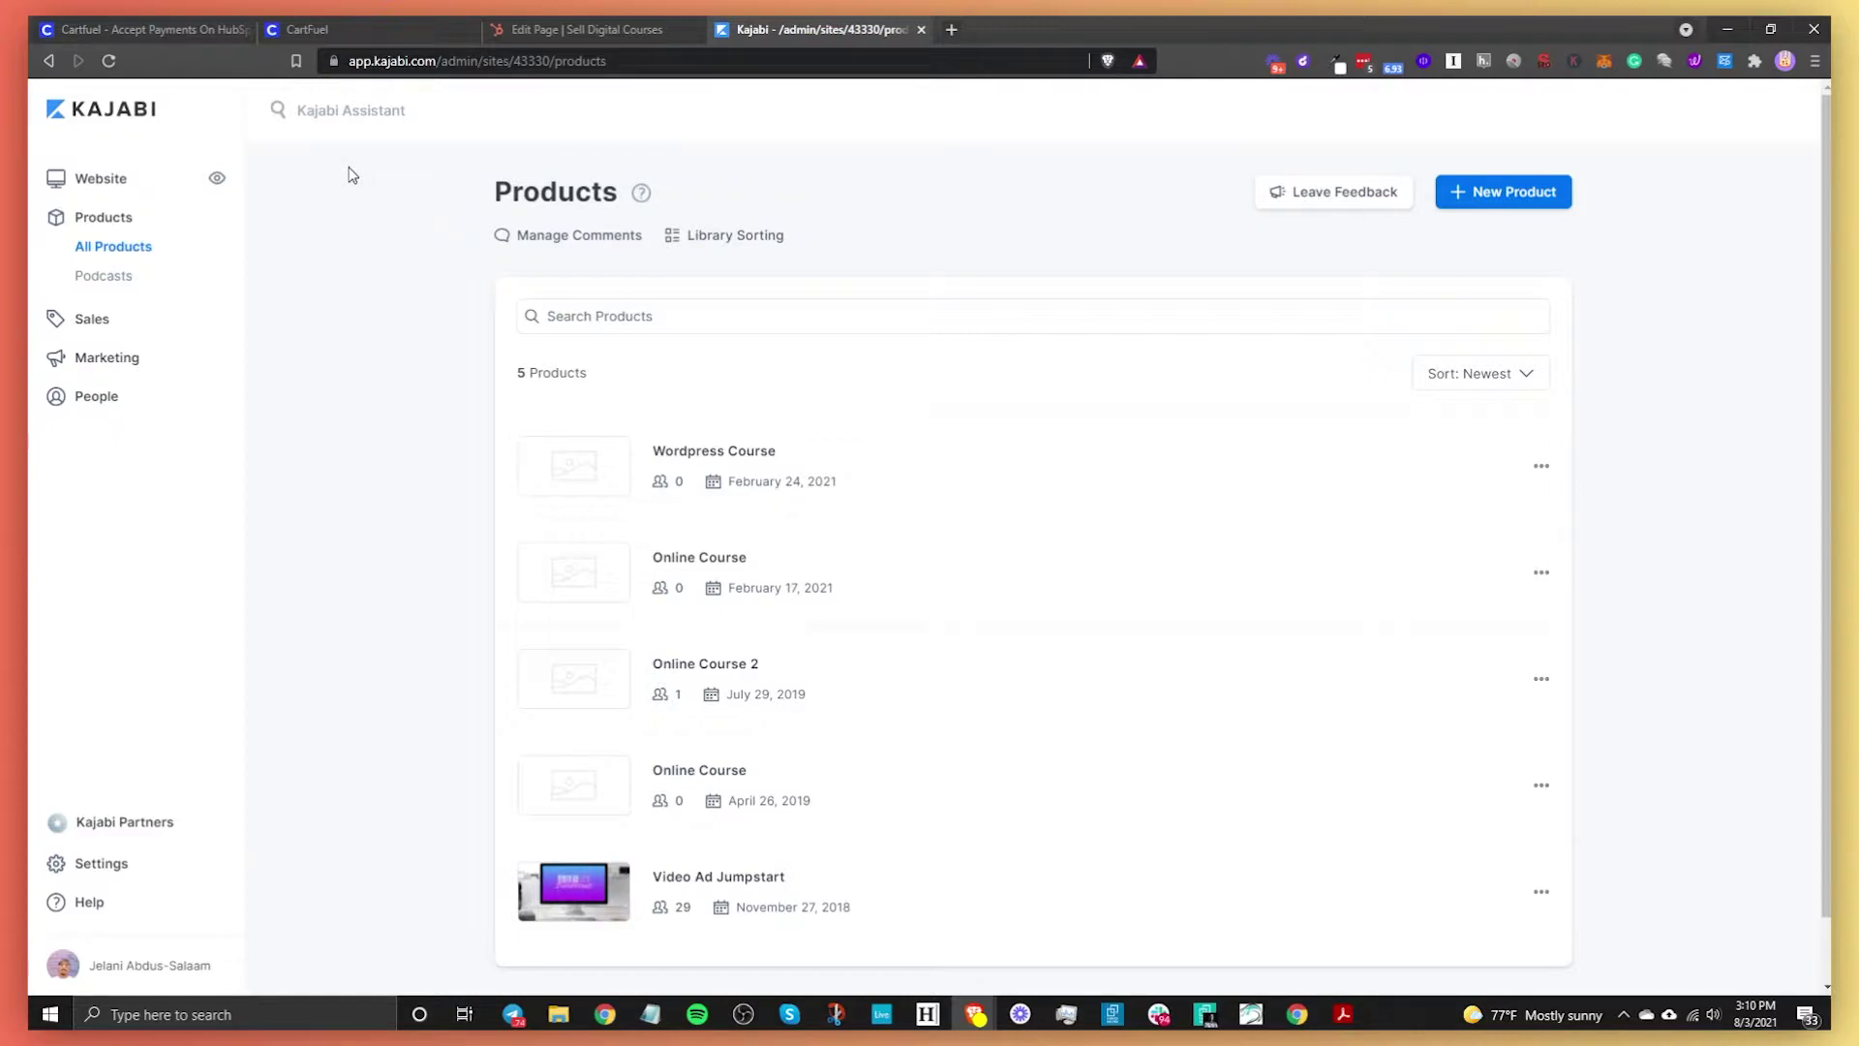
# Begin typing the connection name ('O') in CartFuel's Connect To Kajabi Name field, then return to Kajabi
pyautogui.click(331, 29)
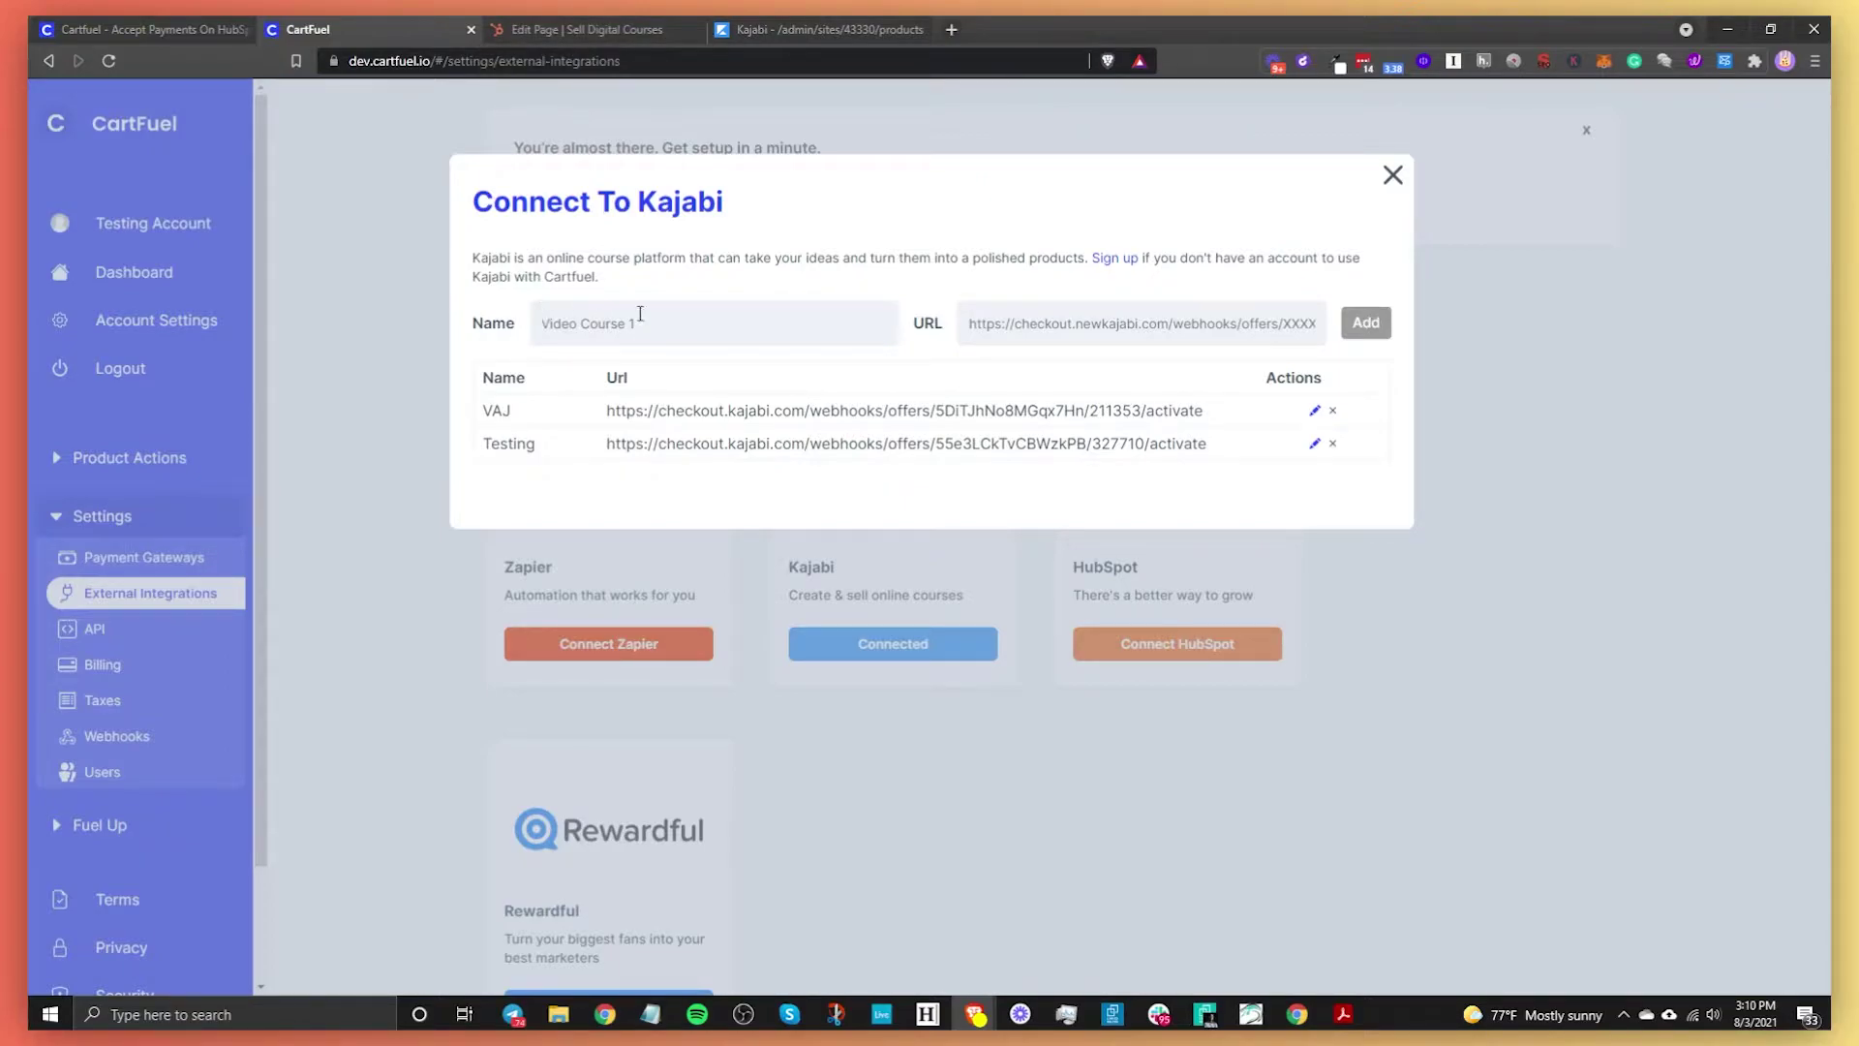
pyautogui.write('Online Course')
pyautogui.click(818, 31)
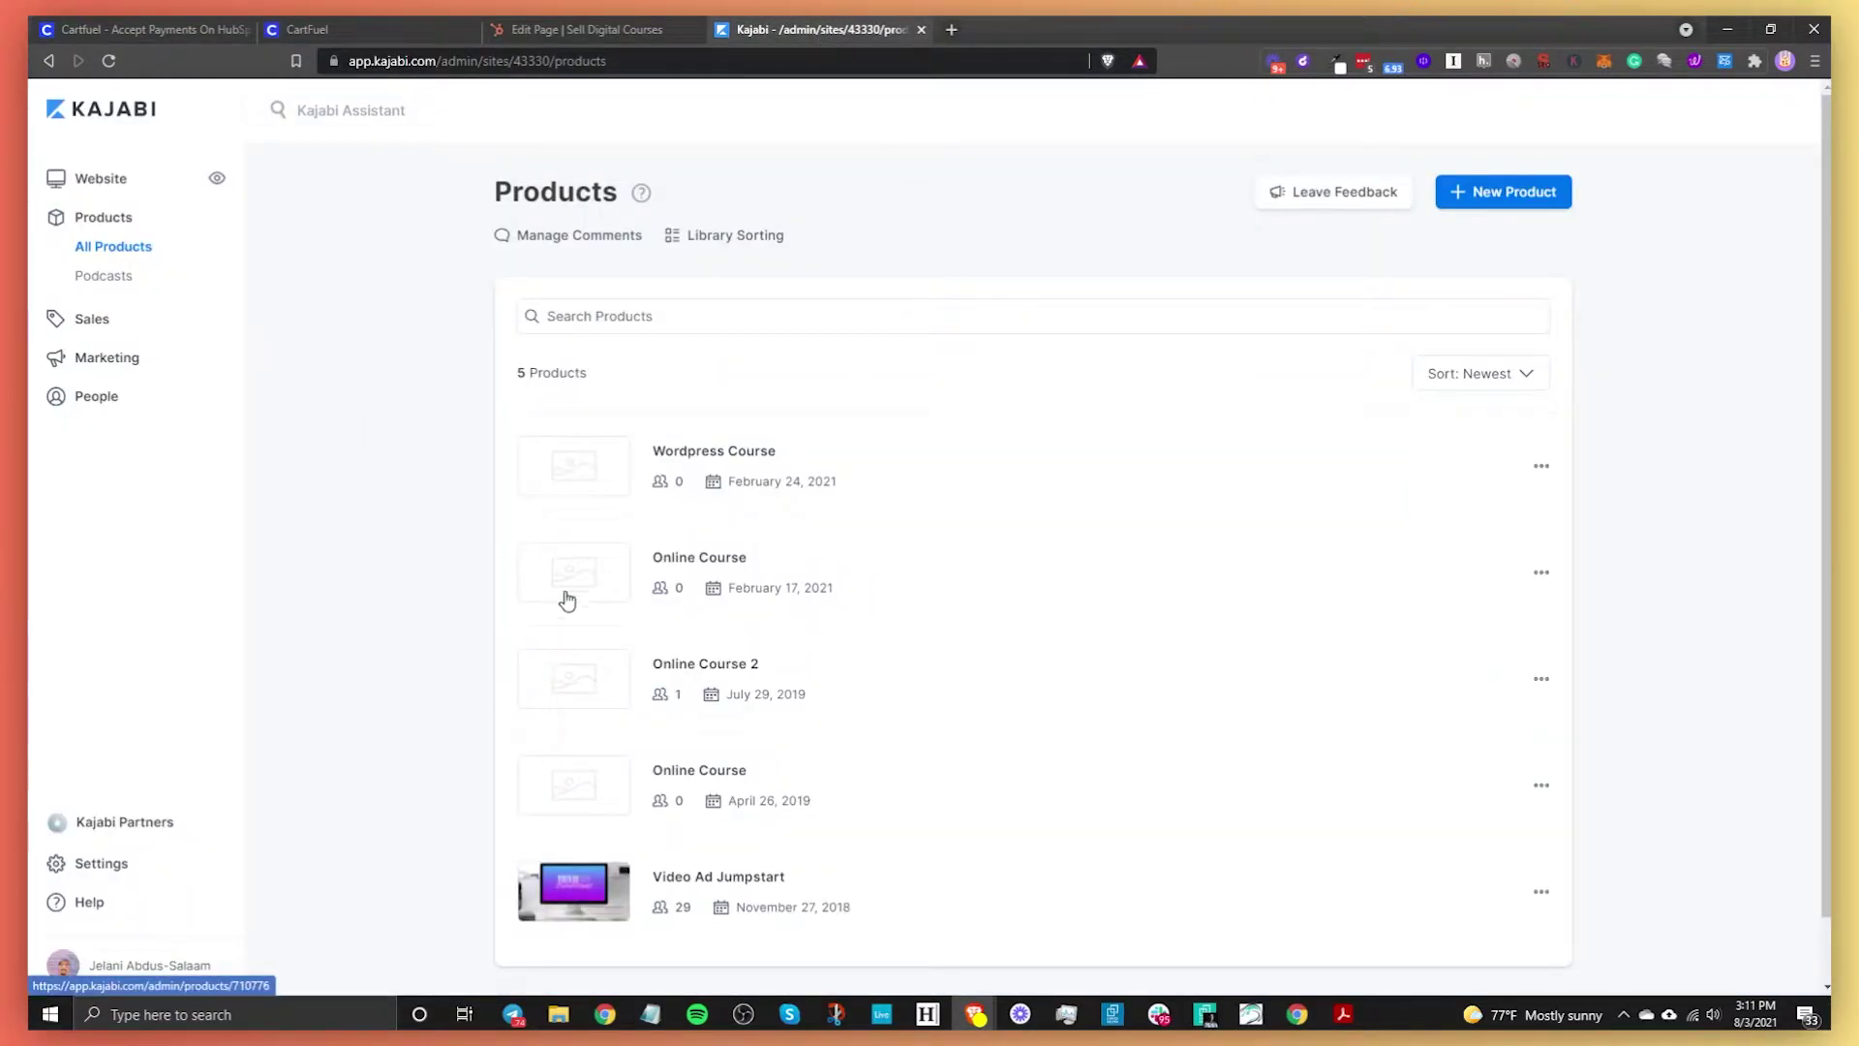
# Copy the activation webhook URL of Online Course 2's New Online Course offer, then return to CartFuel
pyautogui.click(701, 666)
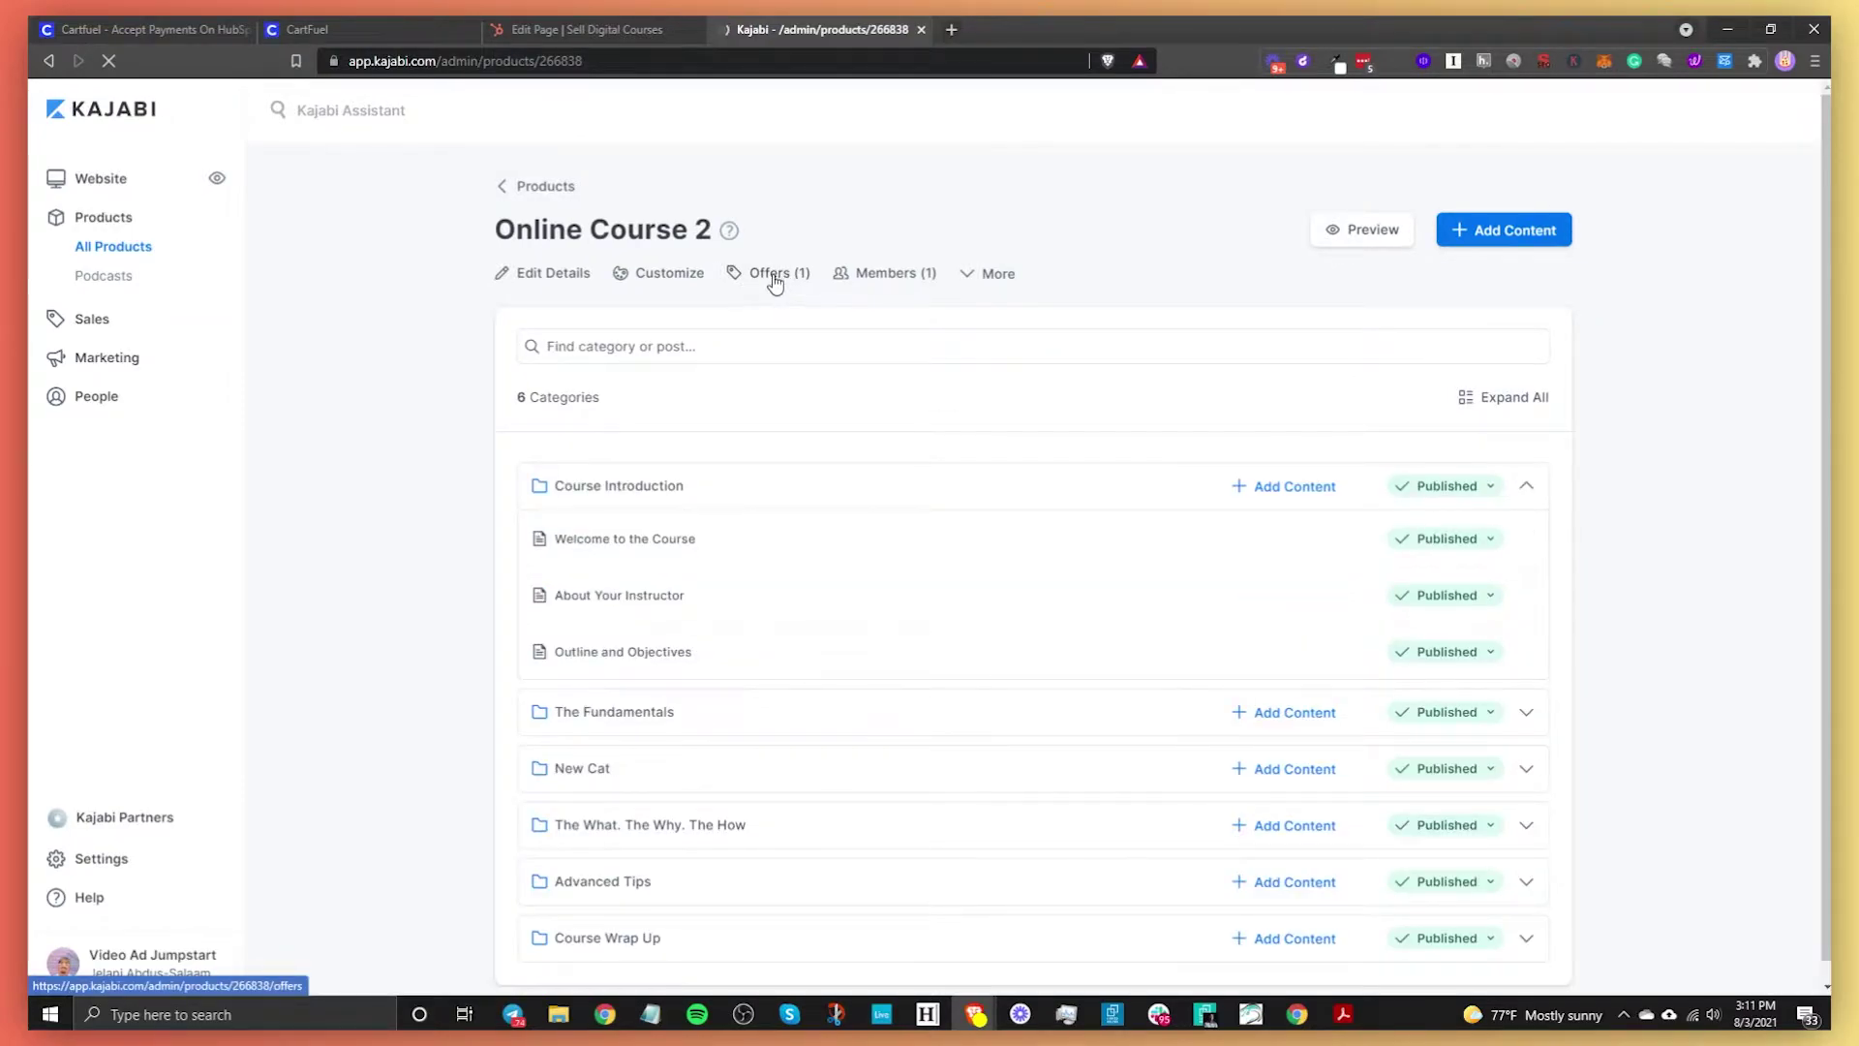
pyautogui.click(773, 279)
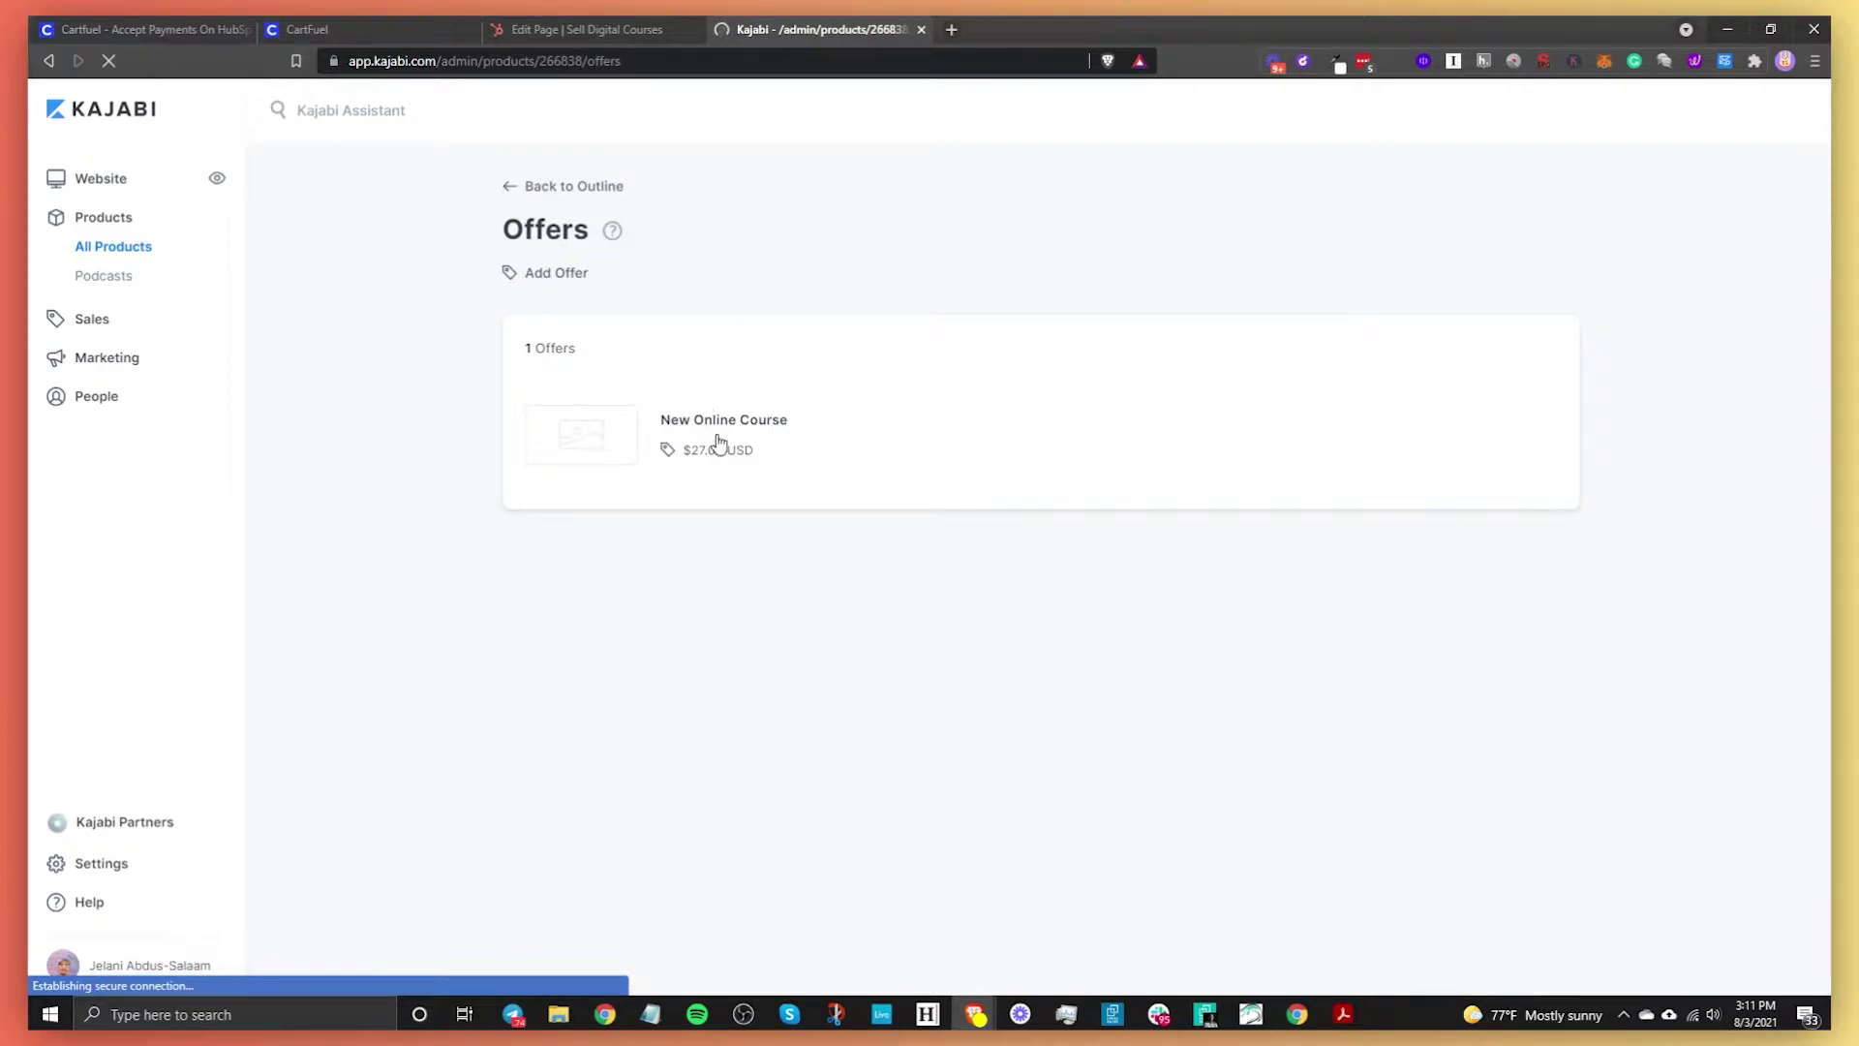
pyautogui.click(581, 438)
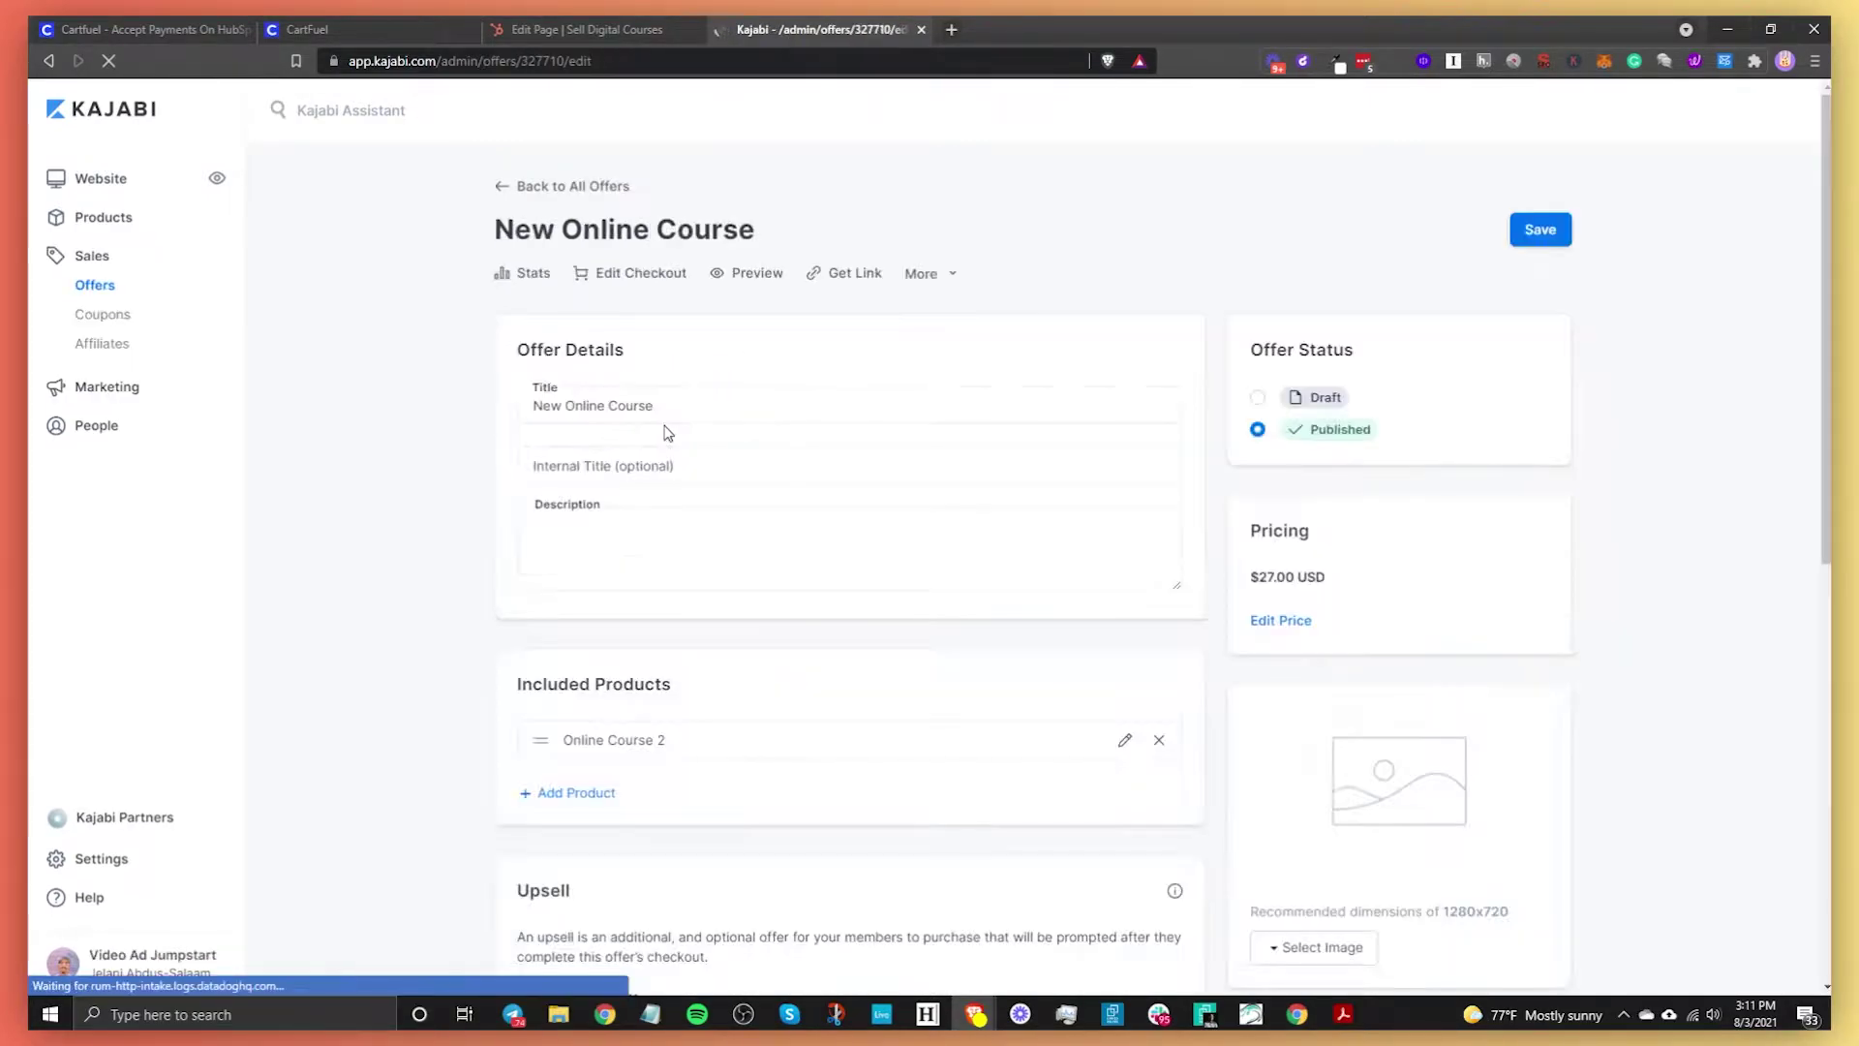
pyautogui.click(920, 274)
pyautogui.click(764, 361)
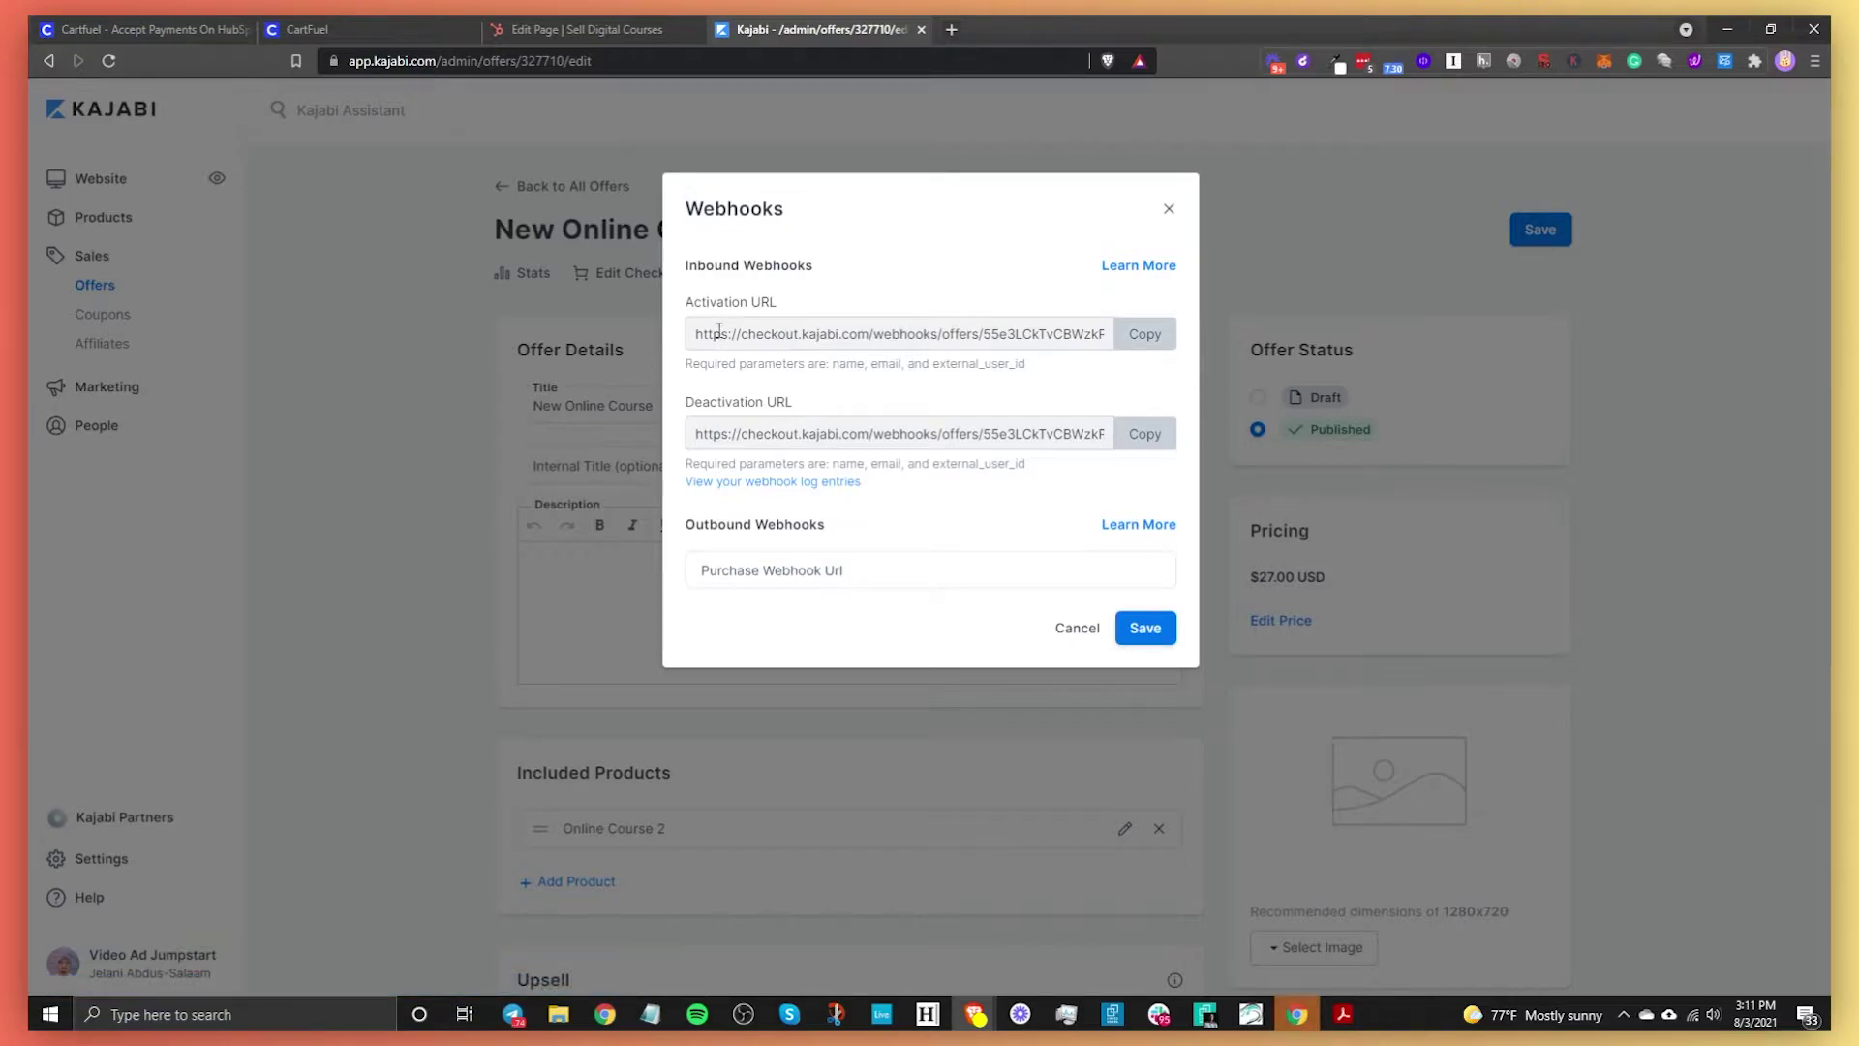
pyautogui.click(1143, 339)
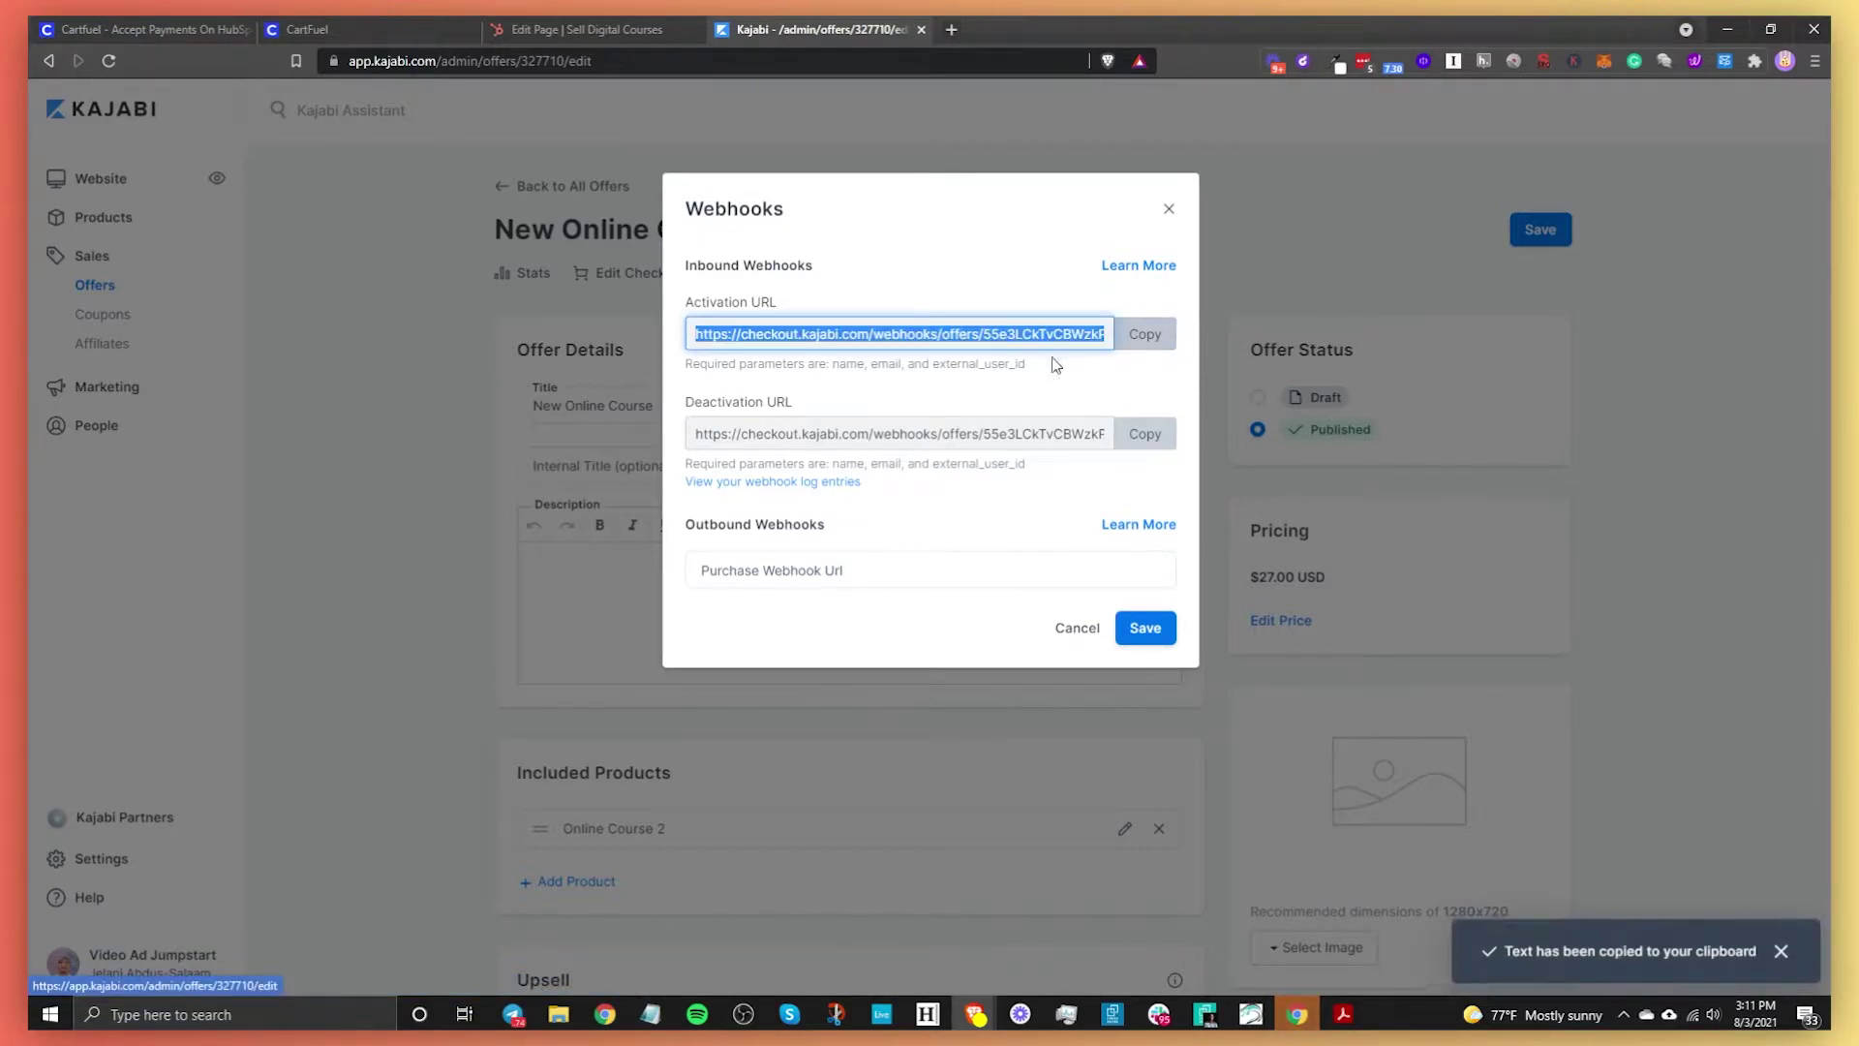
pyautogui.click(403, 27)
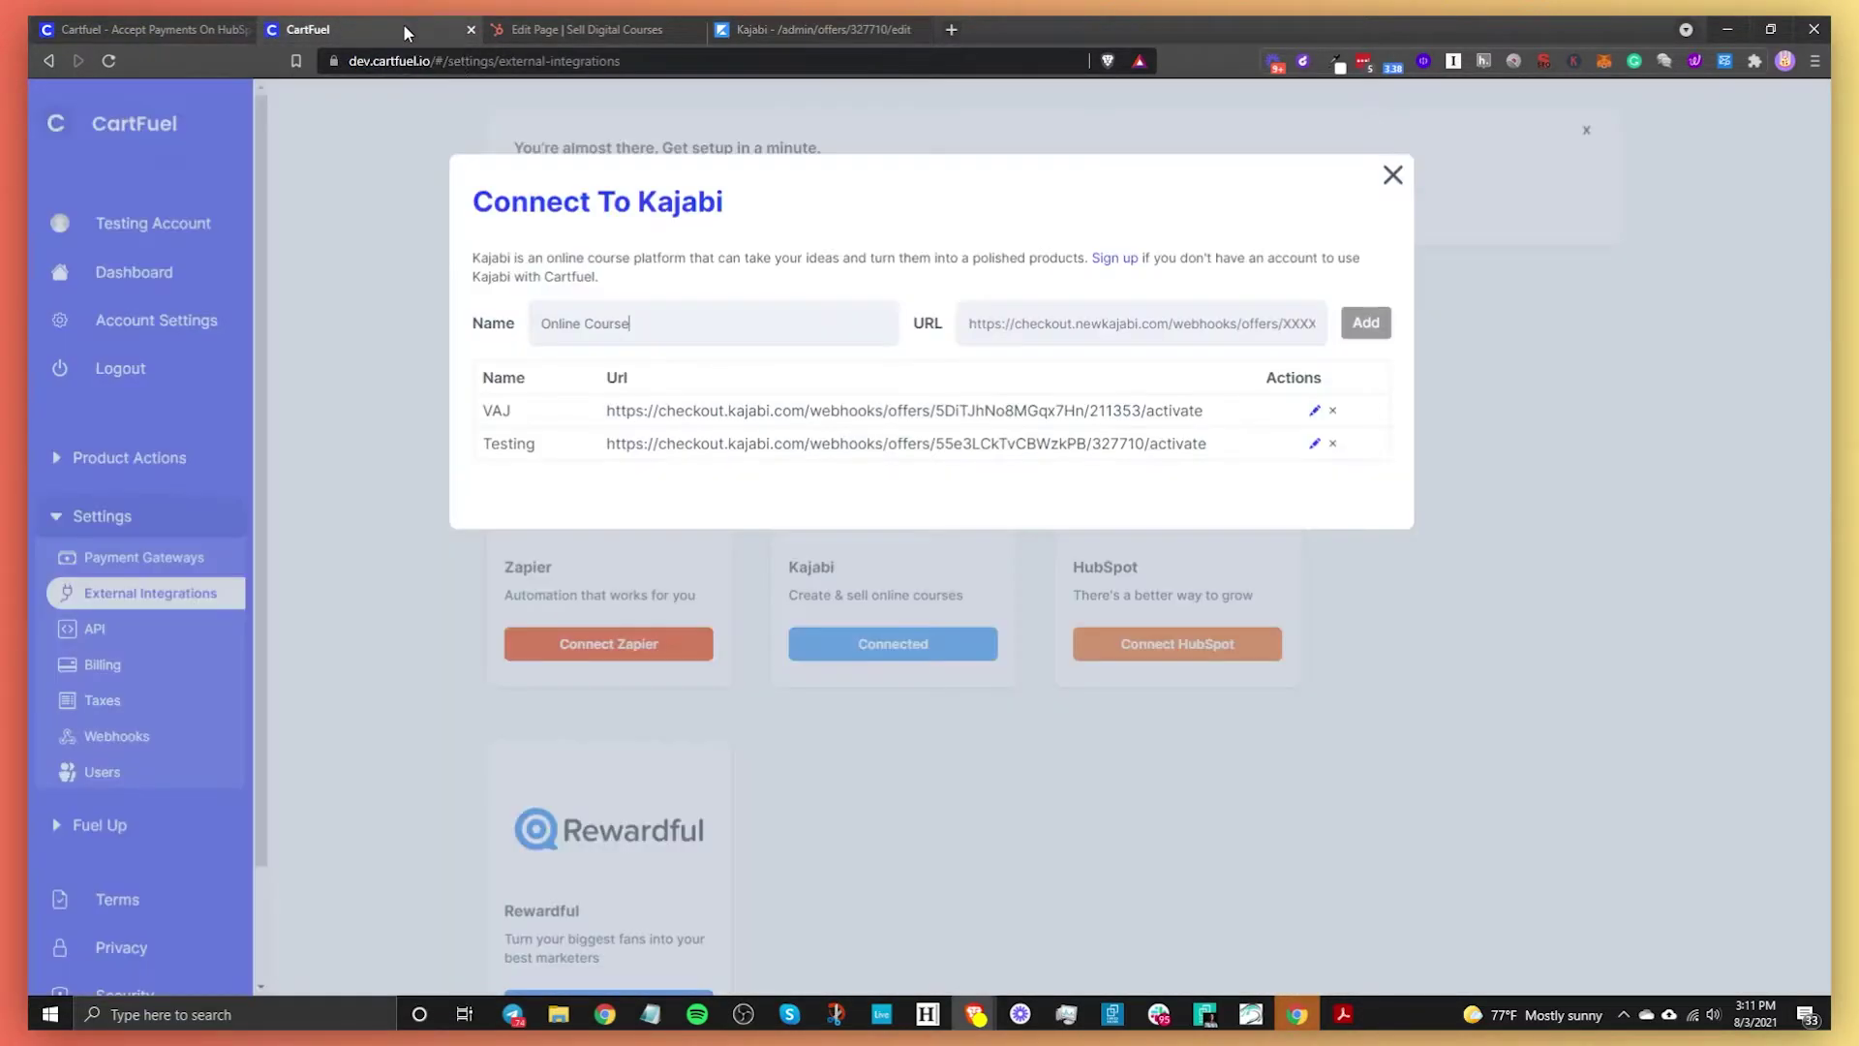
# Paste the copied activation URL, add the Online Course entry, and close the Connect To Kajabi dialog
pyautogui.rightClick(1085, 330)
pyautogui.click(1146, 492)
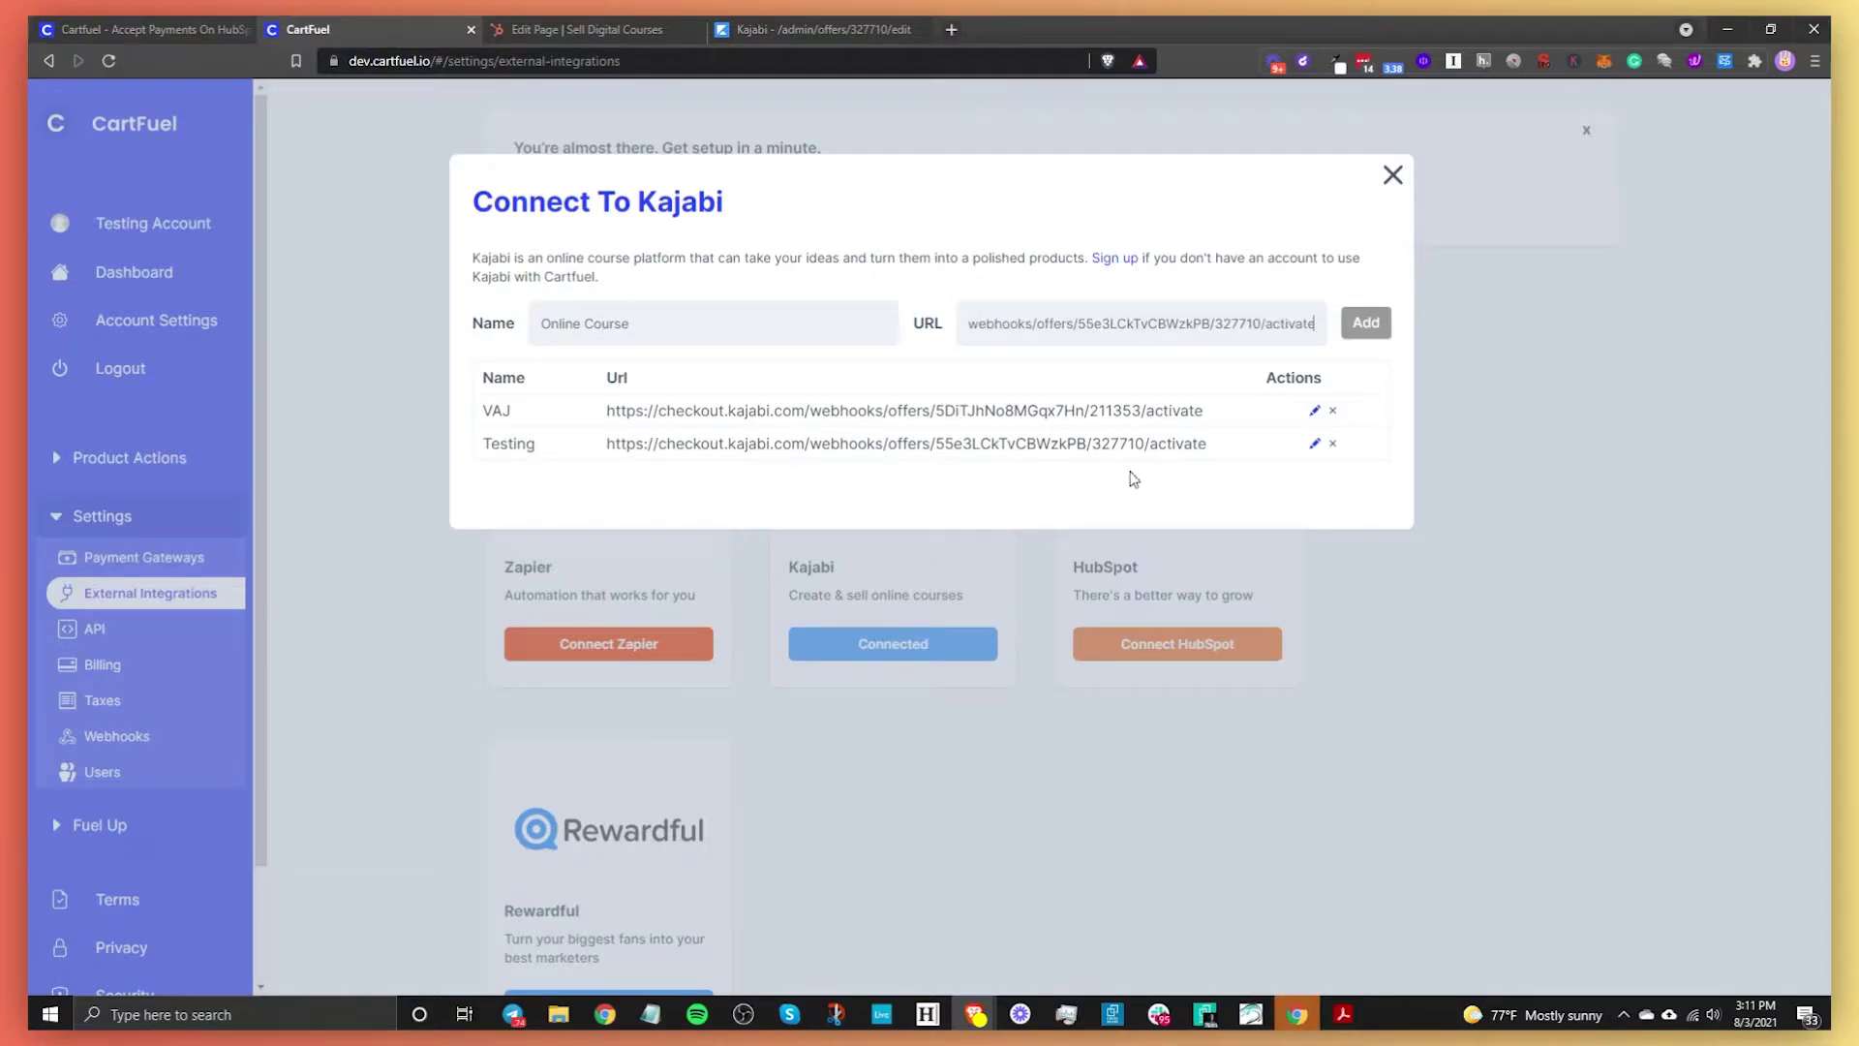
pyautogui.click(1365, 328)
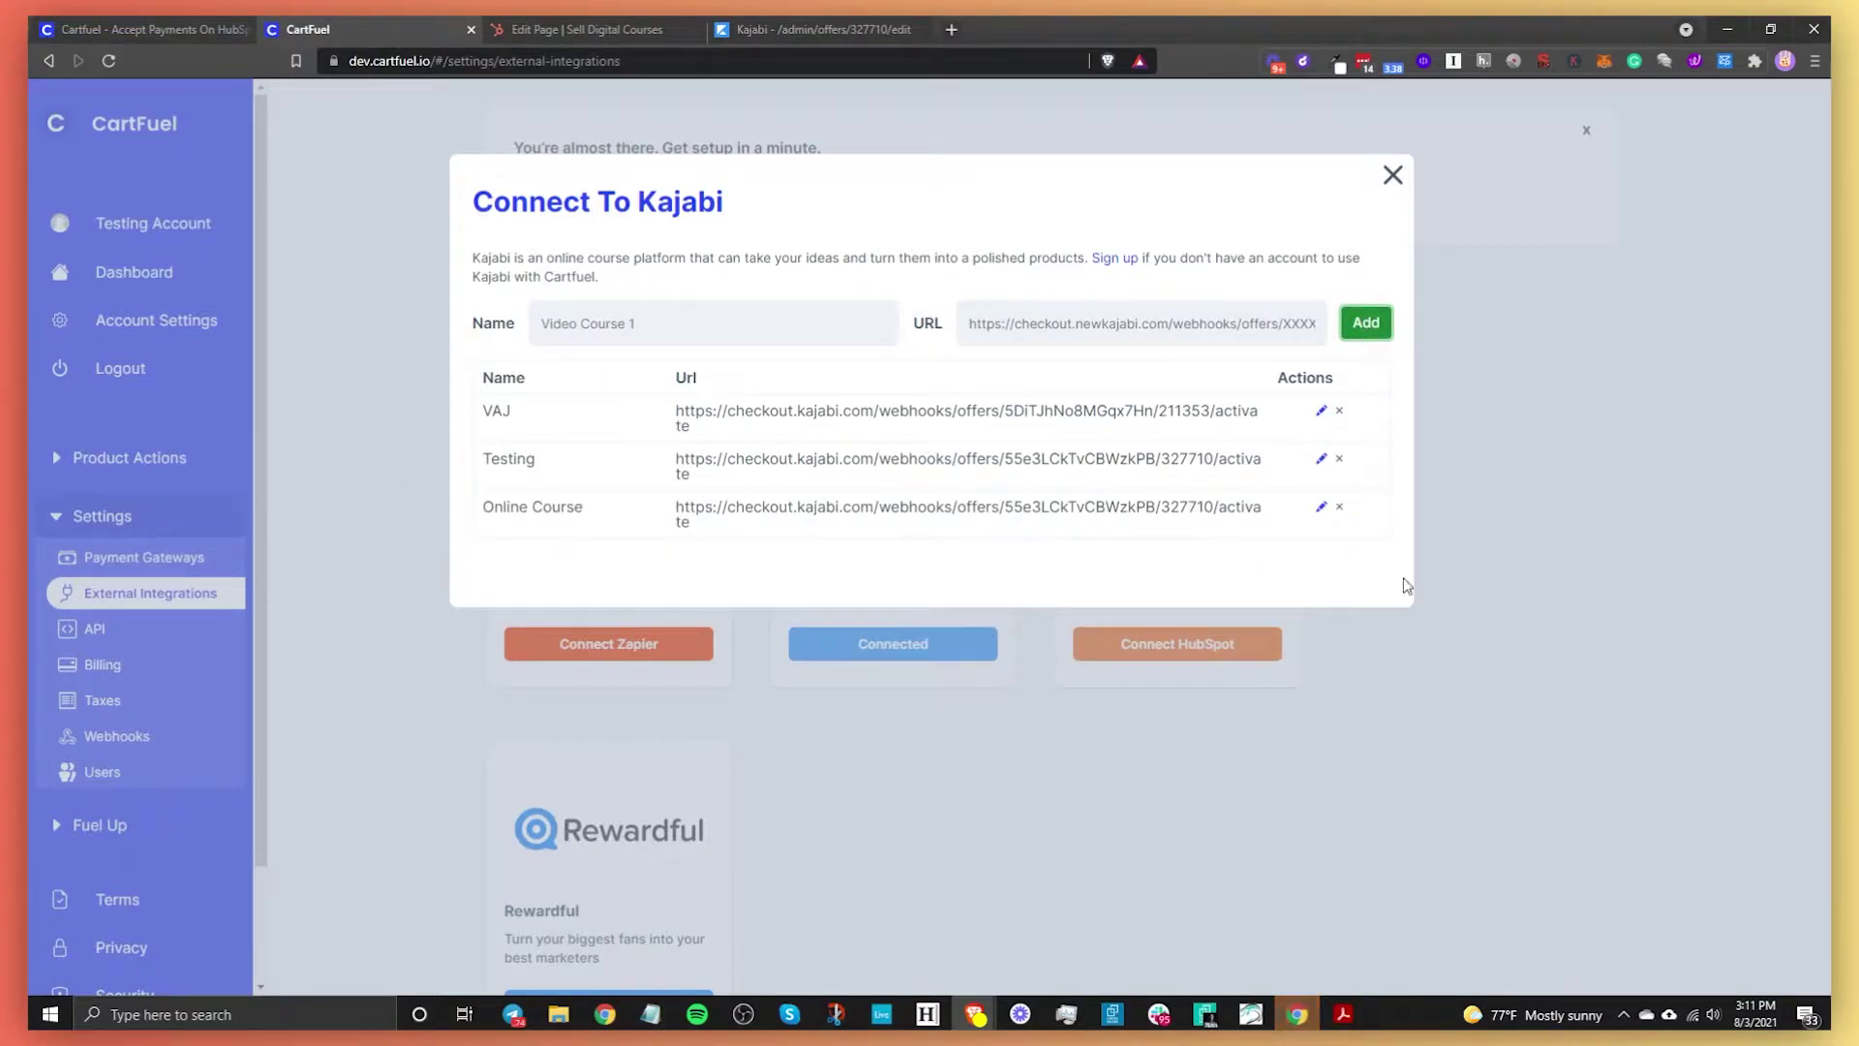
pyautogui.click(1486, 769)
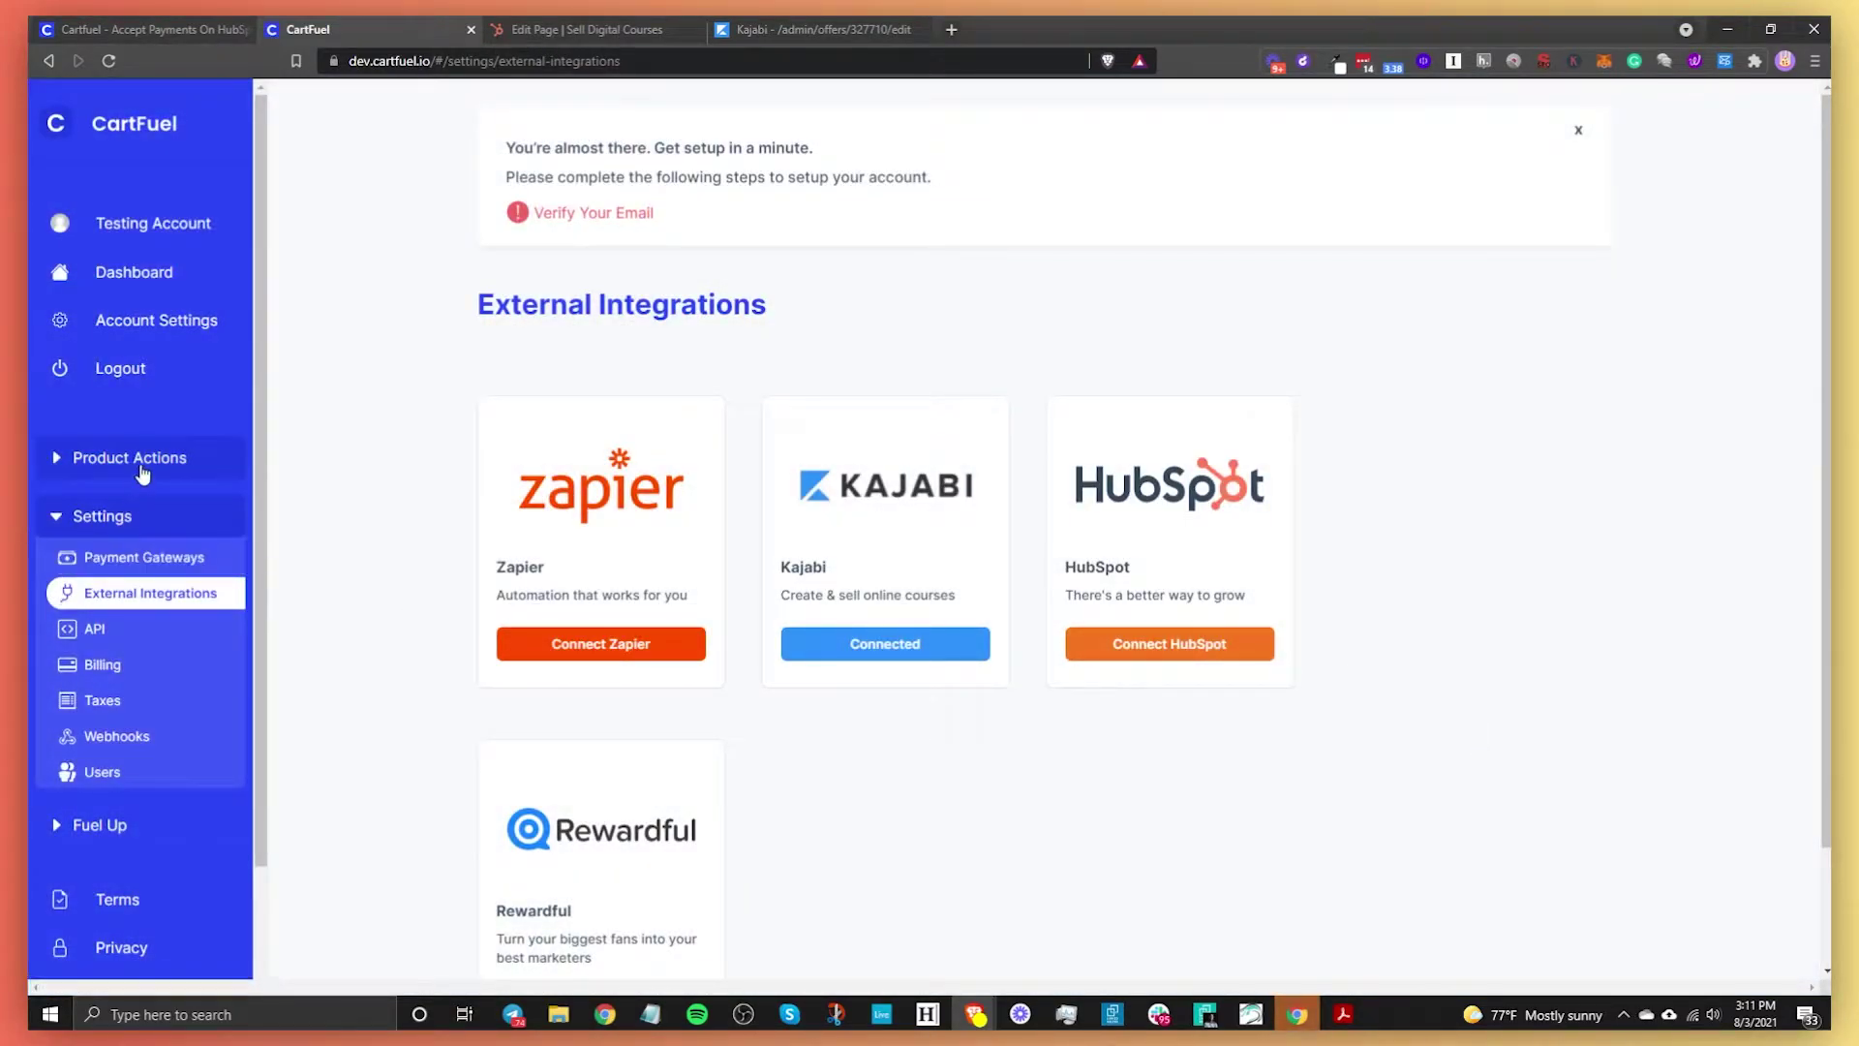
pyautogui.click(138, 463)
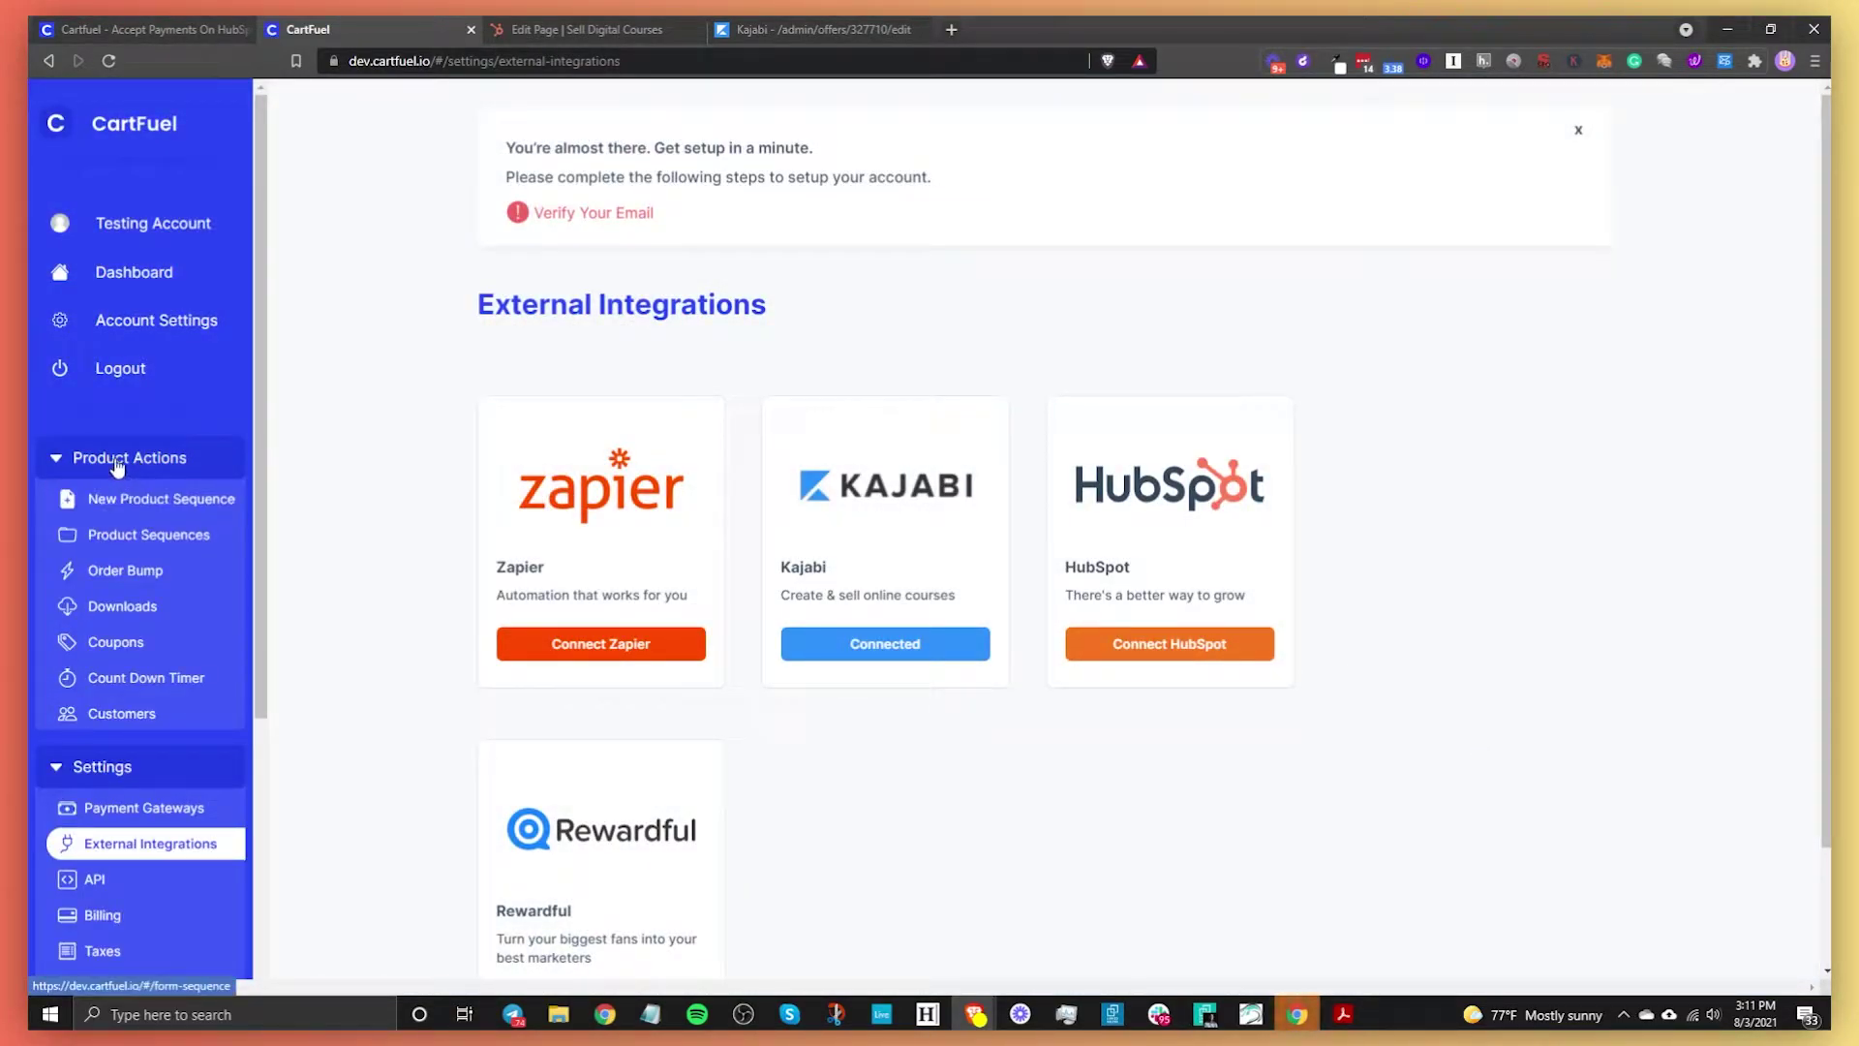
# Create a new product sequence named 'HubSpot Online Course'
pyautogui.click(167, 505)
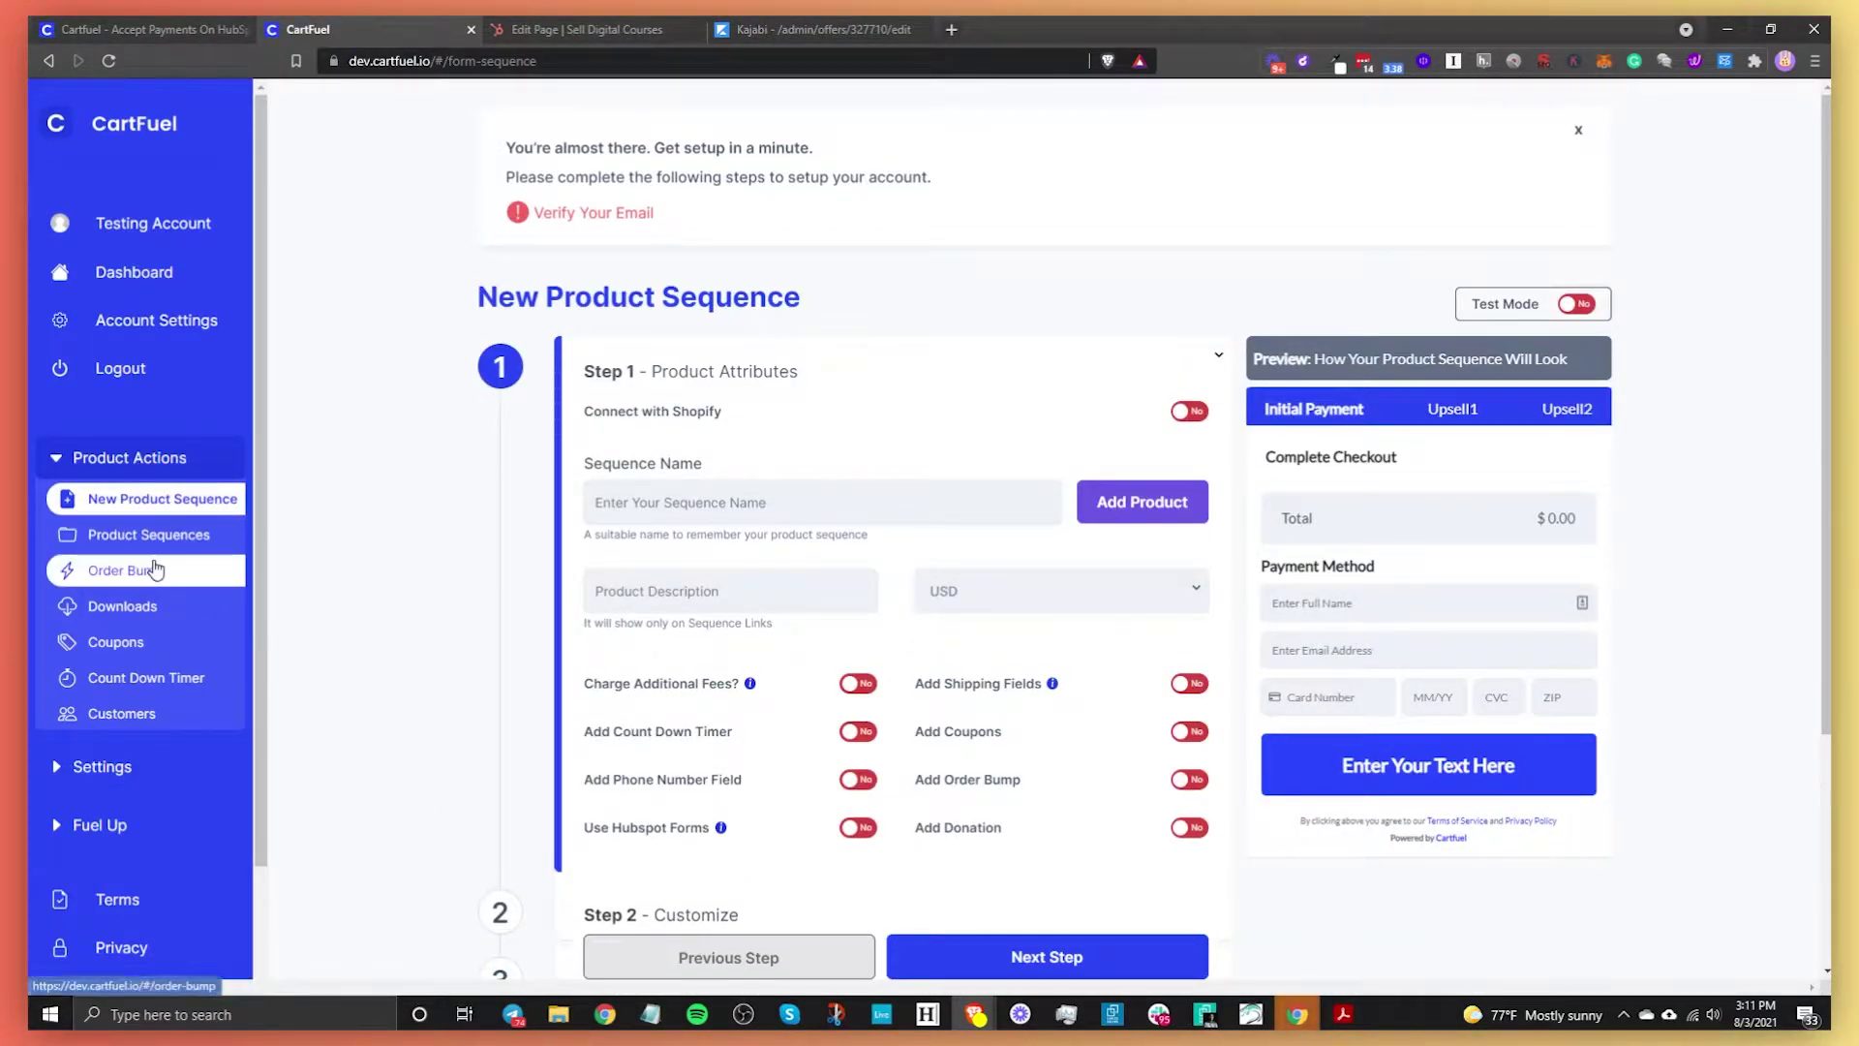
pyautogui.click(766, 496)
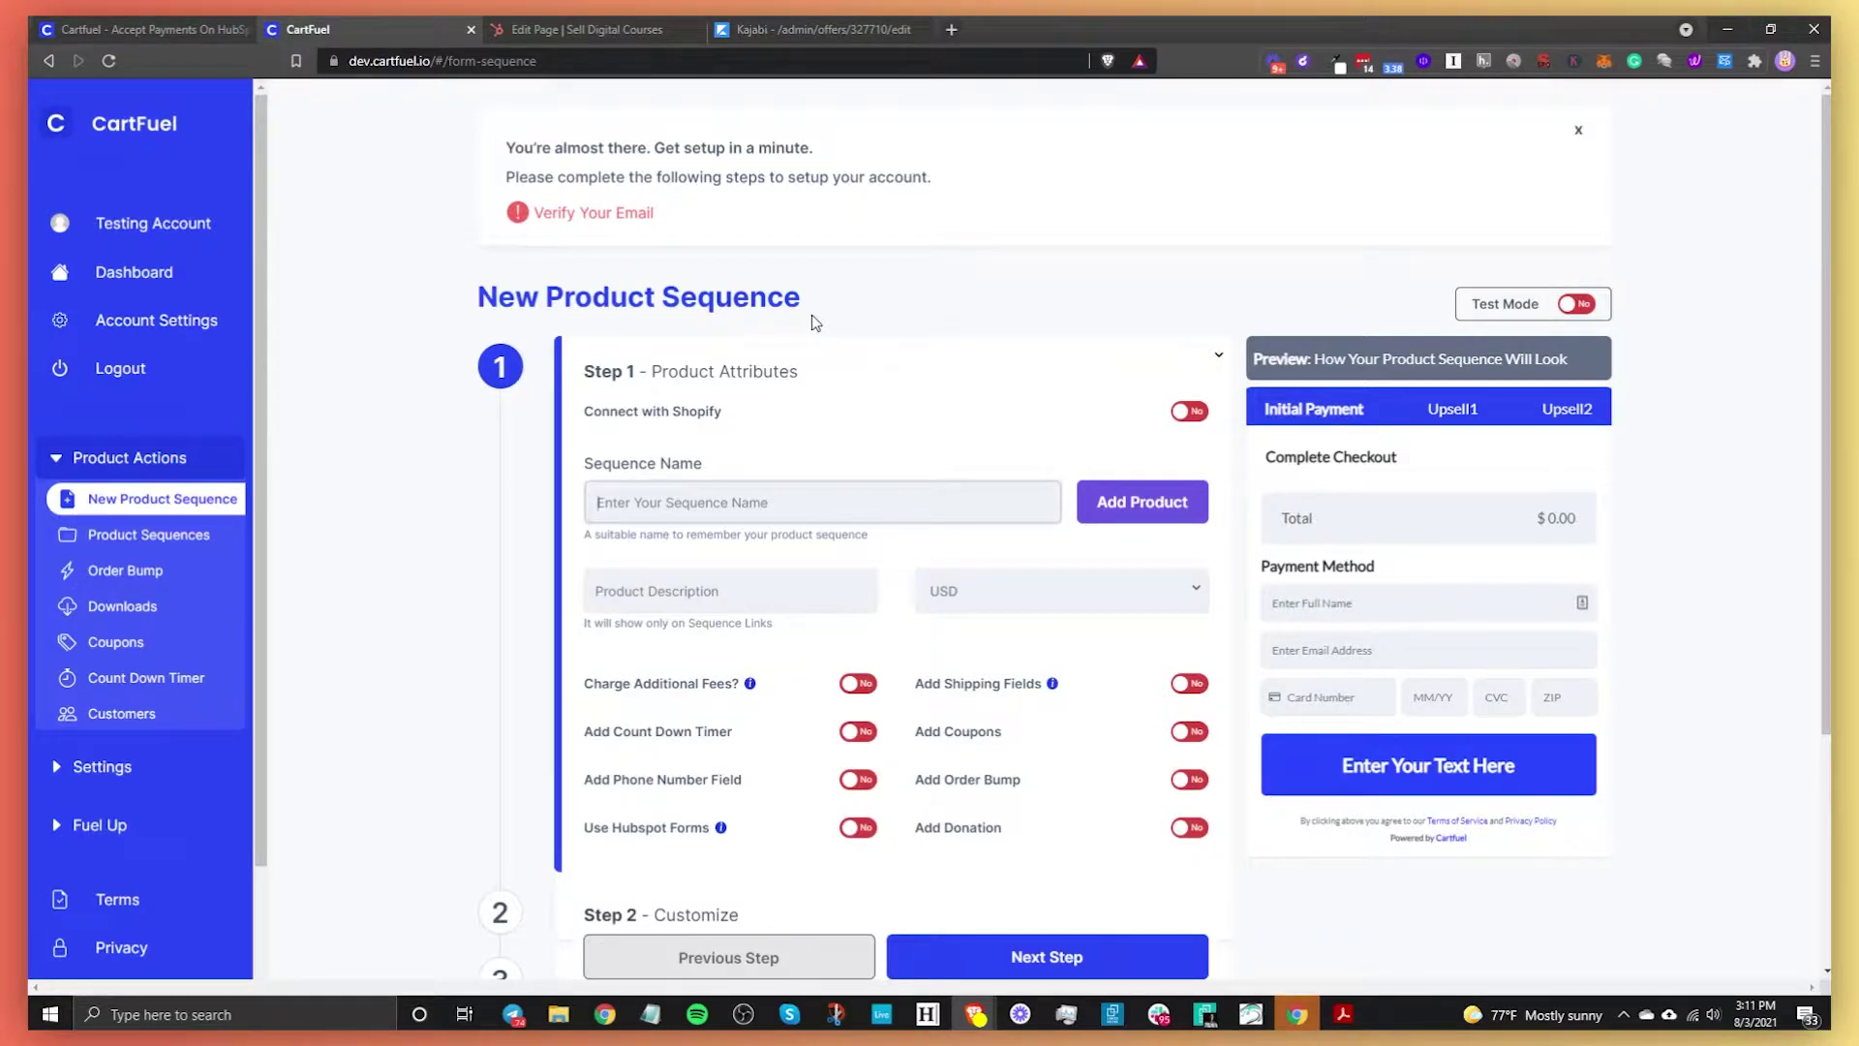
pyautogui.write('HubSpot Online Course')
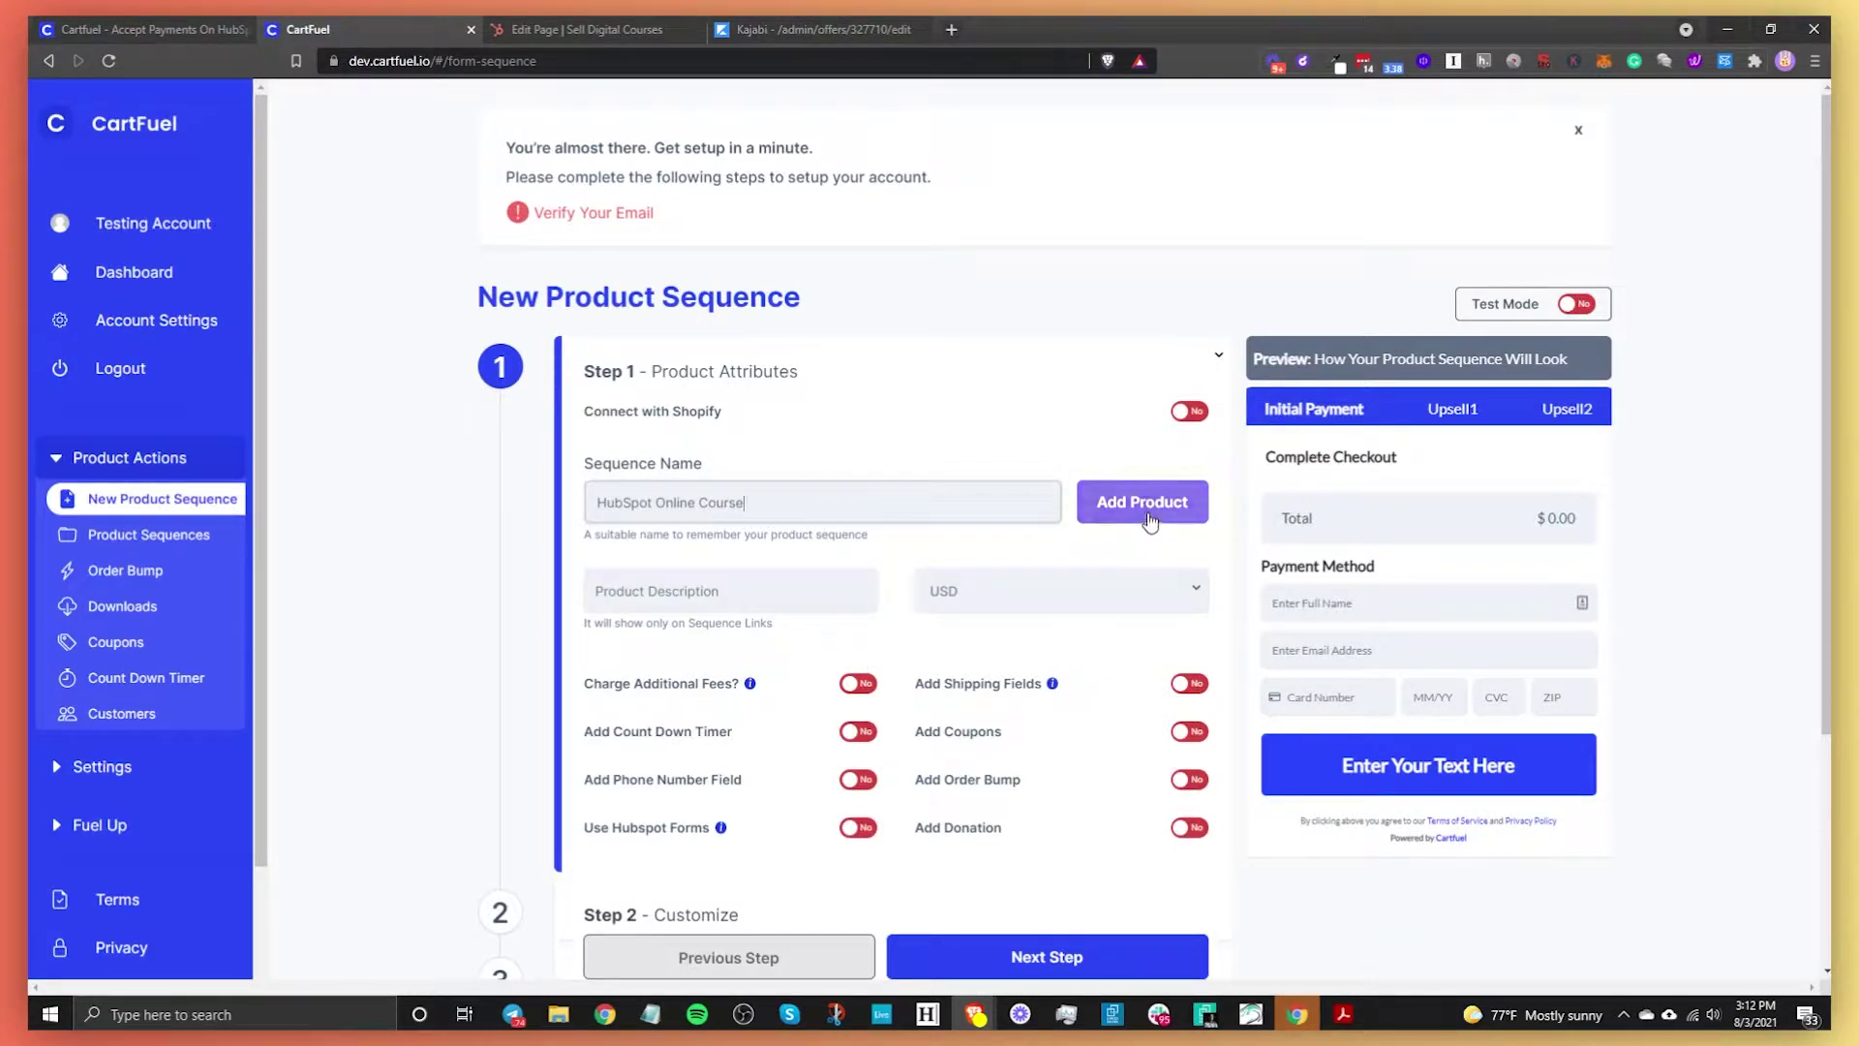
pyautogui.click(1149, 521)
# Name the new product Online Course and set its price to 27
pyautogui.click(795, 287)
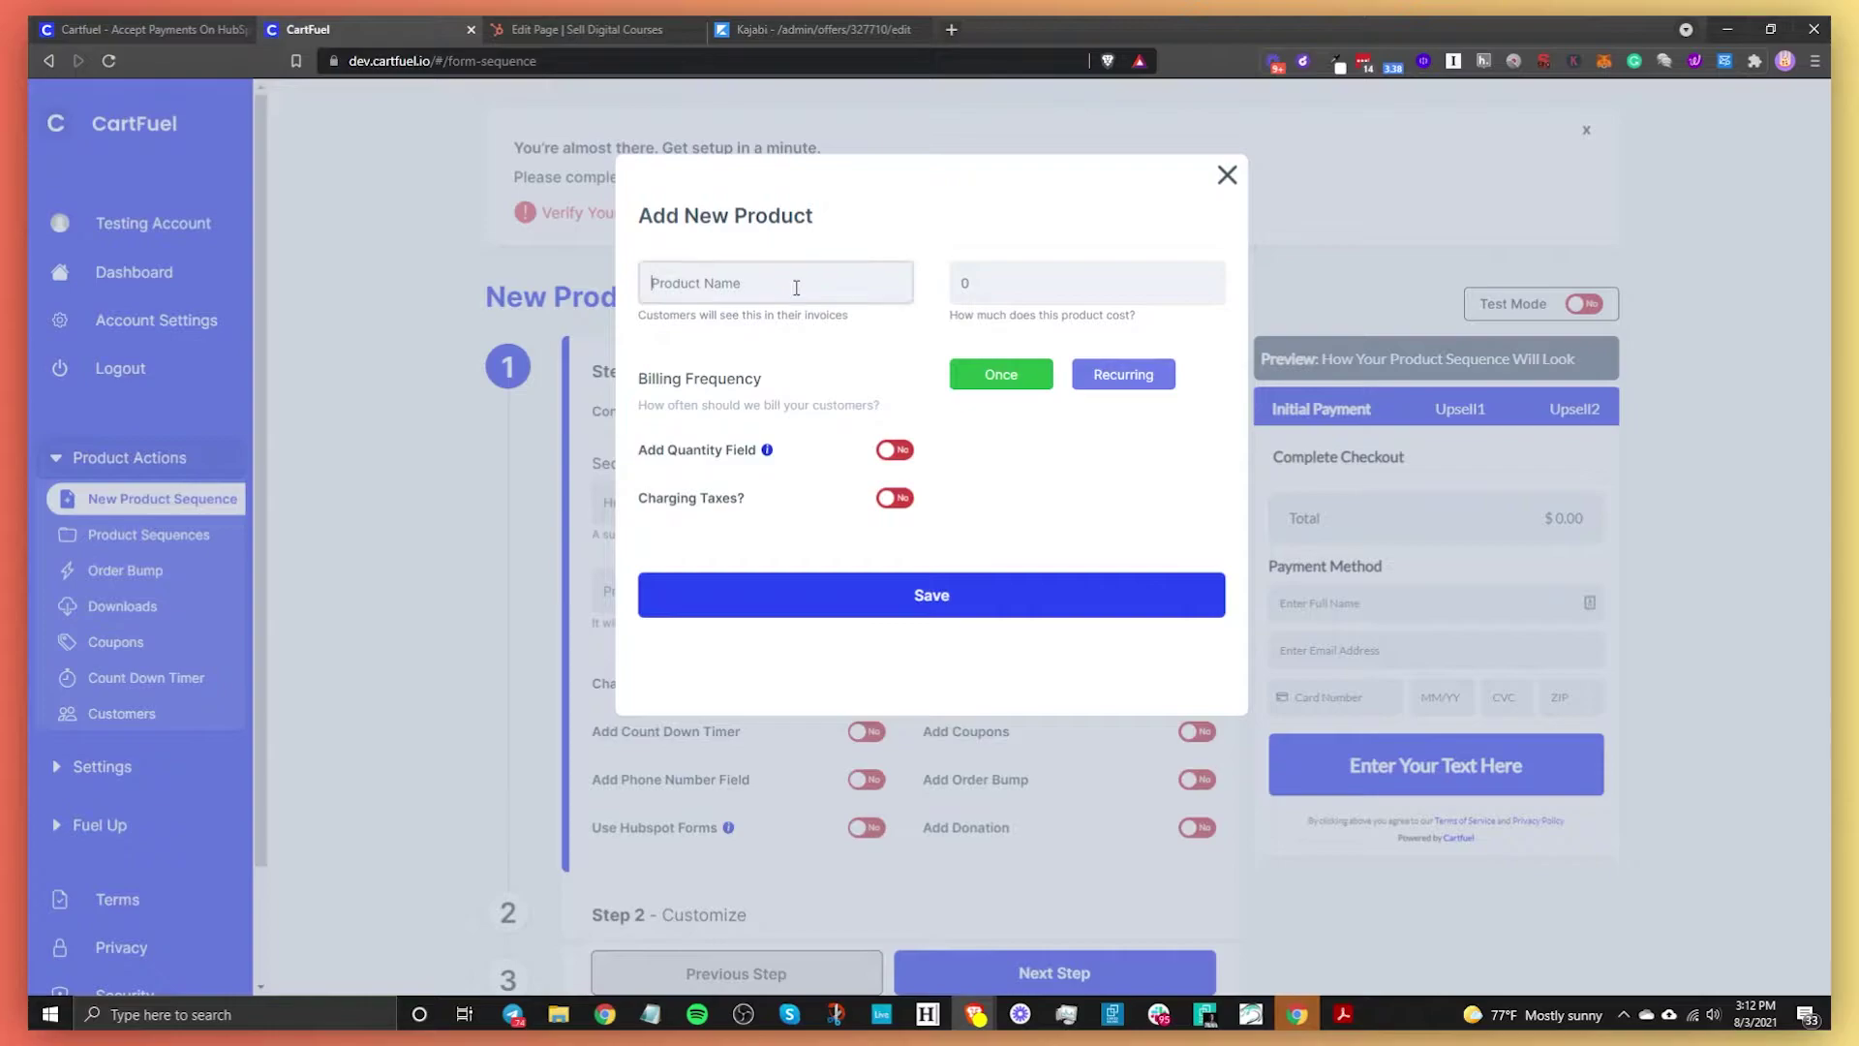
pyautogui.write('Online Course')
pyautogui.press('Tab')
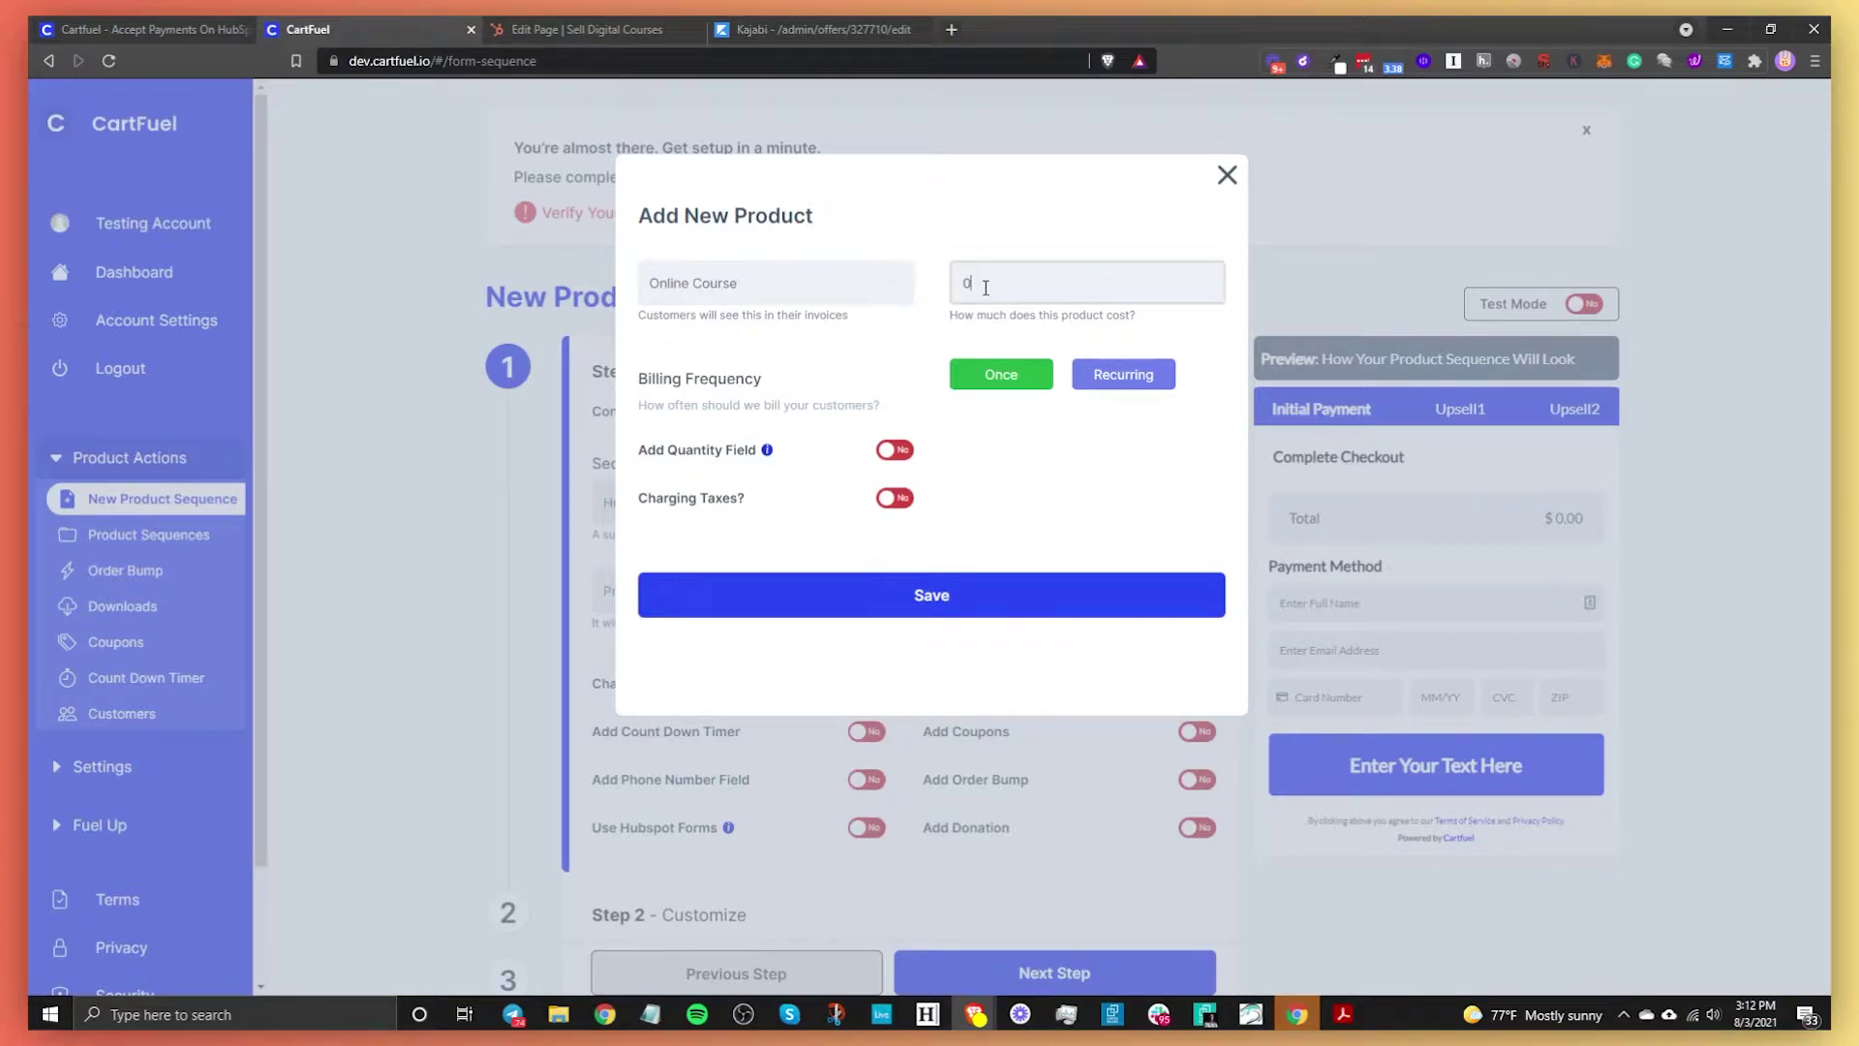
pyautogui.write('27')
# Set billing frequency to Once, with membership expiration and Stripe pricing off, and save the product
pyautogui.click(1100, 376)
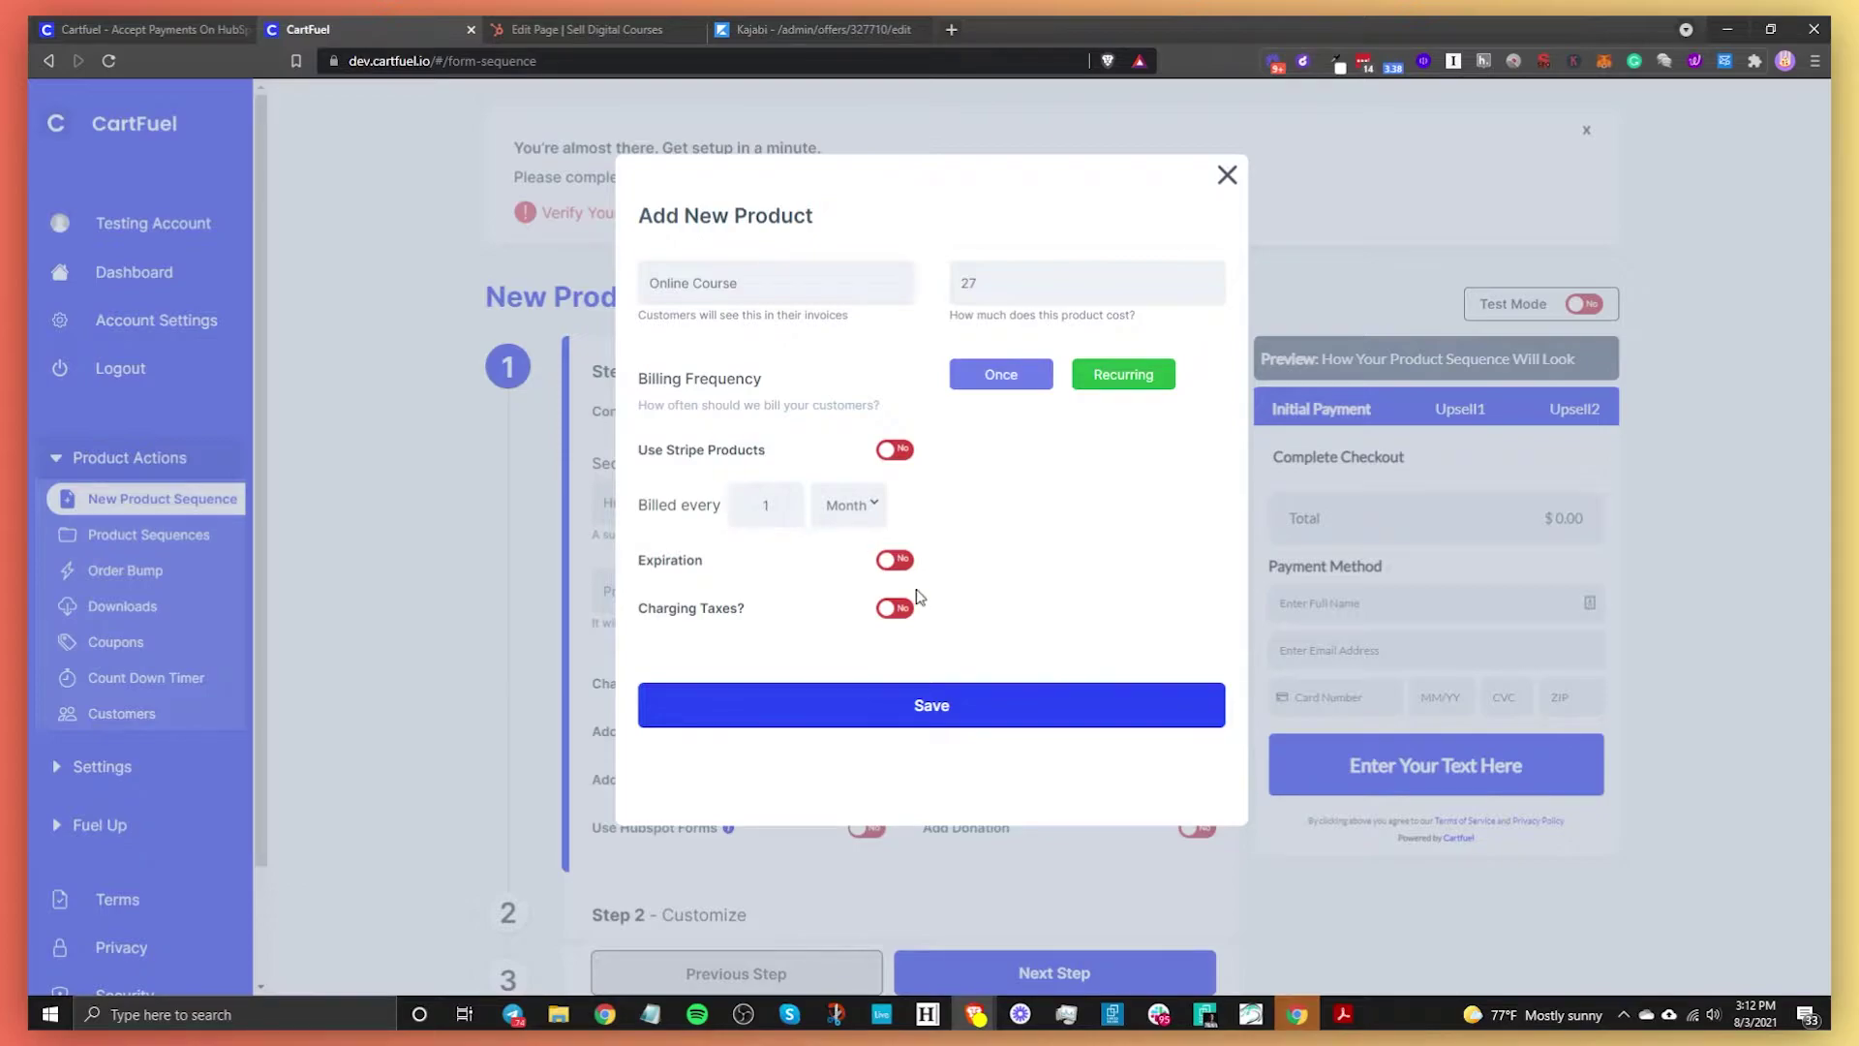
pyautogui.click(892, 559)
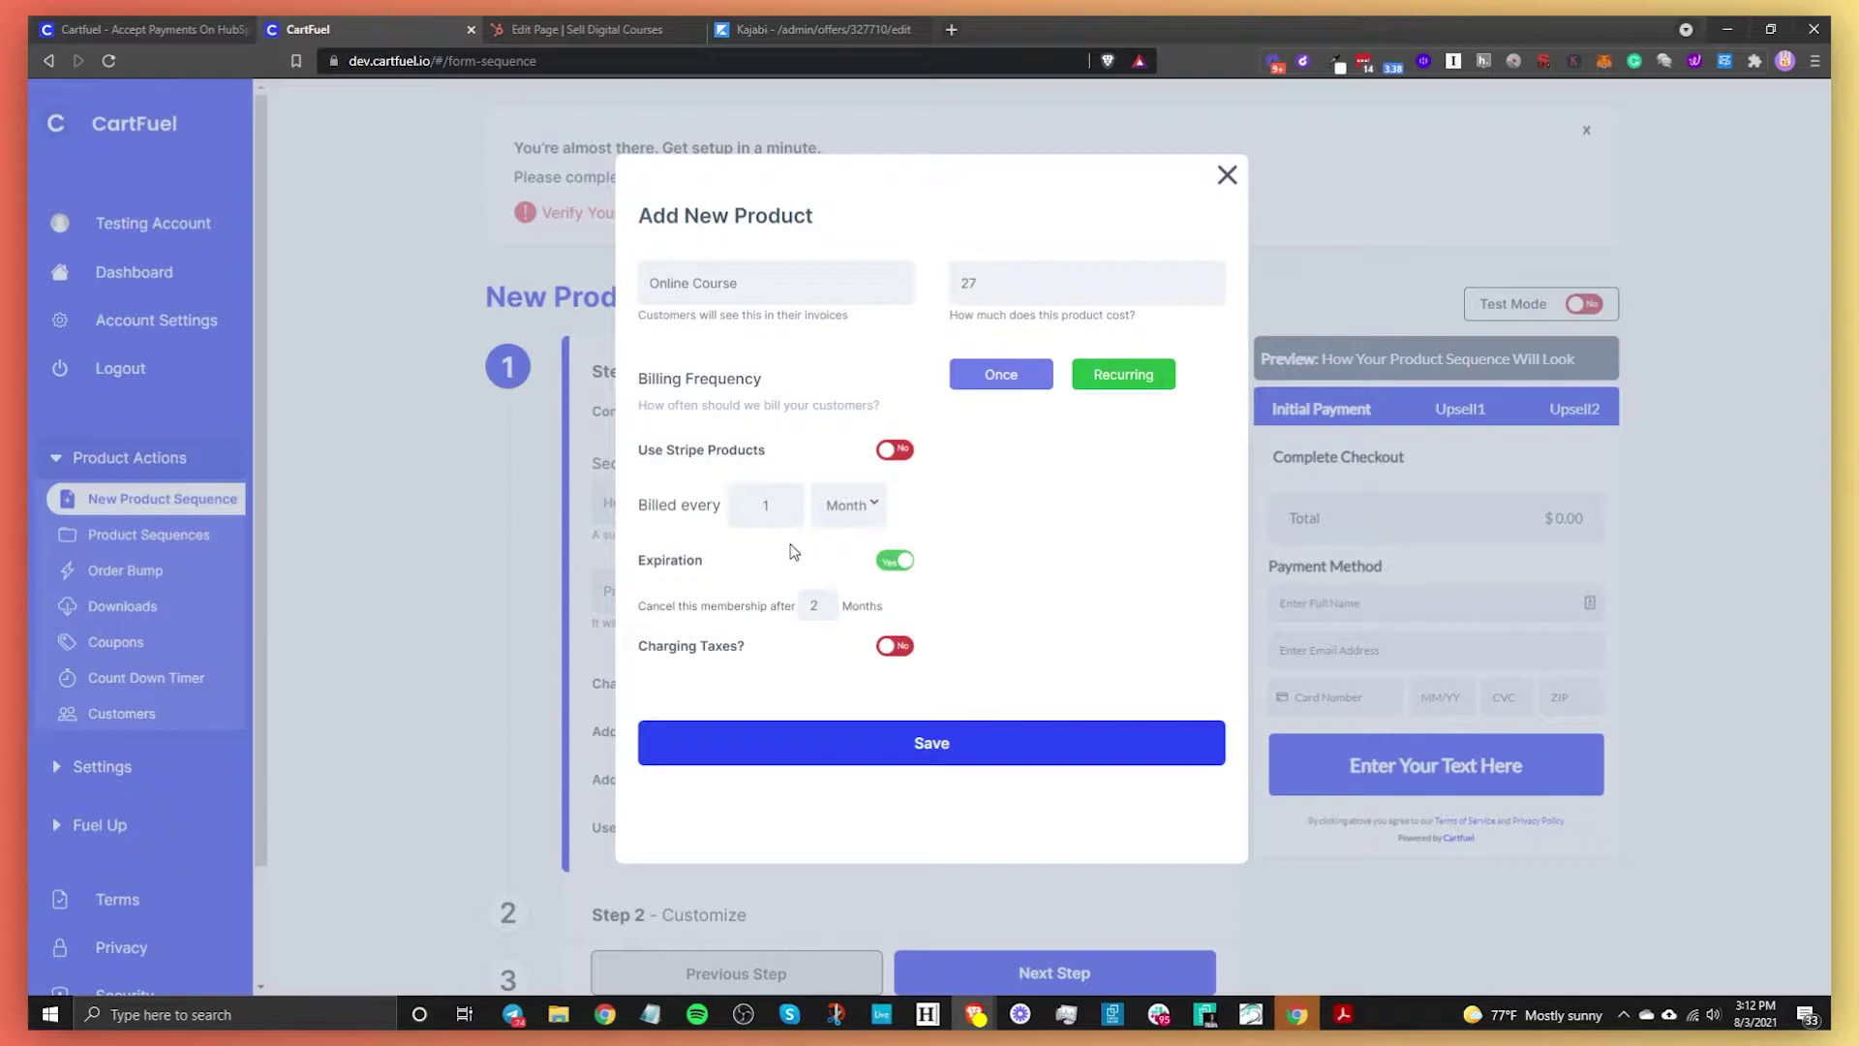
pyautogui.click(892, 559)
pyautogui.click(895, 450)
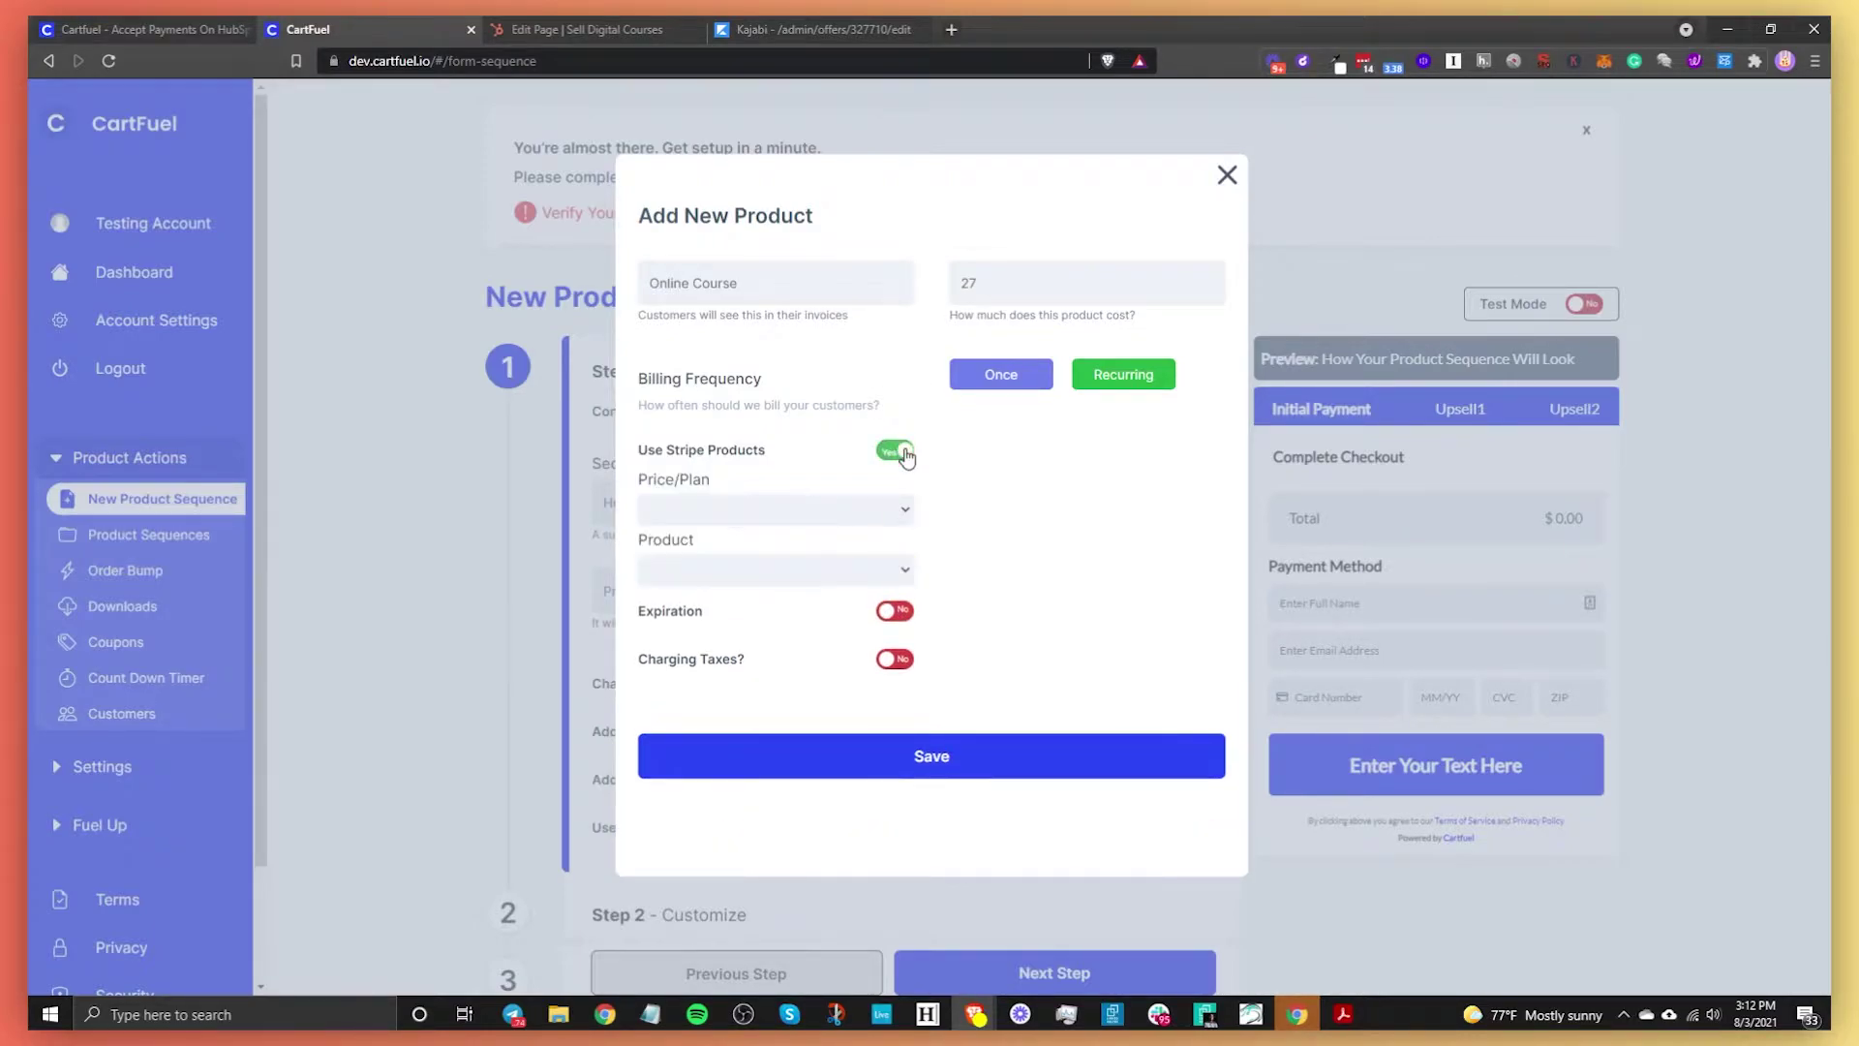
pyautogui.click(741, 509)
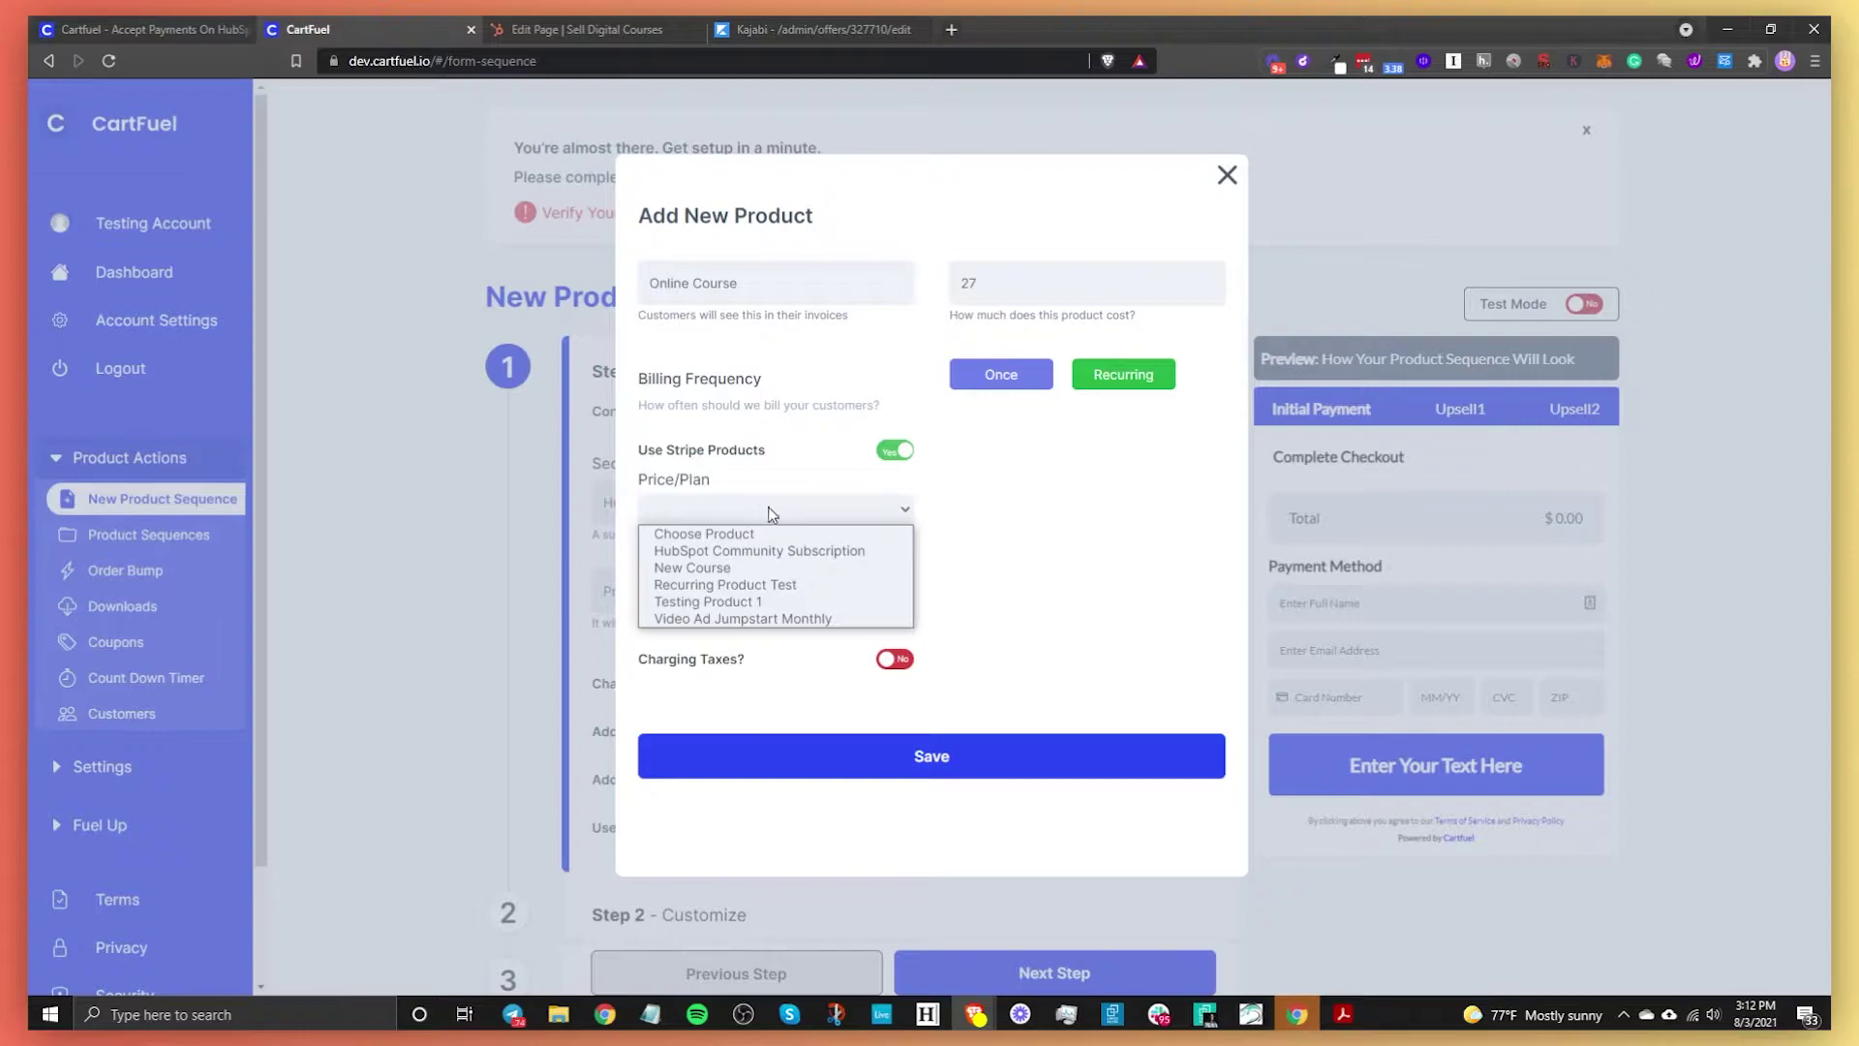
pyautogui.click(895, 450)
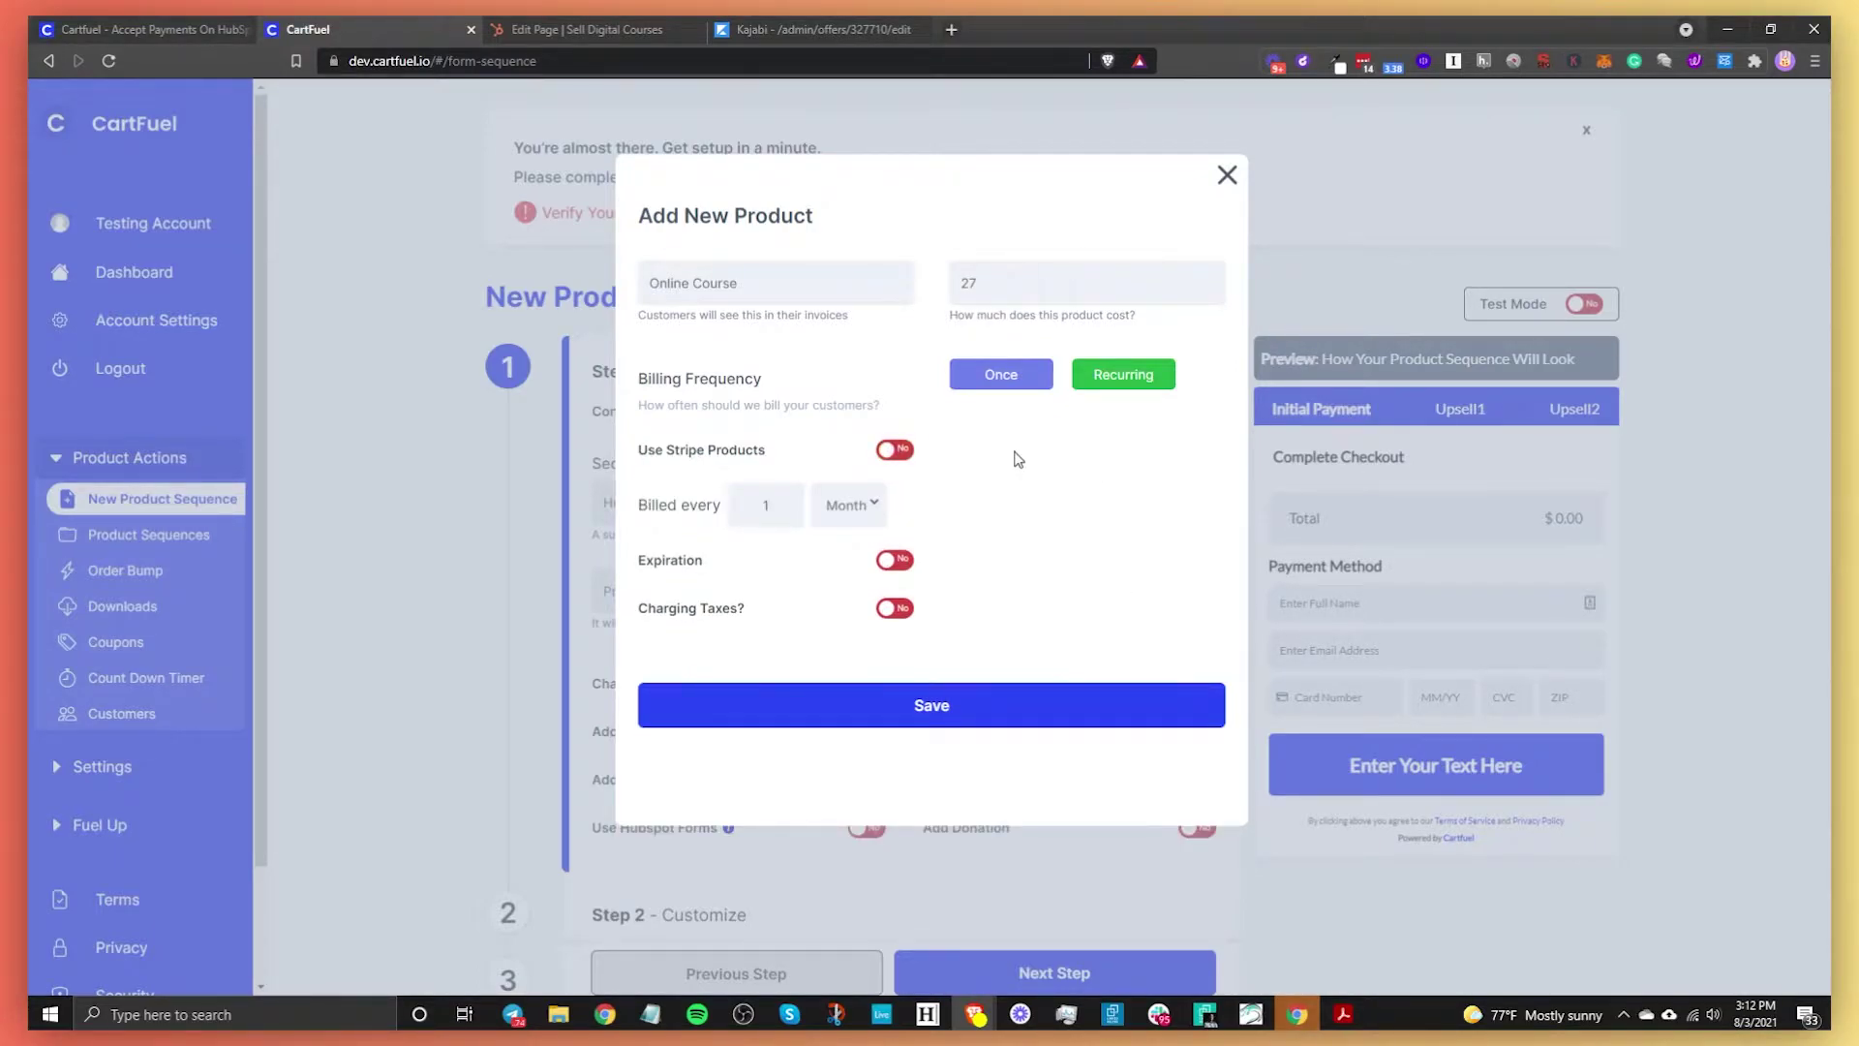
pyautogui.click(1003, 384)
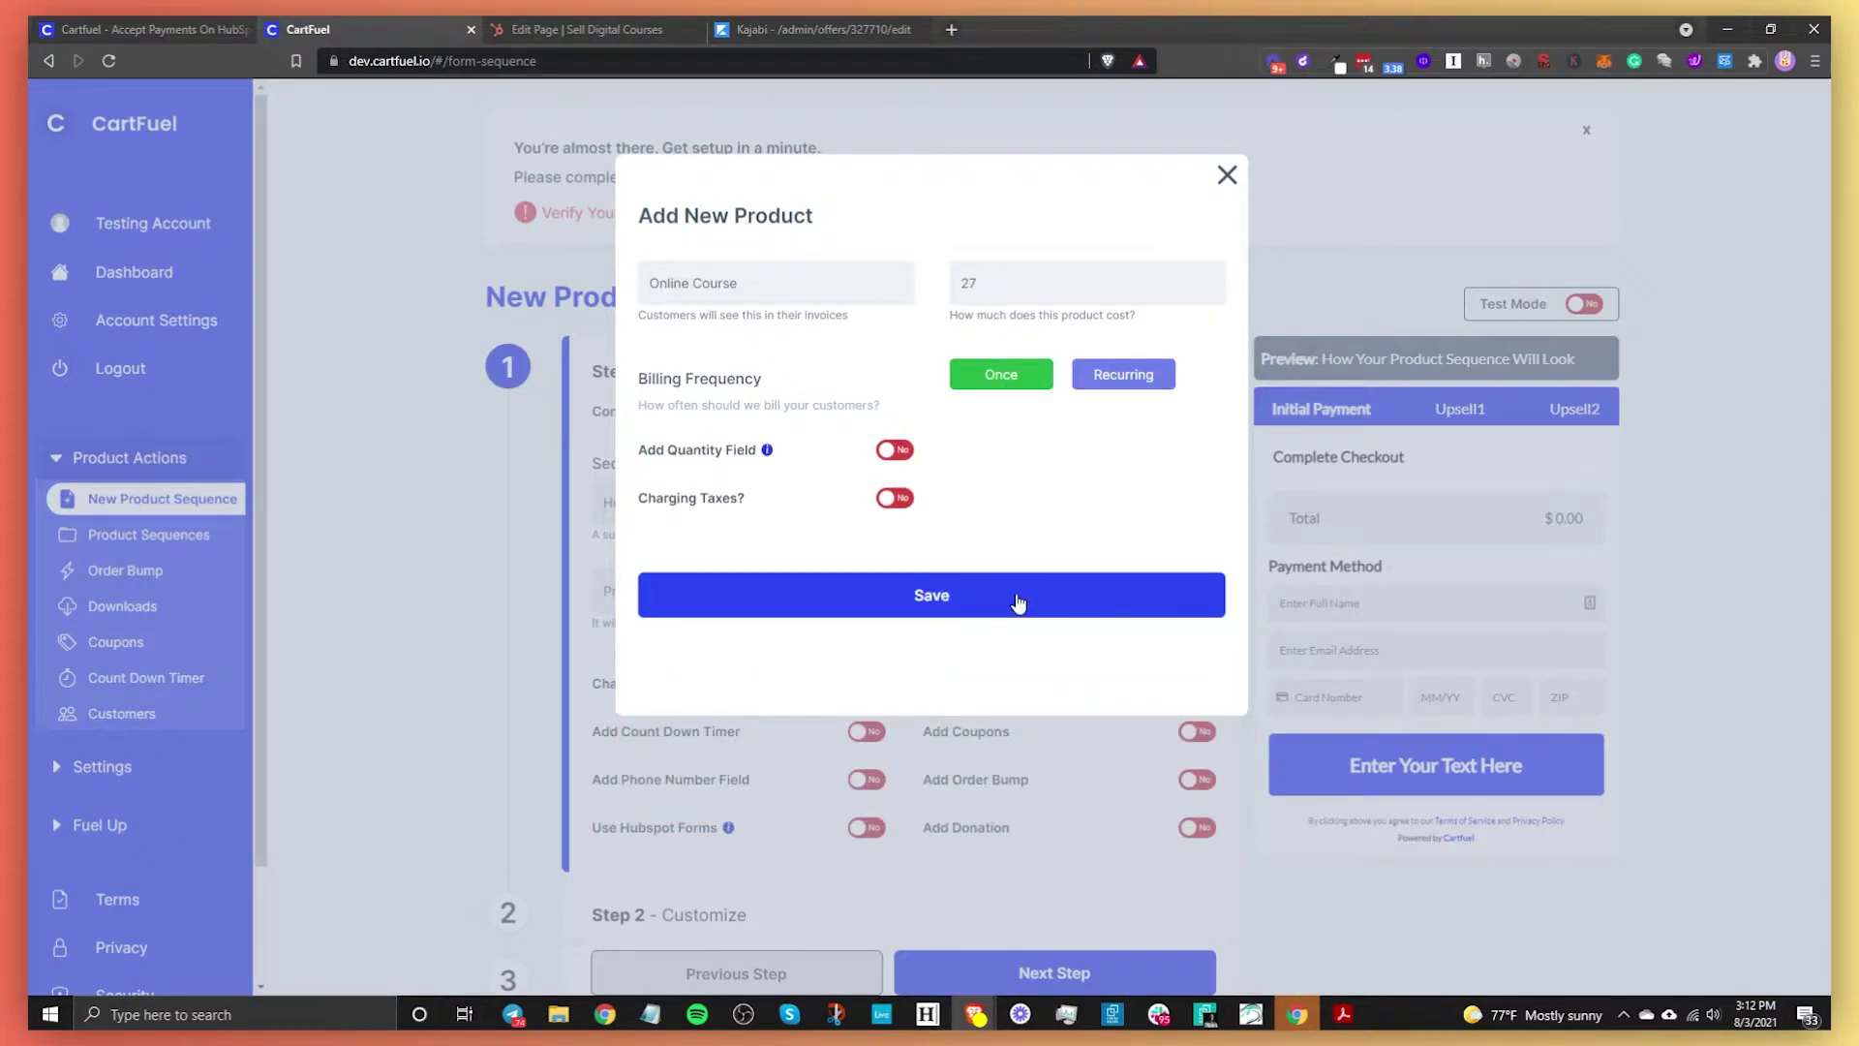
pyautogui.click(1018, 601)
pyautogui.scroll(-2, 1019, 601)
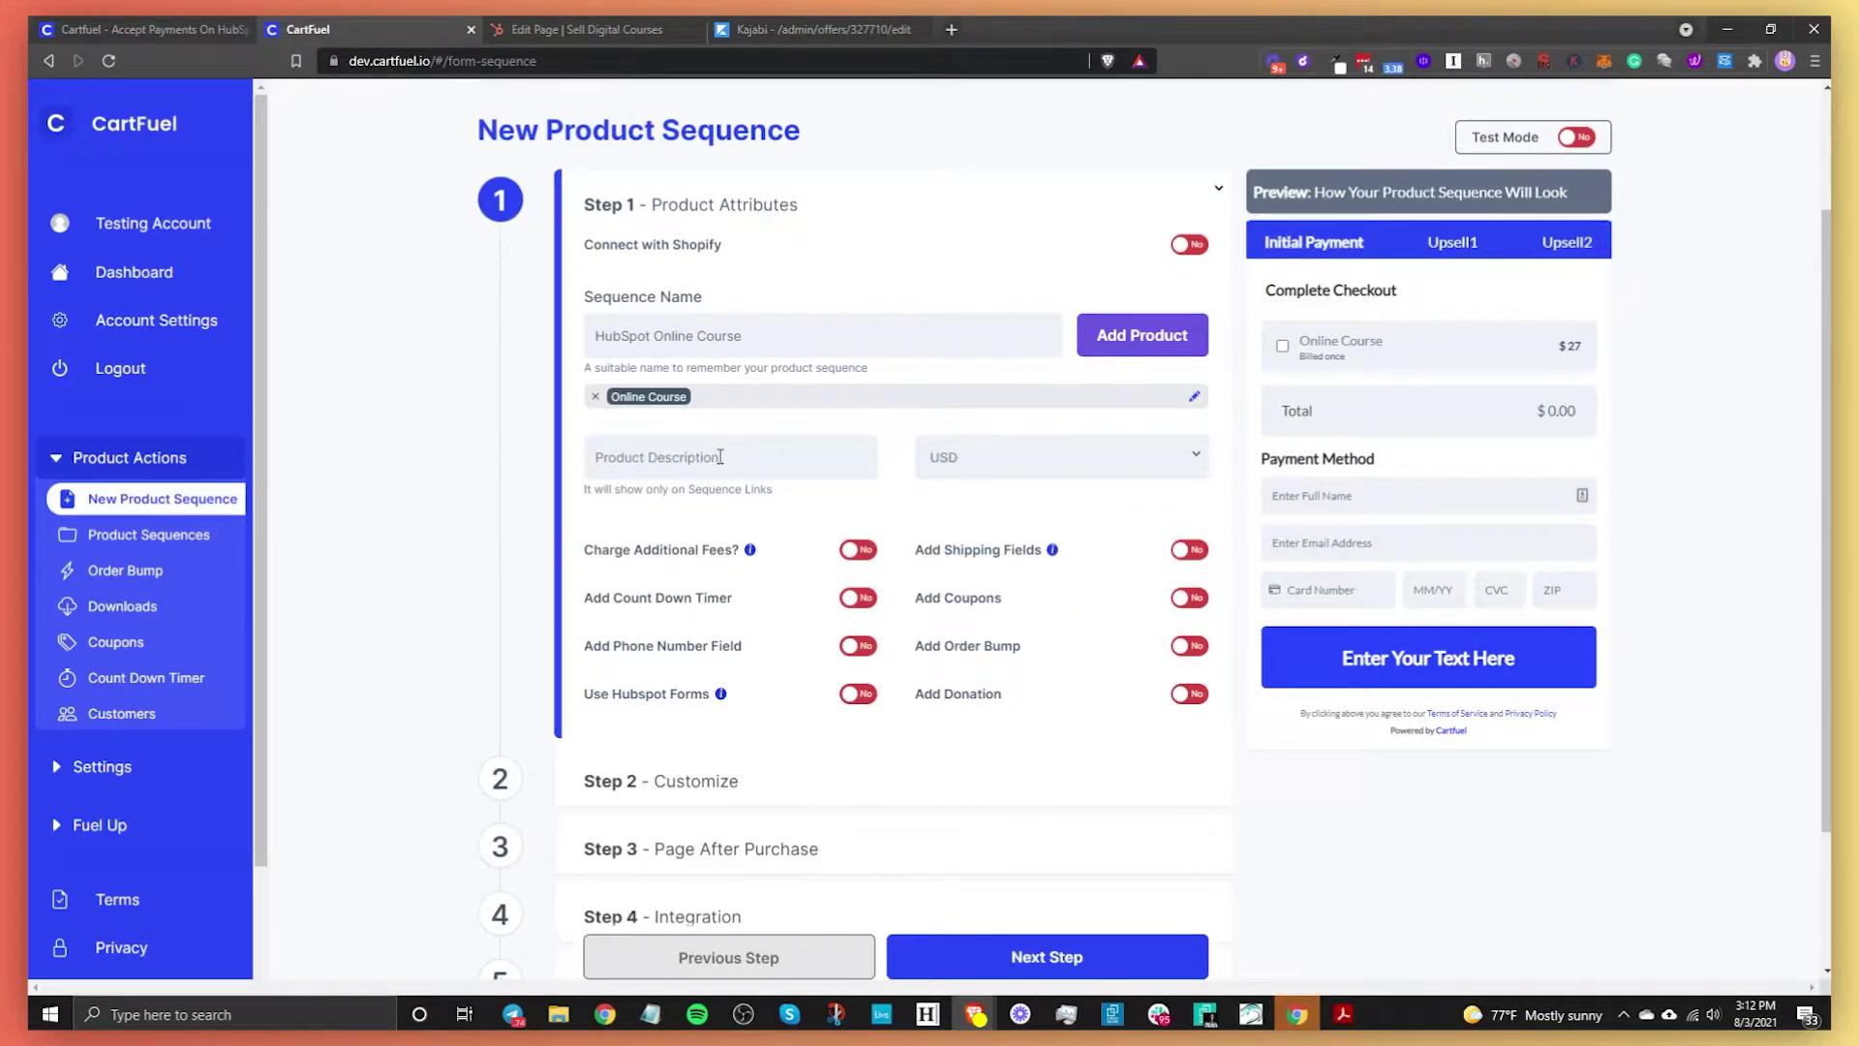
# Turn on the phone number field for checkout and view the Initial Payment preview
pyautogui.click(1142, 334)
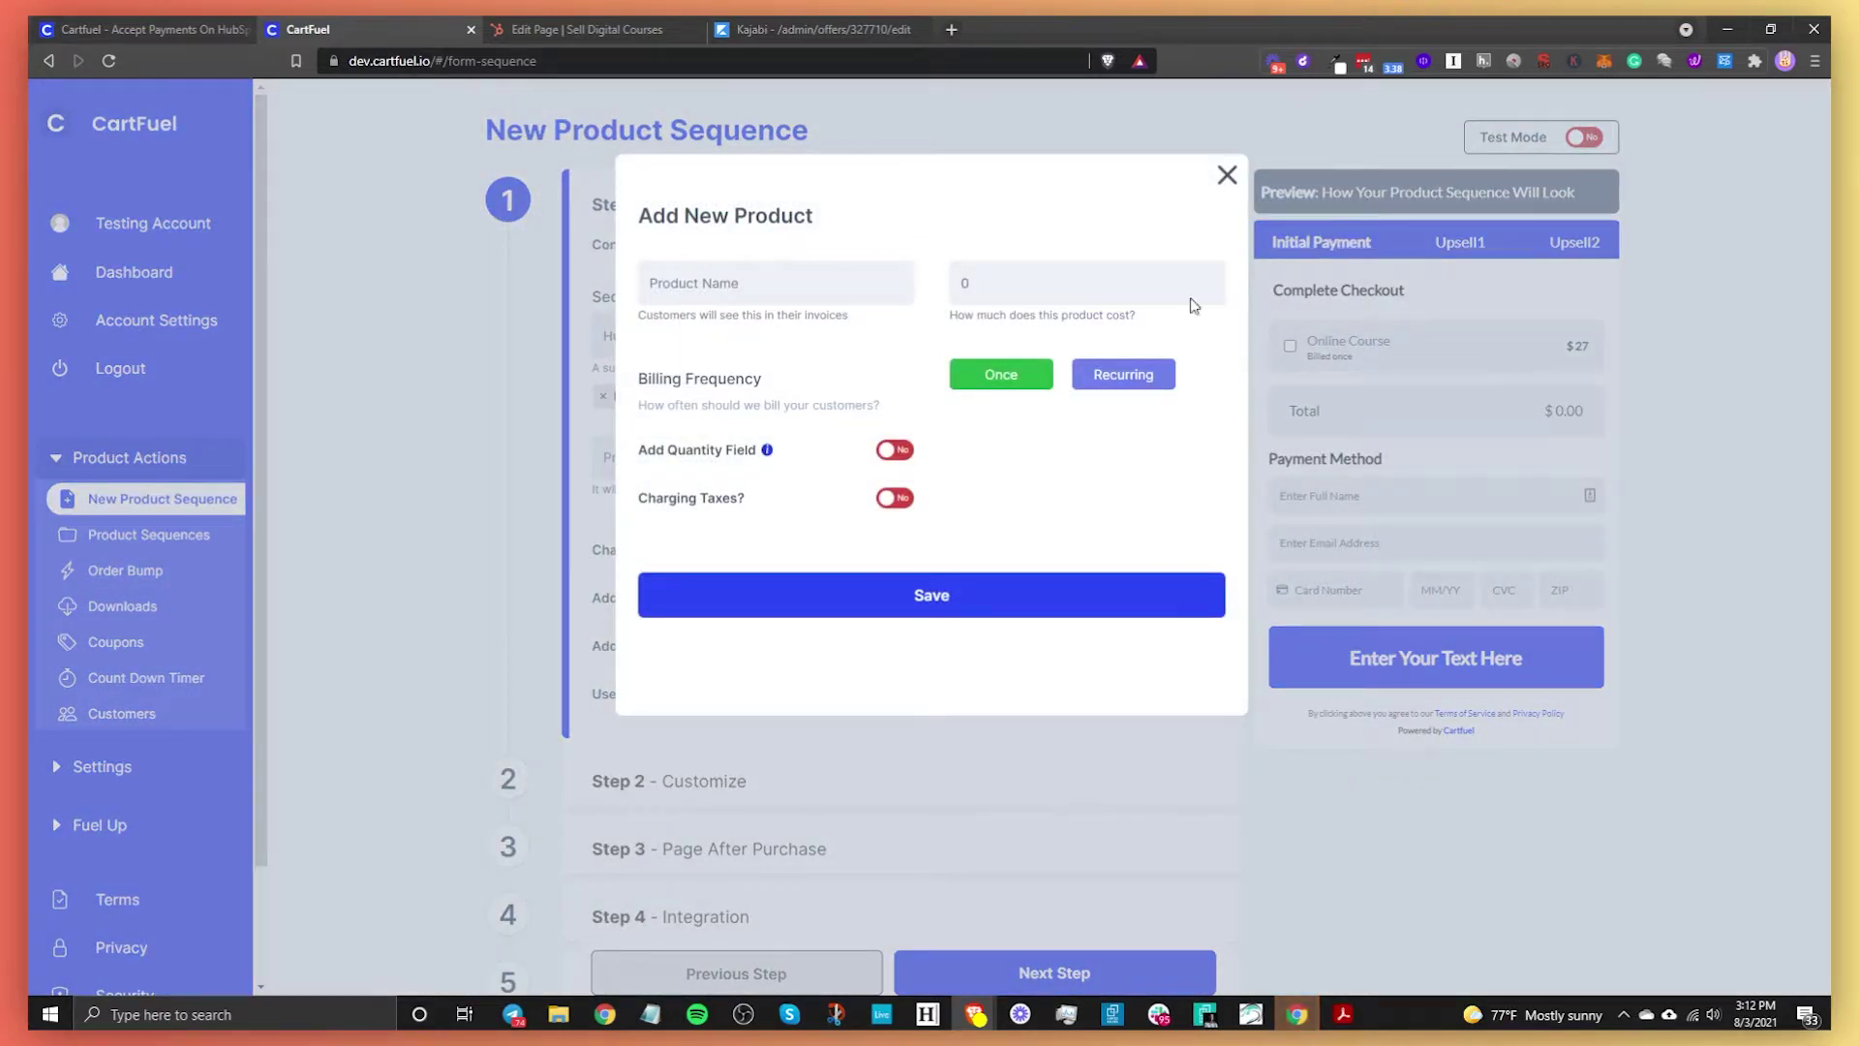
pyautogui.click(1227, 176)
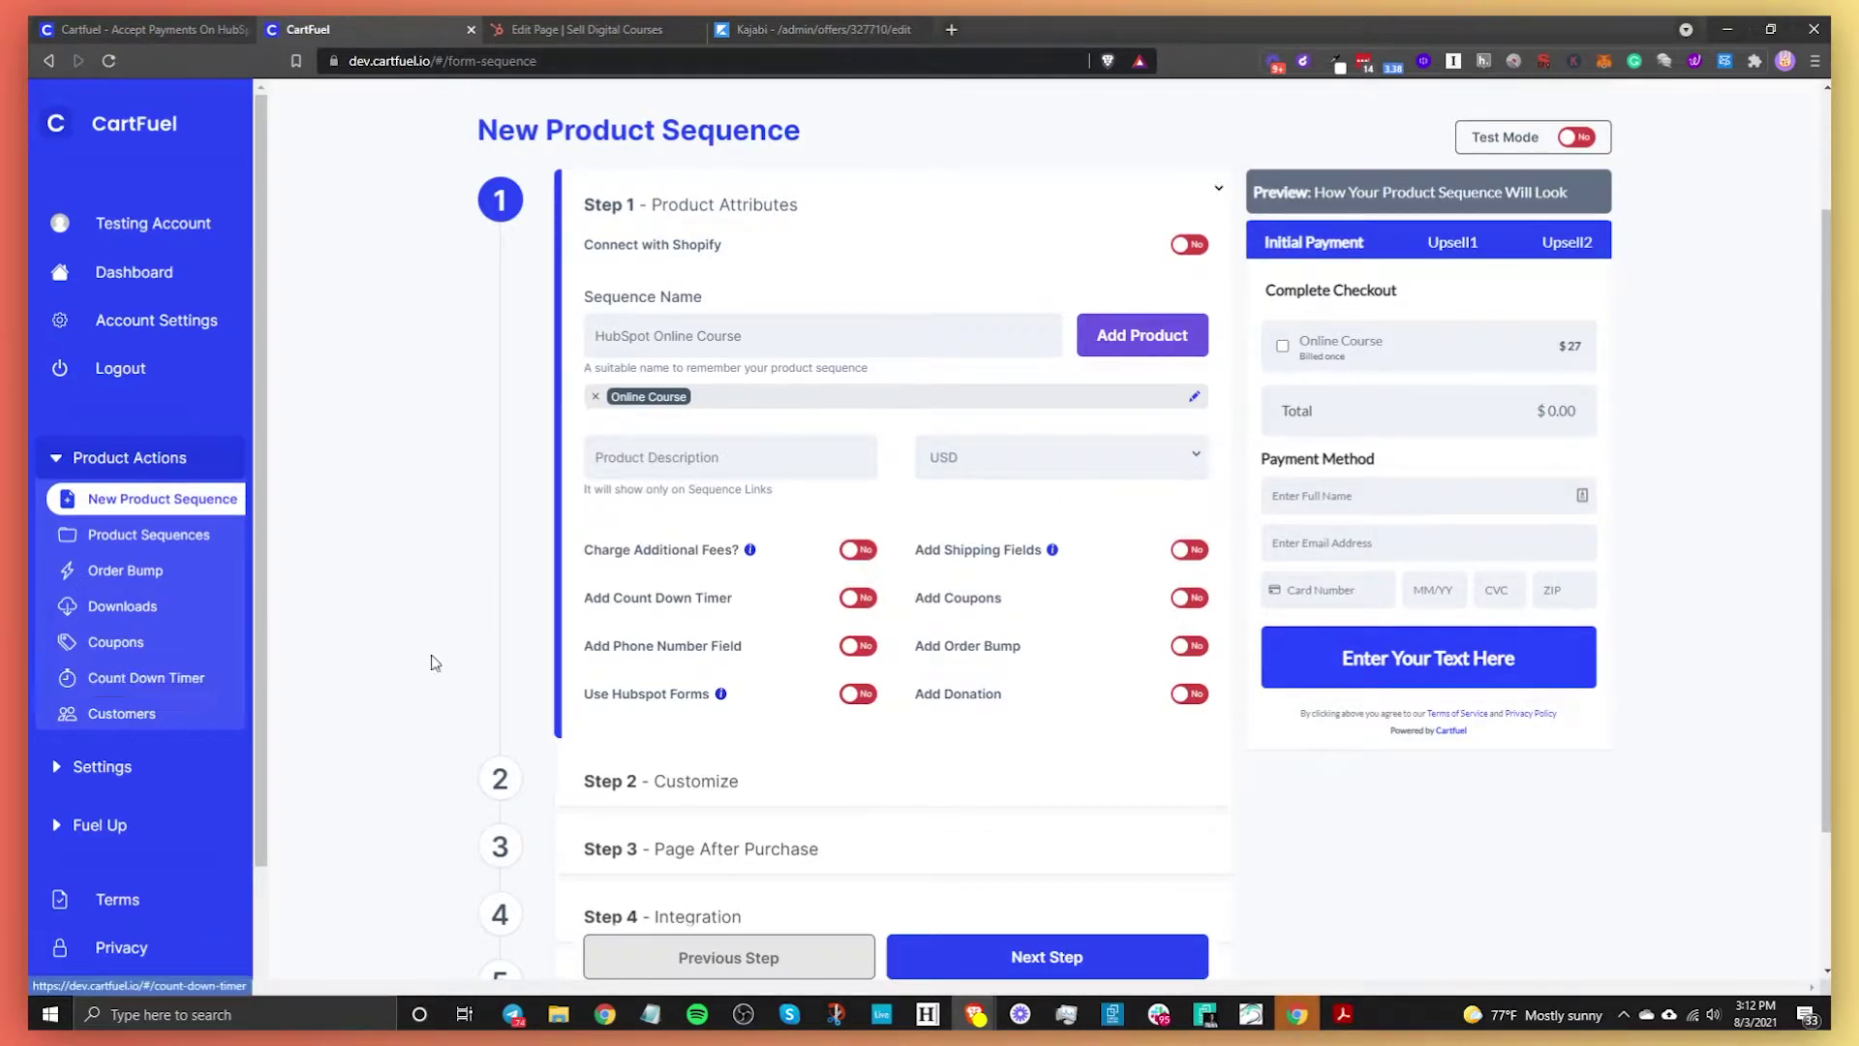
pyautogui.click(850, 648)
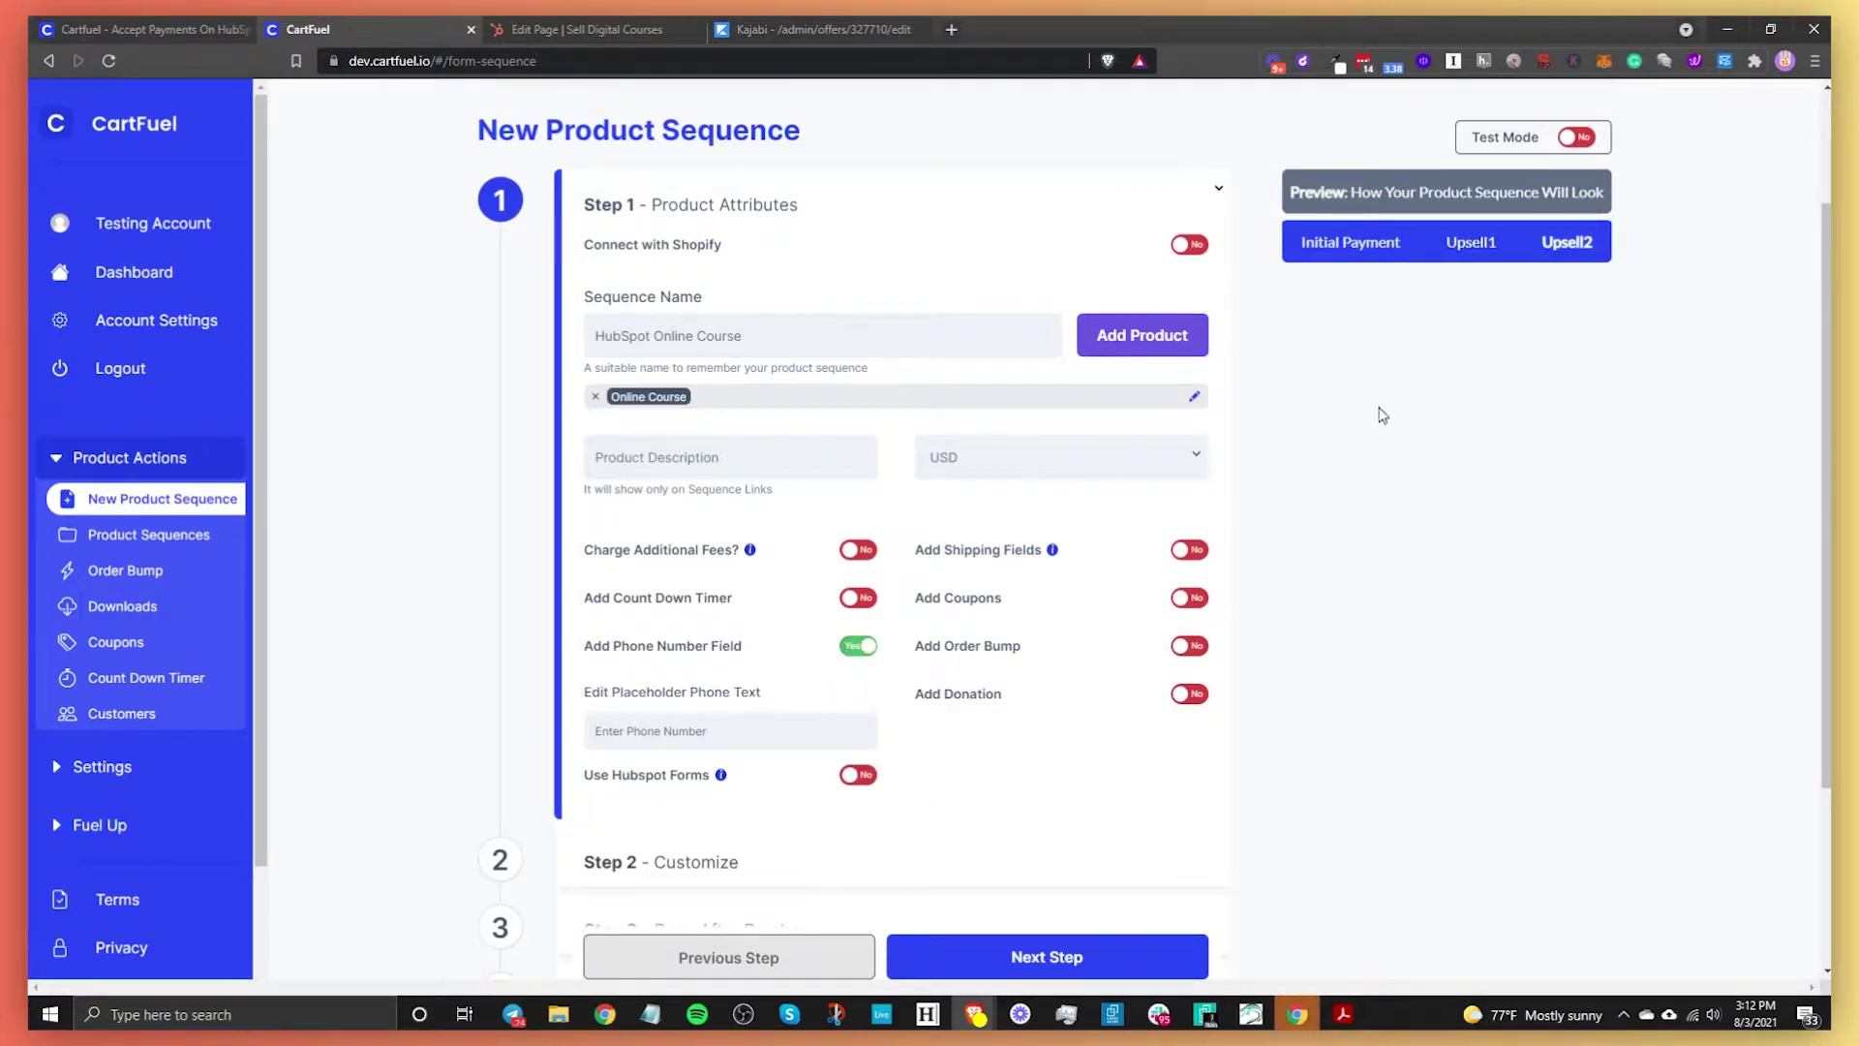
pyautogui.click(1319, 256)
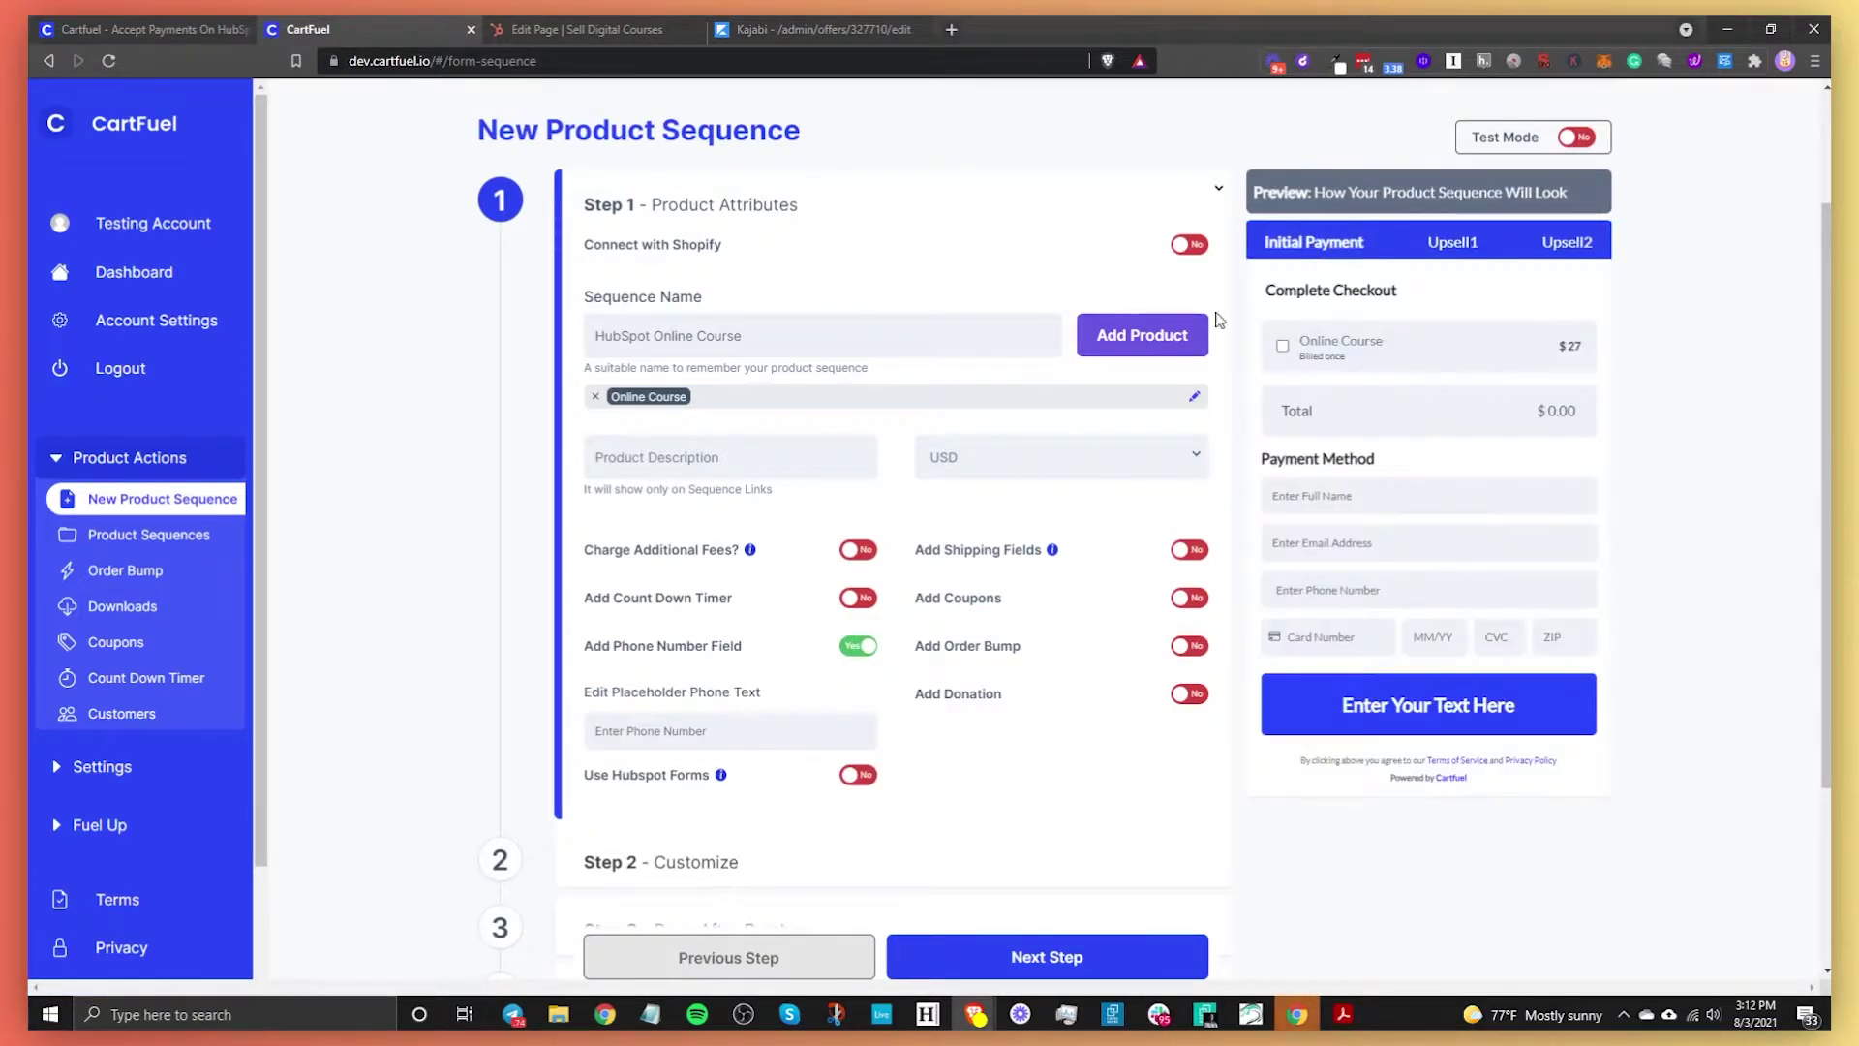
# Try HubSpot forms with the New form selected, then switch HubSpot forms back off
pyautogui.click(856, 775)
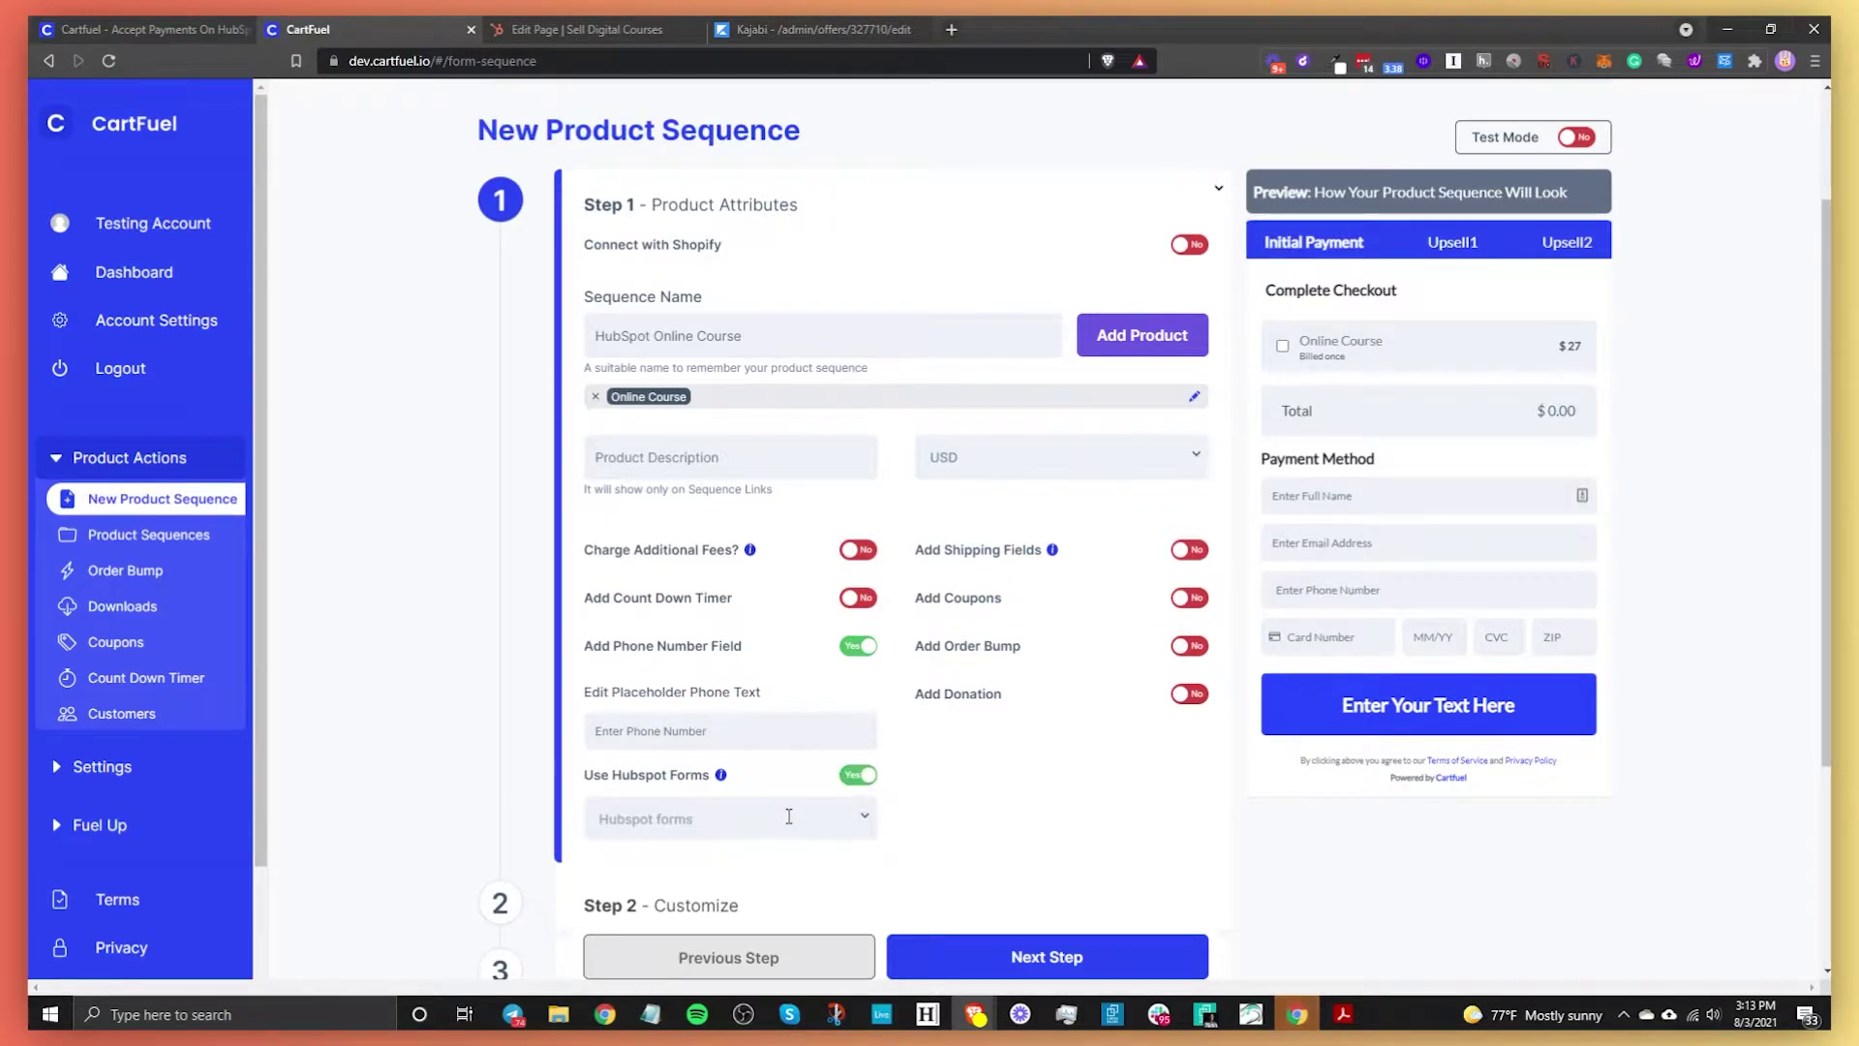
pyautogui.click(693, 786)
pyautogui.click(705, 818)
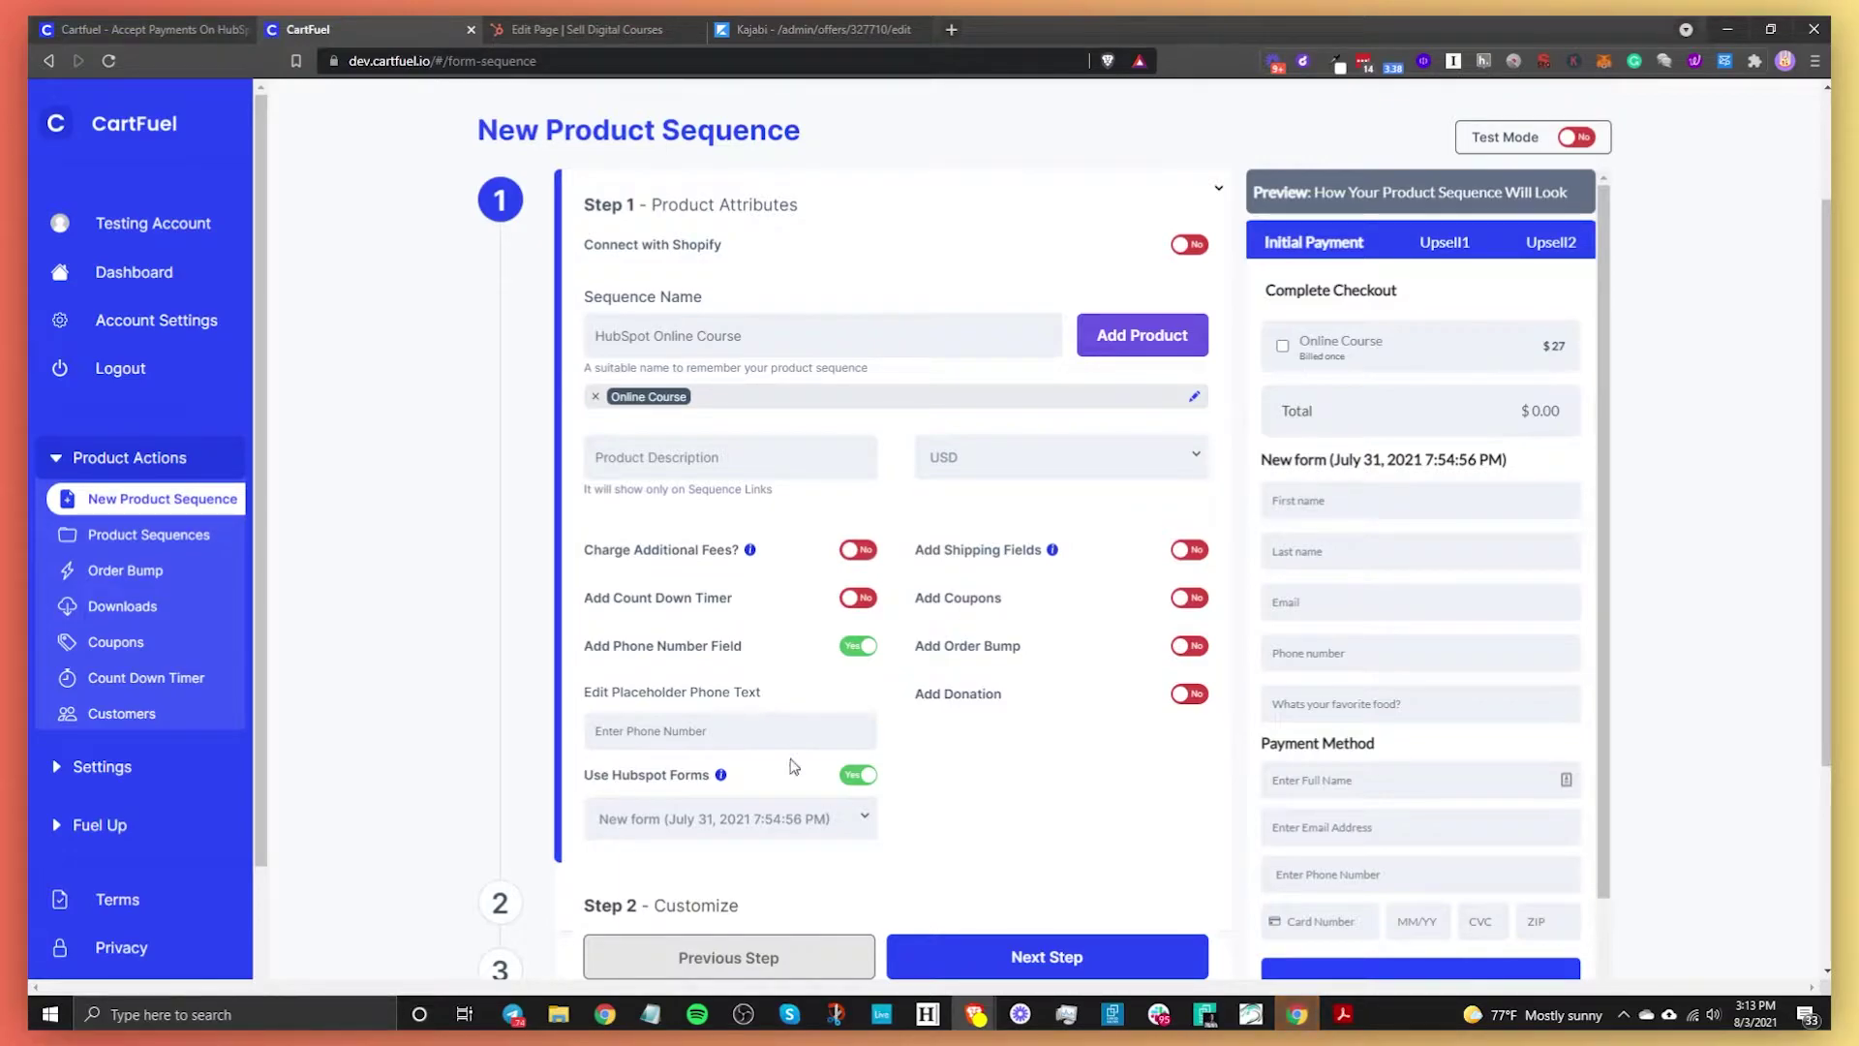
pyautogui.click(859, 783)
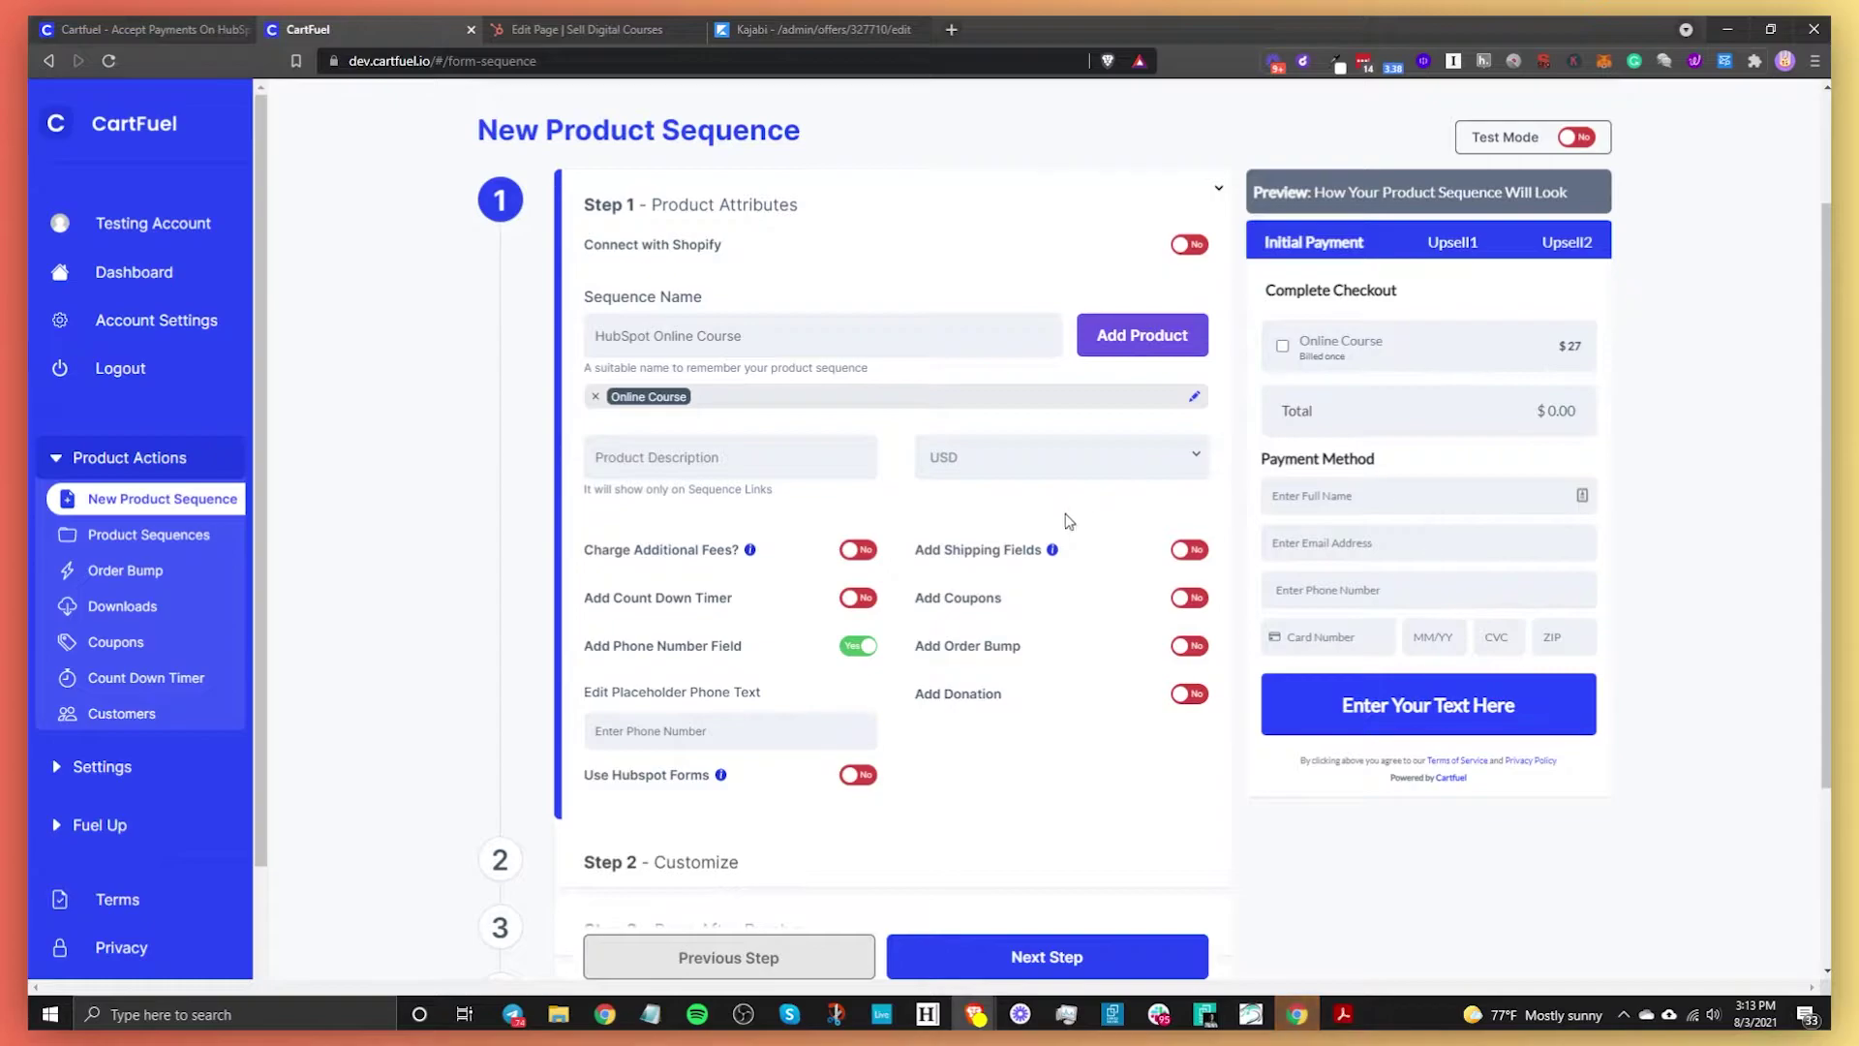
pyautogui.scroll(-3, 889, 684)
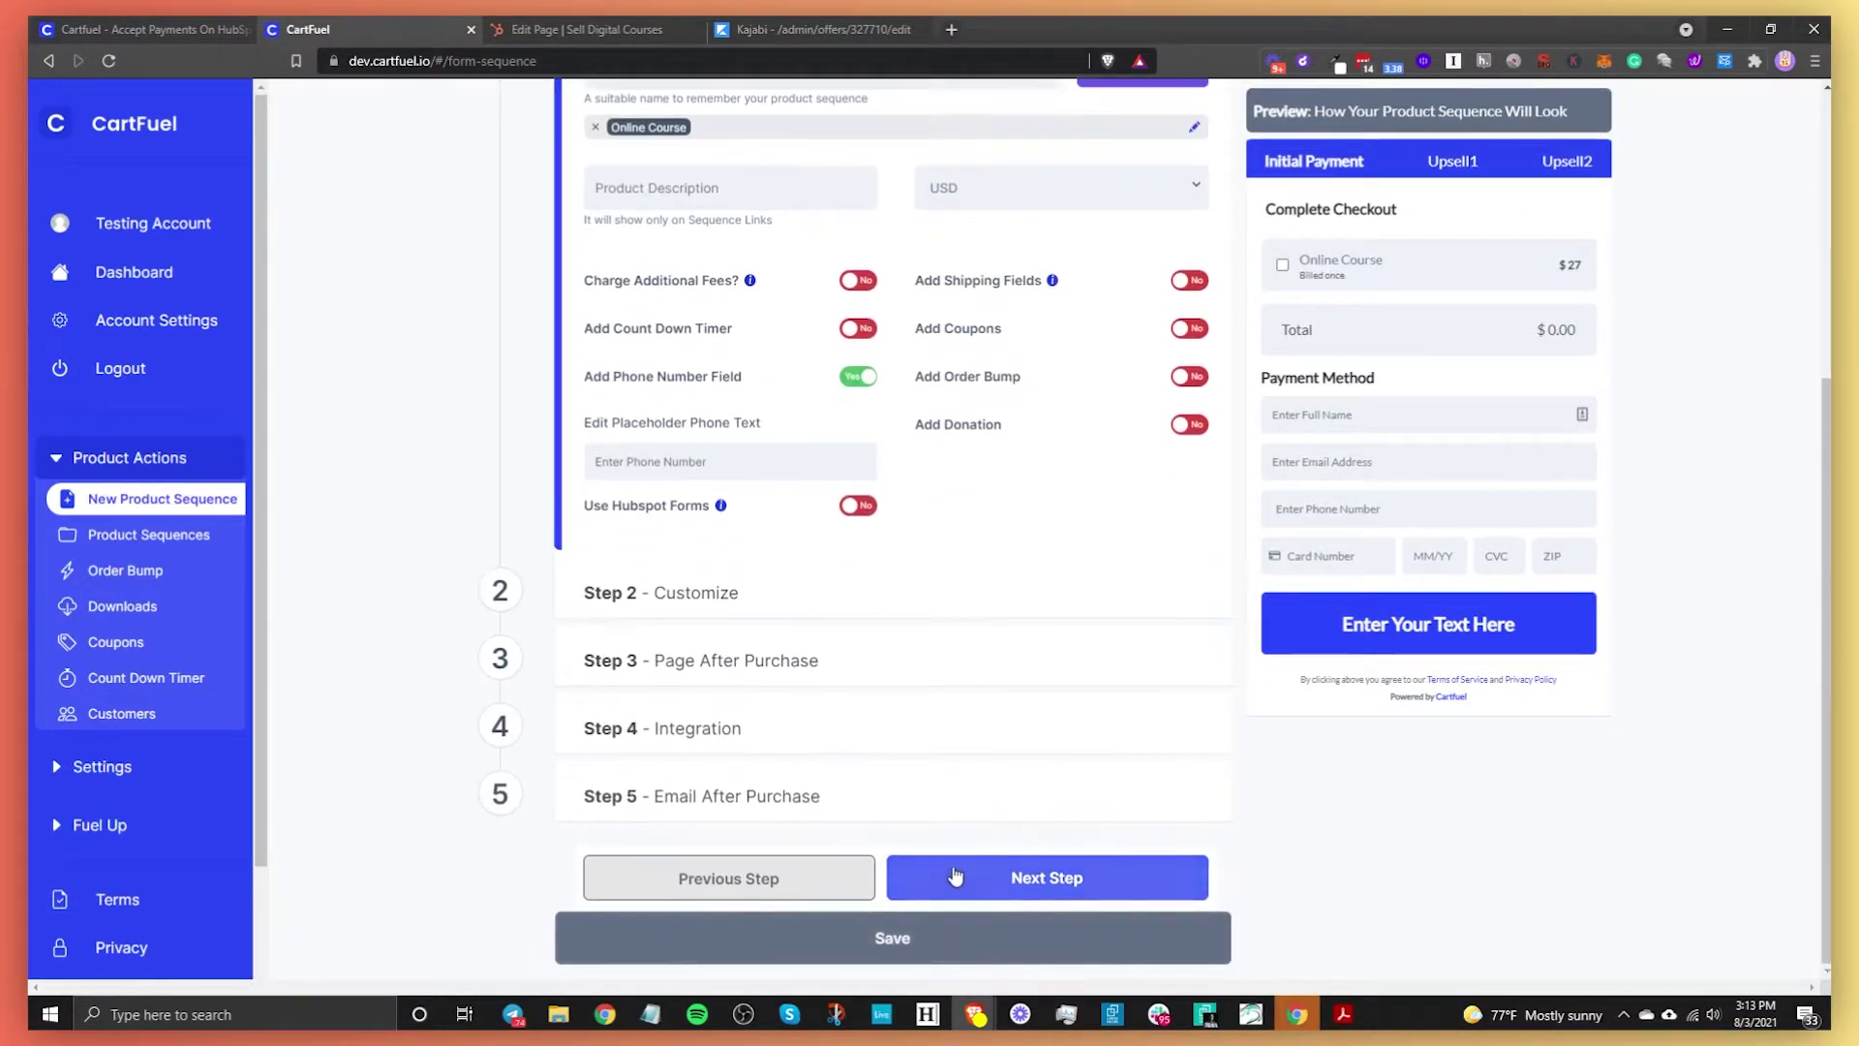
# Move to the Customize step and clear the 'Complete Checkout' header text entirely
pyautogui.click(1035, 886)
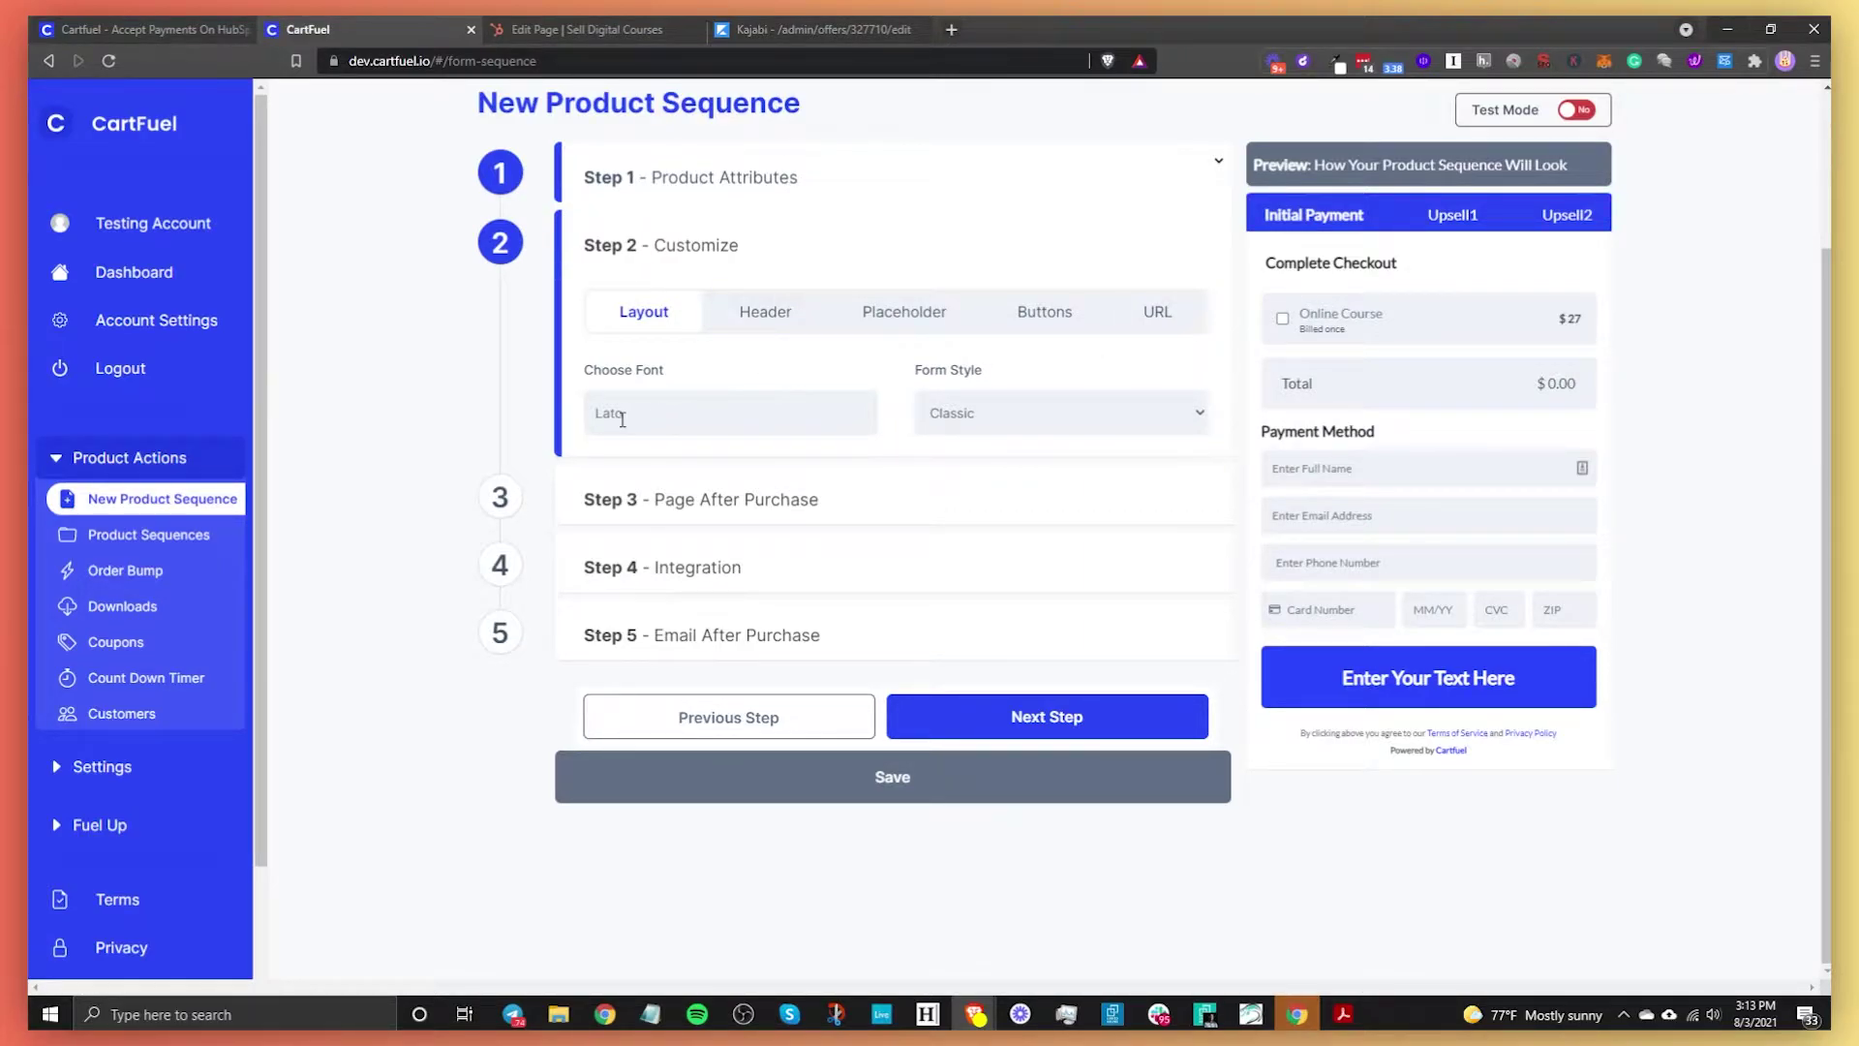
pyautogui.click(666, 412)
pyautogui.scroll(-3, 706, 564)
pyautogui.scroll(3, 706, 542)
pyautogui.click(914, 443)
pyautogui.click(764, 324)
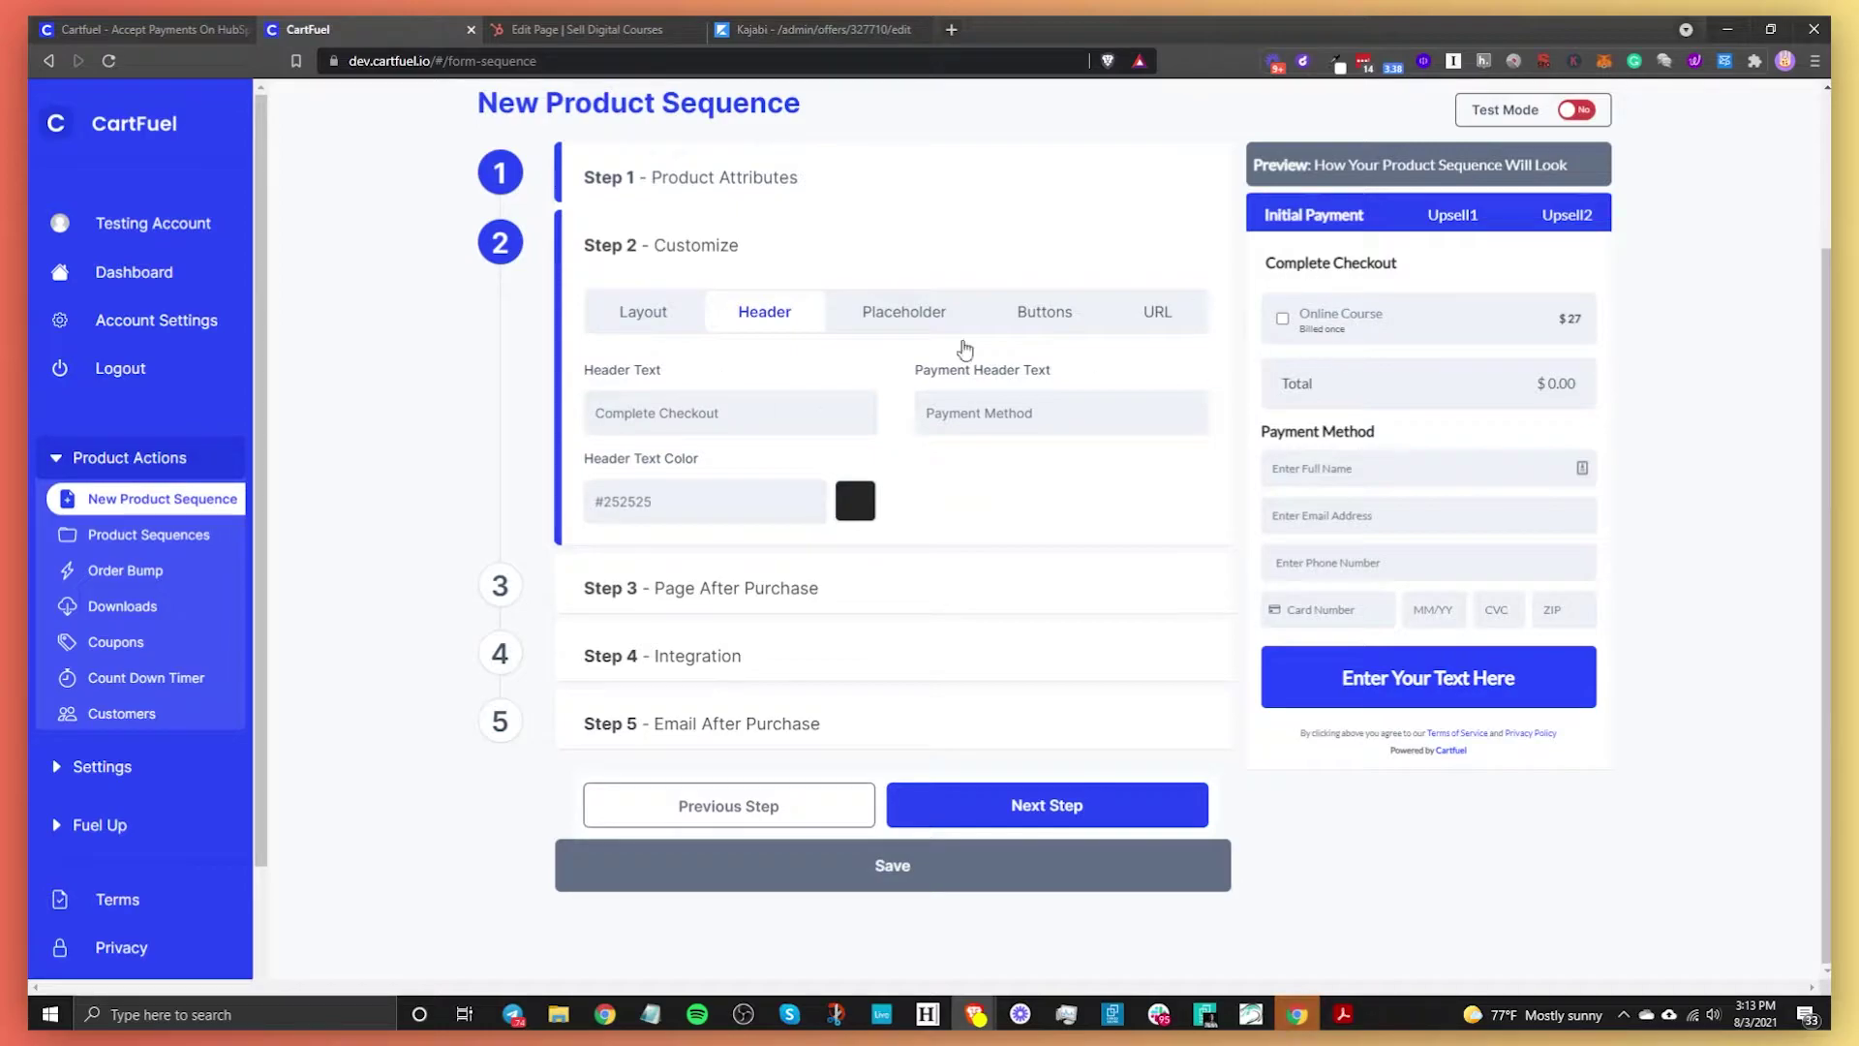
pyautogui.moveTo(803, 406); pyautogui.dragTo(586, 420)
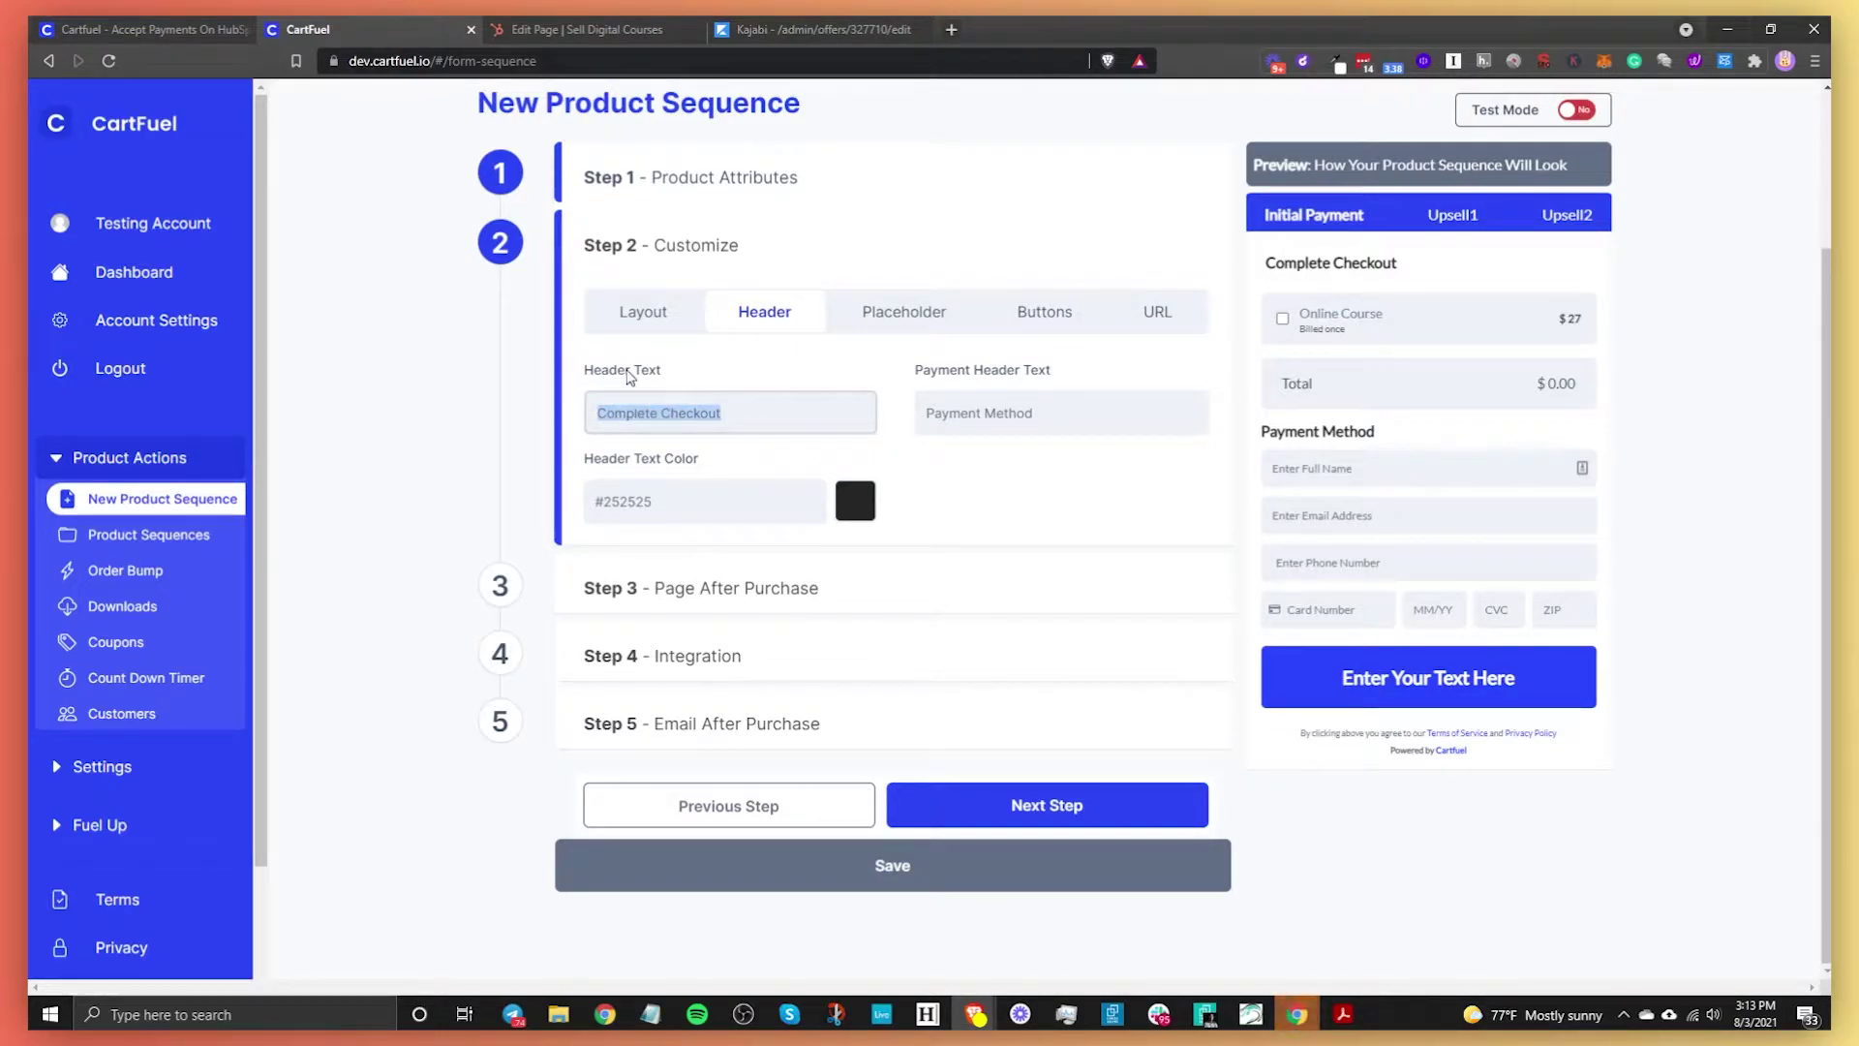
pyautogui.write('Complete Pa')
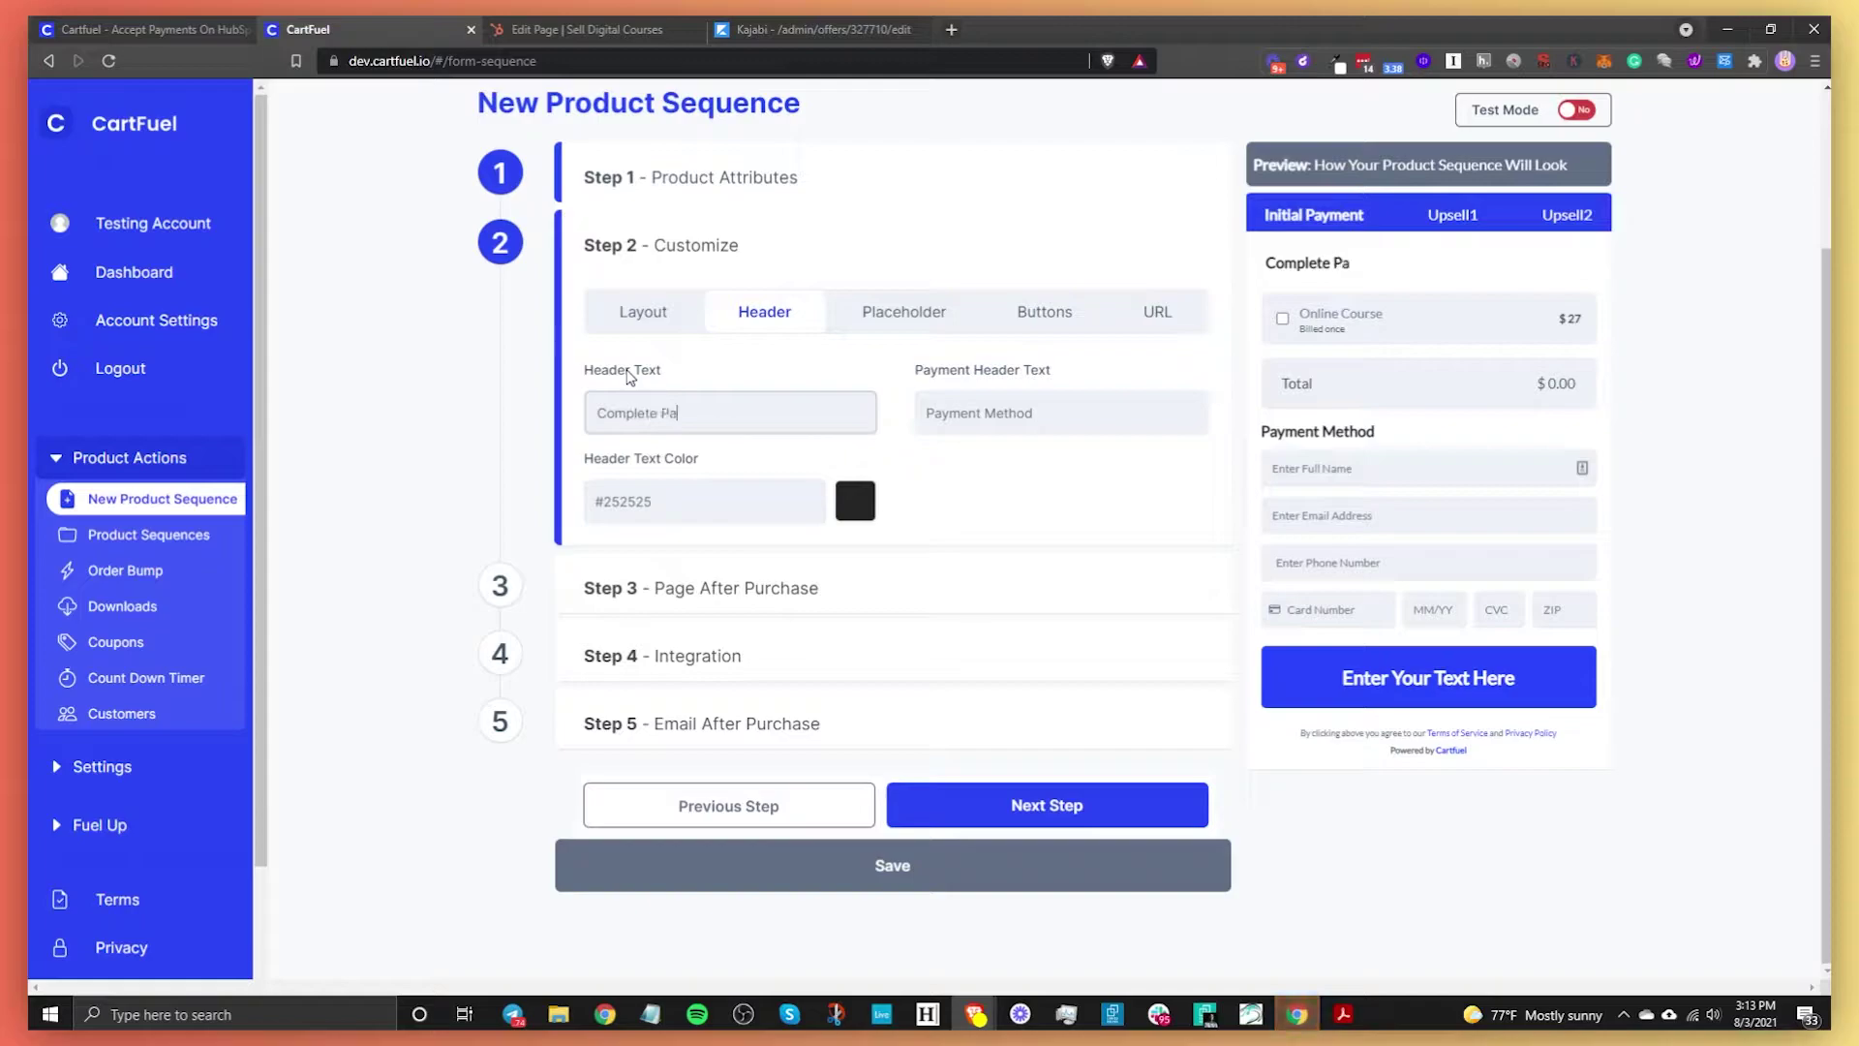
pyautogui.write('yment')
pyautogui.press('BackSpace')
pyautogui.press('BackSpace')
pyautogui.press('BackSpace')
pyautogui.press('BackSpace')
pyautogui.press('BackSpace')
pyautogui.press('BackSpace')
pyautogui.press('BackSpace')
pyautogui.press('BackSpace')
pyautogui.press('BackSpace')
pyautogui.press('BackSpace')
pyautogui.press('BackSpace')
pyautogui.press('BackSpace')
pyautogui.press('BackSpace')
pyautogui.press('BackSpace')
pyautogui.press('BackSpace')
pyautogui.press('BackSpace')
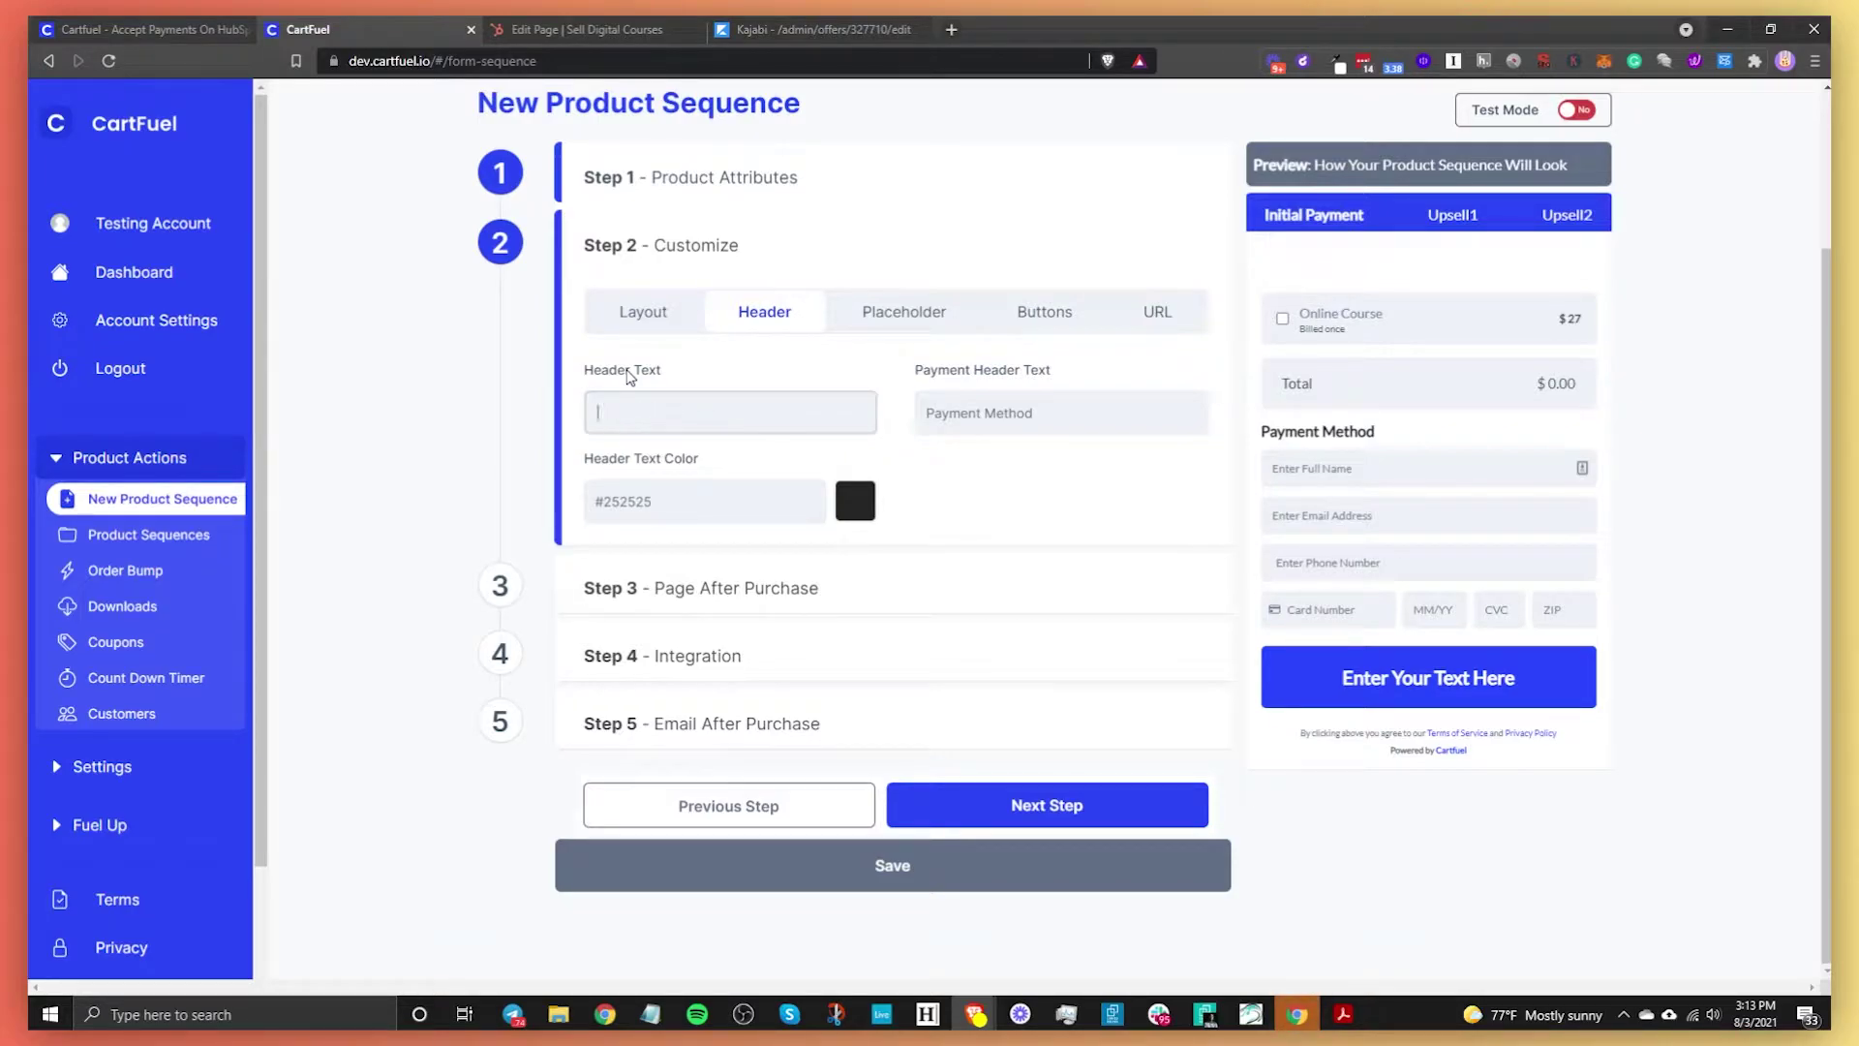
pyautogui.click(1054, 413)
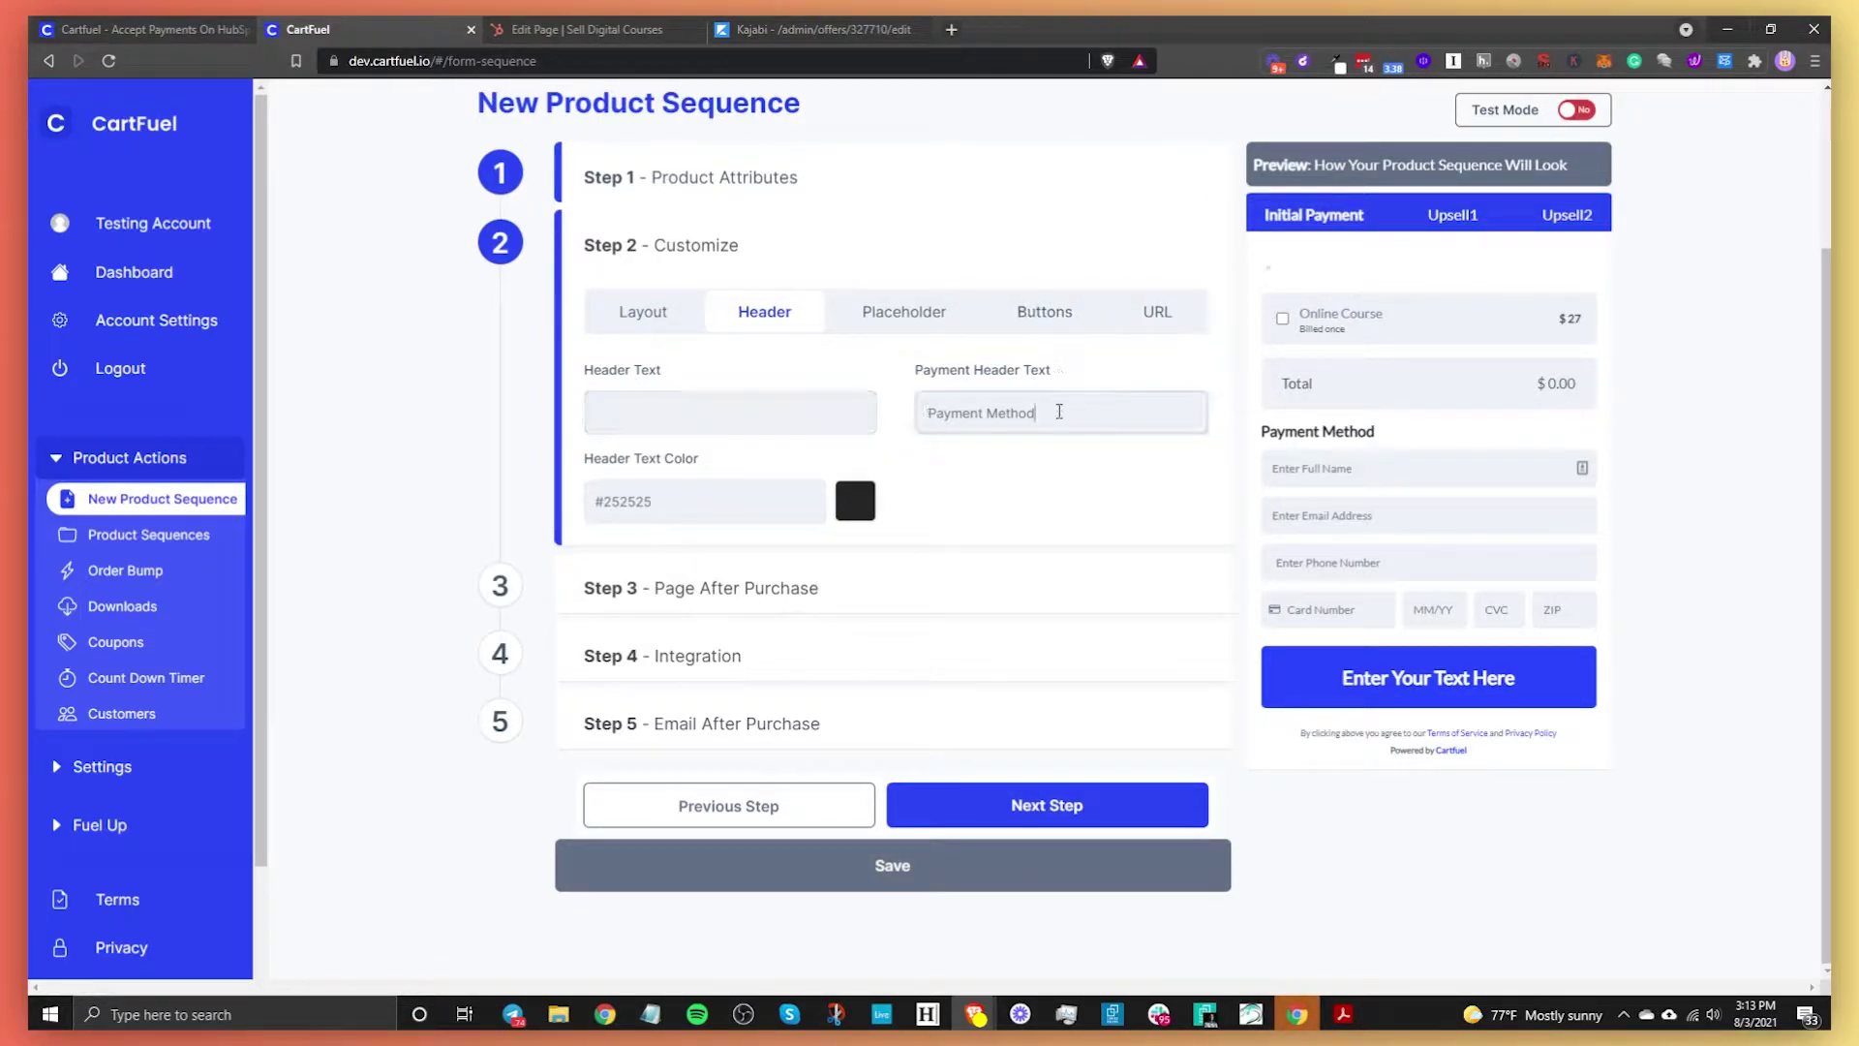
# Set the header text colour to the blue preset #019cfc
pyautogui.click(850, 506)
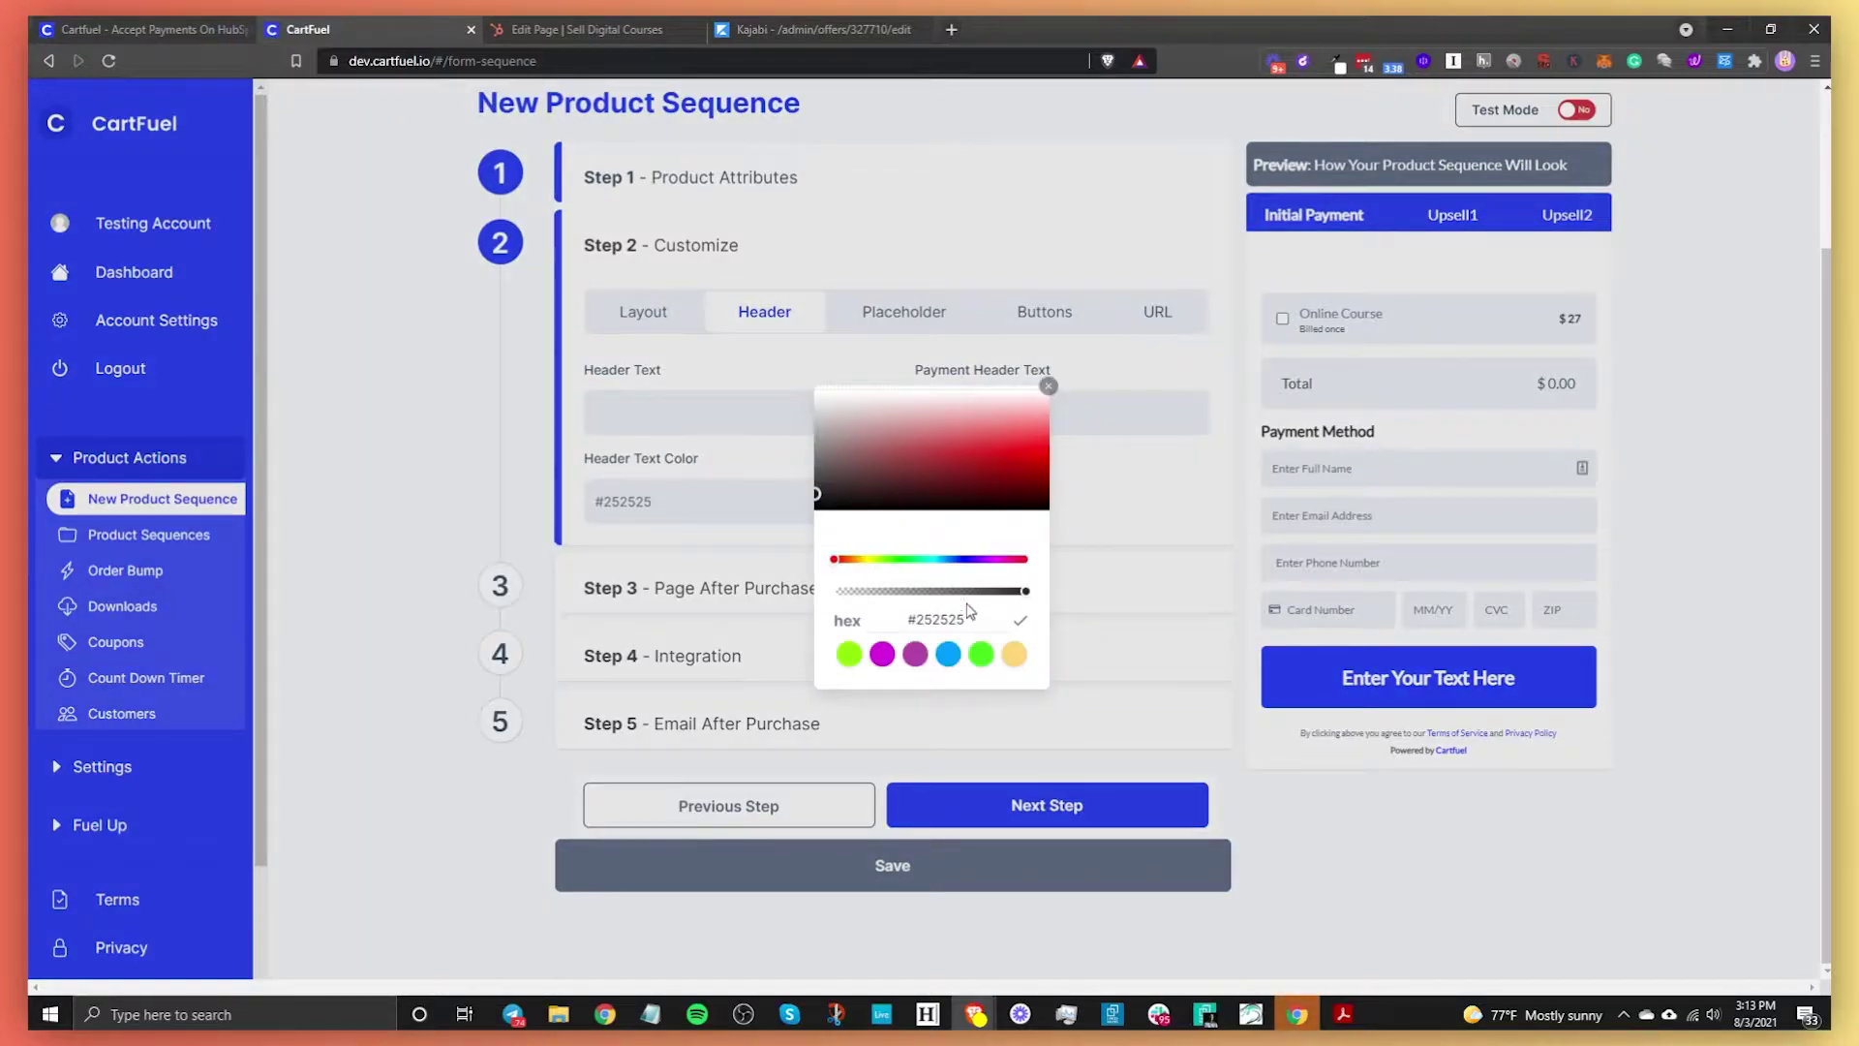
pyautogui.click(981, 653)
pyautogui.click(929, 421)
pyautogui.moveTo(937, 418)
pyautogui.mouseDown()
pyautogui.moveTo(855, 448)
pyautogui.moveTo(851, 485)
pyautogui.moveTo(1065, 482)
pyautogui.mouseUp()
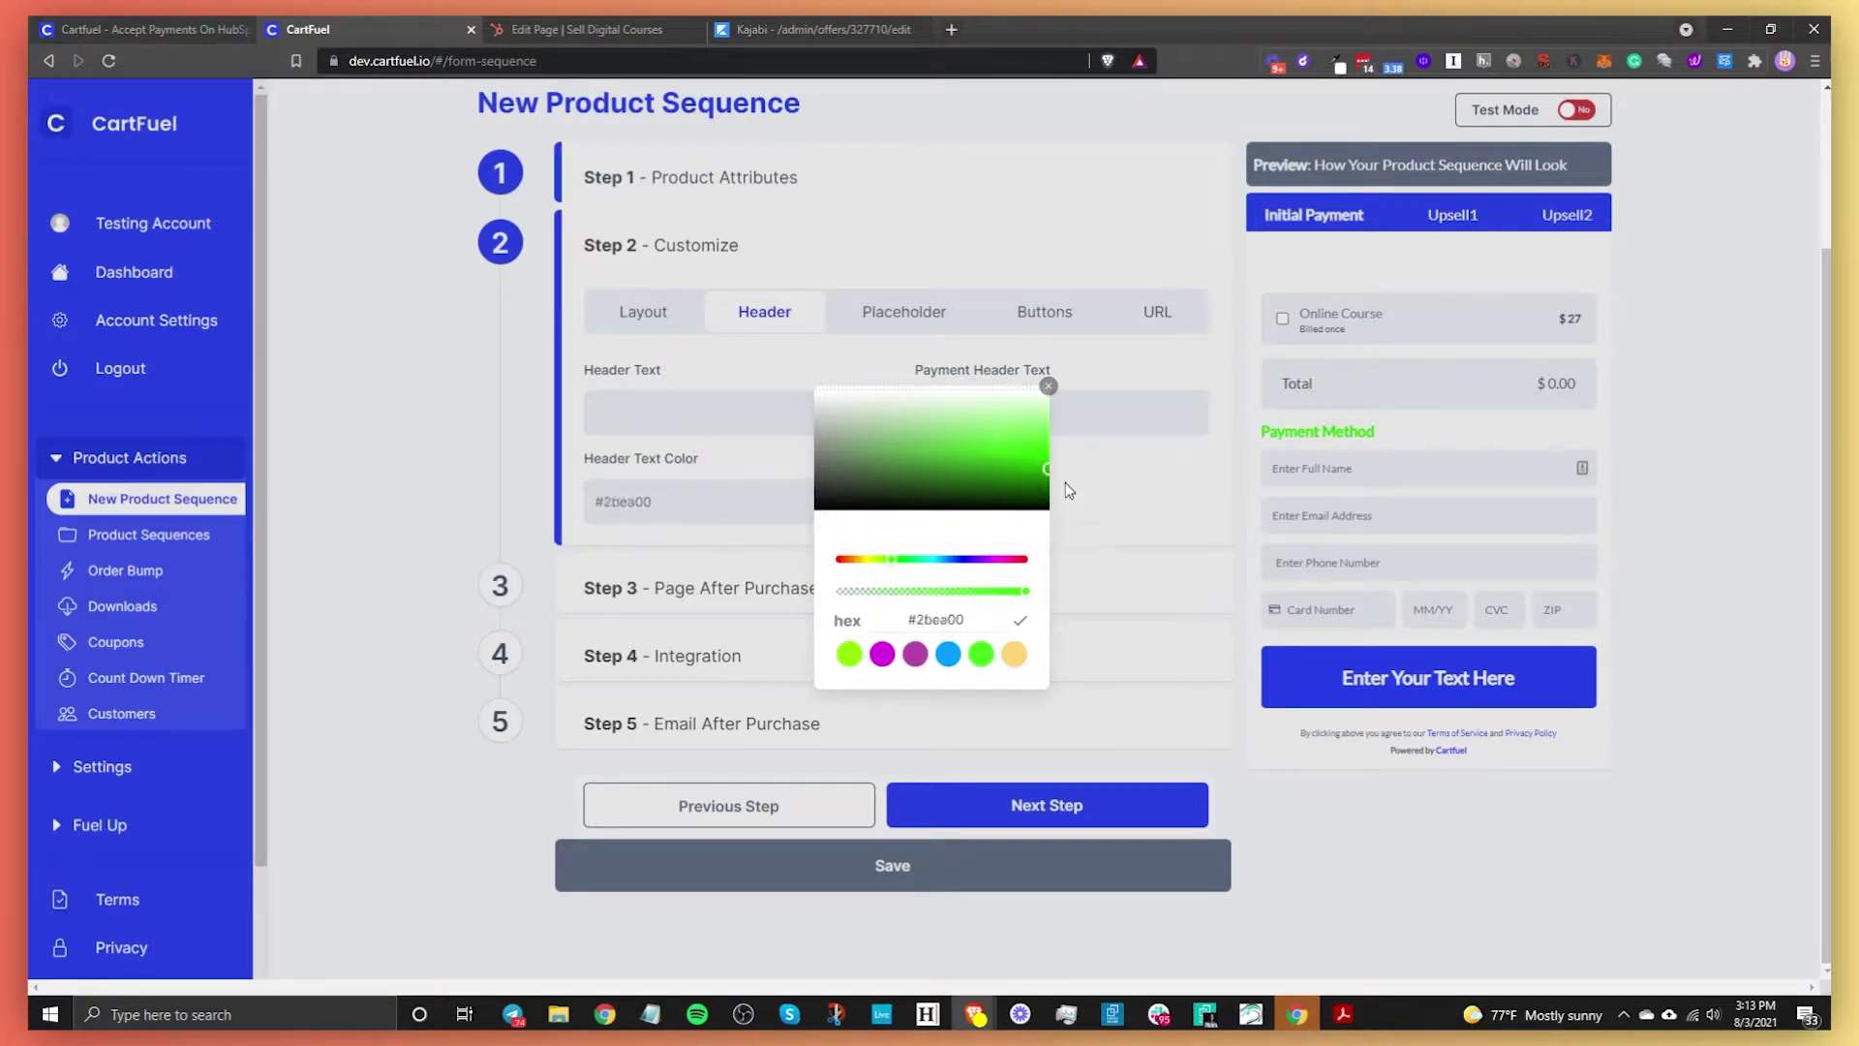
pyautogui.click(948, 655)
pyautogui.click(1150, 509)
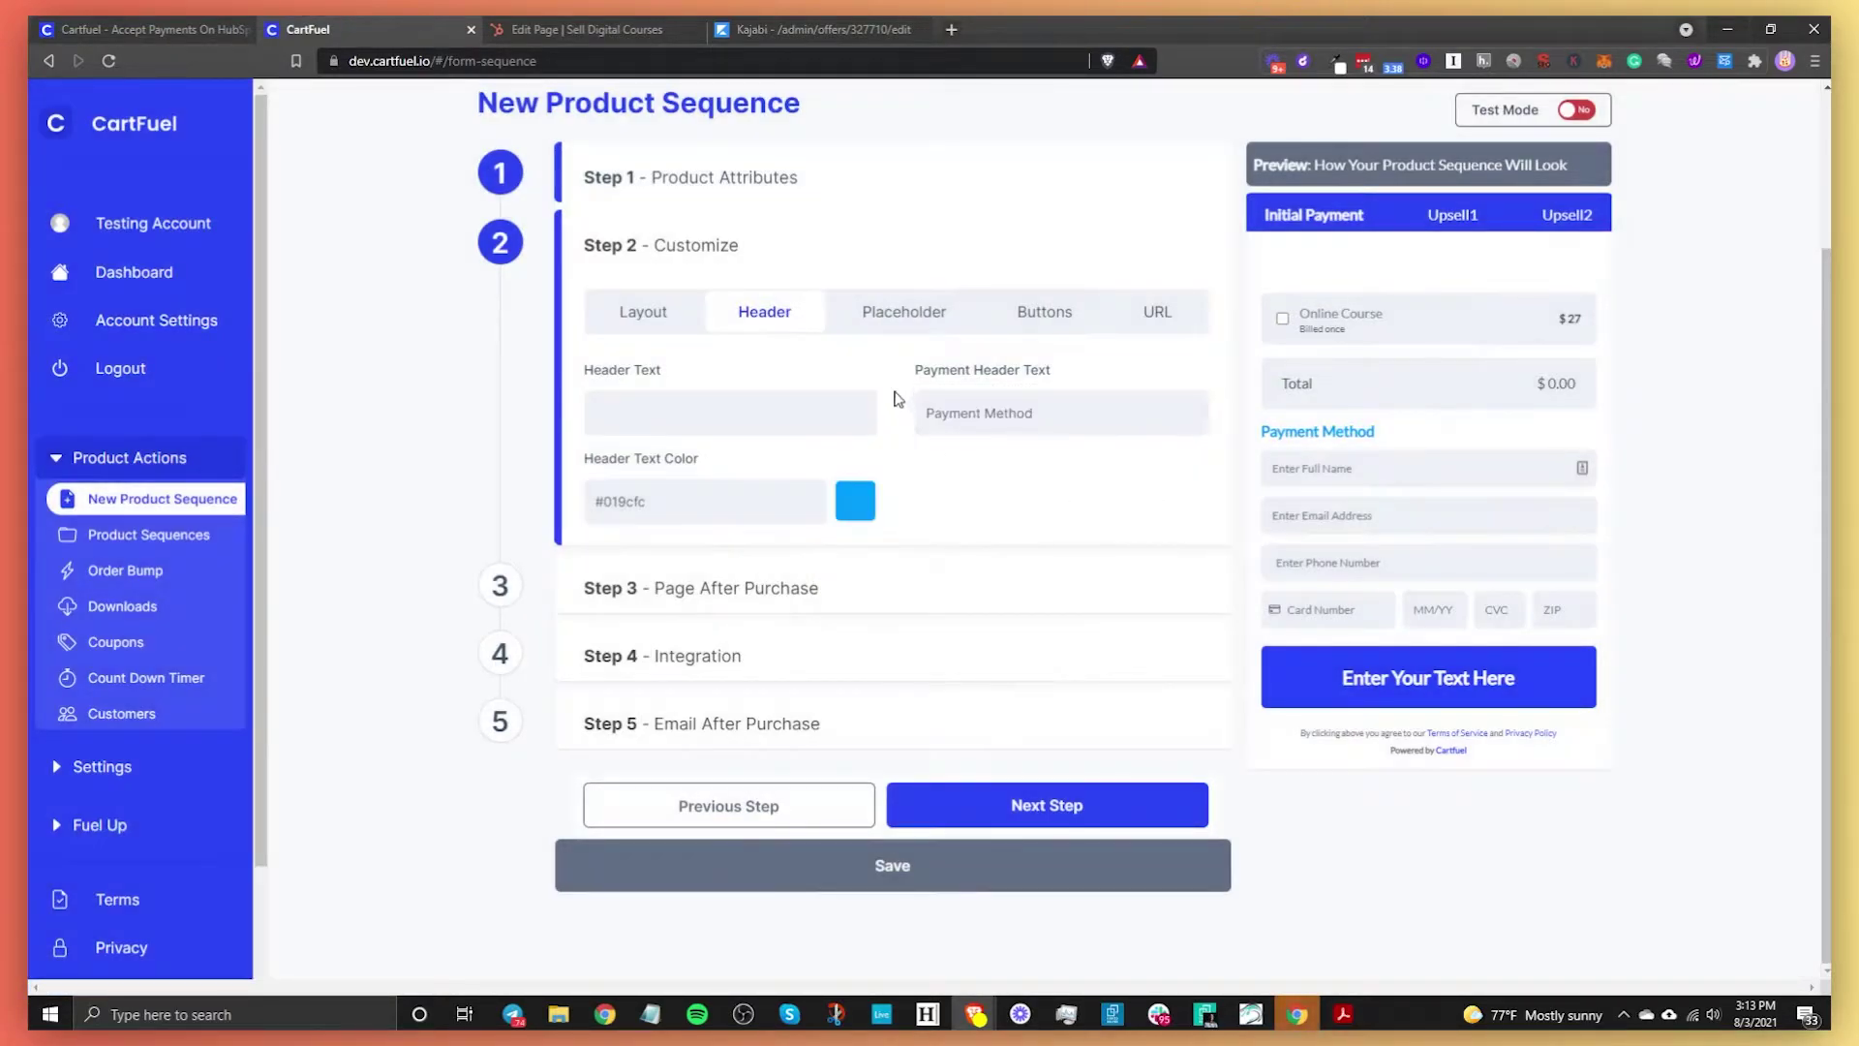
# Insert 'Your' so the name placeholder reads 'Enter Your Full Name', keeping Split full name off
pyautogui.click(909, 333)
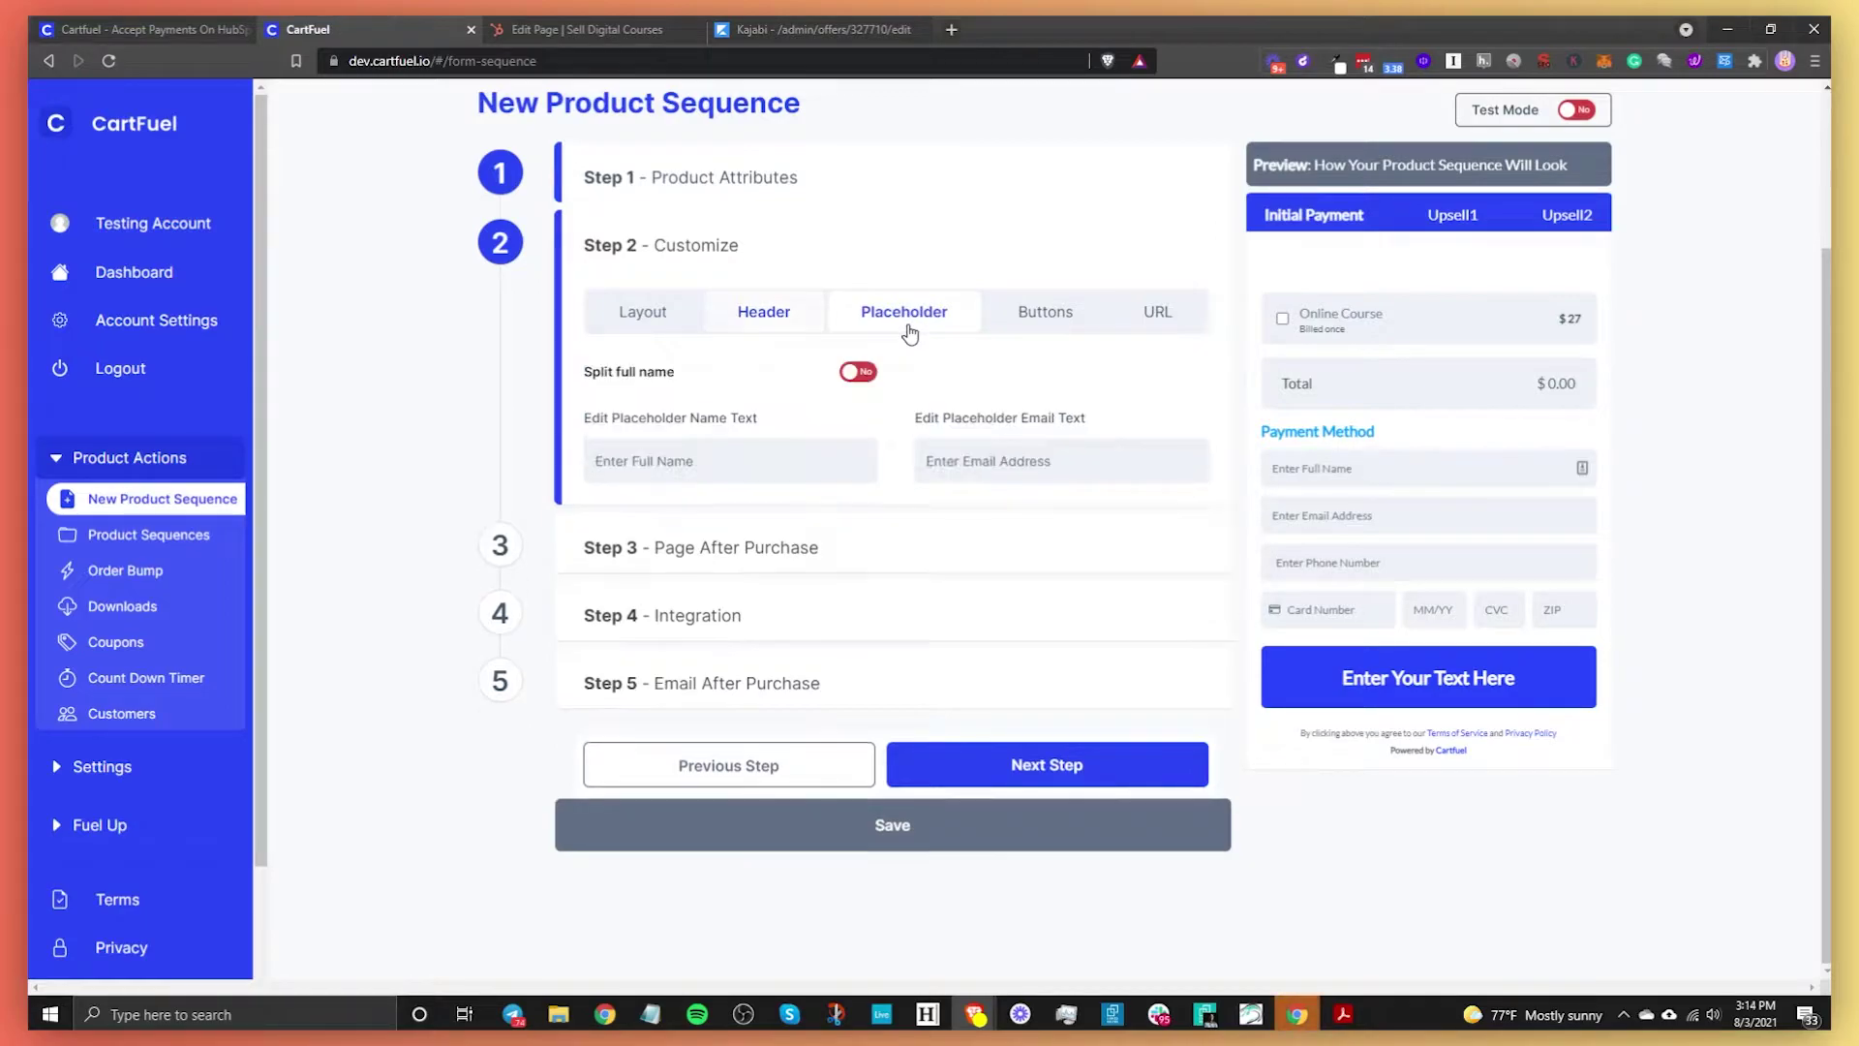
pyautogui.click(679, 471)
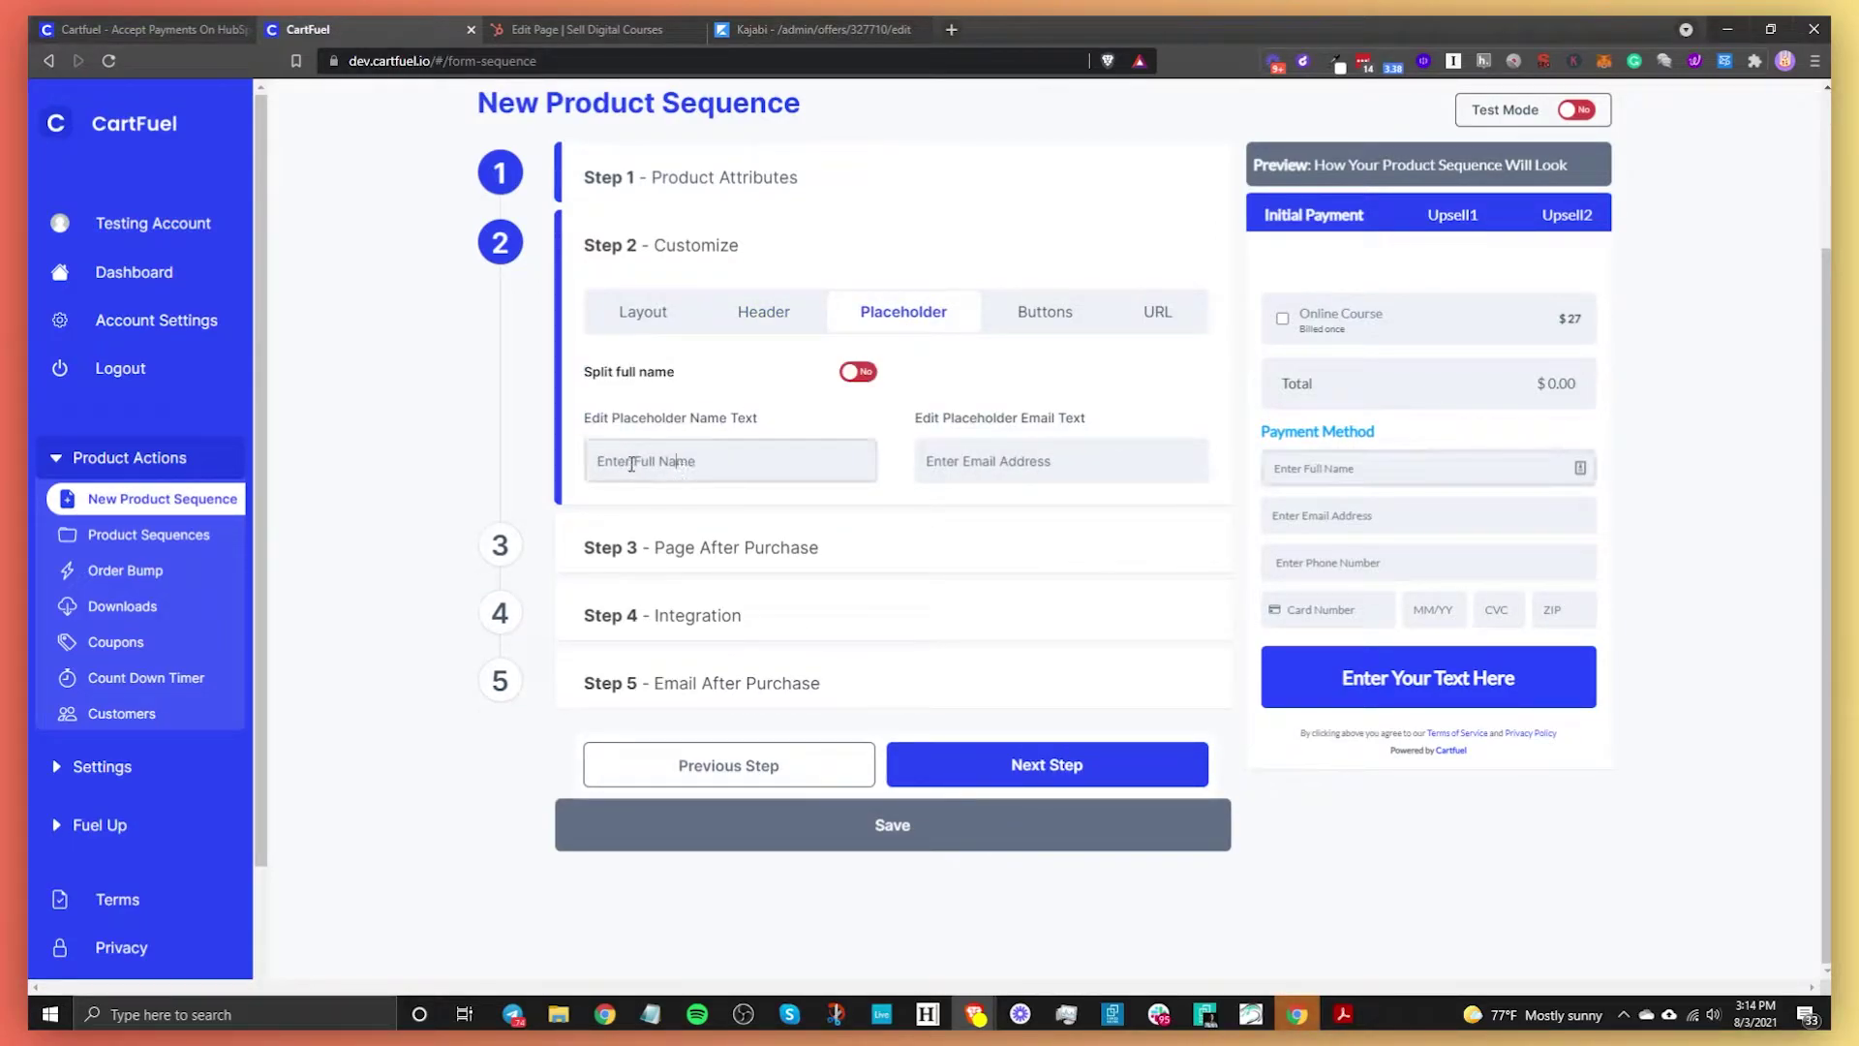
pyautogui.write('Your')
pyautogui.click(856, 380)
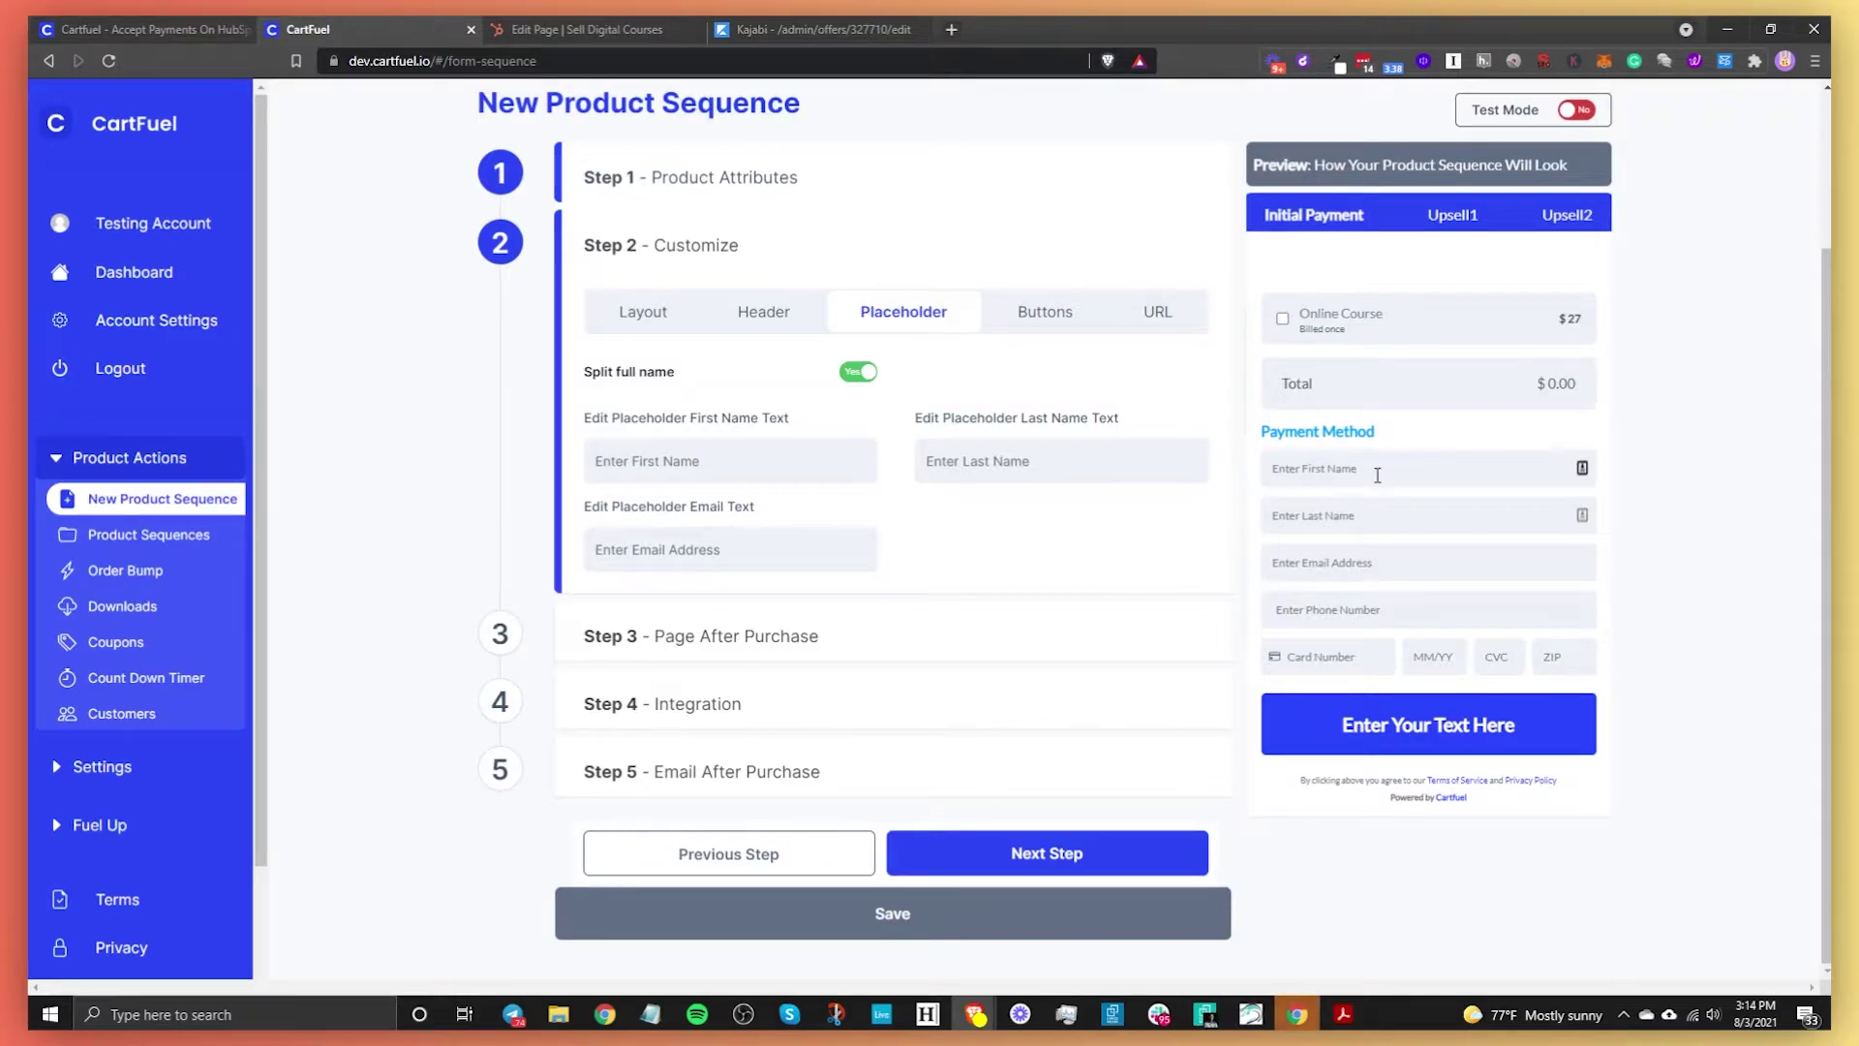
pyautogui.click(857, 373)
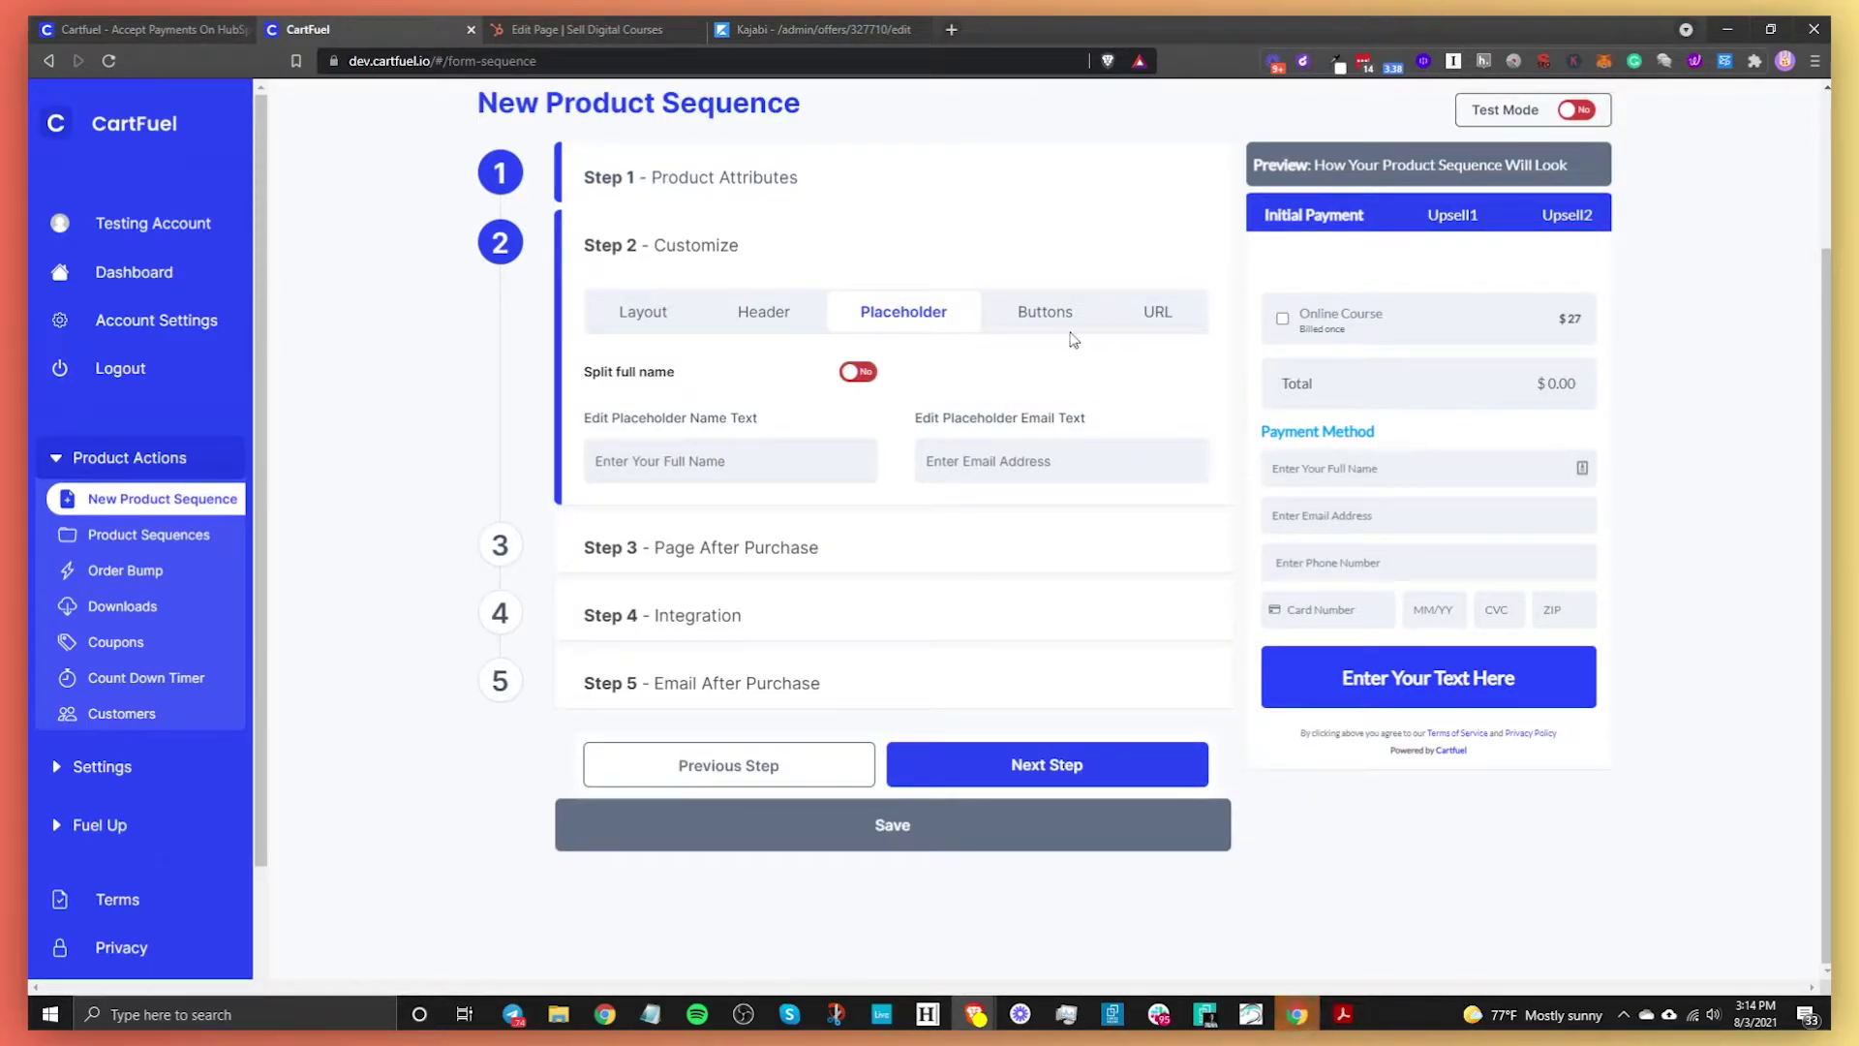
# Change the checkout button text to 'Yes, I want this course!'
pyautogui.click(1040, 312)
pyautogui.click(779, 416)
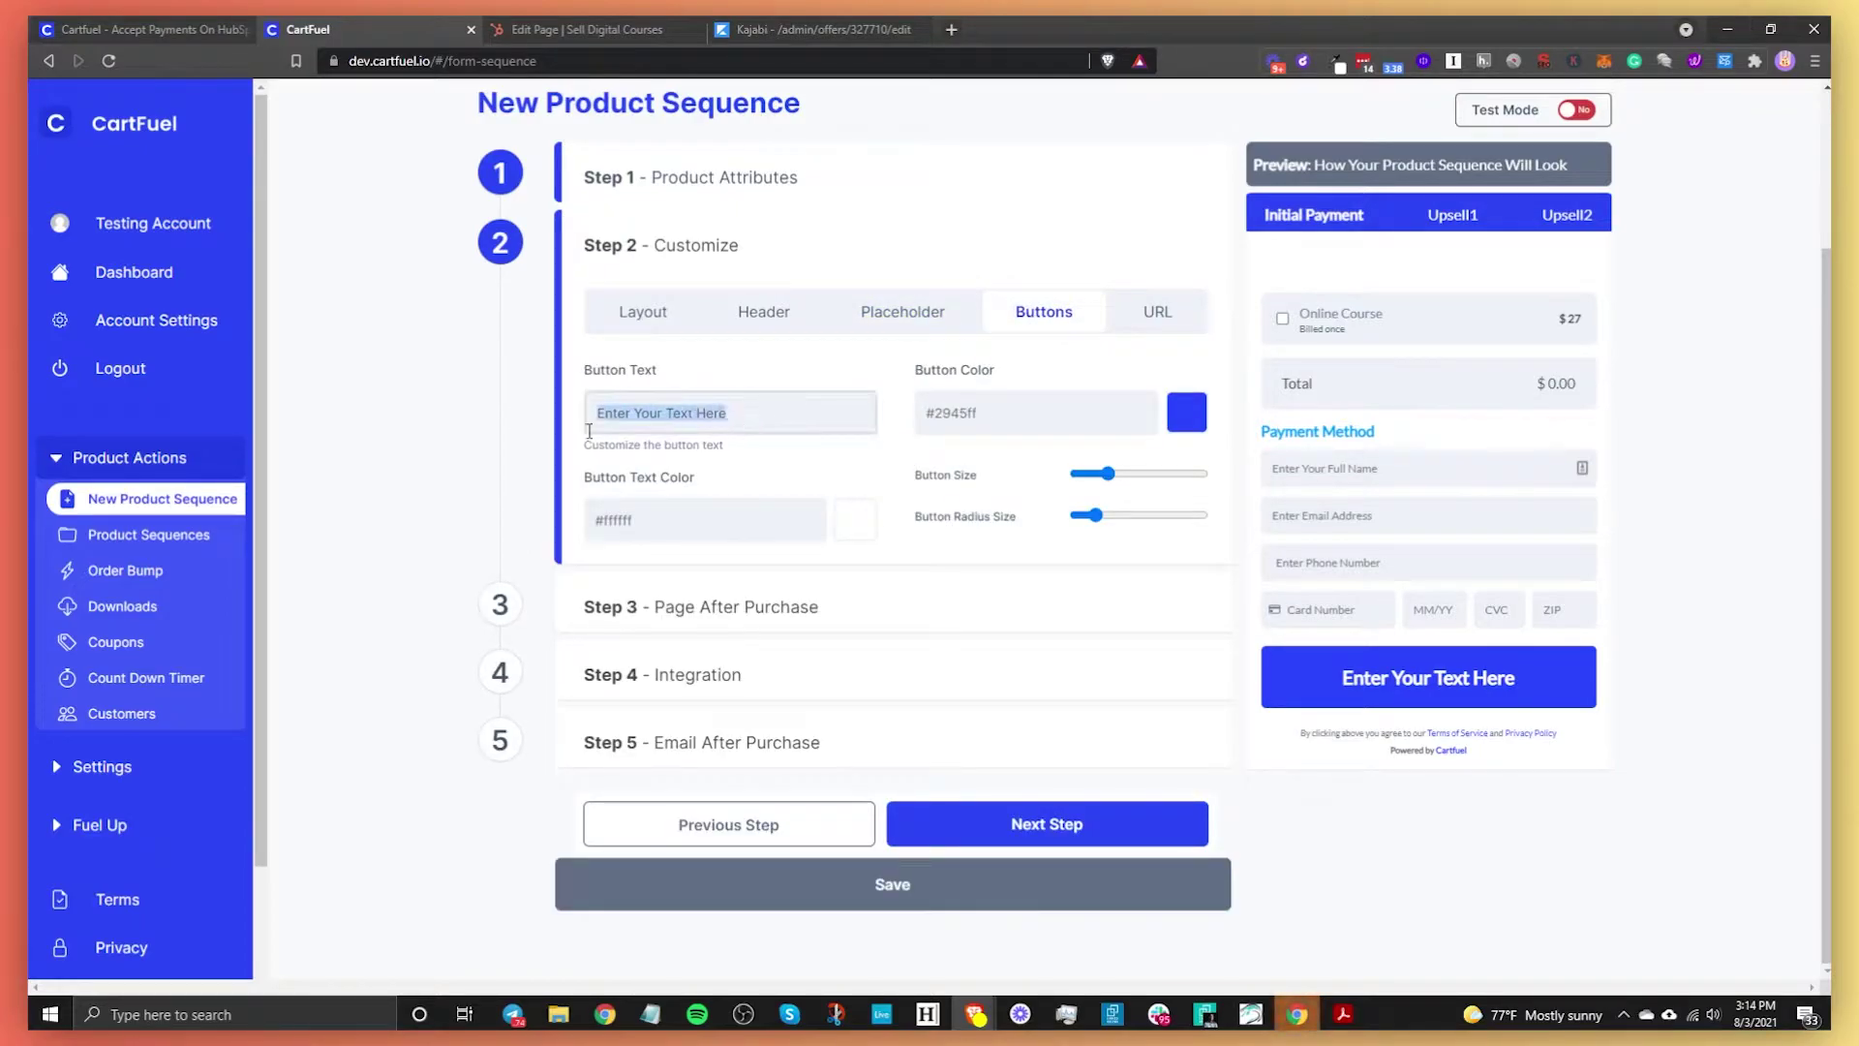
pyautogui.write('Yes, I want this course')
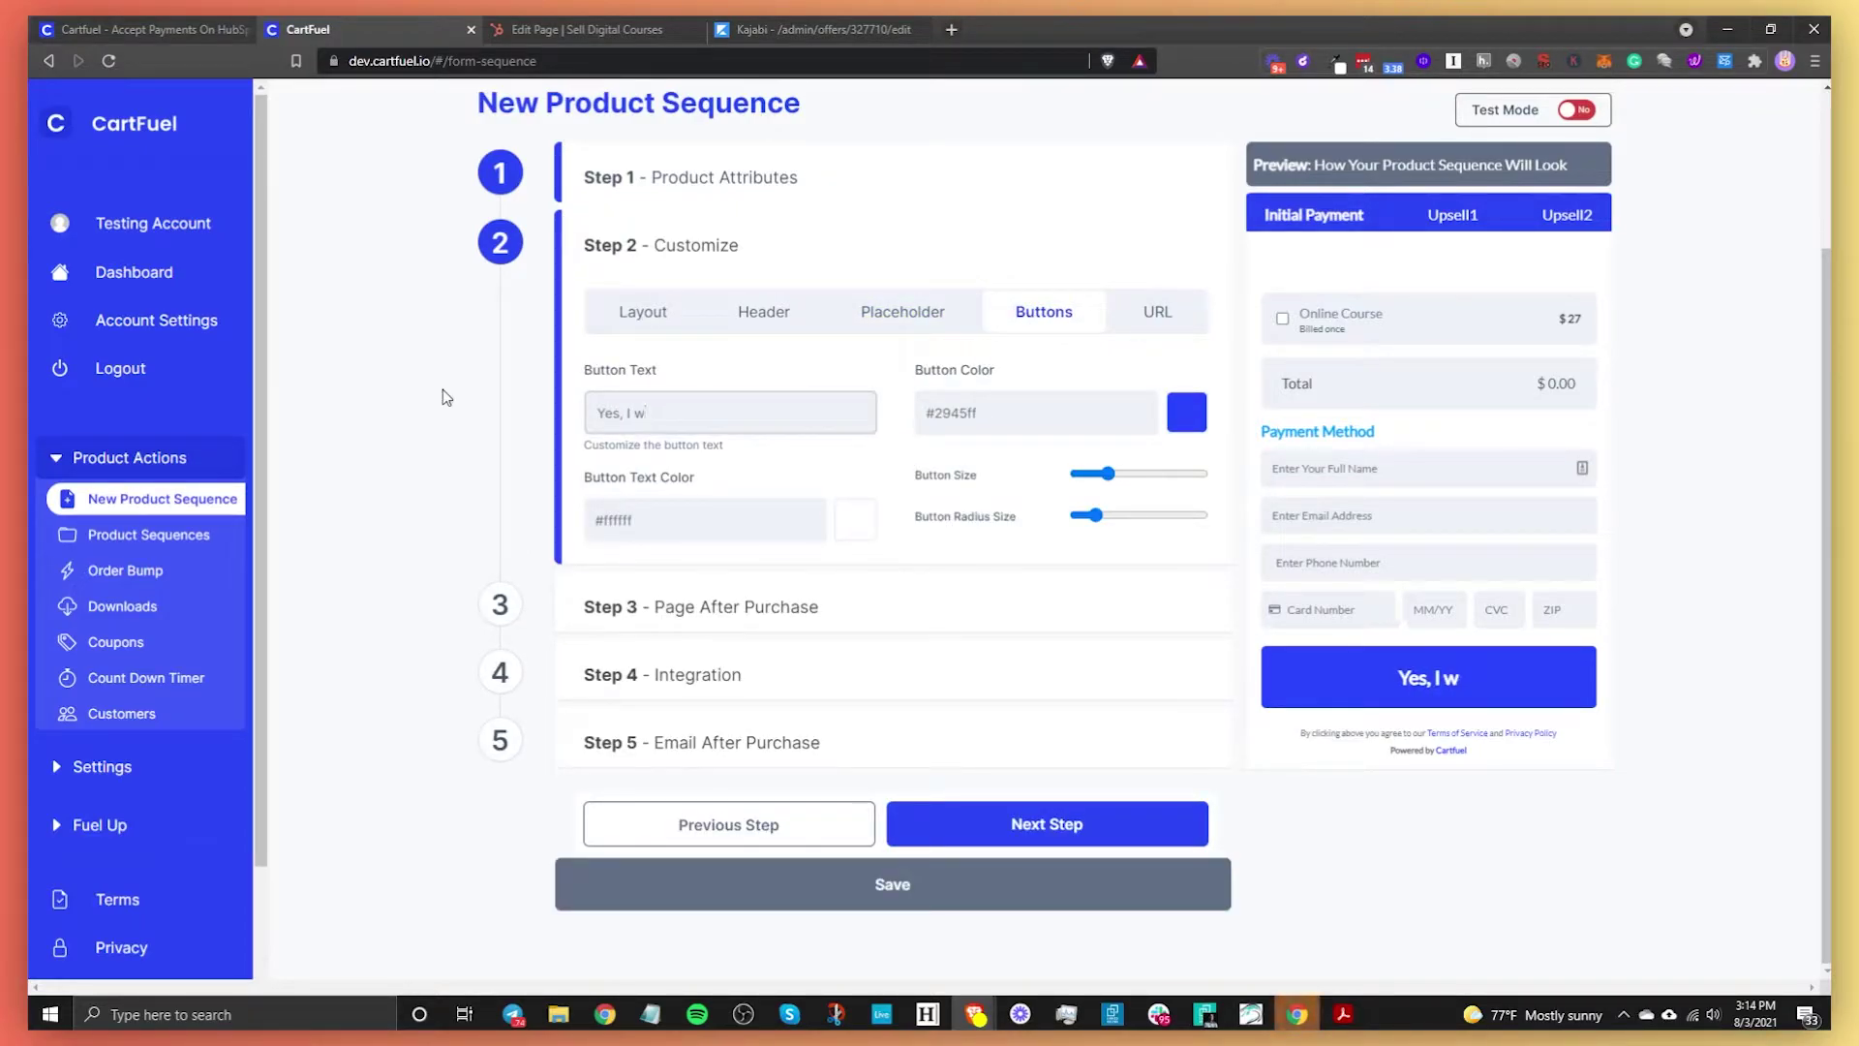
pyautogui.write('!')
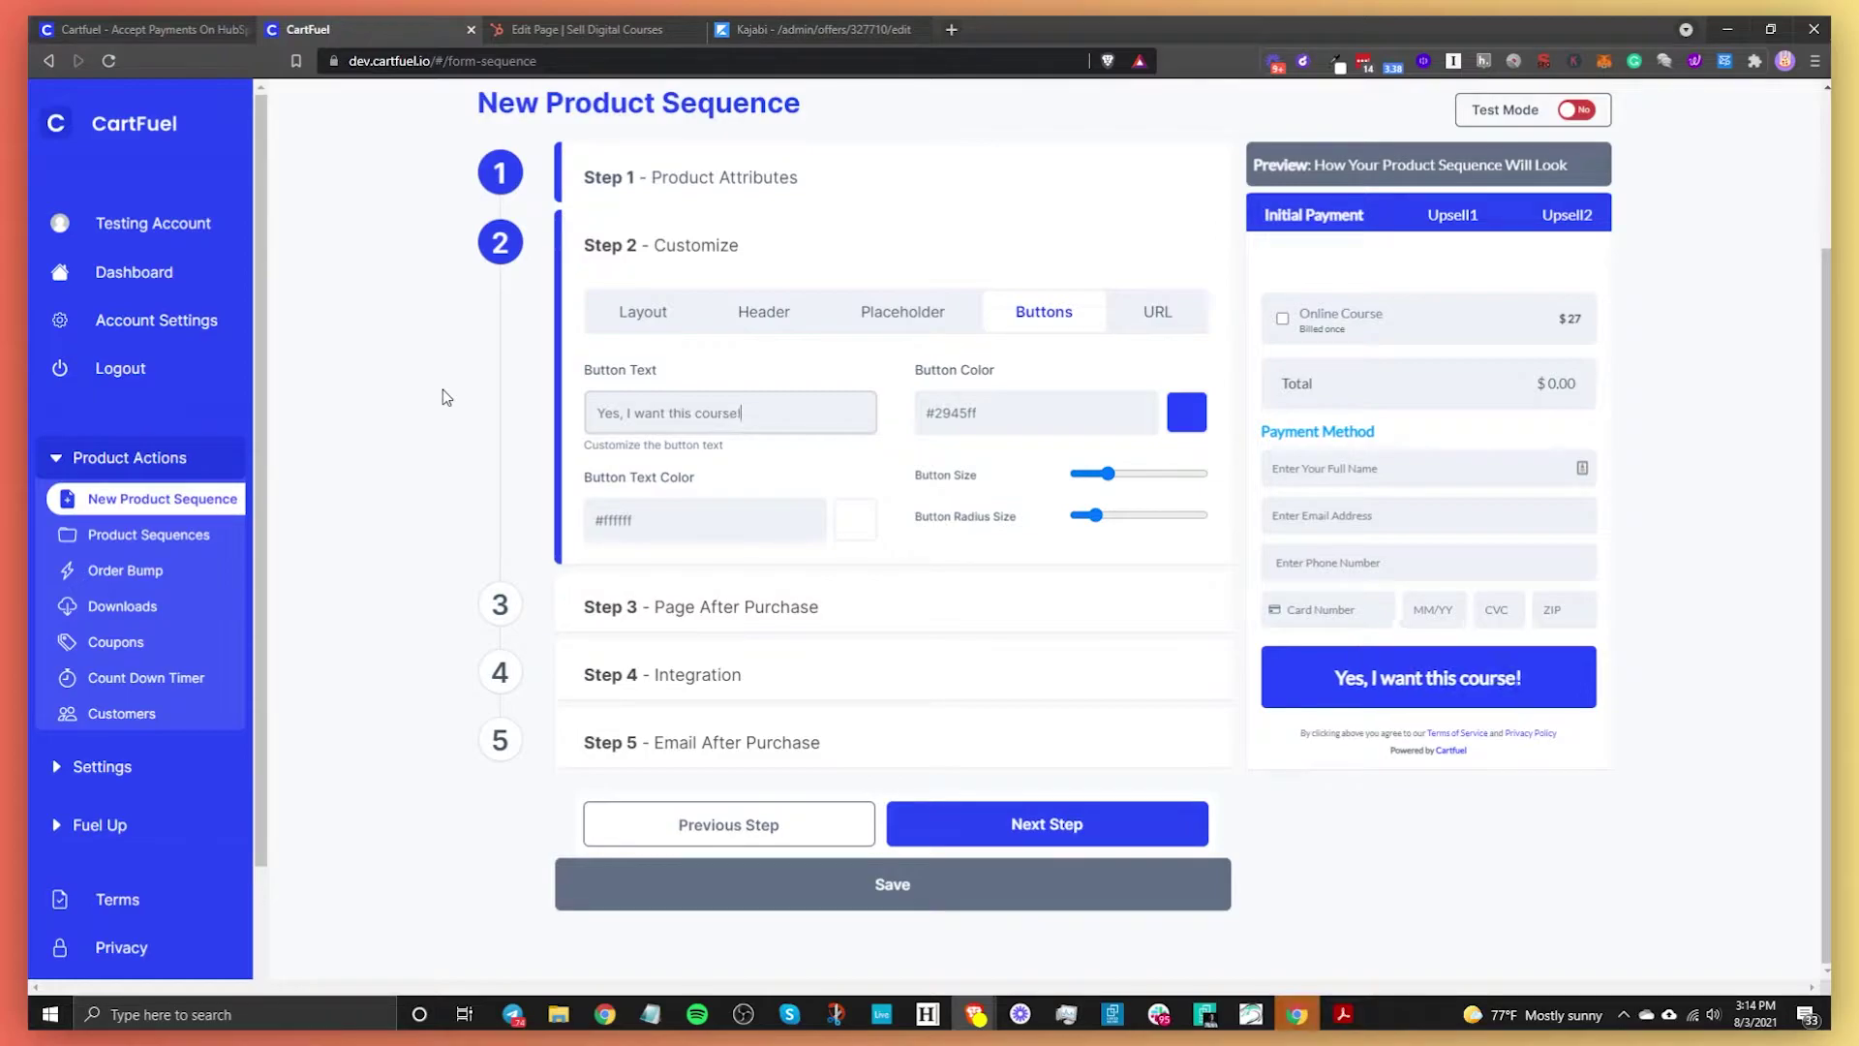
# Color the checkout button light blue (#019cfc) with the blue preset
pyautogui.click(1183, 430)
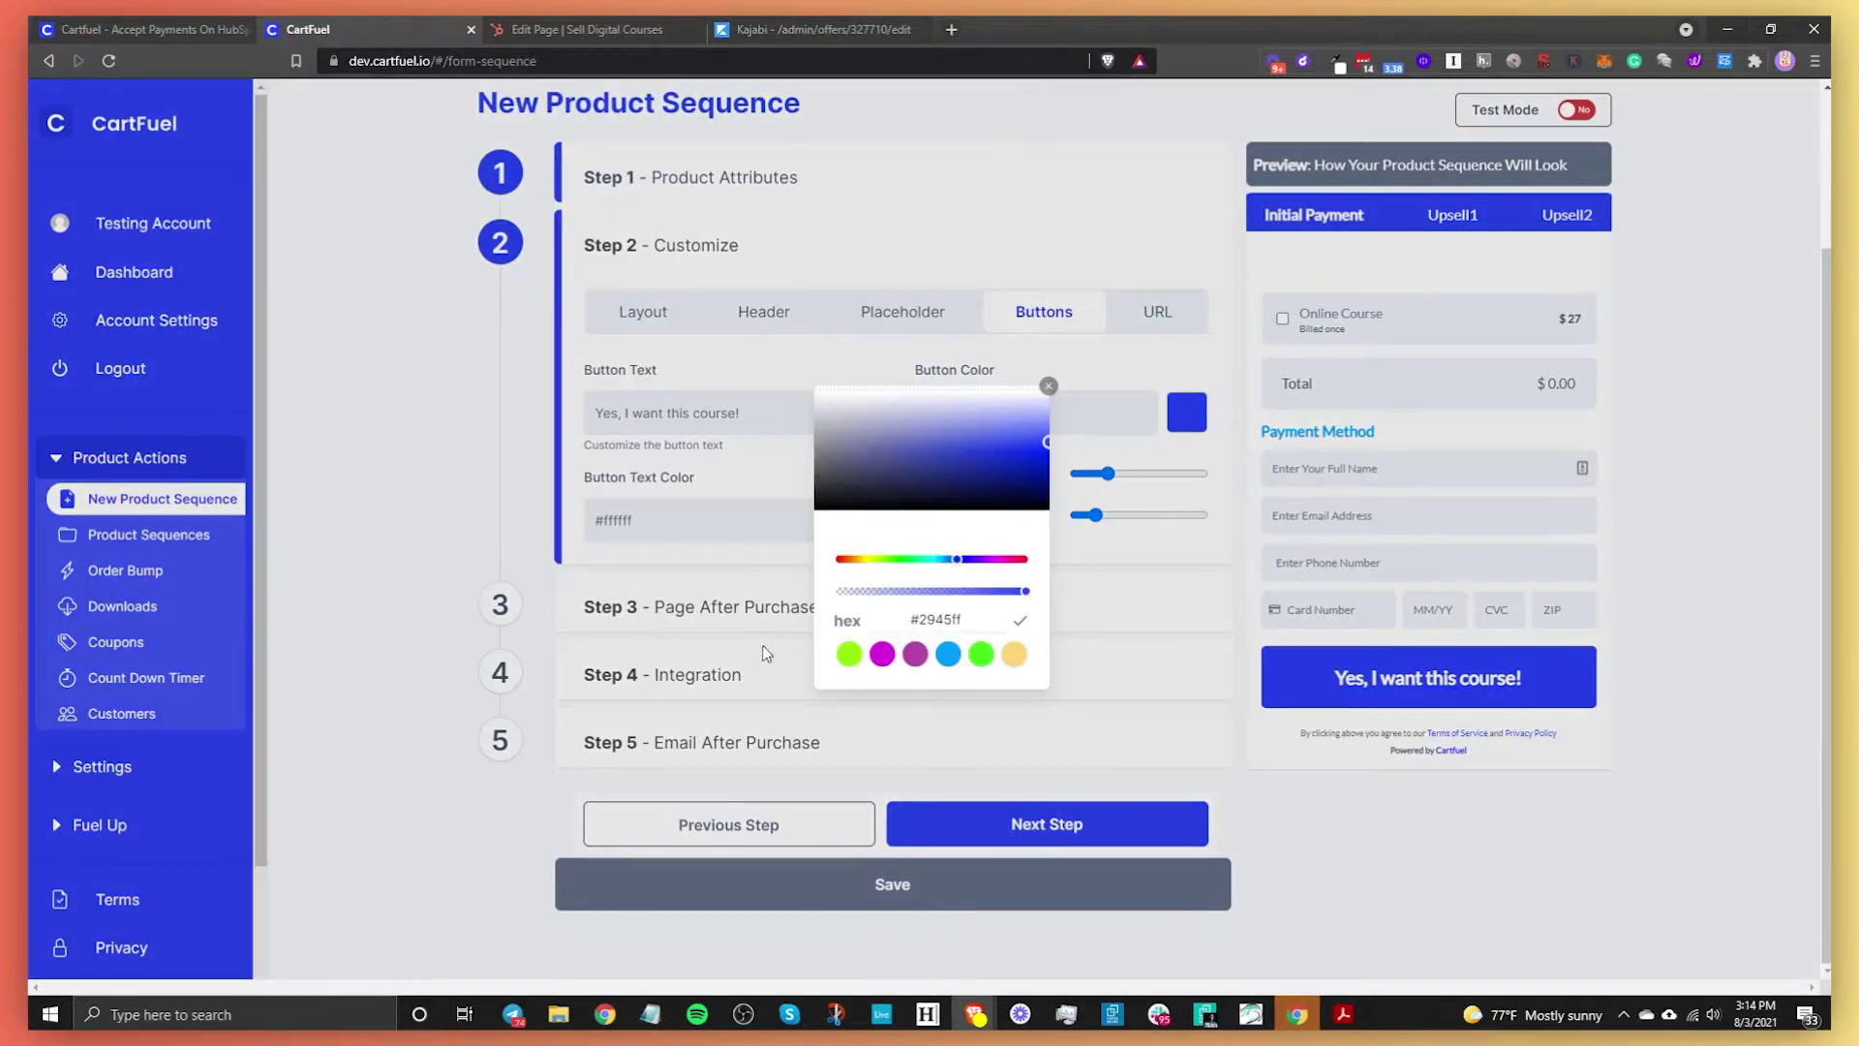
pyautogui.click(948, 654)
pyautogui.click(658, 387)
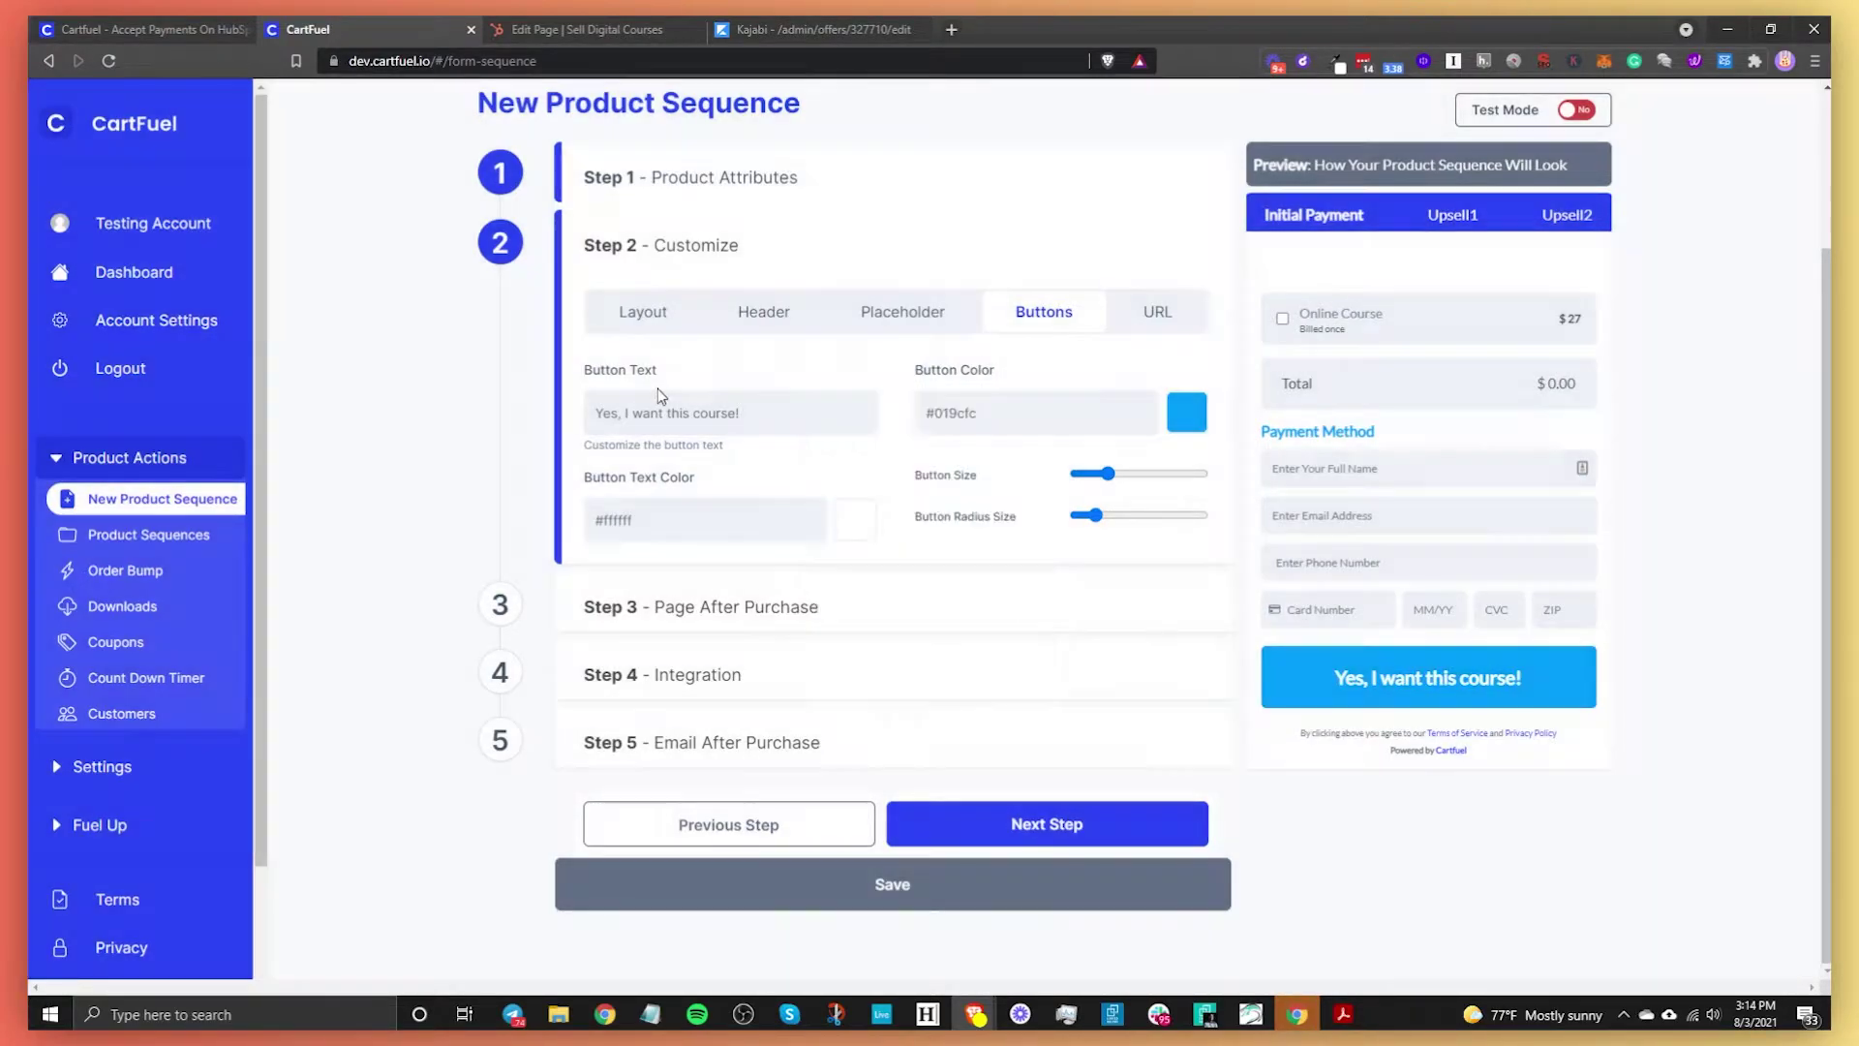
# Enlarge the button slightly, max its corner radius, and bring up the URL settings
pyautogui.moveTo(1107, 473); pyautogui.dragTo(1199, 515)
pyautogui.click(1103, 474)
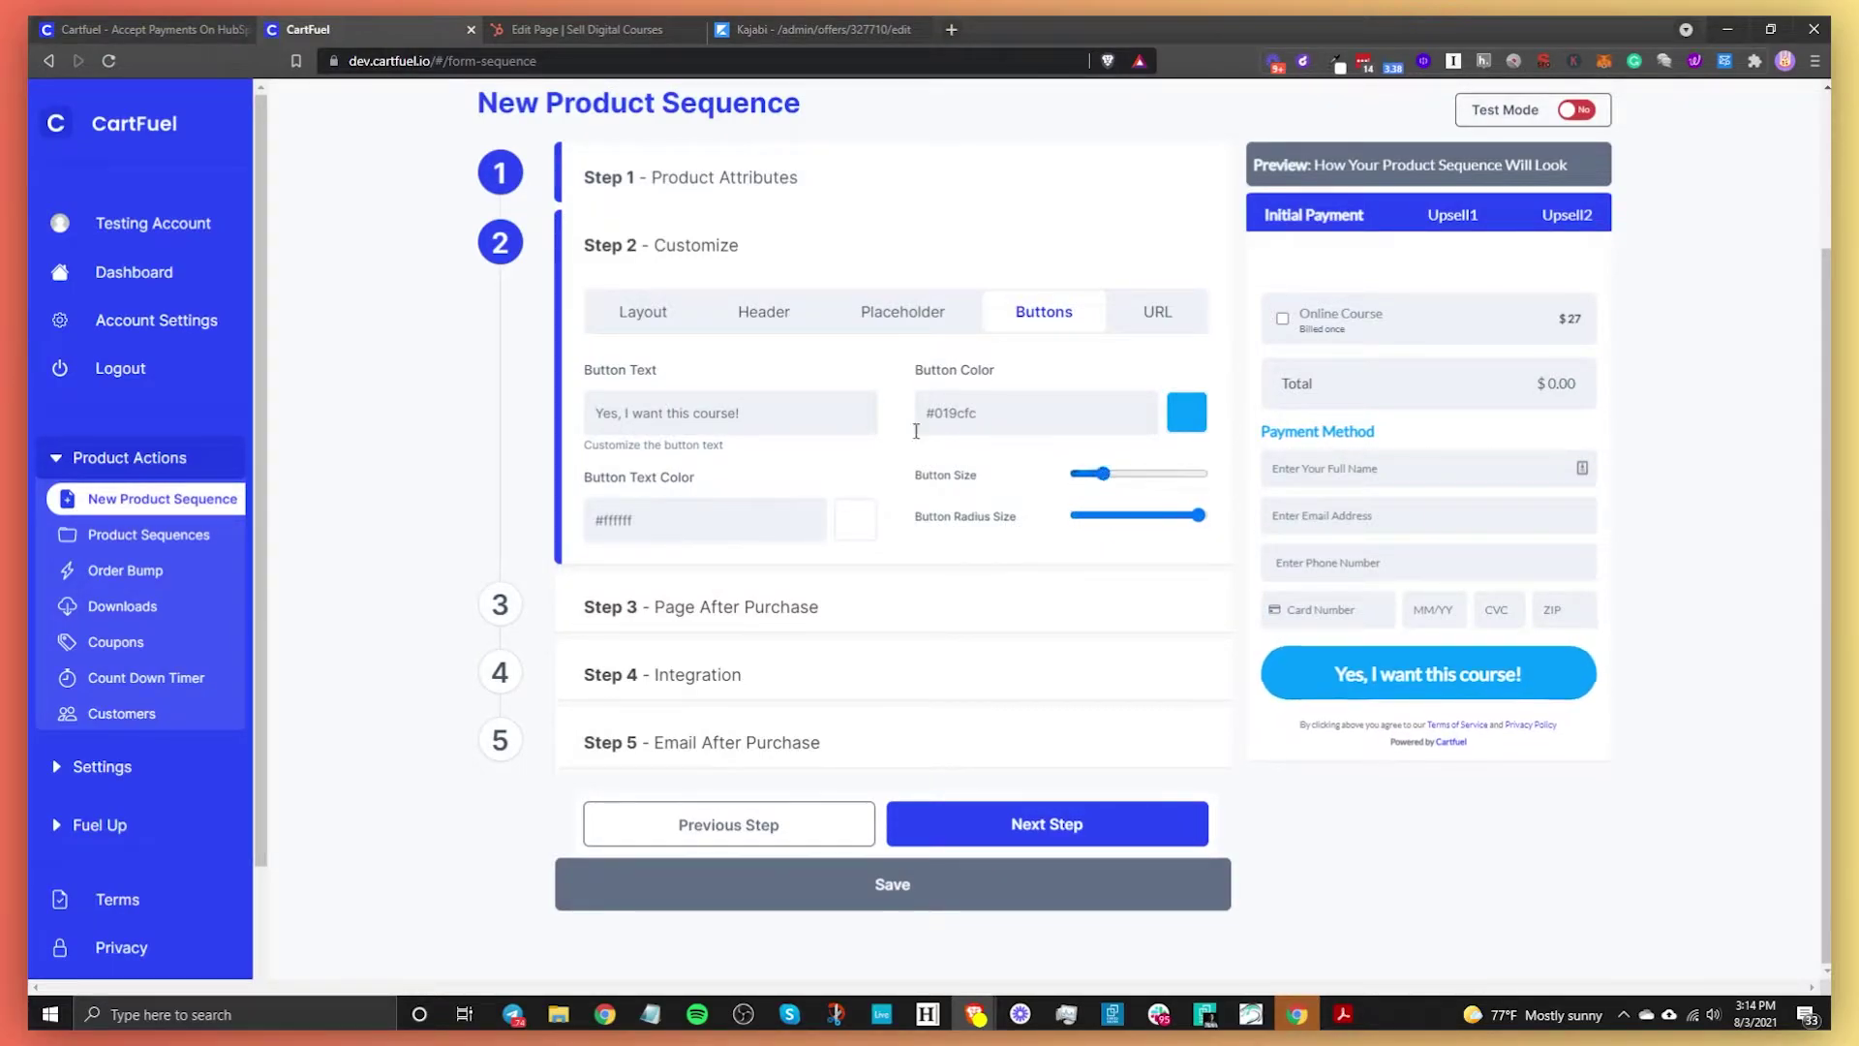
pyautogui.click(1150, 322)
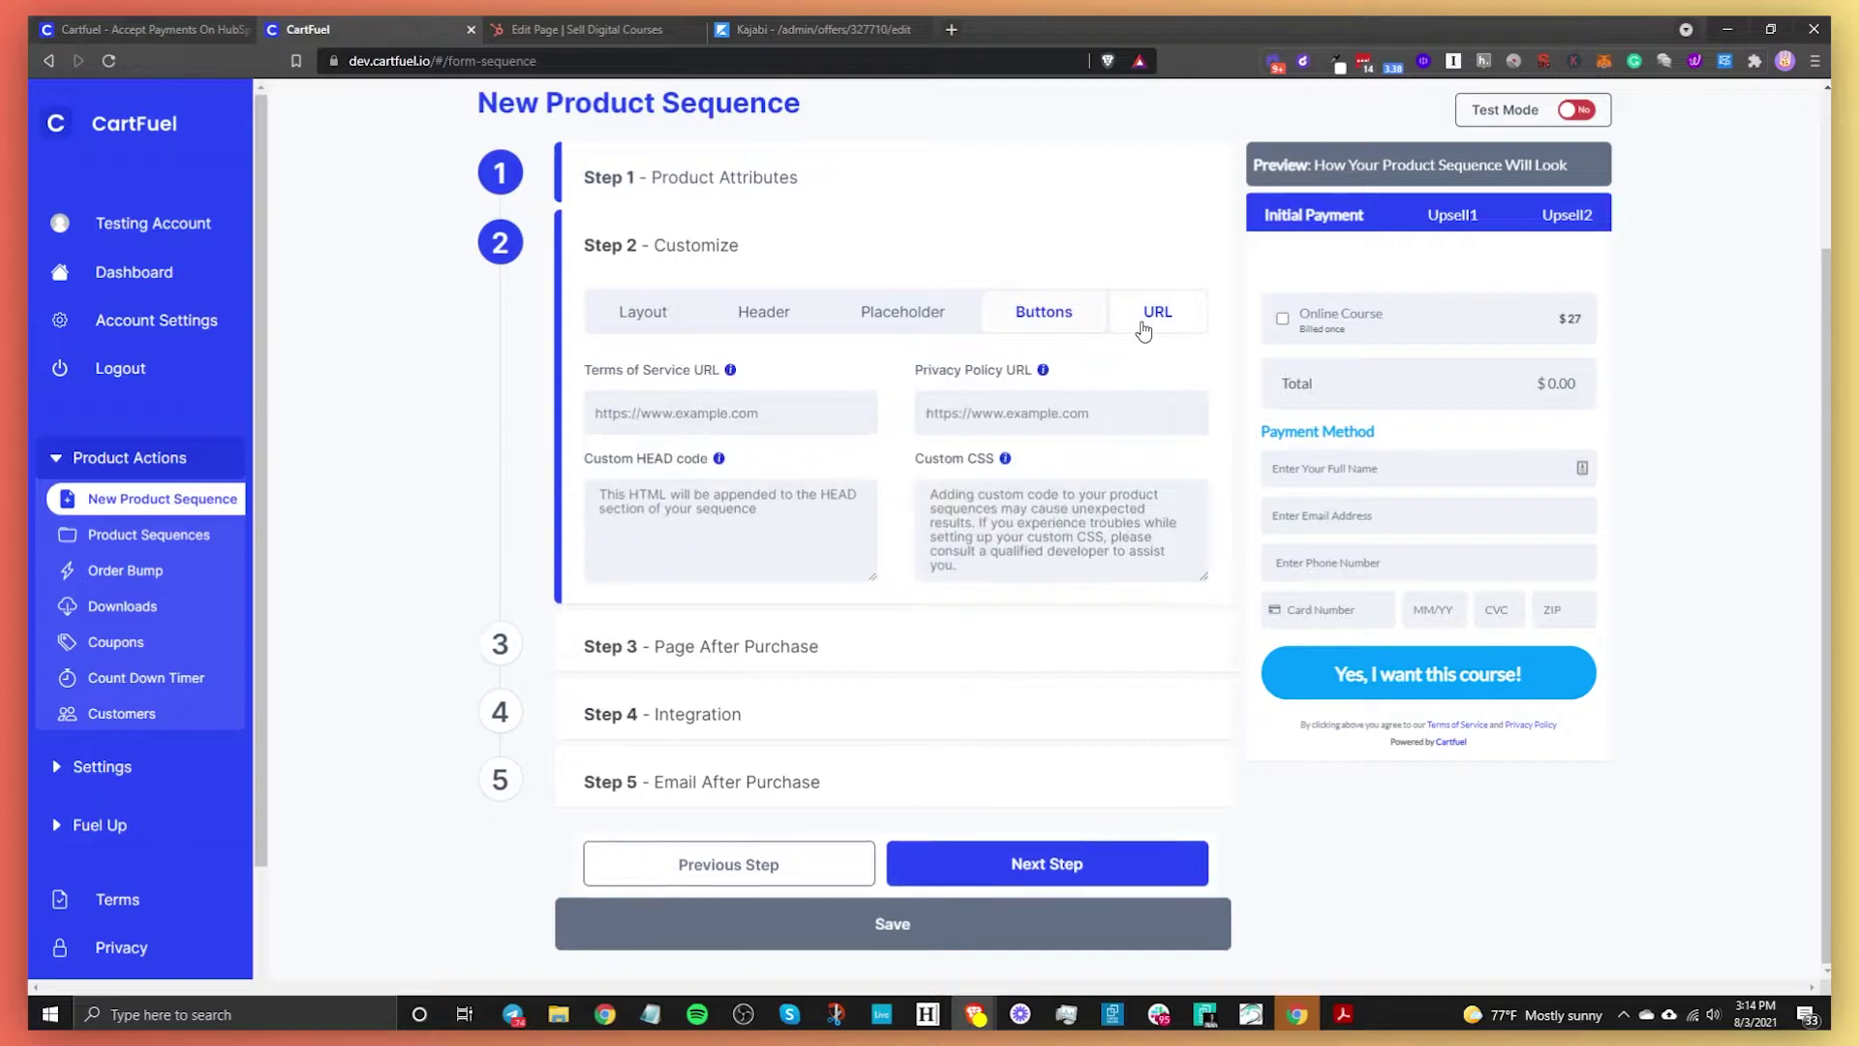
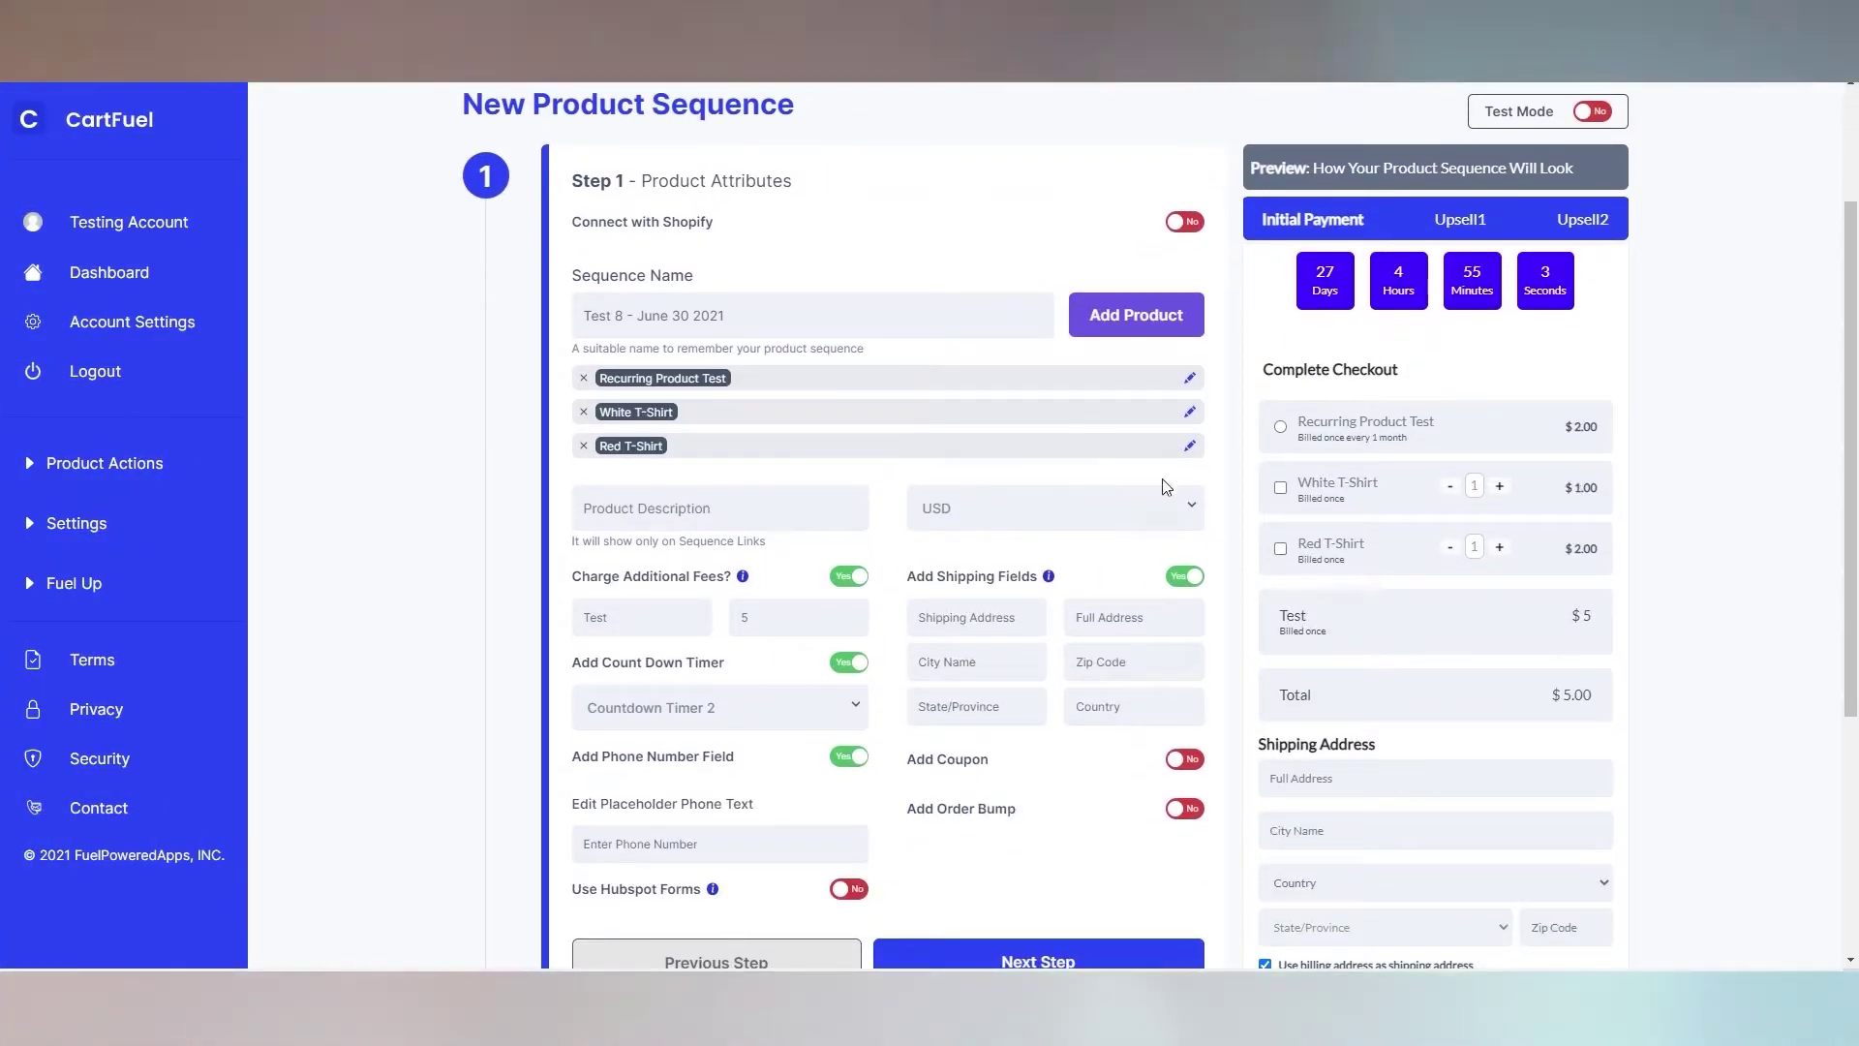
# Accept the Black T-Shirt upsell offer on the test checkout page
pyautogui.scroll(-2, 817, 686)
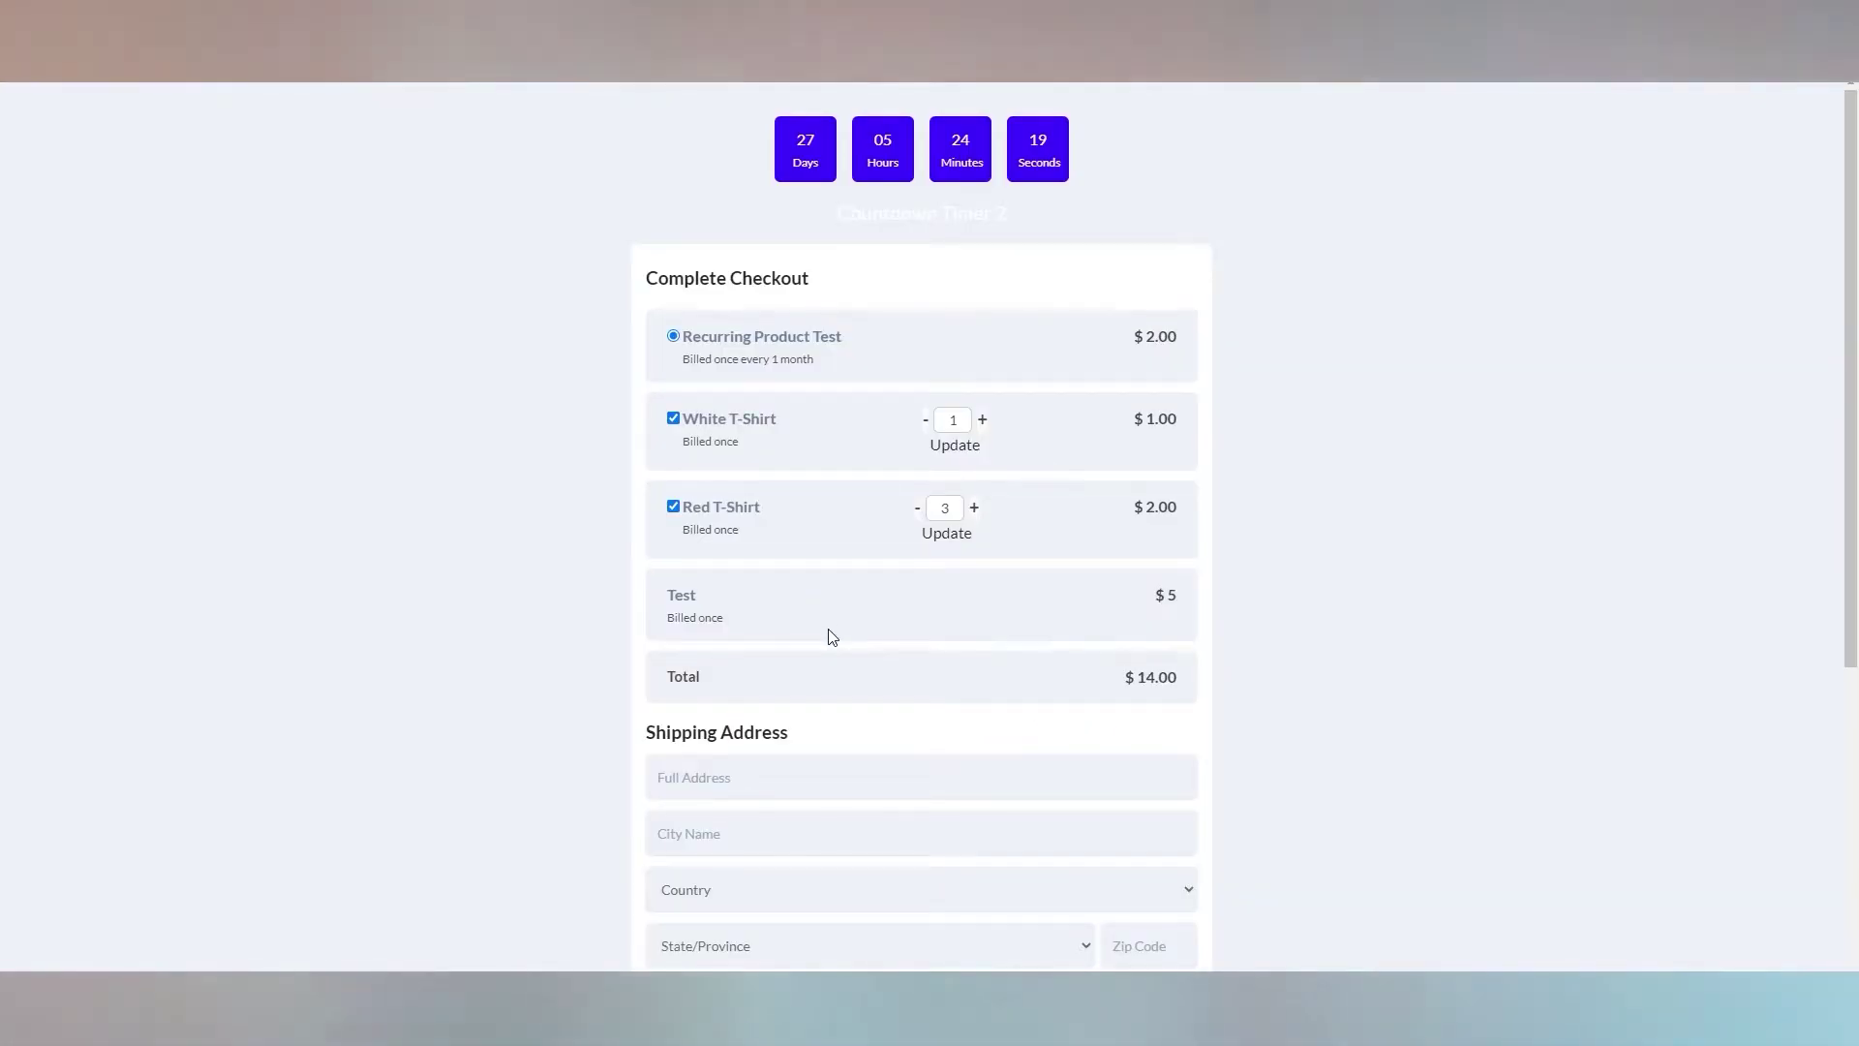
pyautogui.scroll(-4, 829, 634)
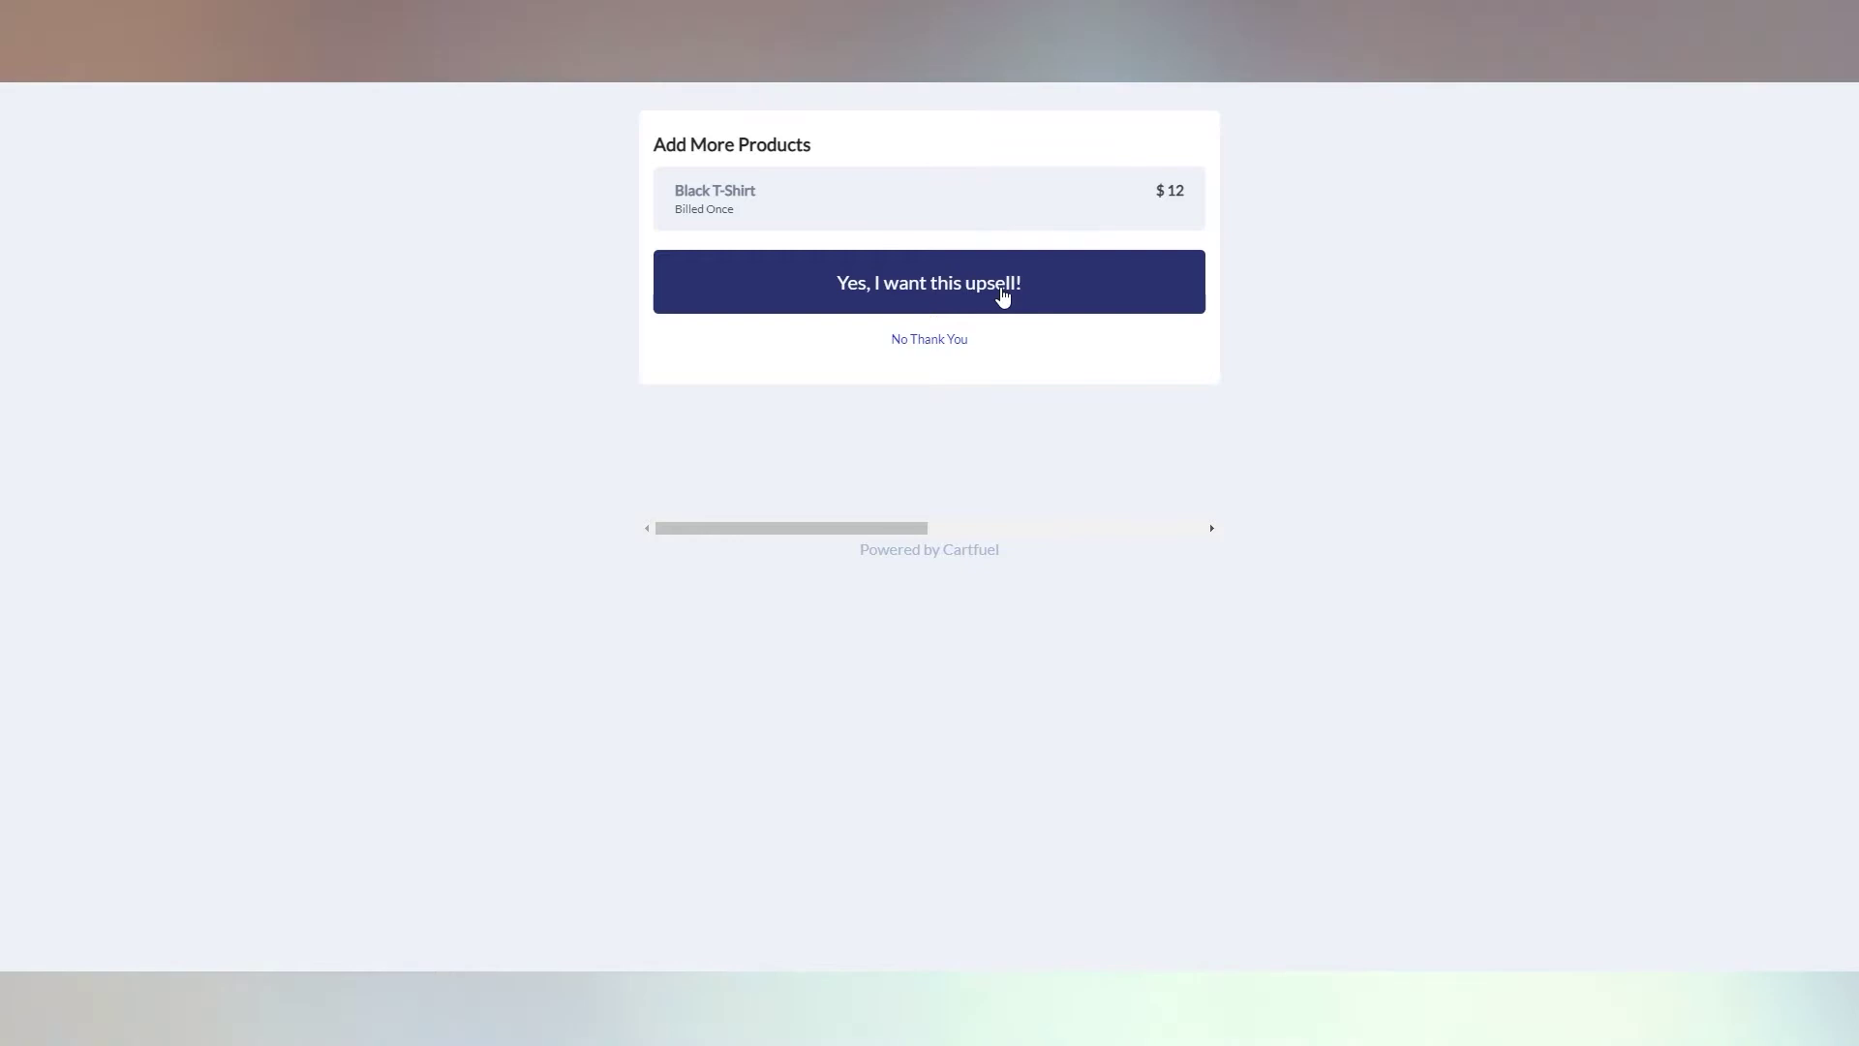
pyautogui.click(1002, 296)
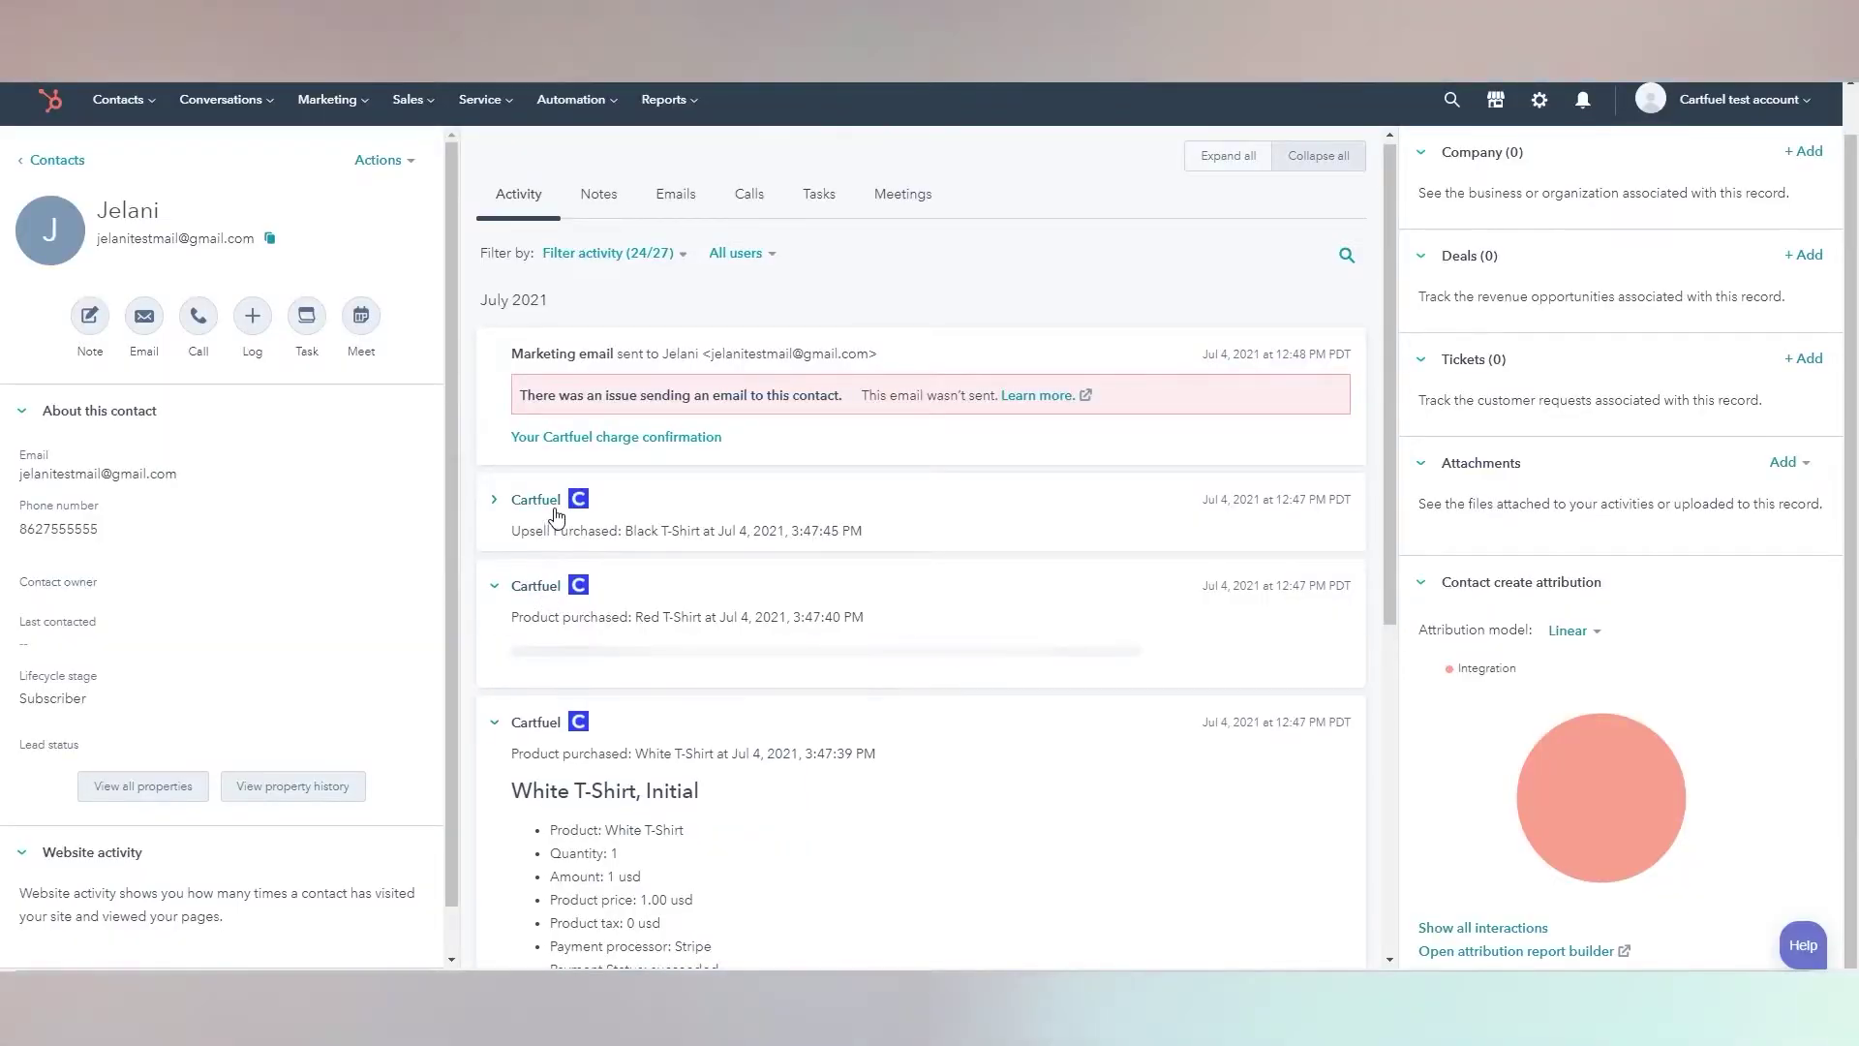
# Expand the Black T-Shirt upsell entry in the contact's activity timeline and review the CartFuel purchases
pyautogui.click(556, 513)
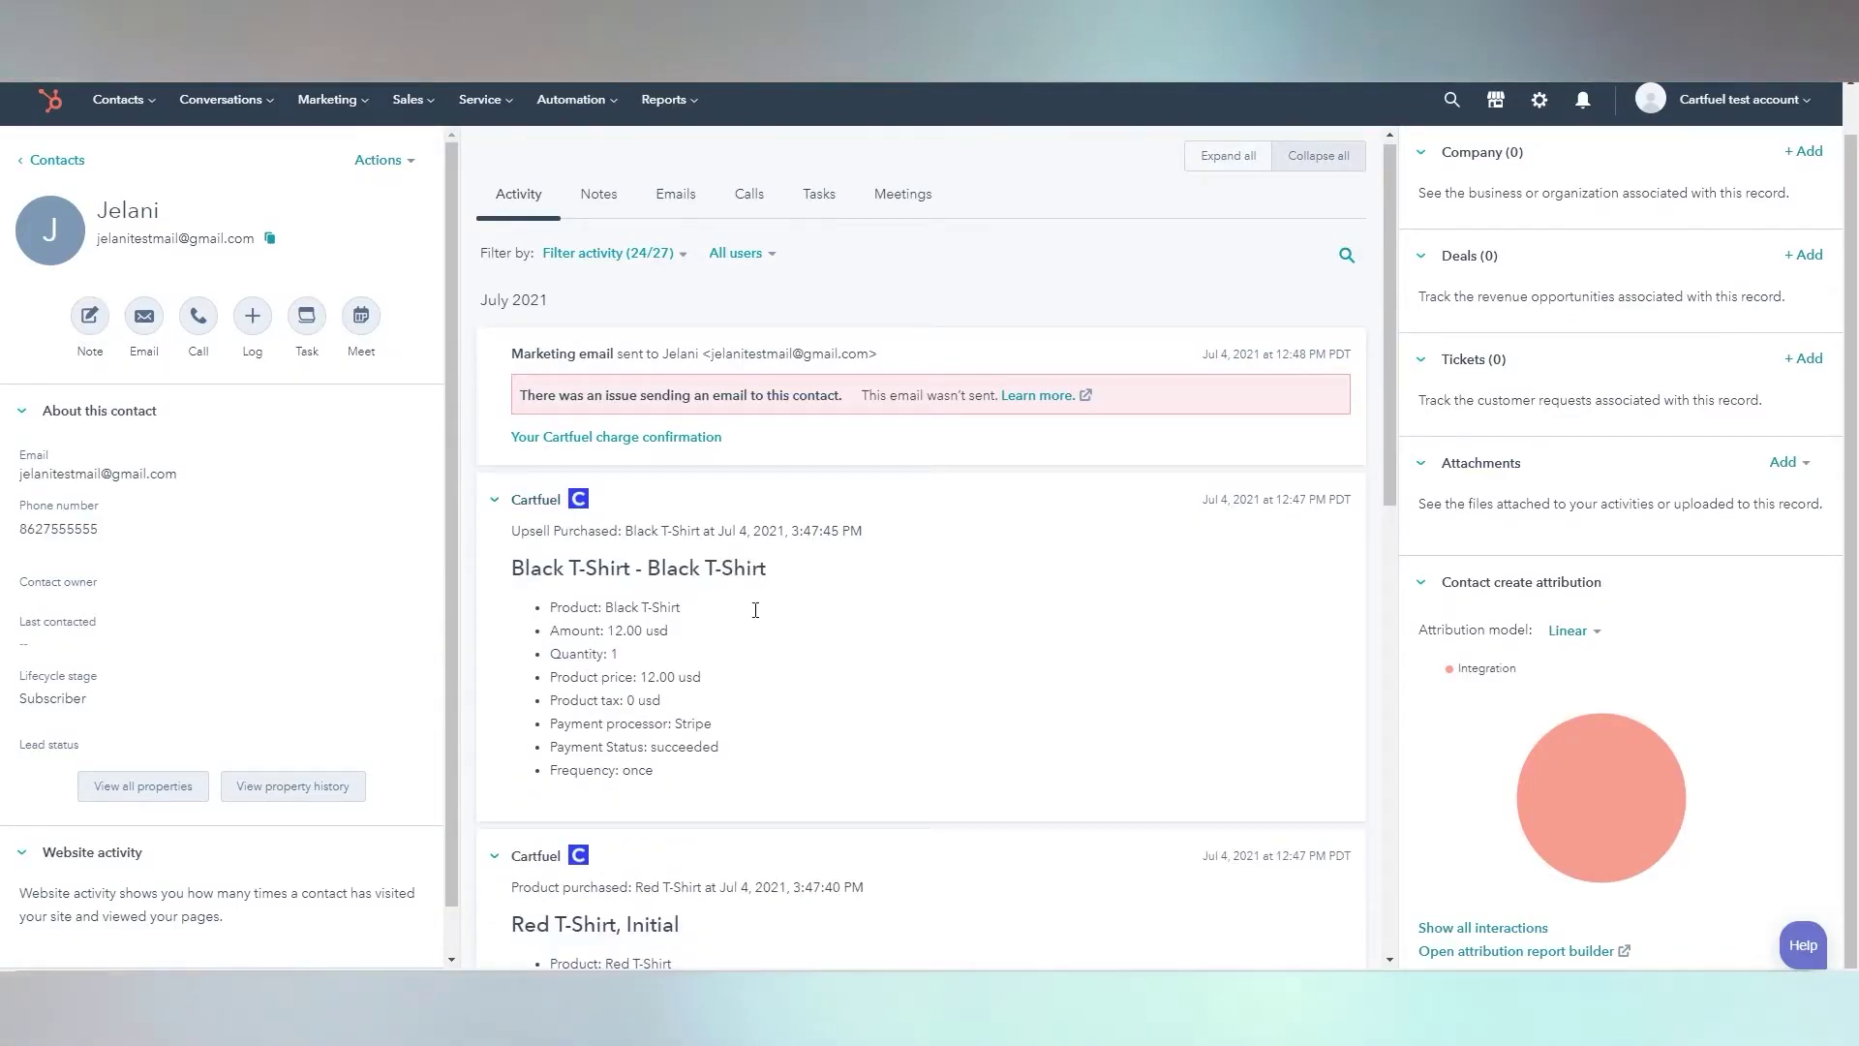
pyautogui.scroll(-8, 837, 672)
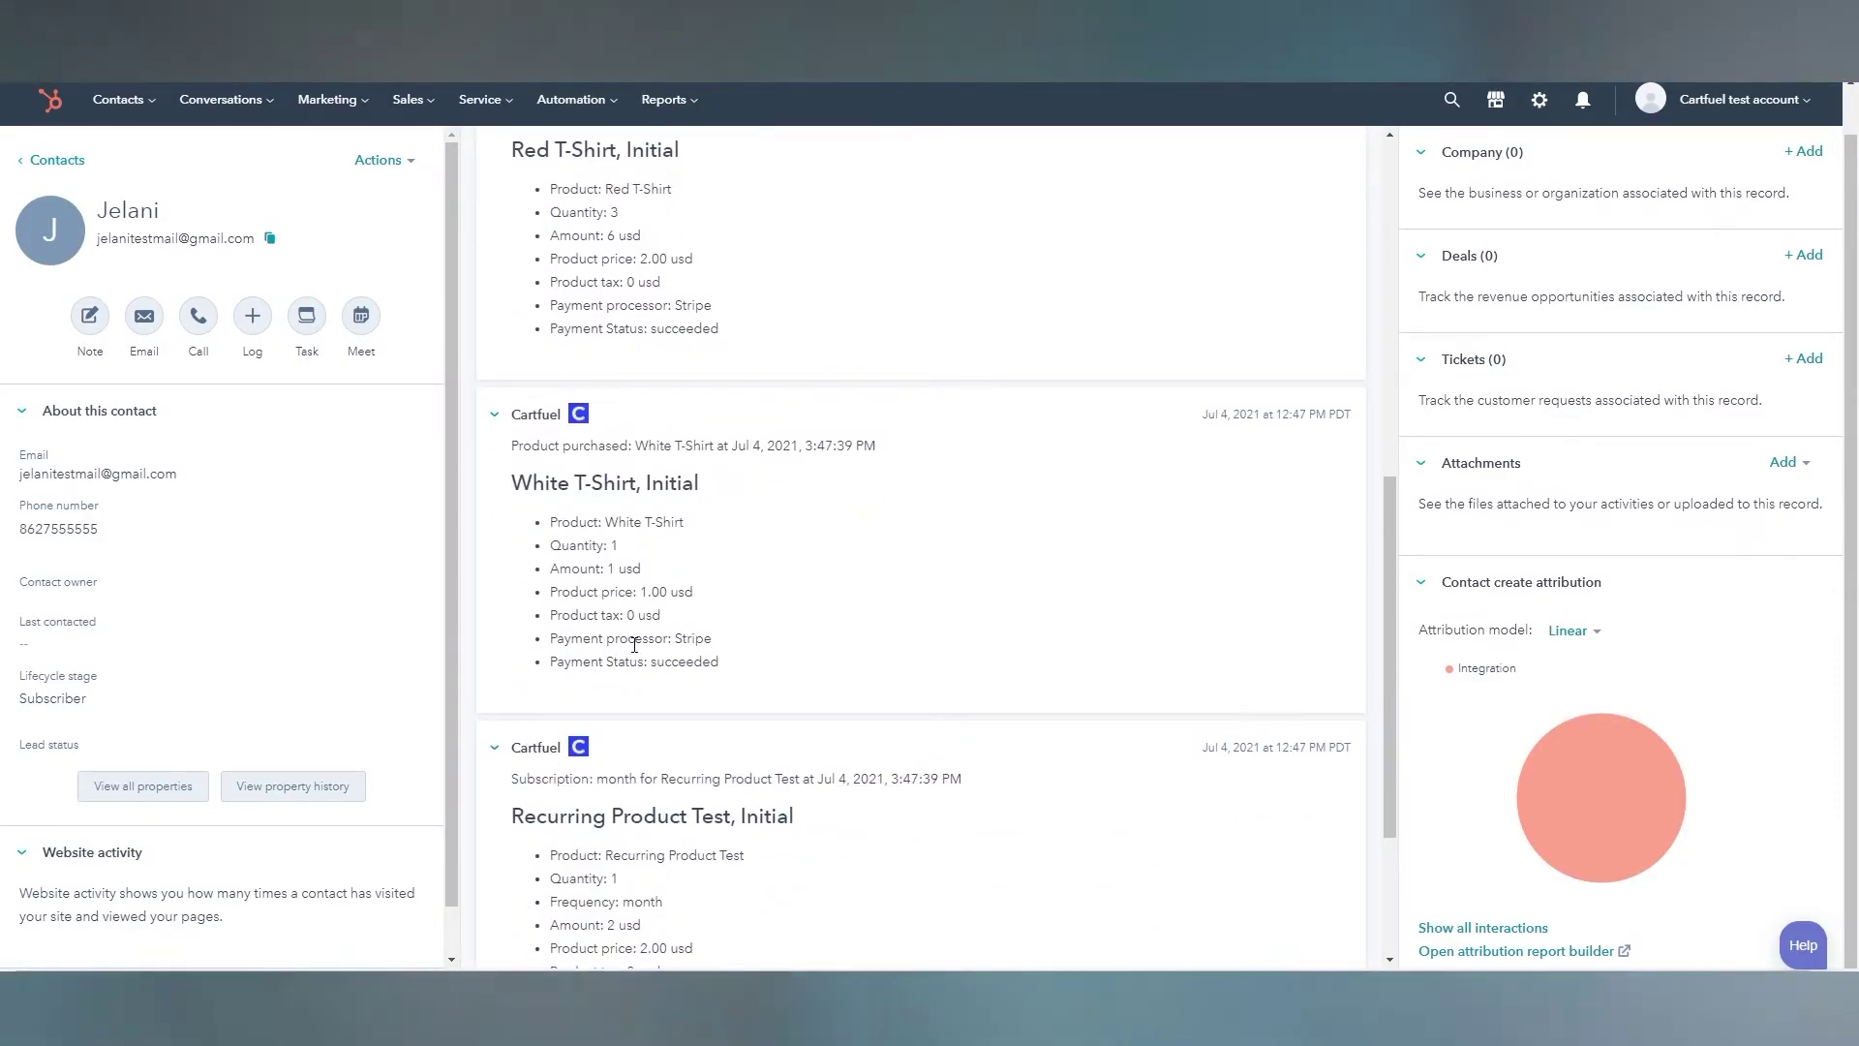
pyautogui.scroll(-3, 634, 644)
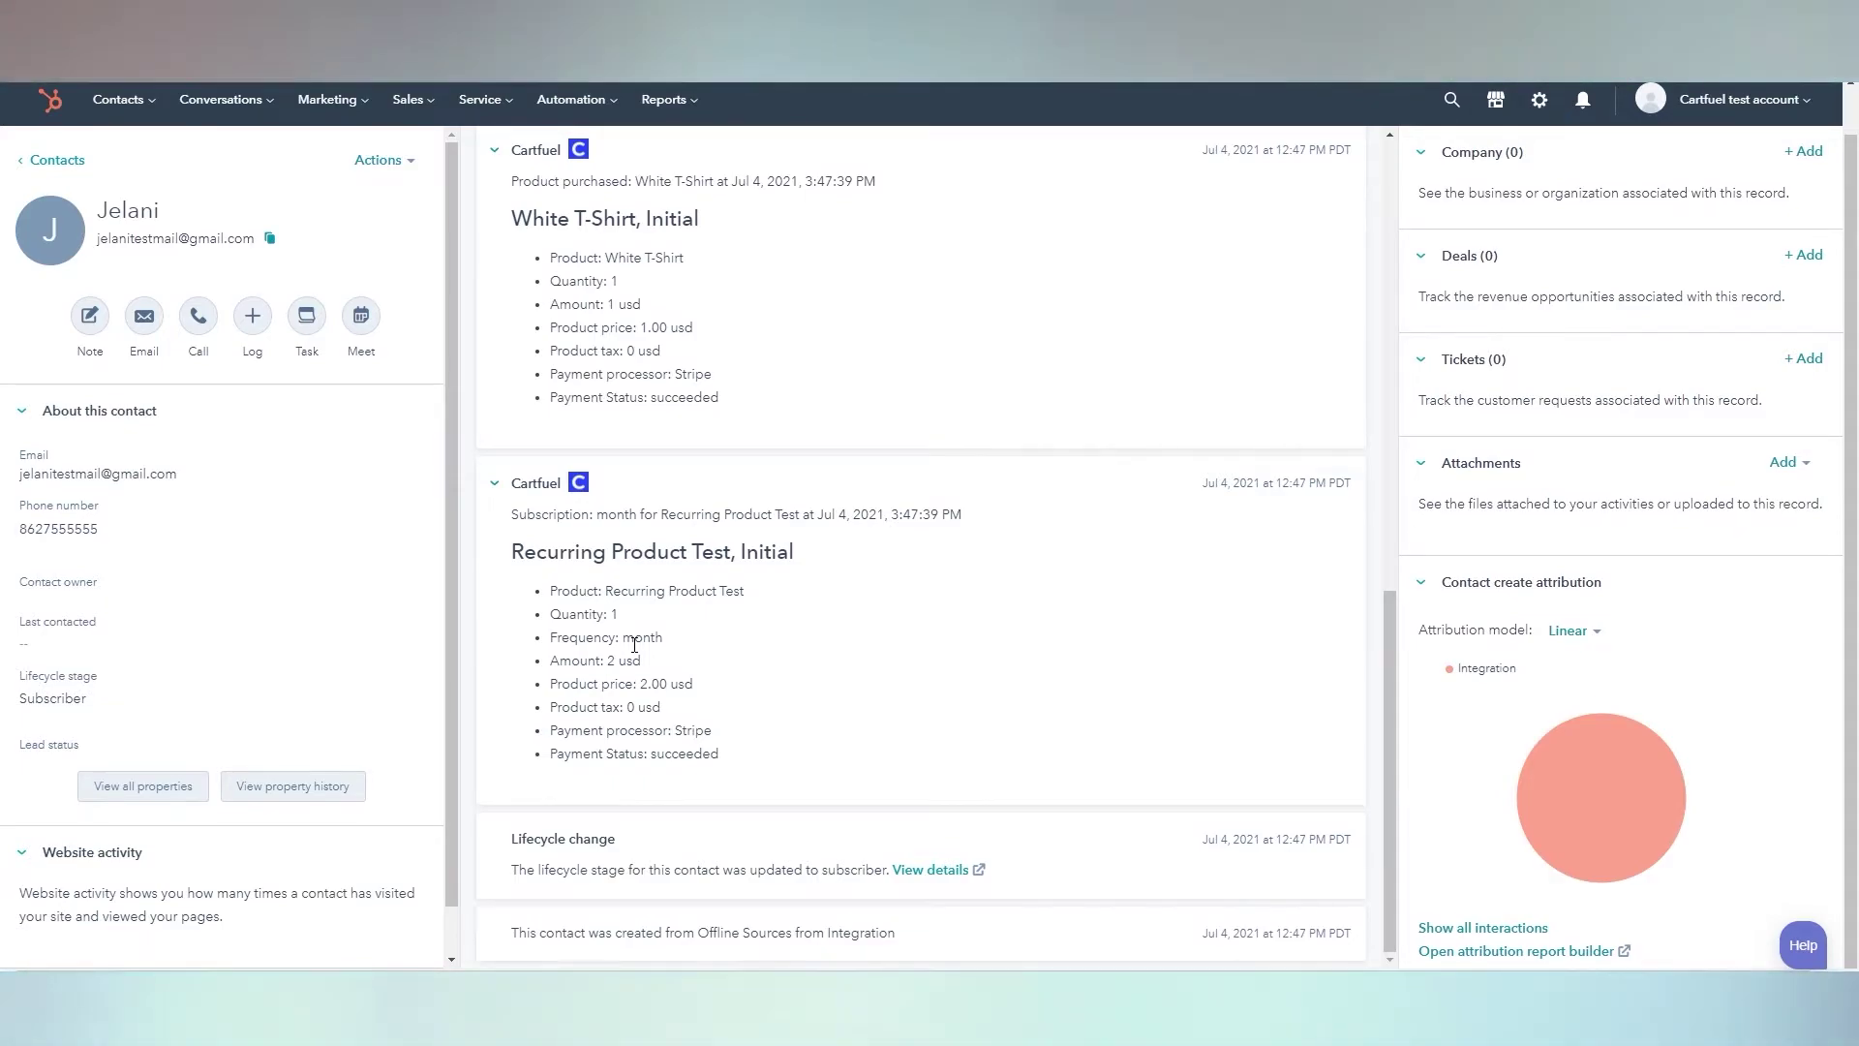
pyautogui.scroll(5, 634, 644)
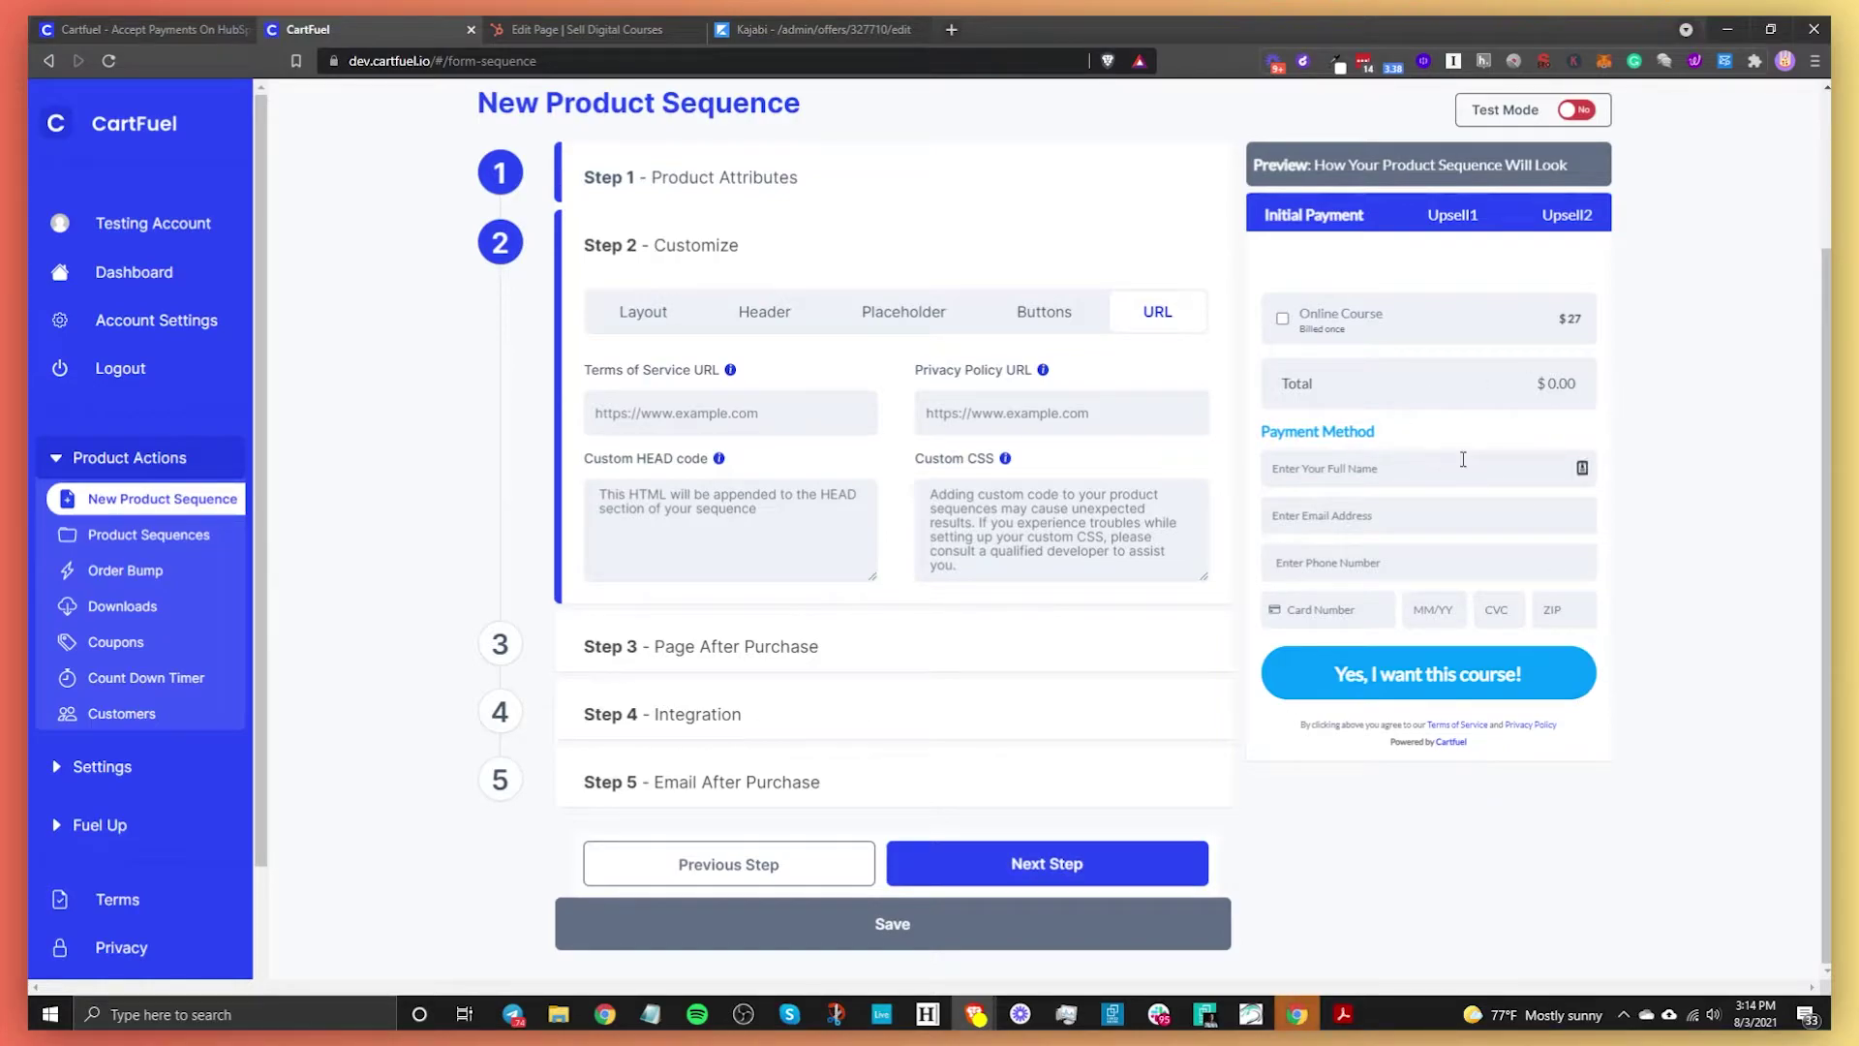
# Advance to Step 3 – Page After Purchase, leaving Upsell Product Page off
pyautogui.click(1075, 874)
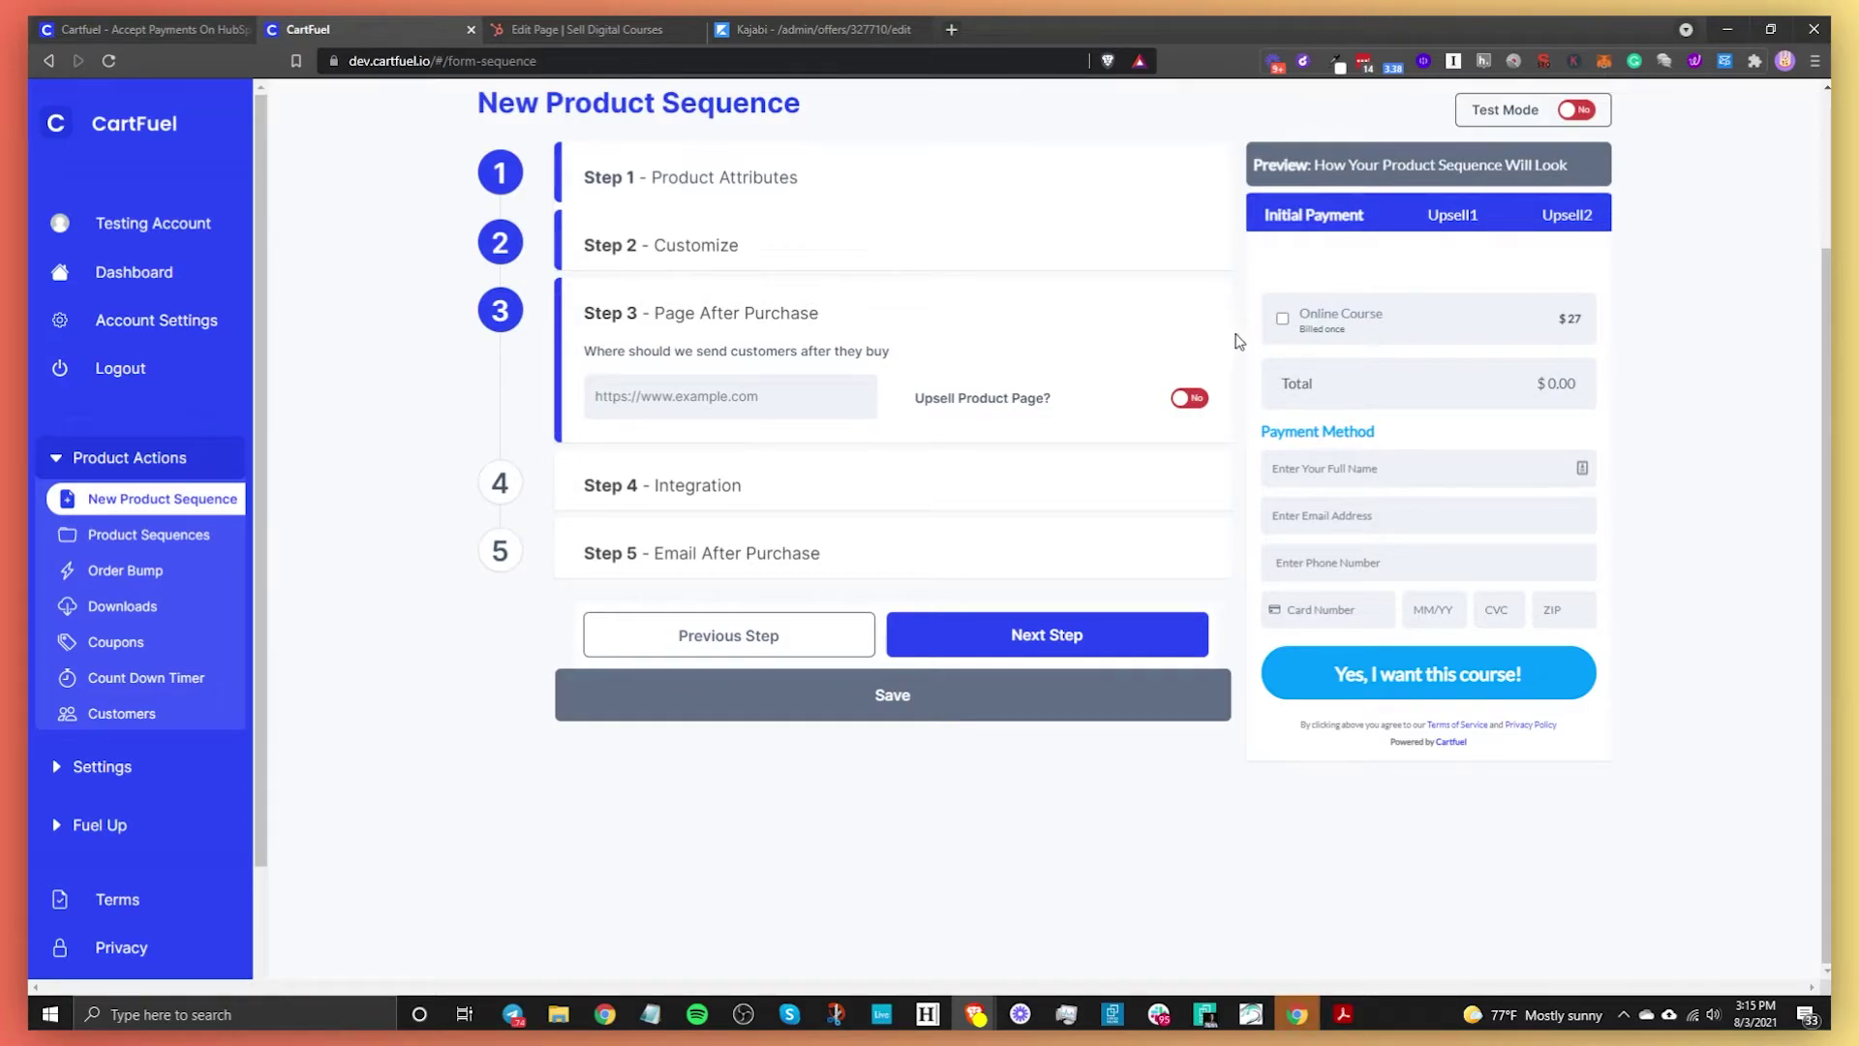
pyautogui.click(1183, 404)
pyautogui.click(656, 387)
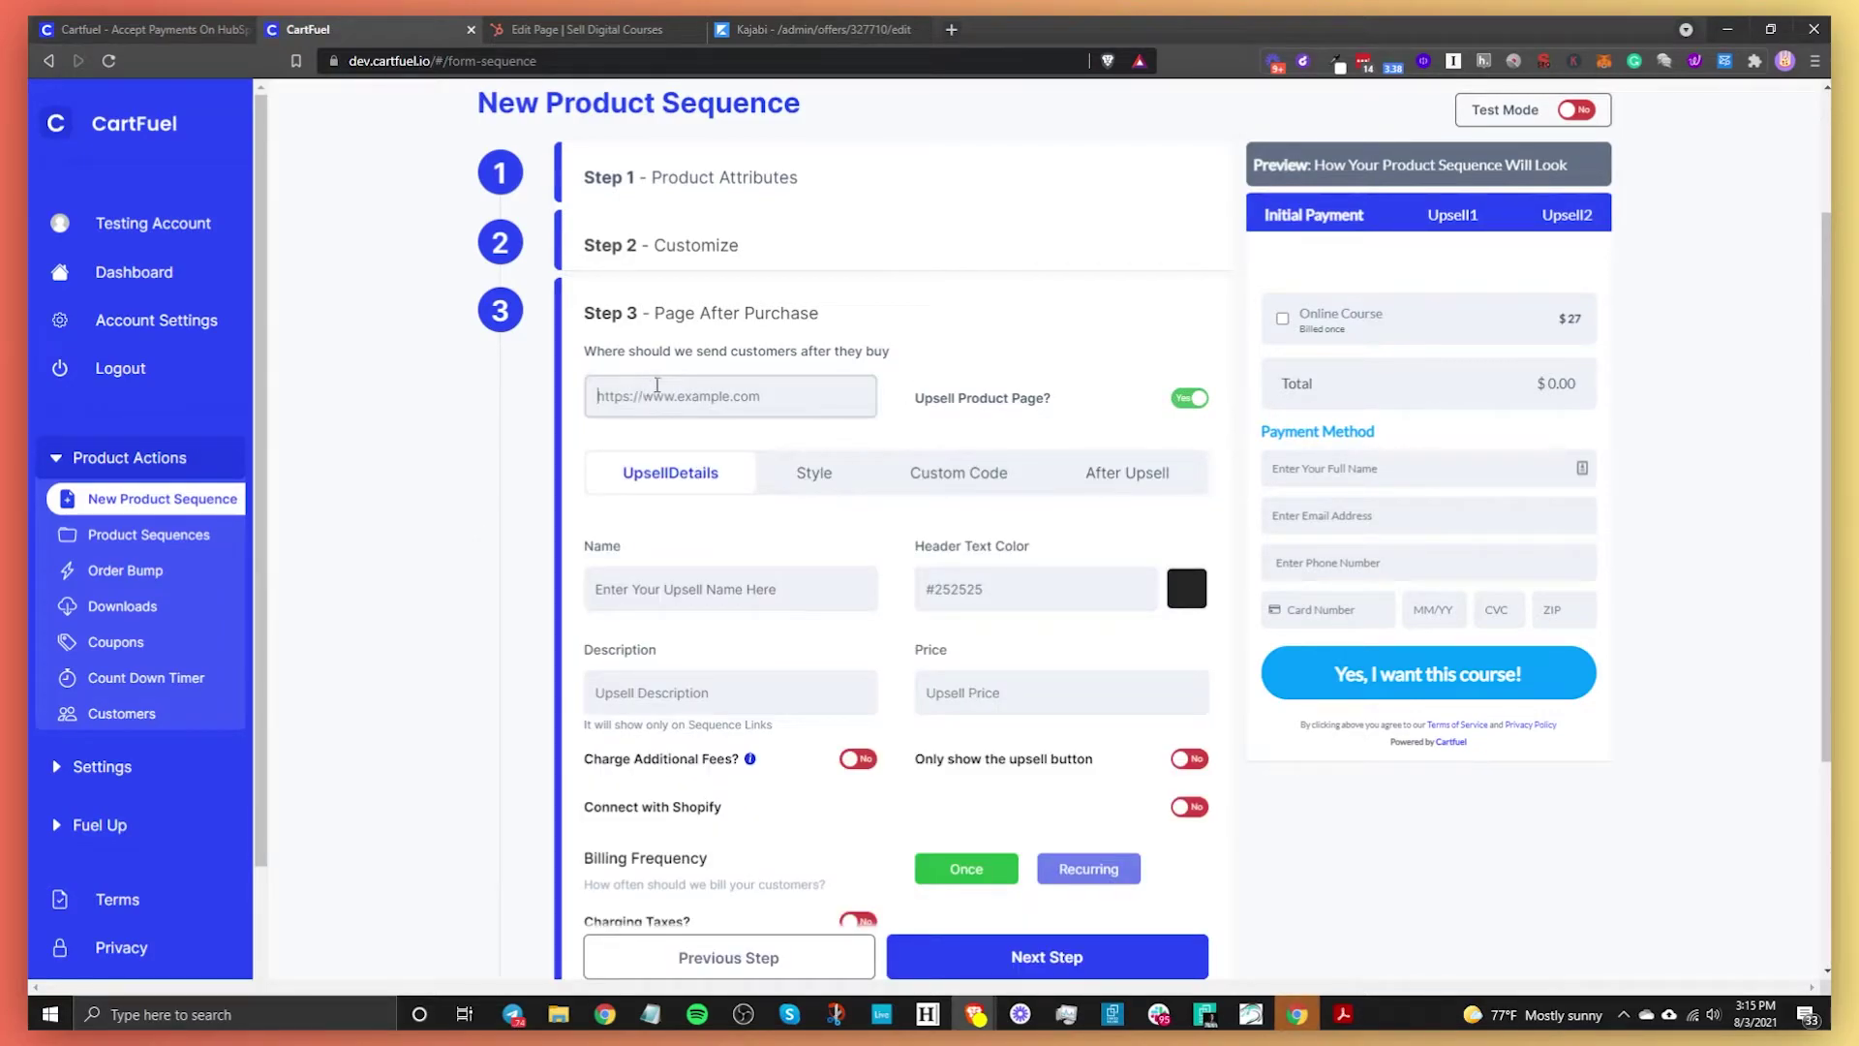
pyautogui.scroll(-3, 1110, 600)
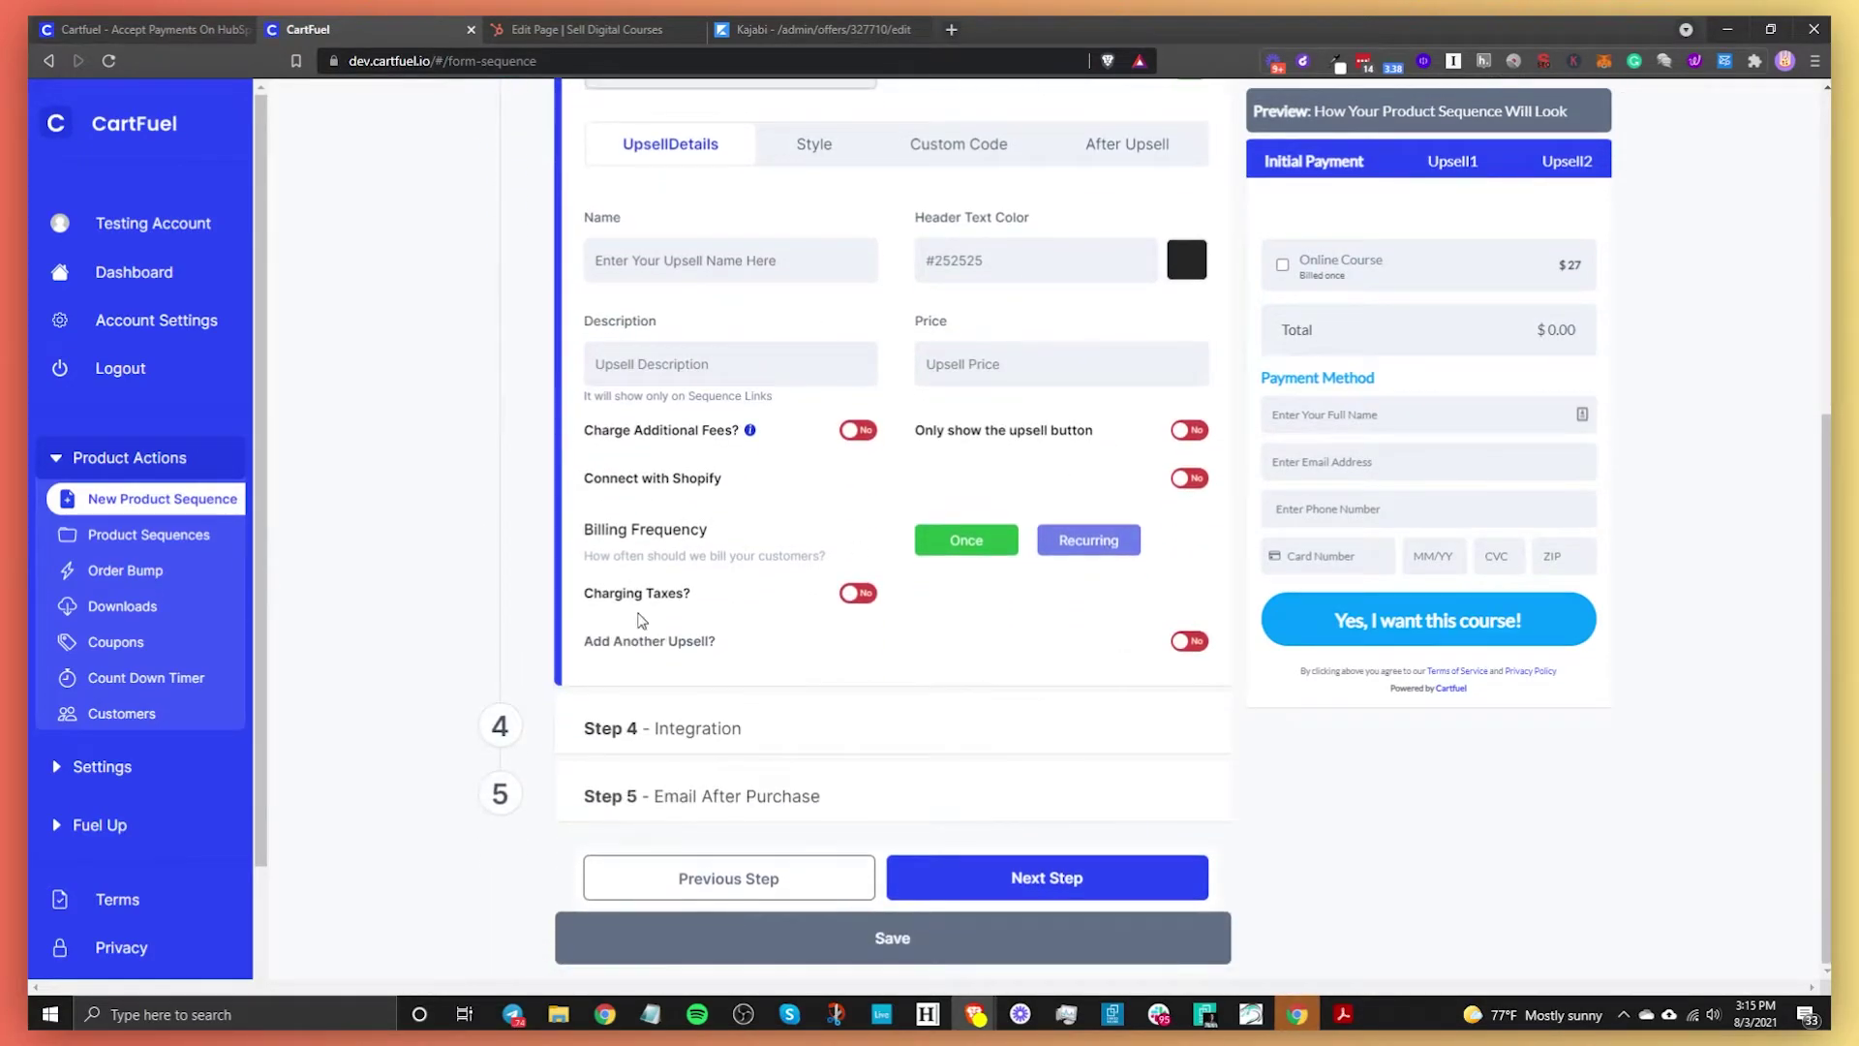
pyautogui.scroll(4, 462, 620)
pyautogui.scroll(-2, 850, 689)
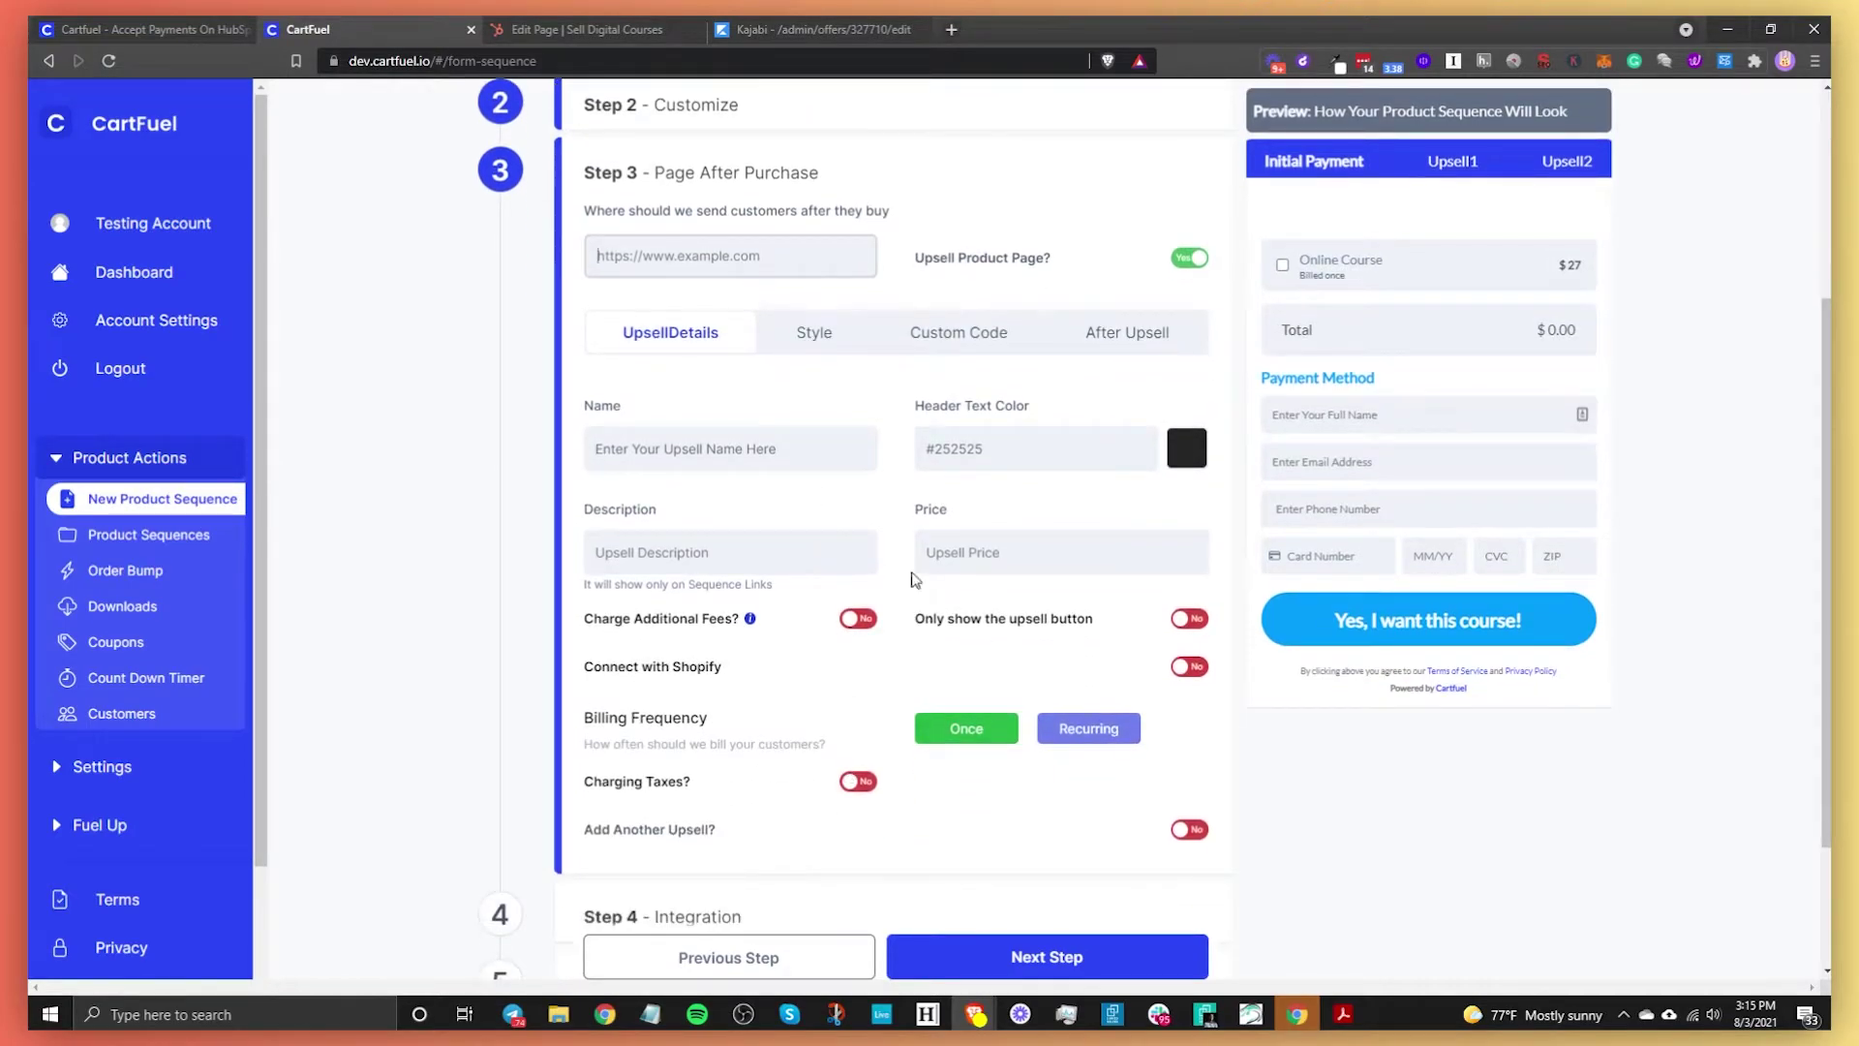
pyautogui.click(1191, 259)
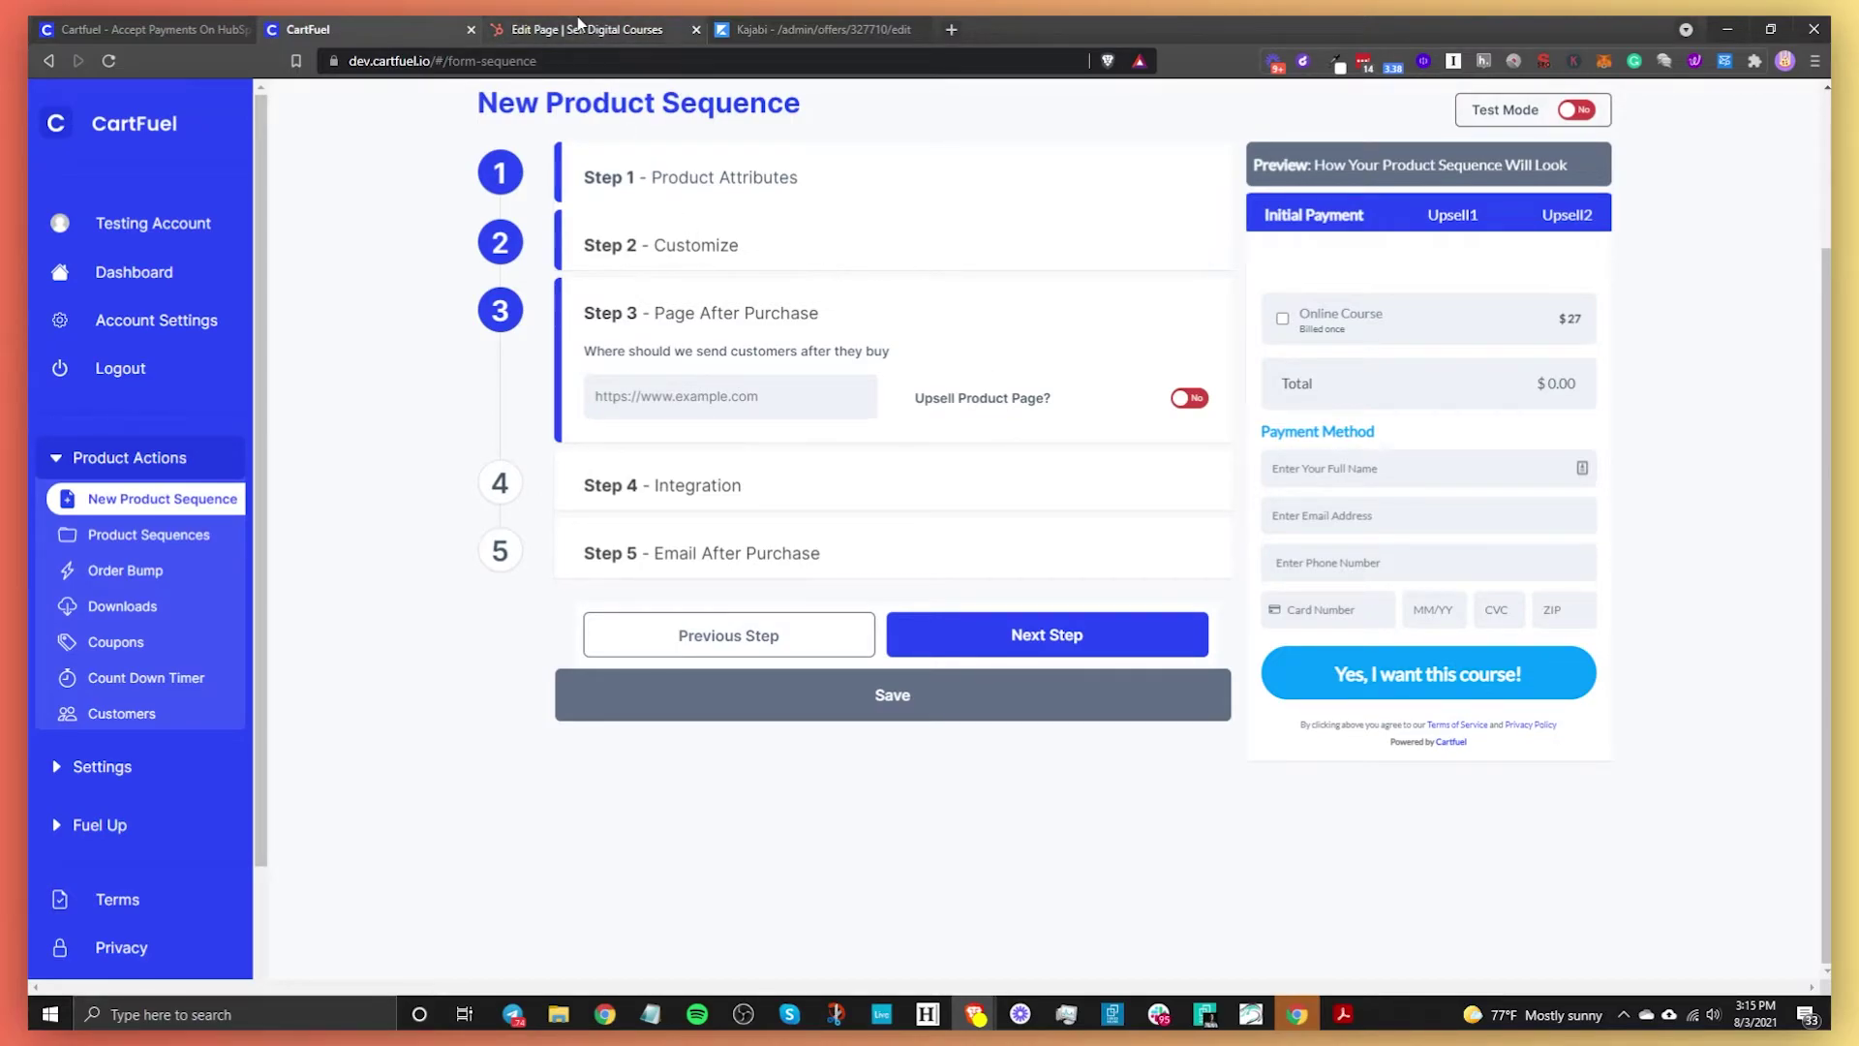
pyautogui.click(581, 29)
# Save the Sell Digital Courses page and copy the thank-you page's live URL
pyautogui.click(152, 105)
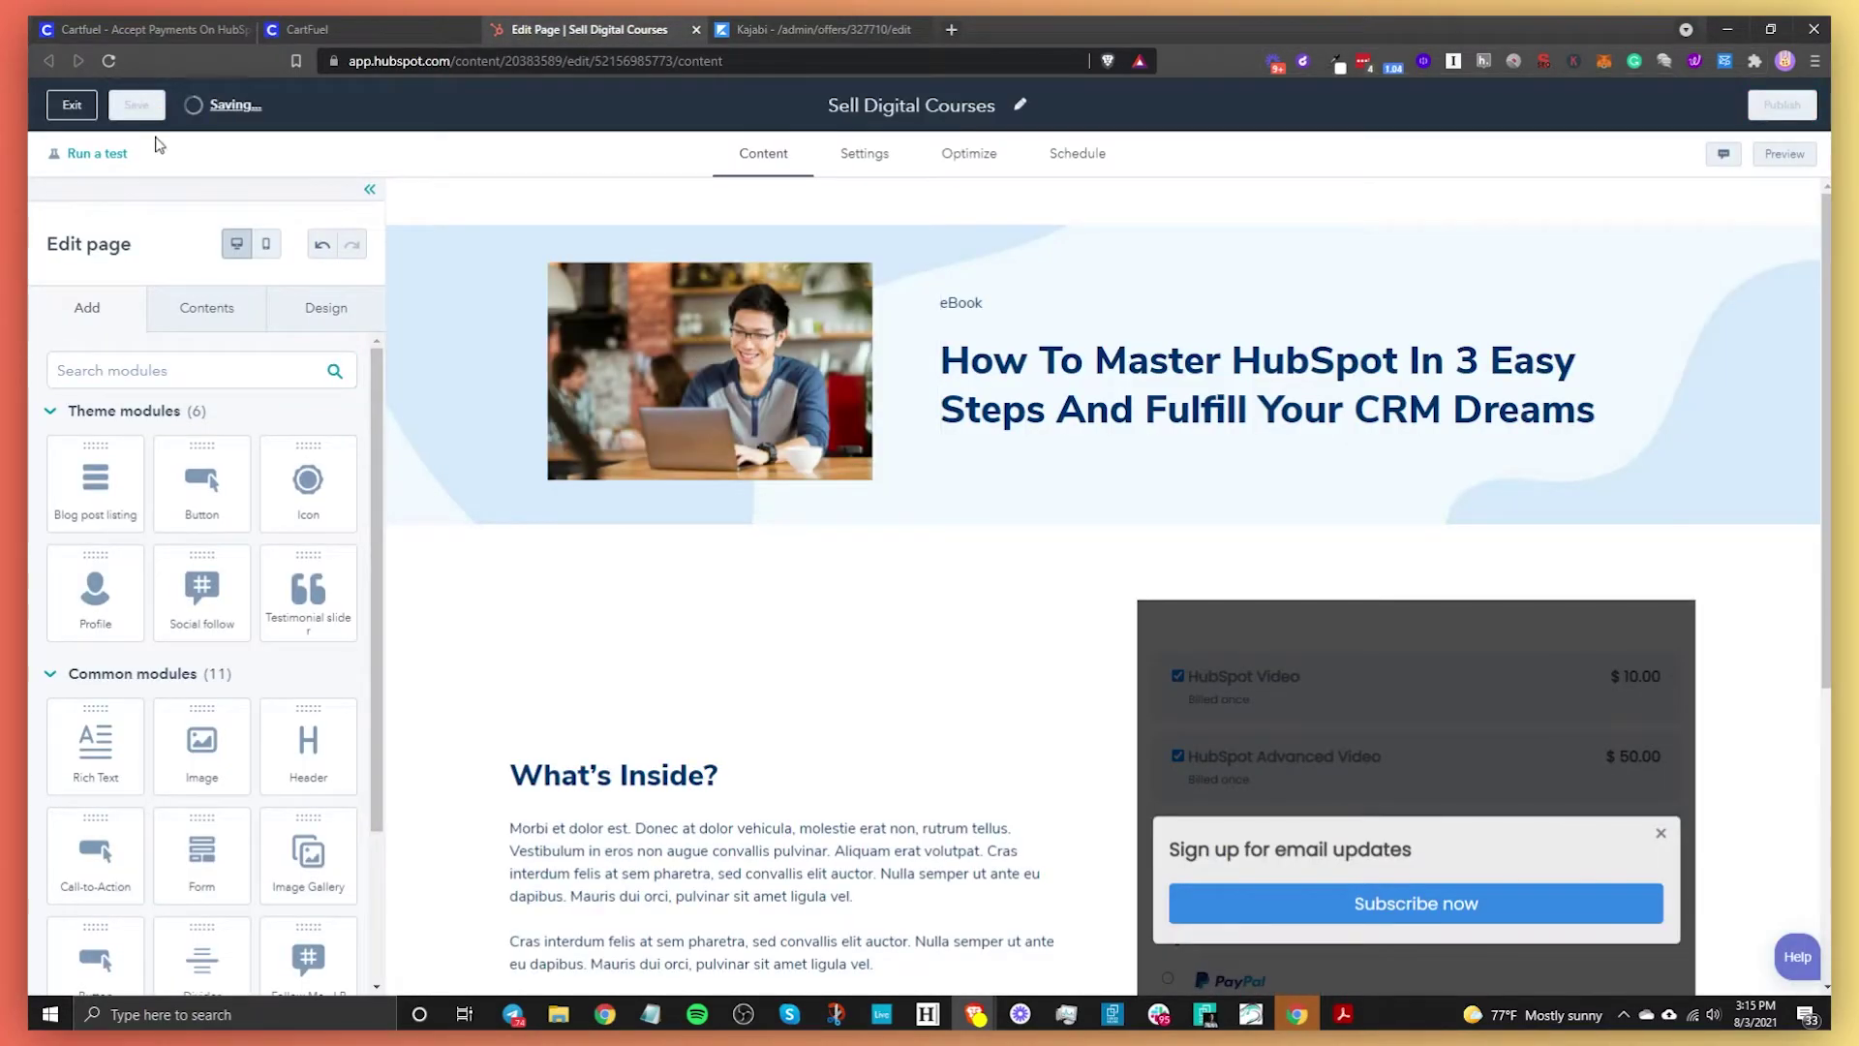
pyautogui.click(78, 114)
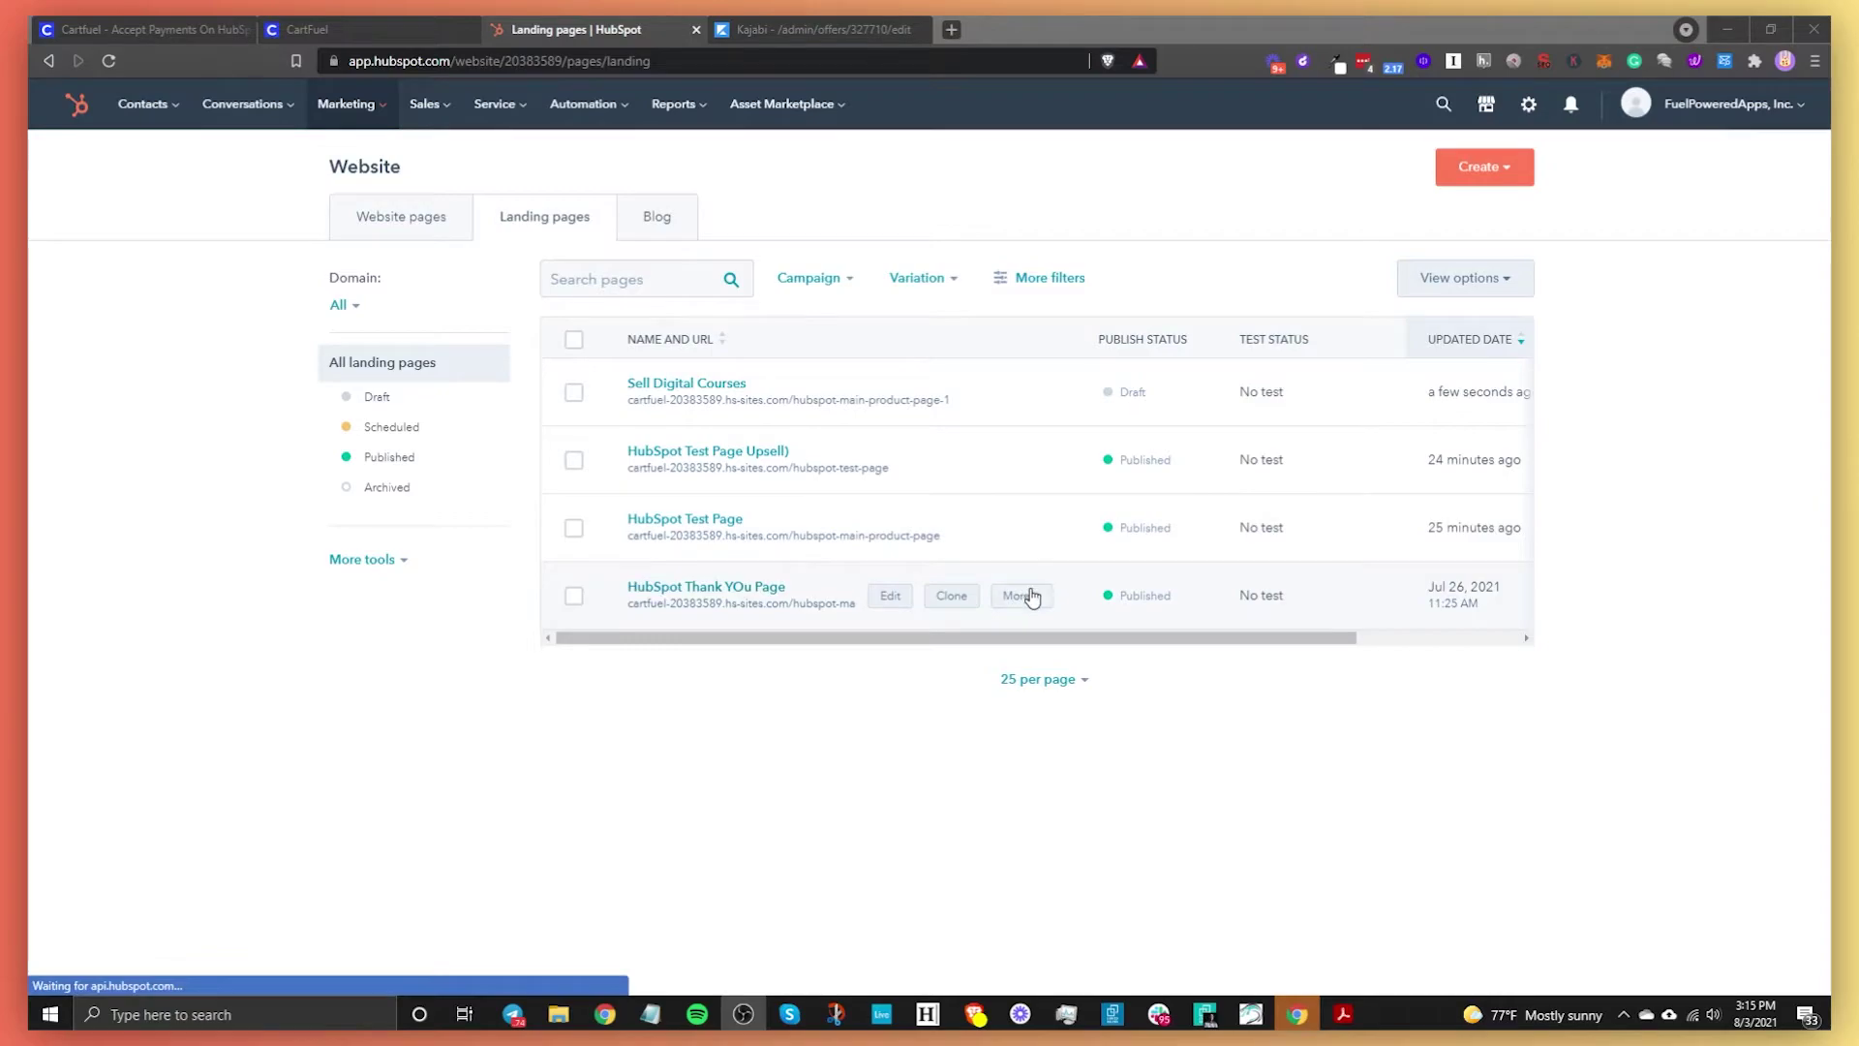
pyautogui.click(1024, 595)
pyautogui.click(1034, 142)
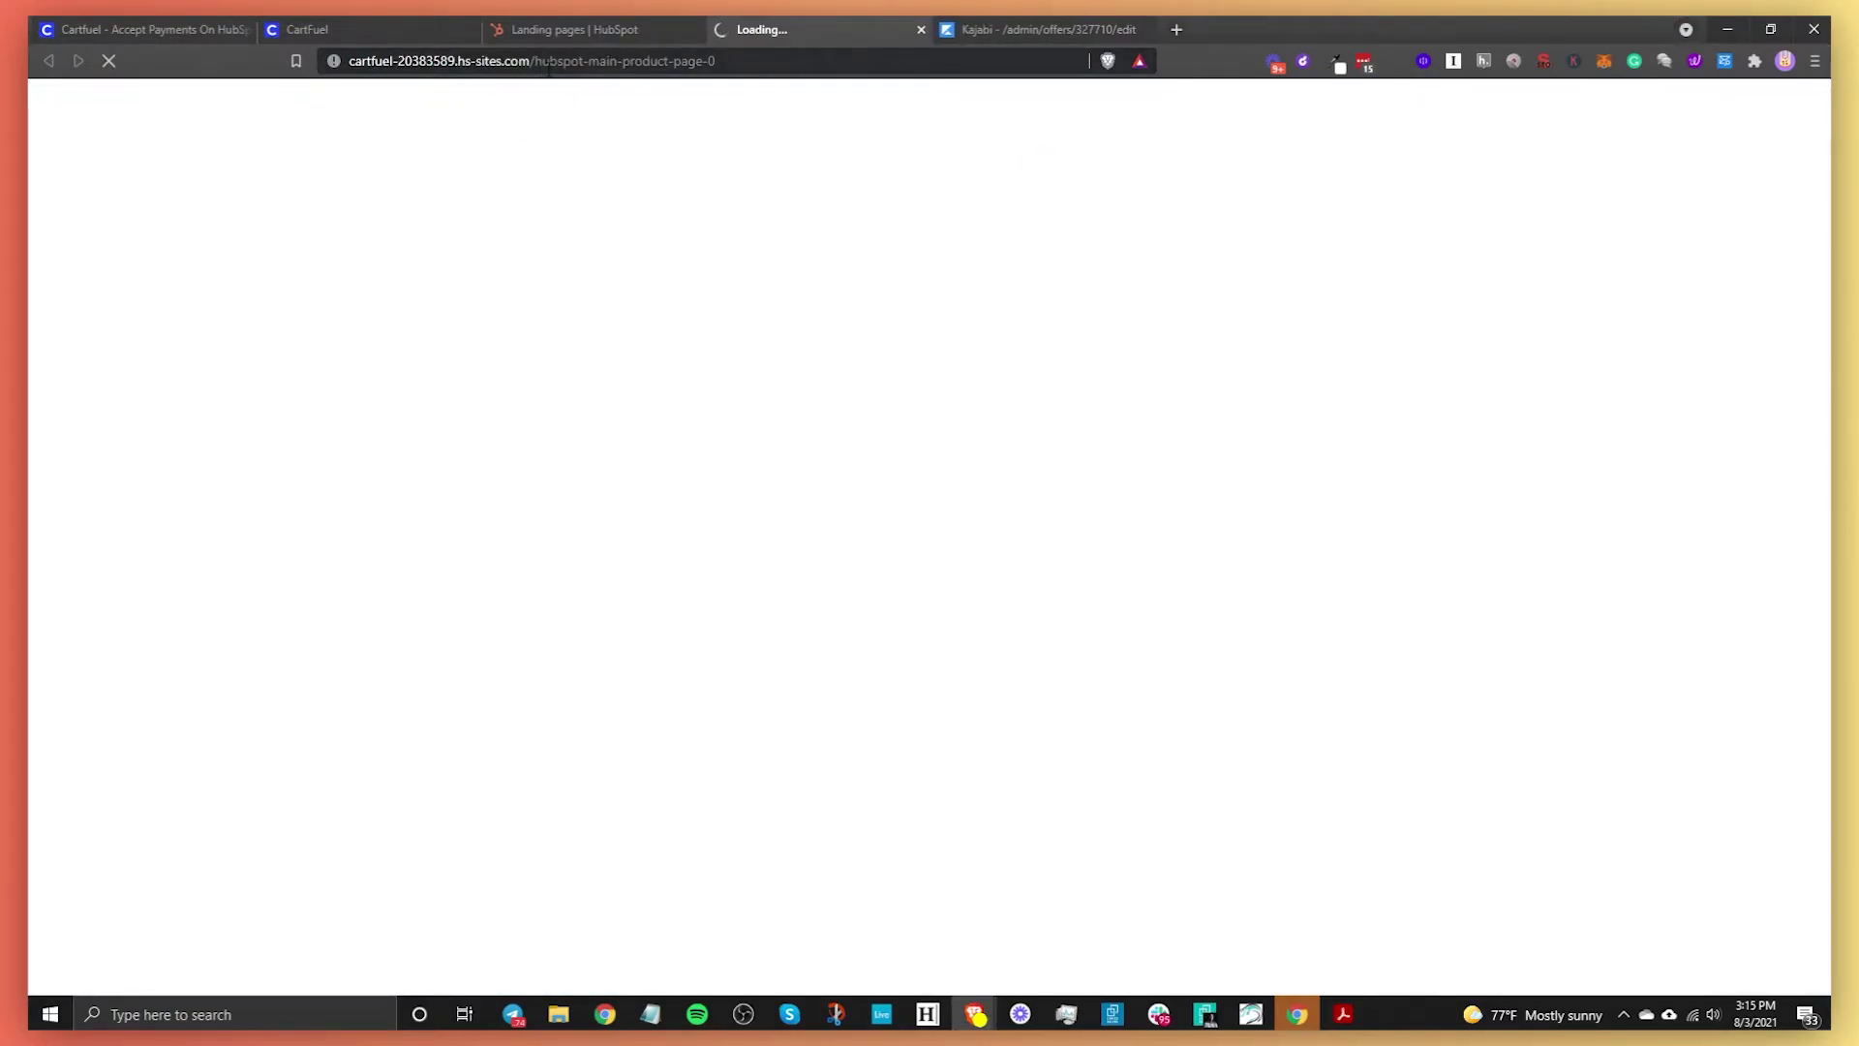
pyautogui.click(549, 67)
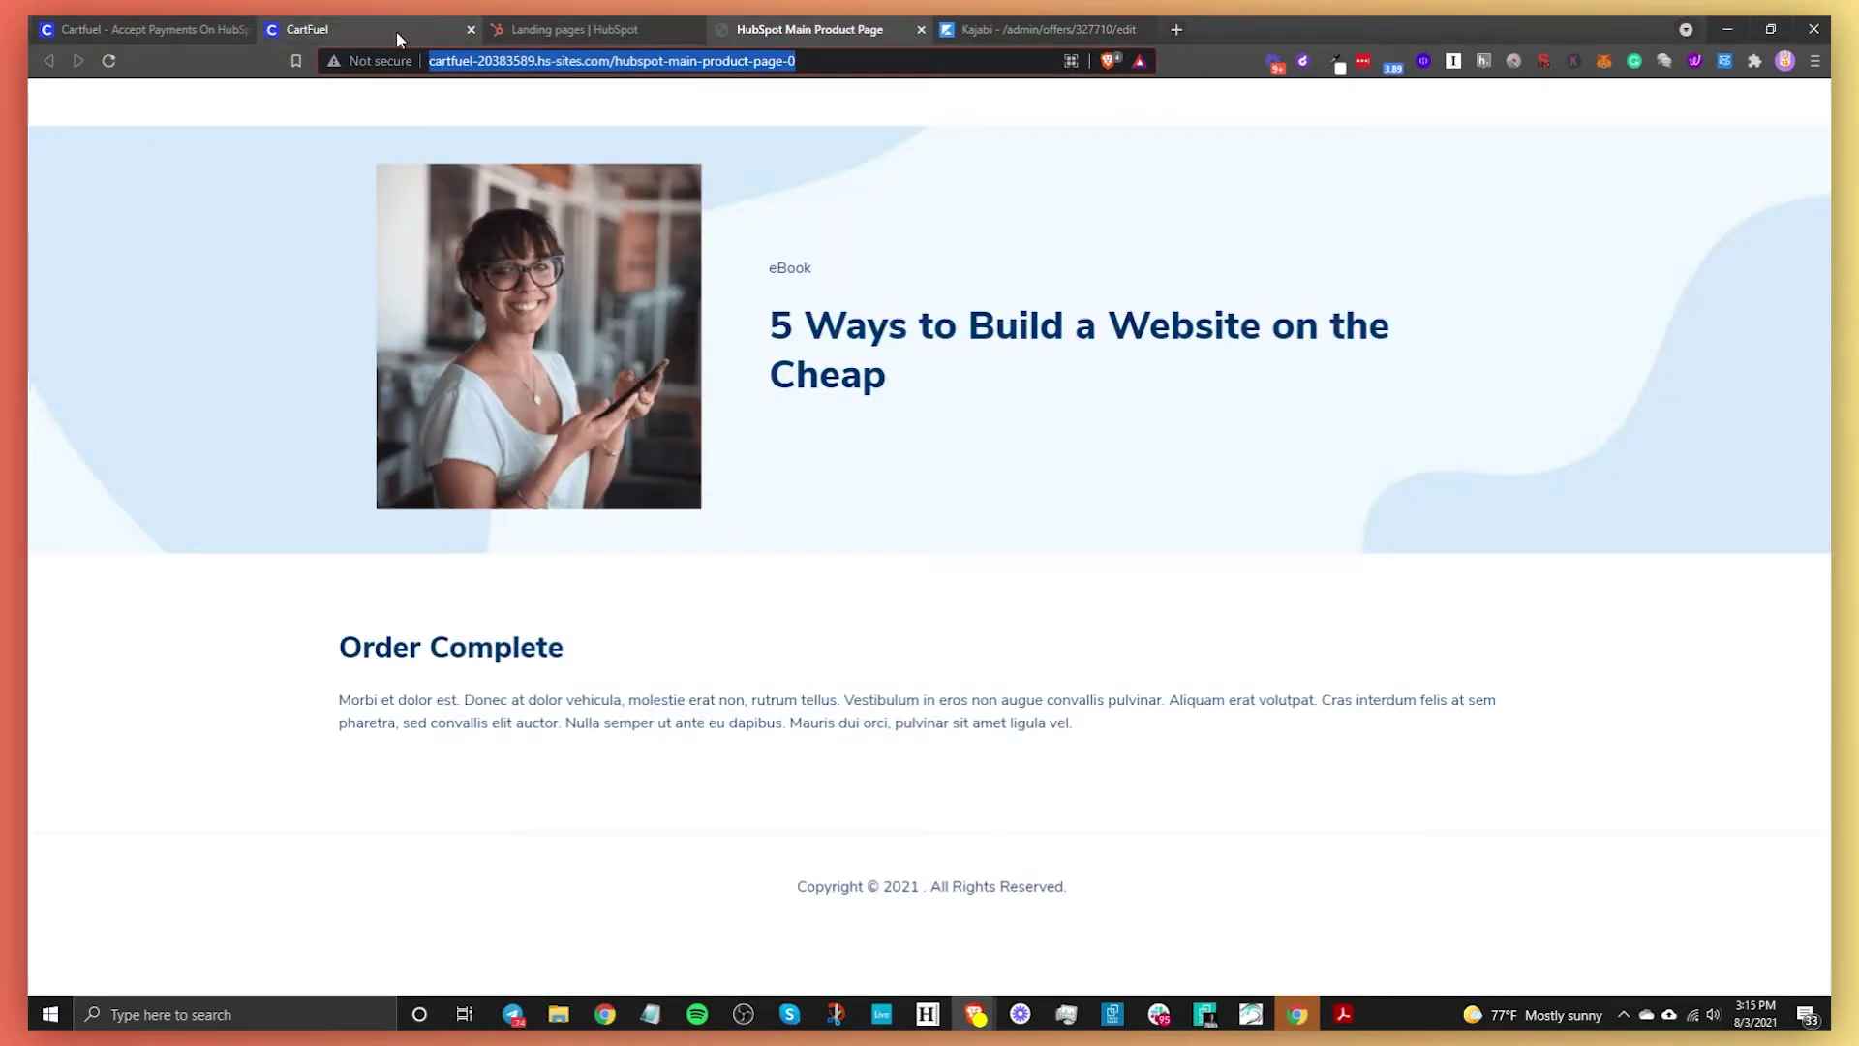
# Paste the thank-you page URL into CartFuel's after-purchase redirect field and go to Step 4 – Integration
pyautogui.click(410, 31)
pyautogui.click(709, 399)
pyautogui.hotkey('ctrl', 'v')
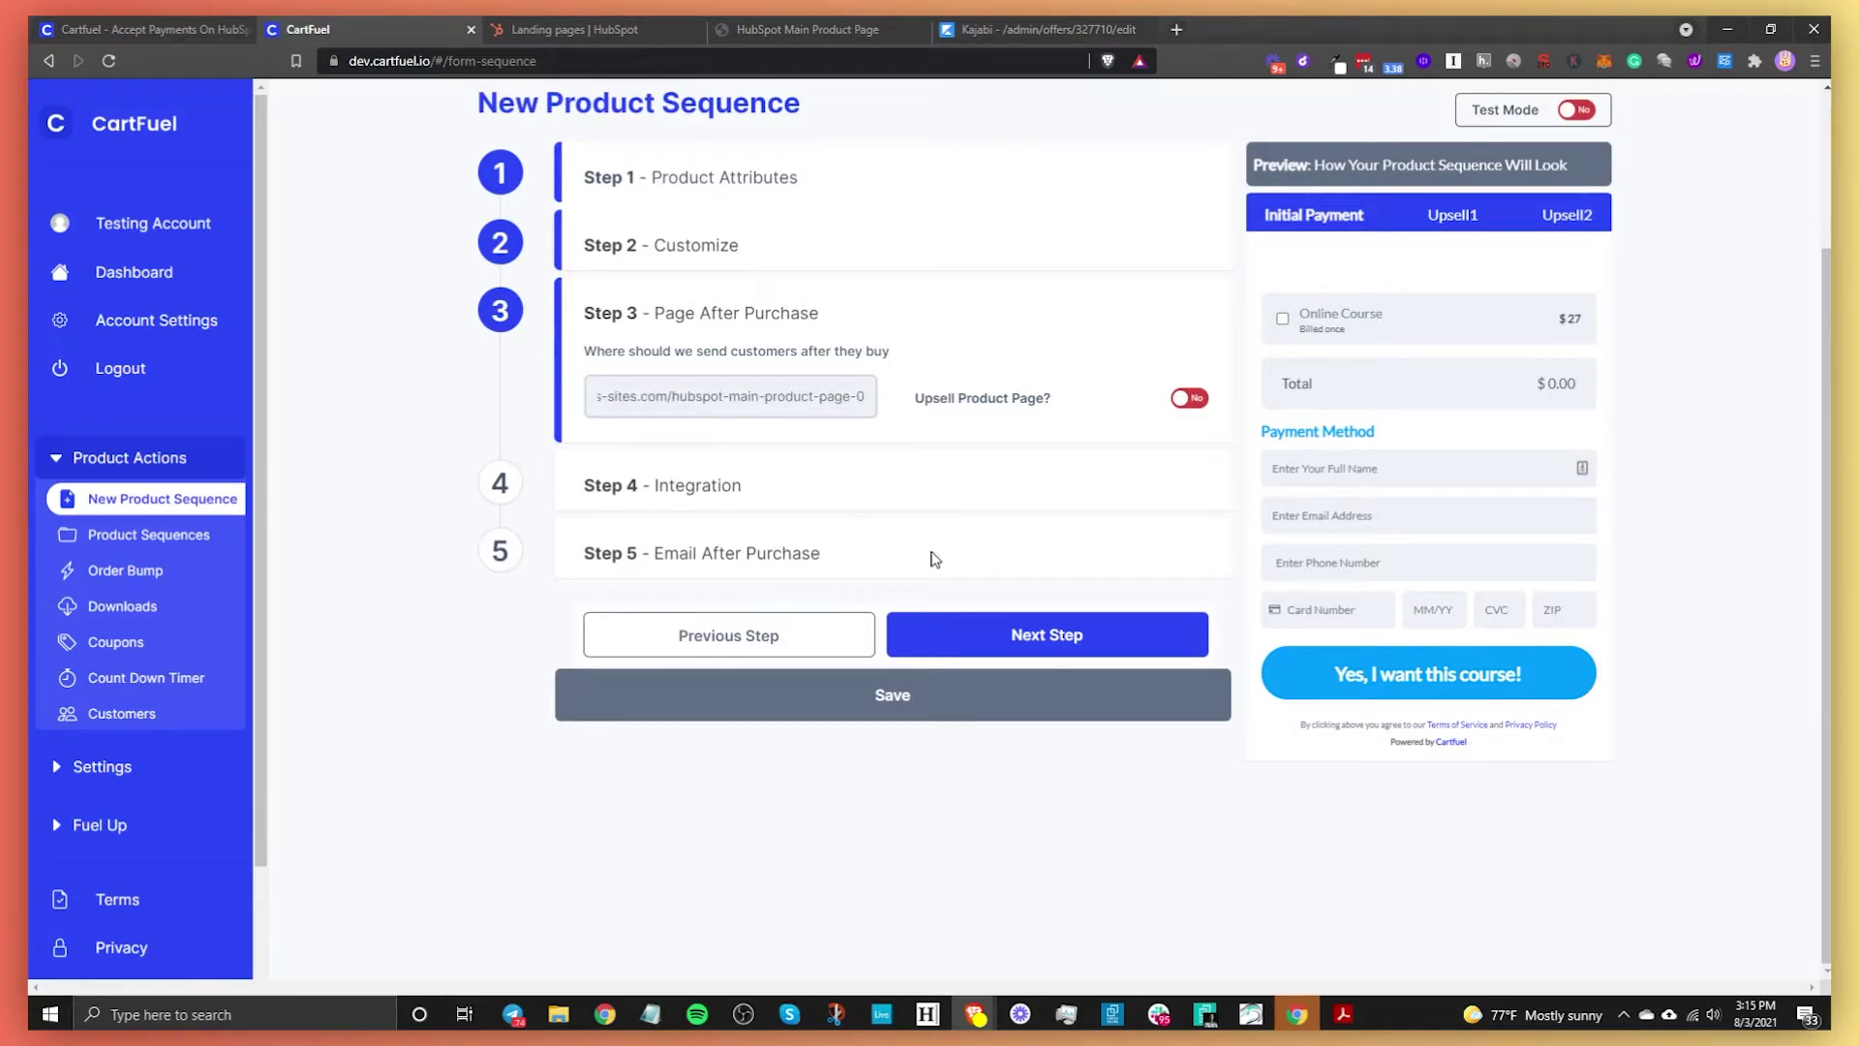
pyautogui.click(1065, 641)
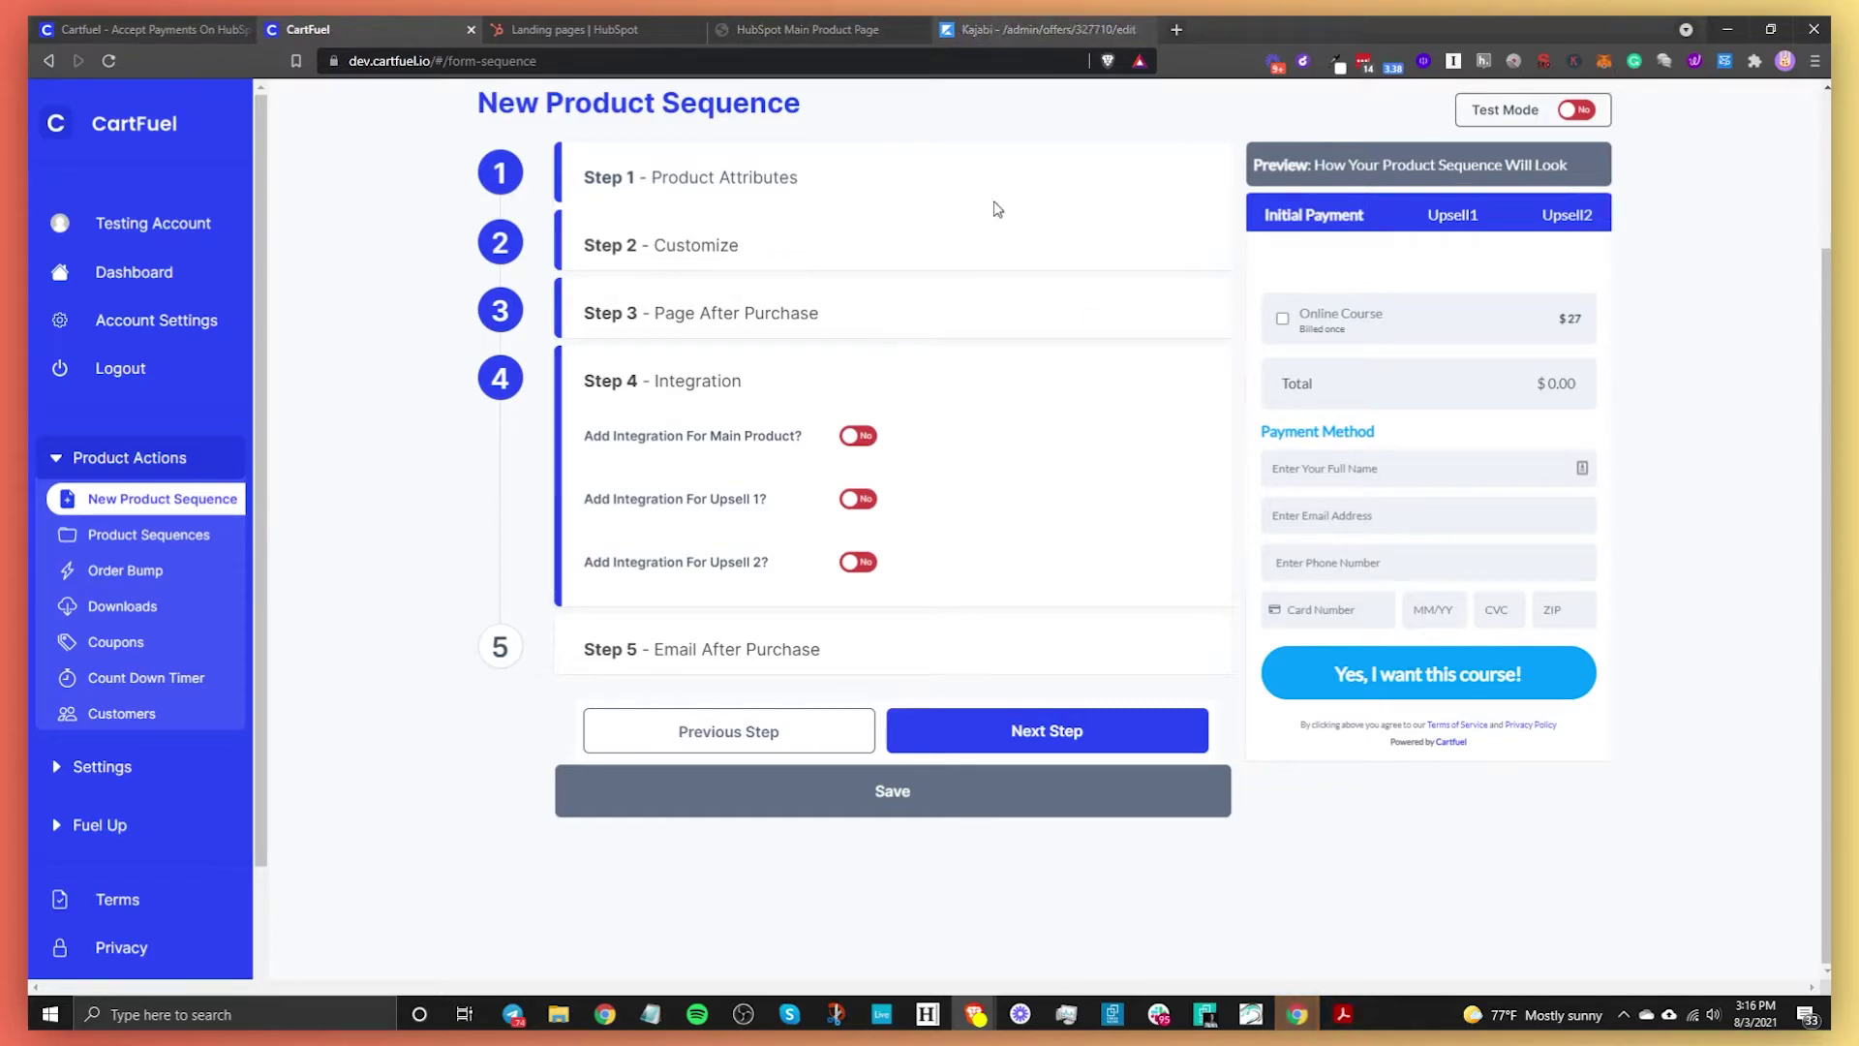
# Turn on main-product integration with the Online Course Kajabi webhook and advance to Step 5
pyautogui.click(856, 437)
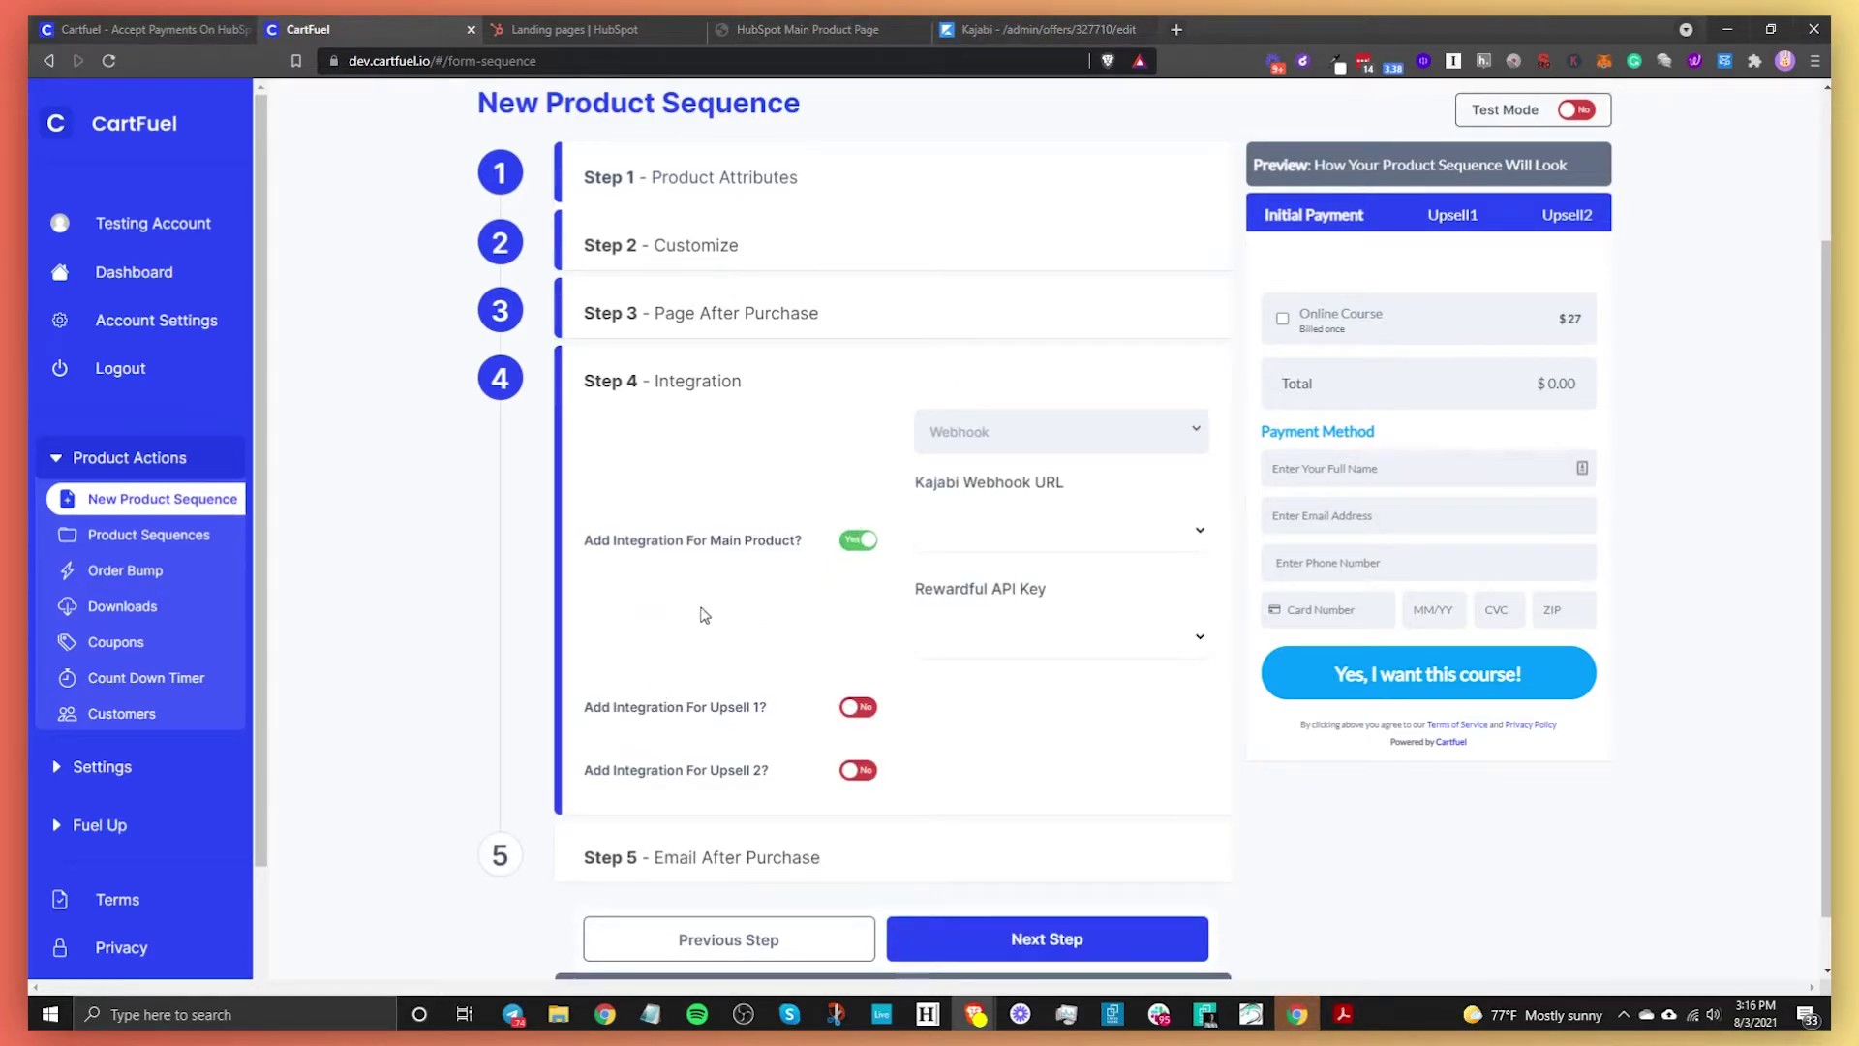
pyautogui.click(841, 544)
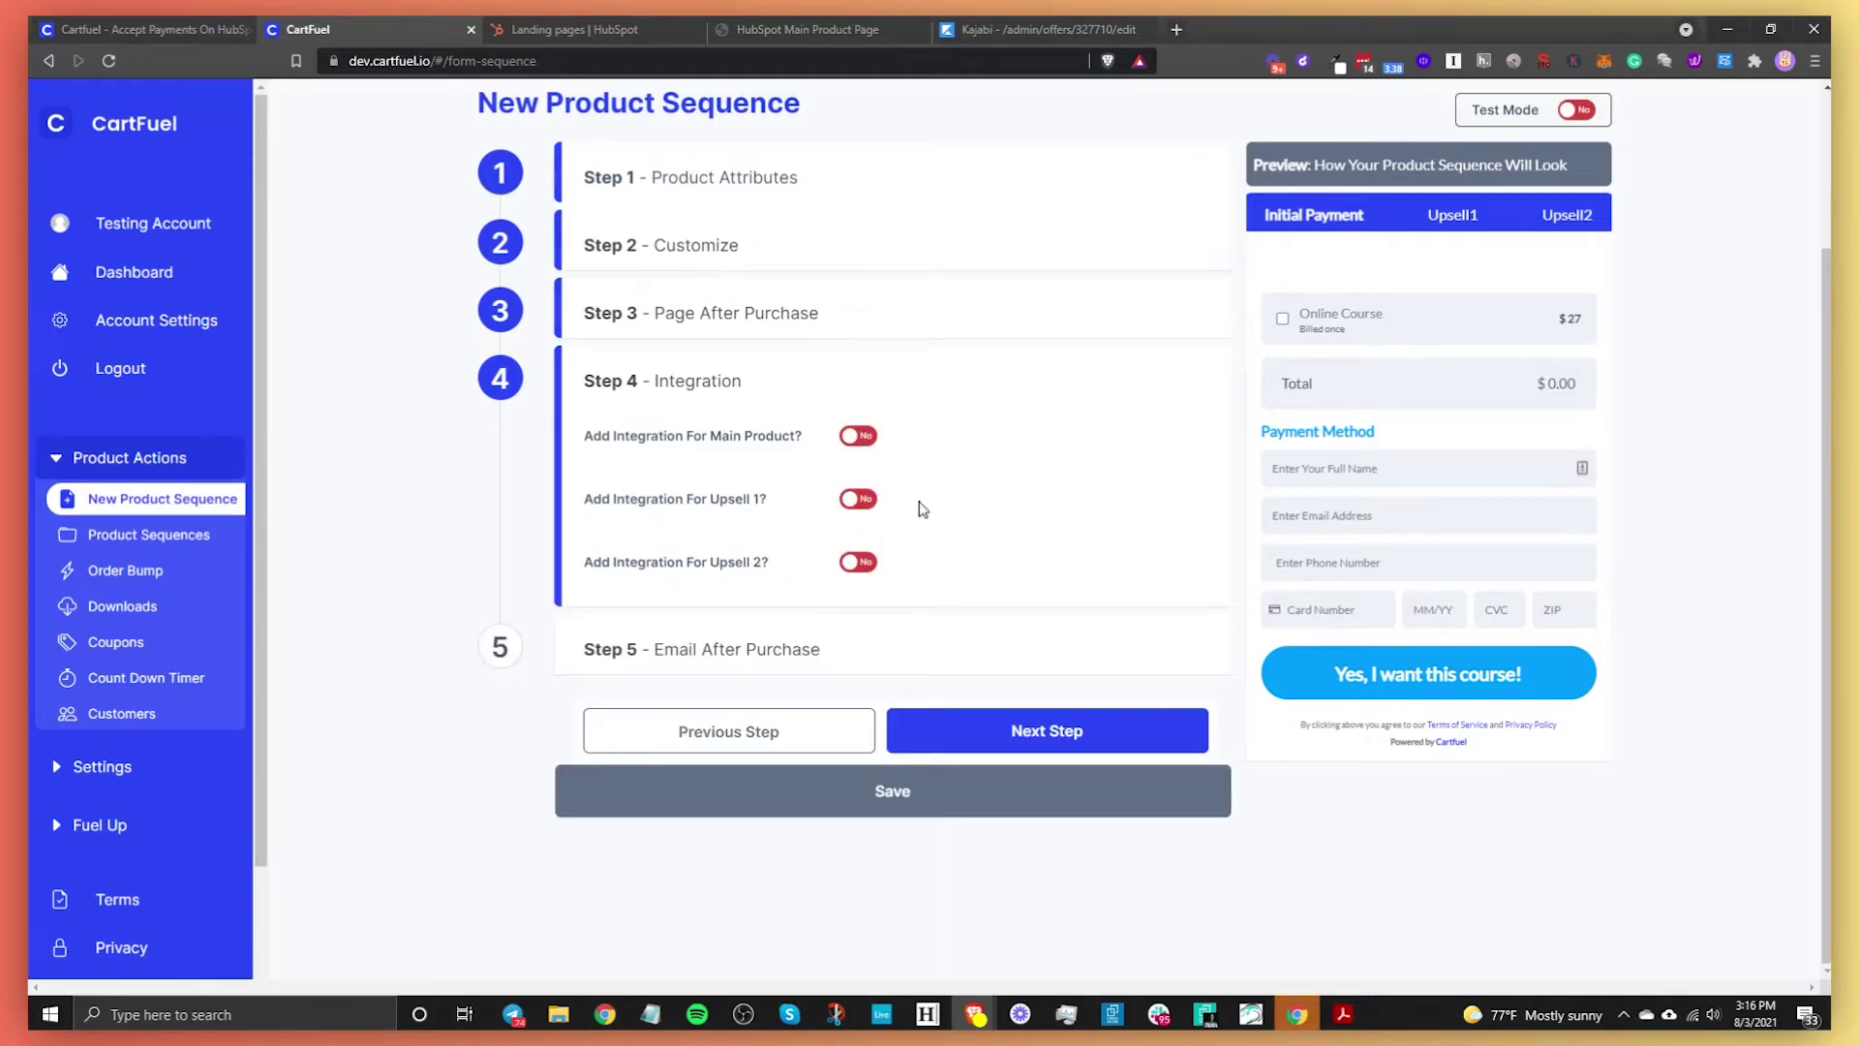
pyautogui.click(860, 435)
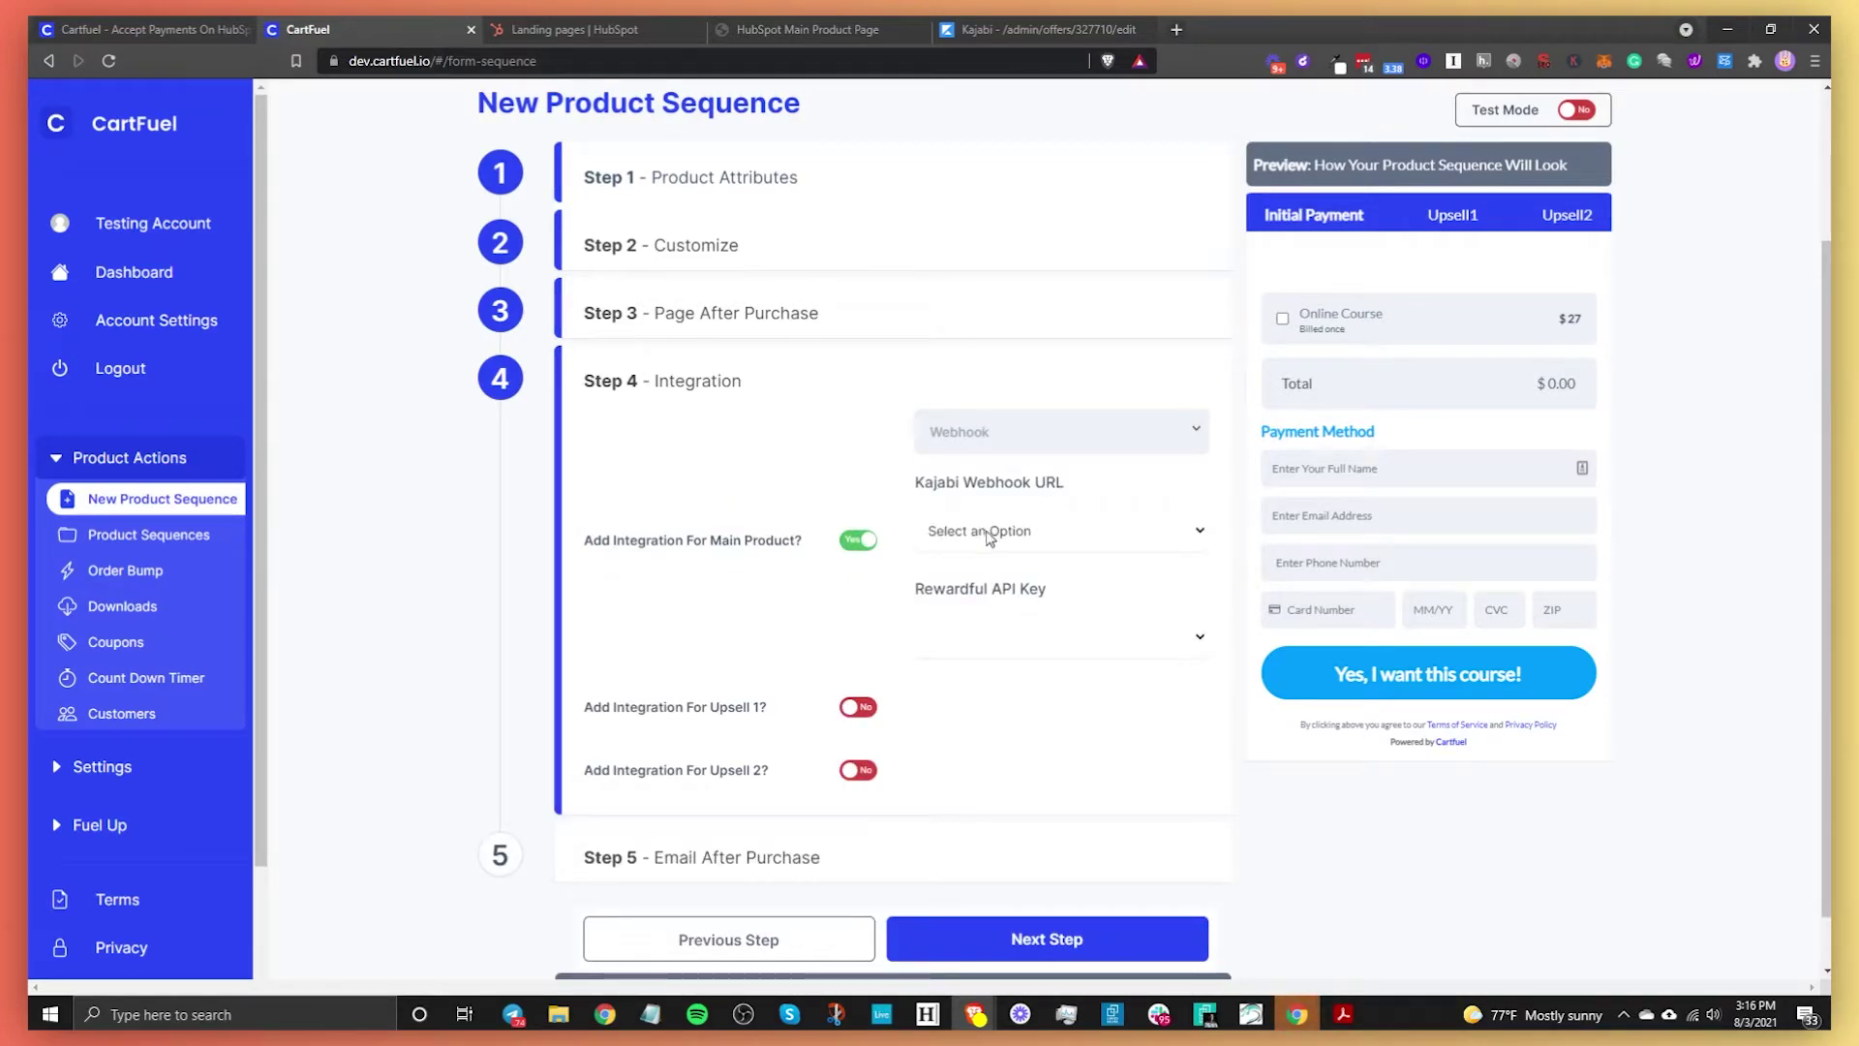
pyautogui.click(995, 540)
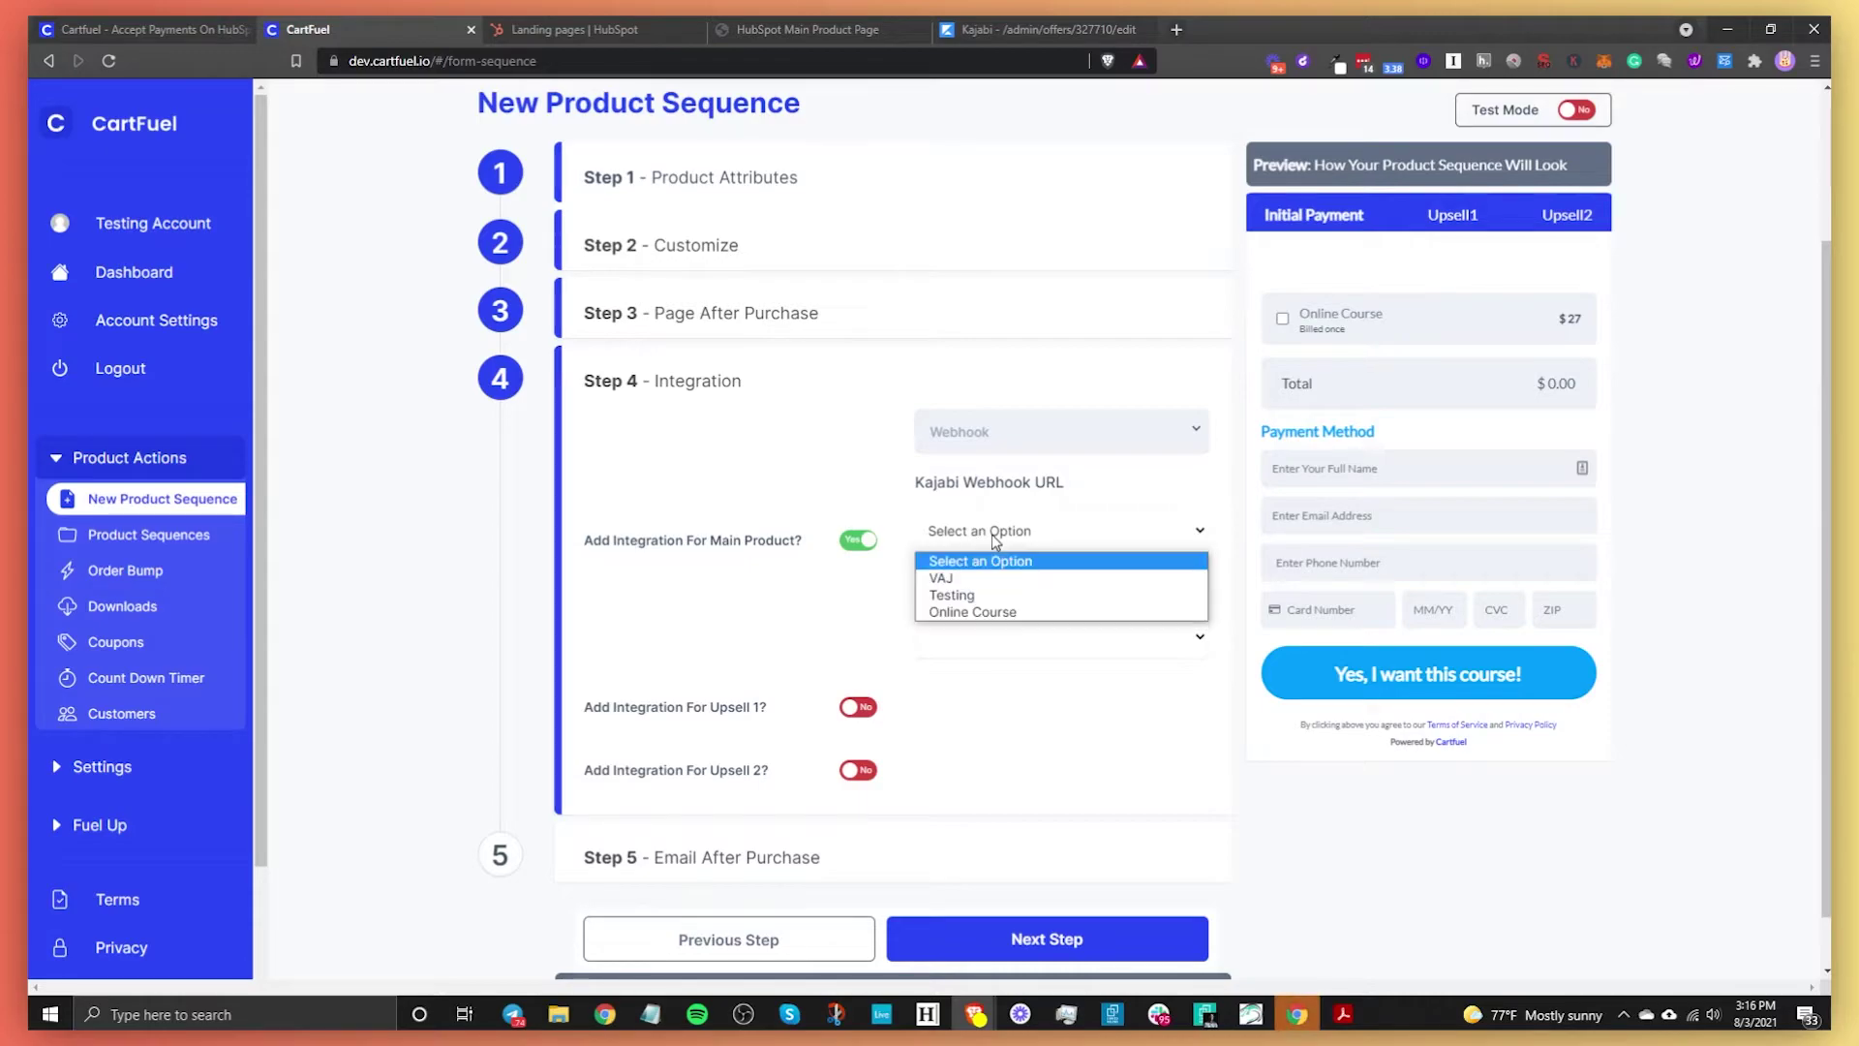
pyautogui.click(995, 614)
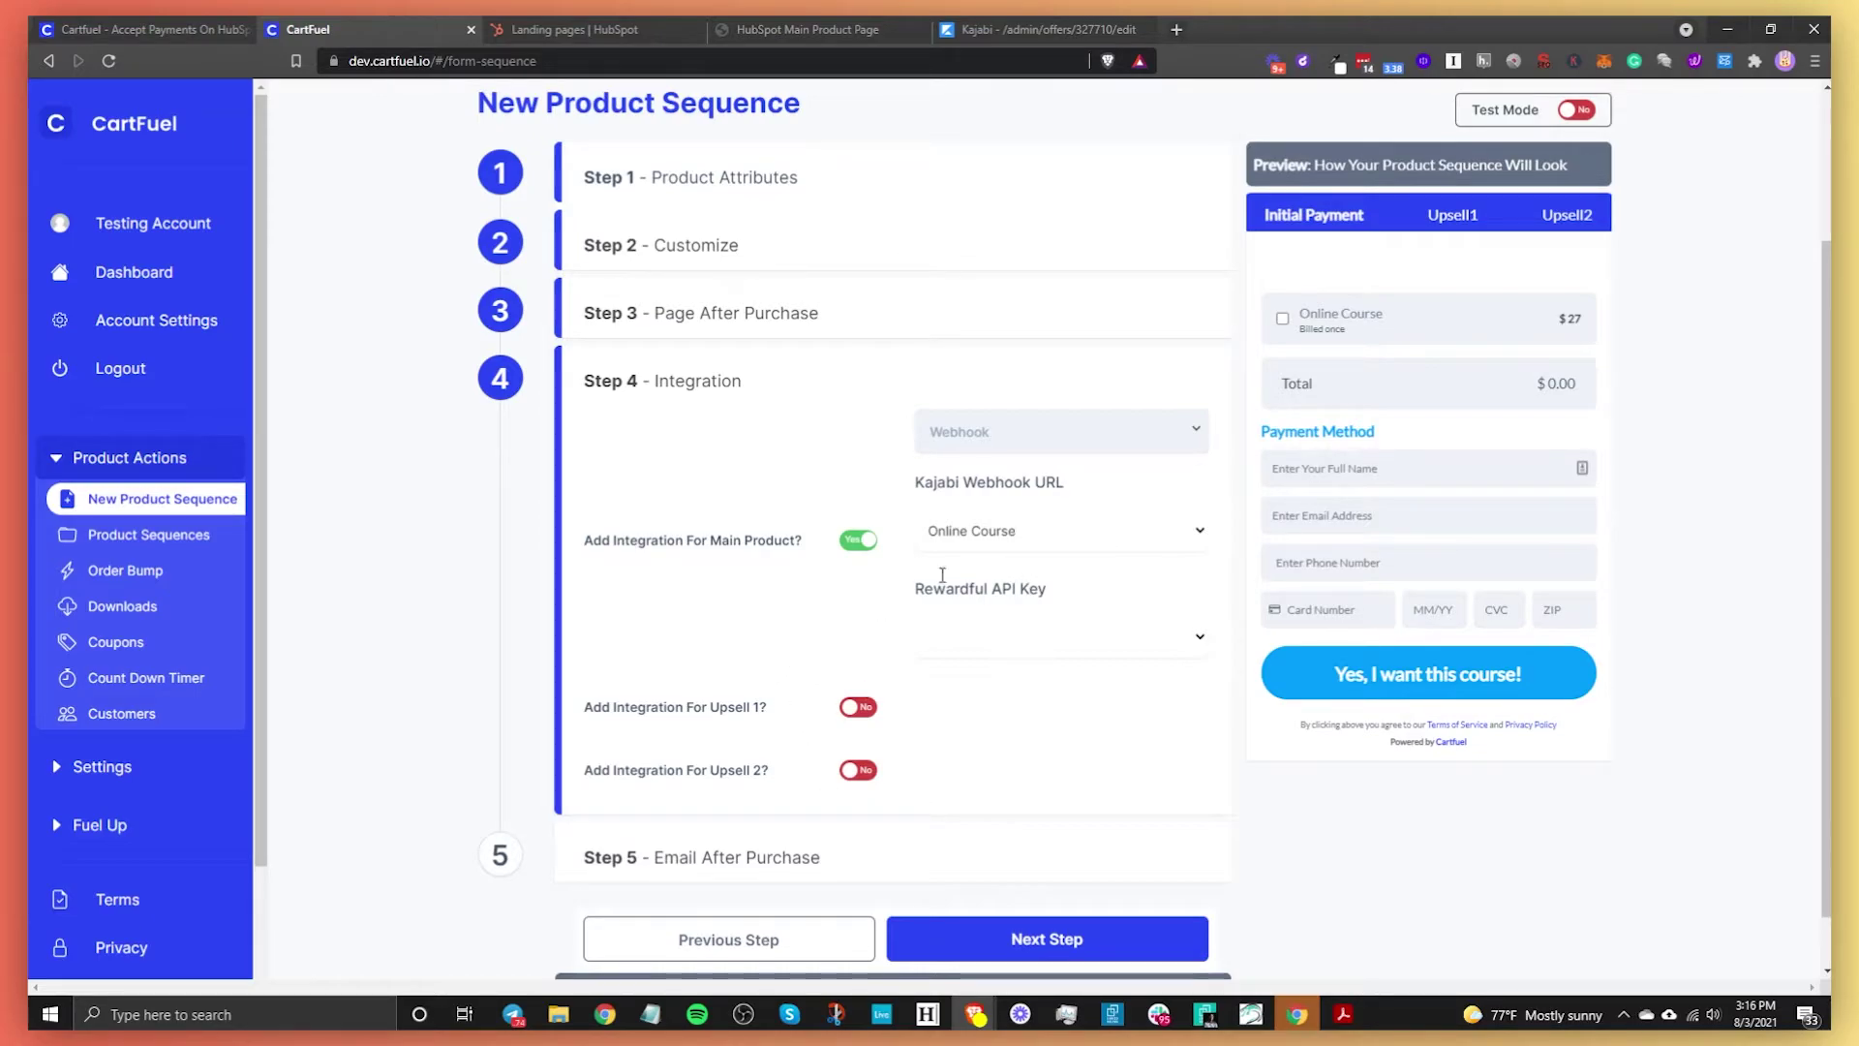
pyautogui.click(993, 938)
pyautogui.scroll(-2, 819, 736)
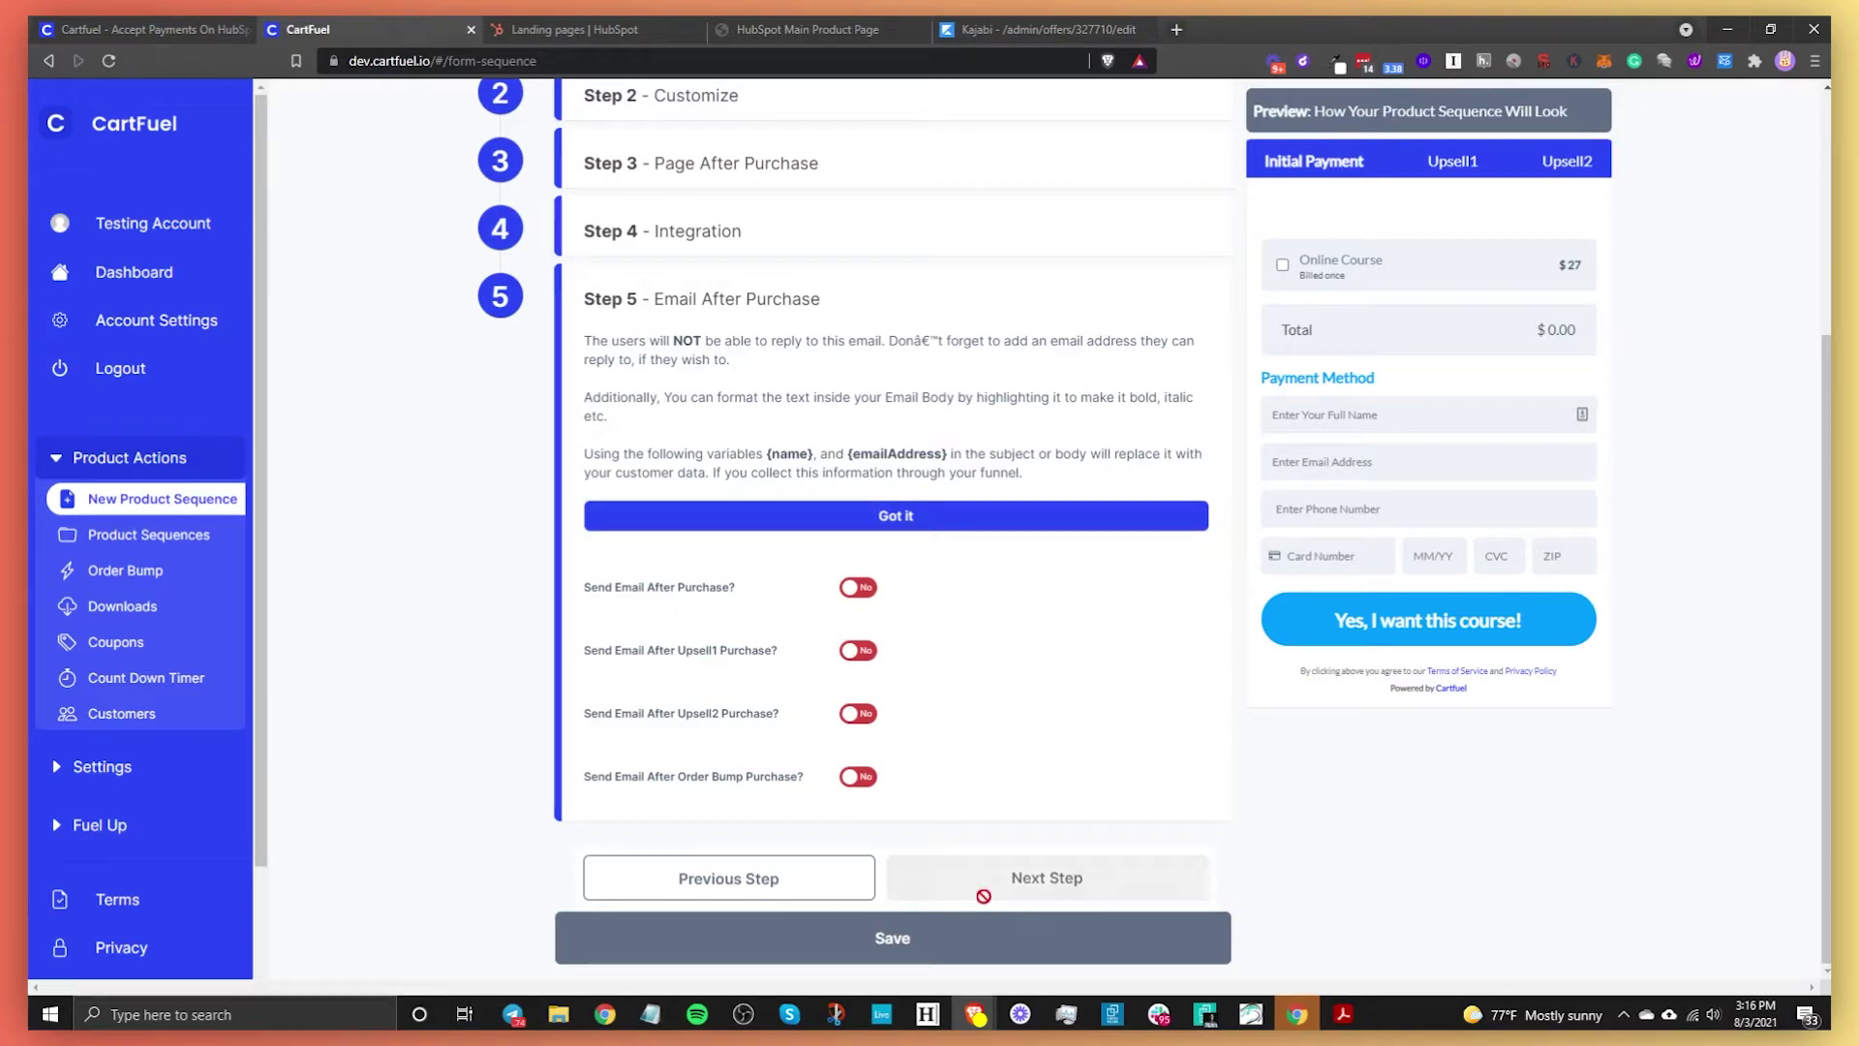
# Save the product sequence to reveal its embed code, then go to HubSpot's landing pages list
pyautogui.click(1011, 931)
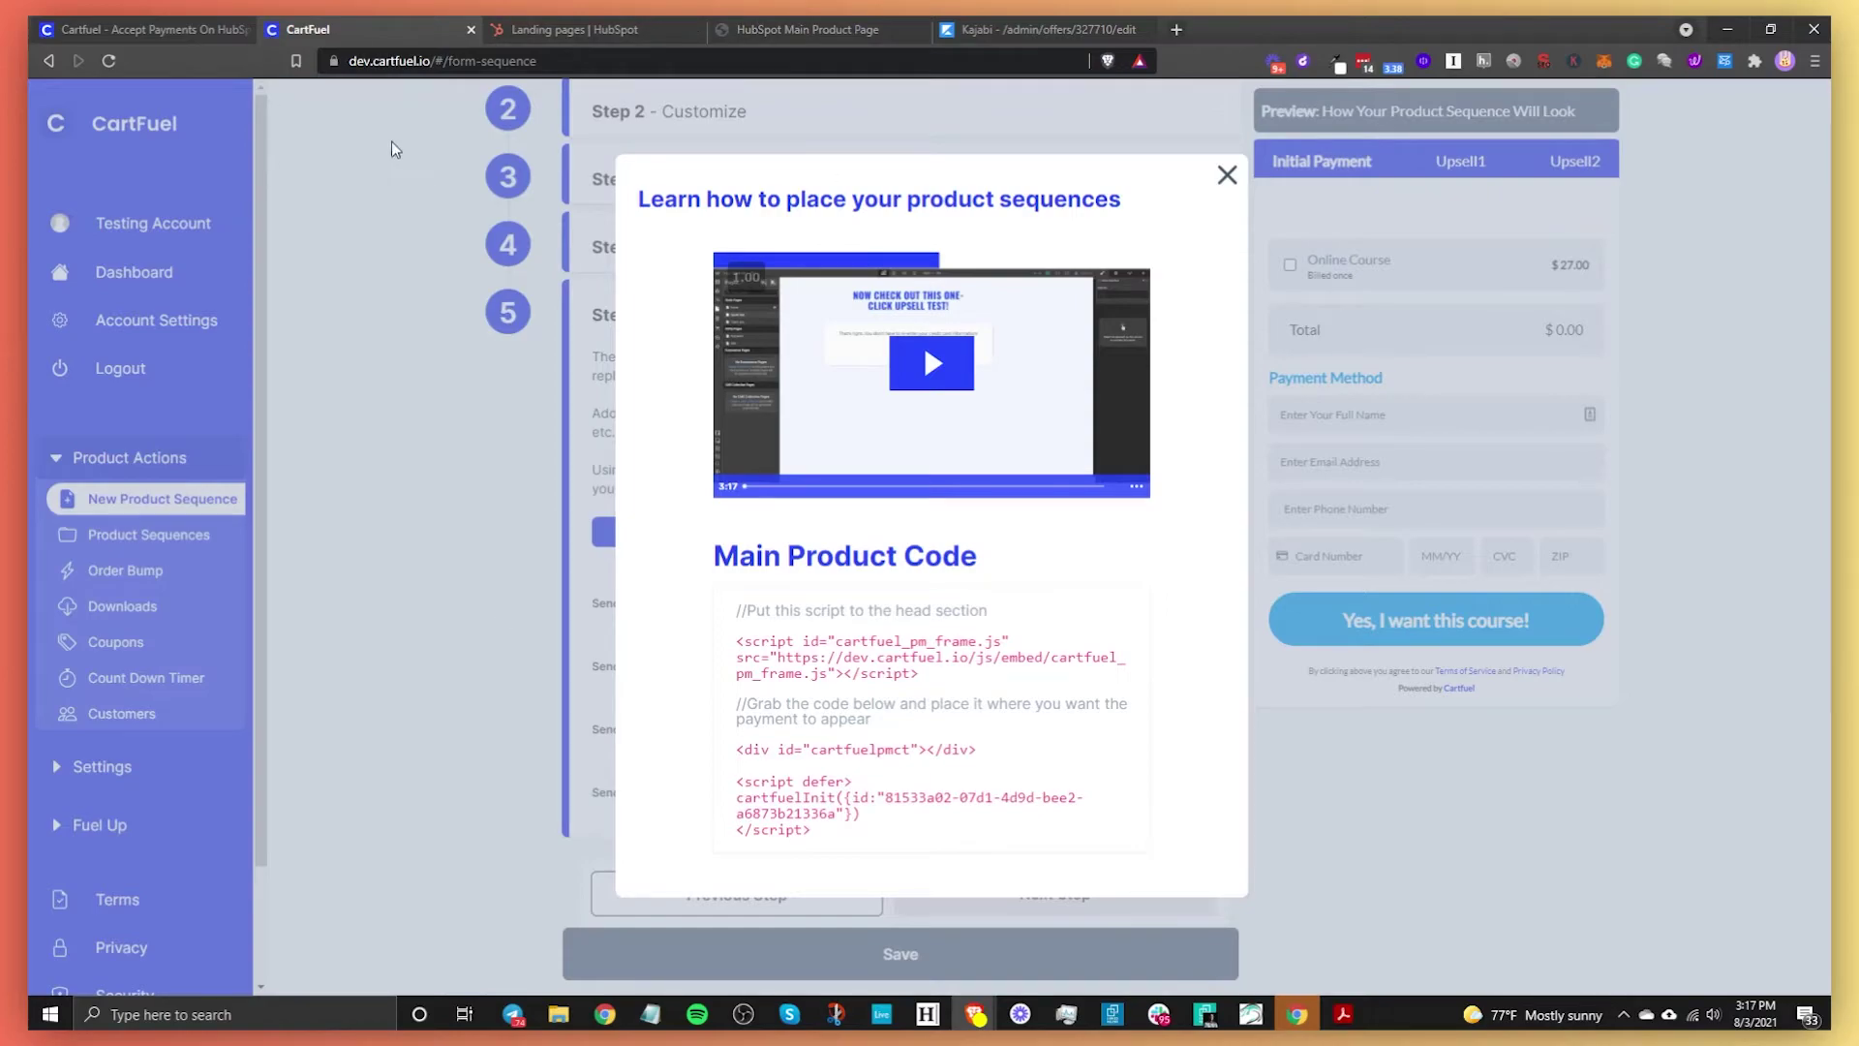
pyautogui.click(575, 29)
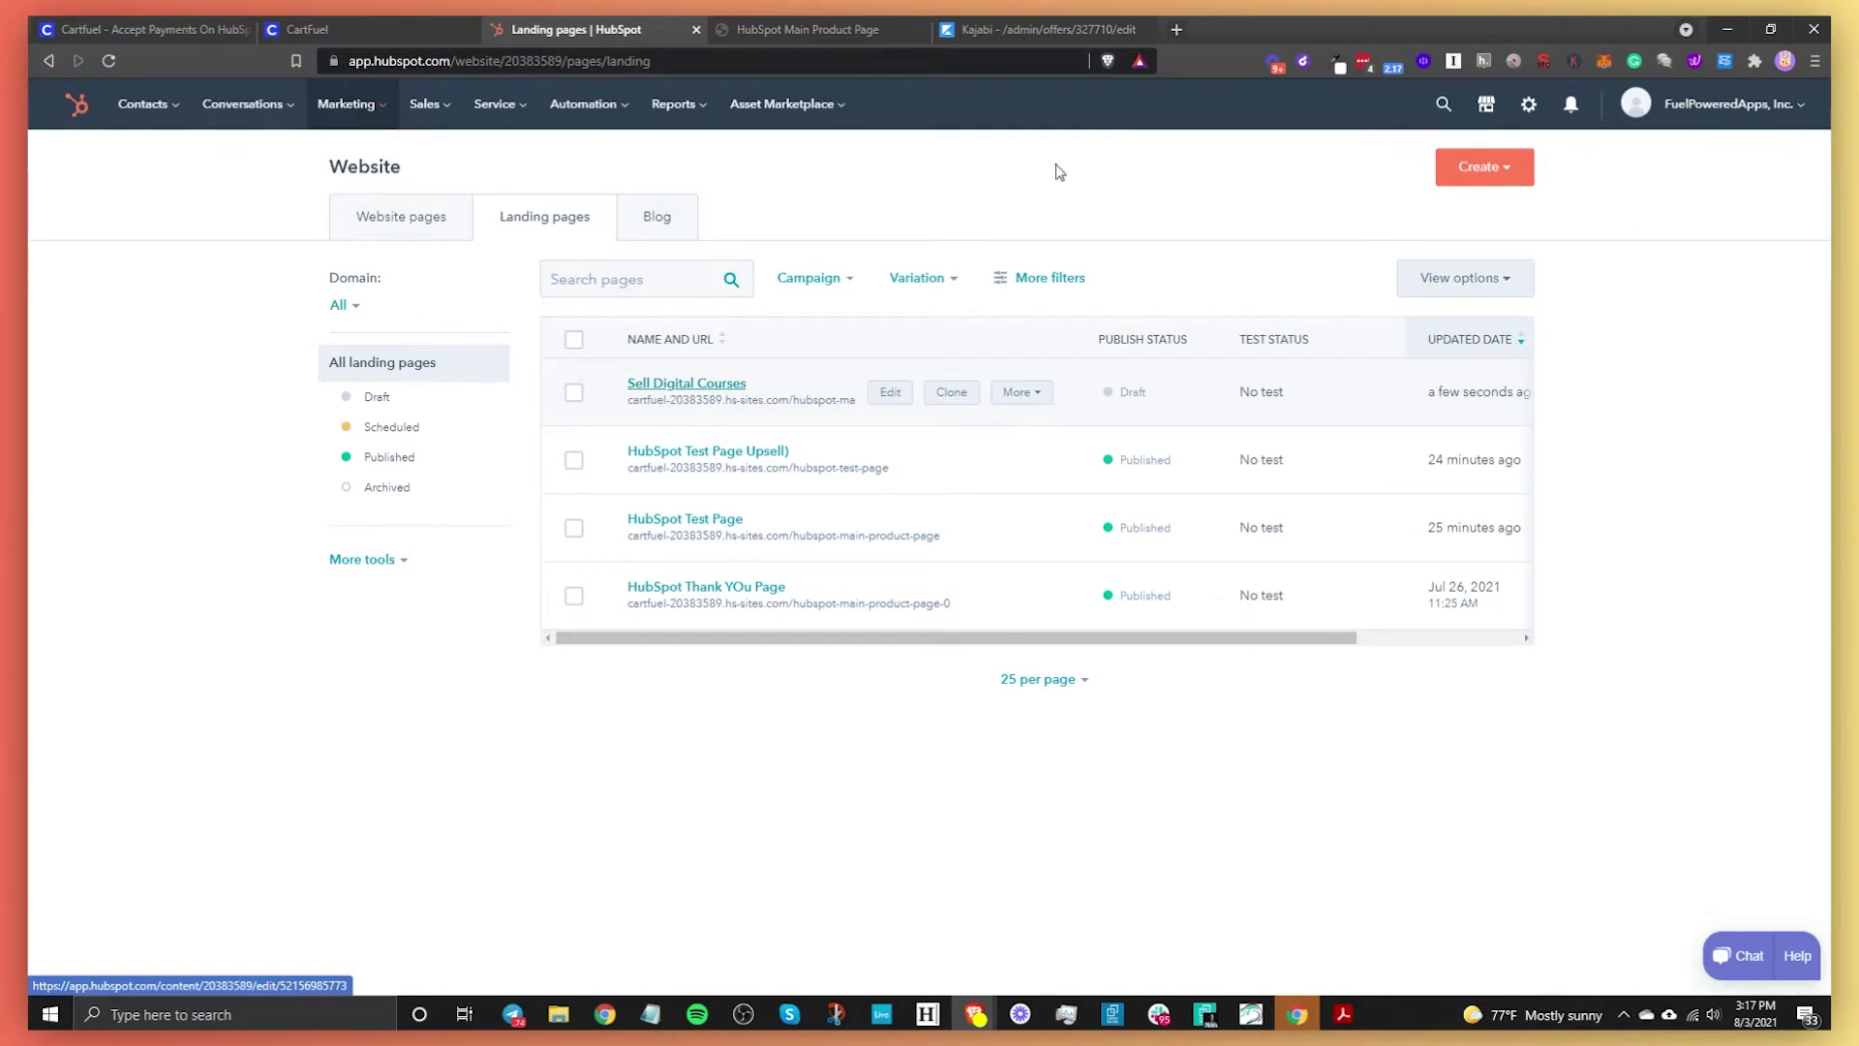
pyautogui.click(1487, 104)
pyautogui.click(1488, 294)
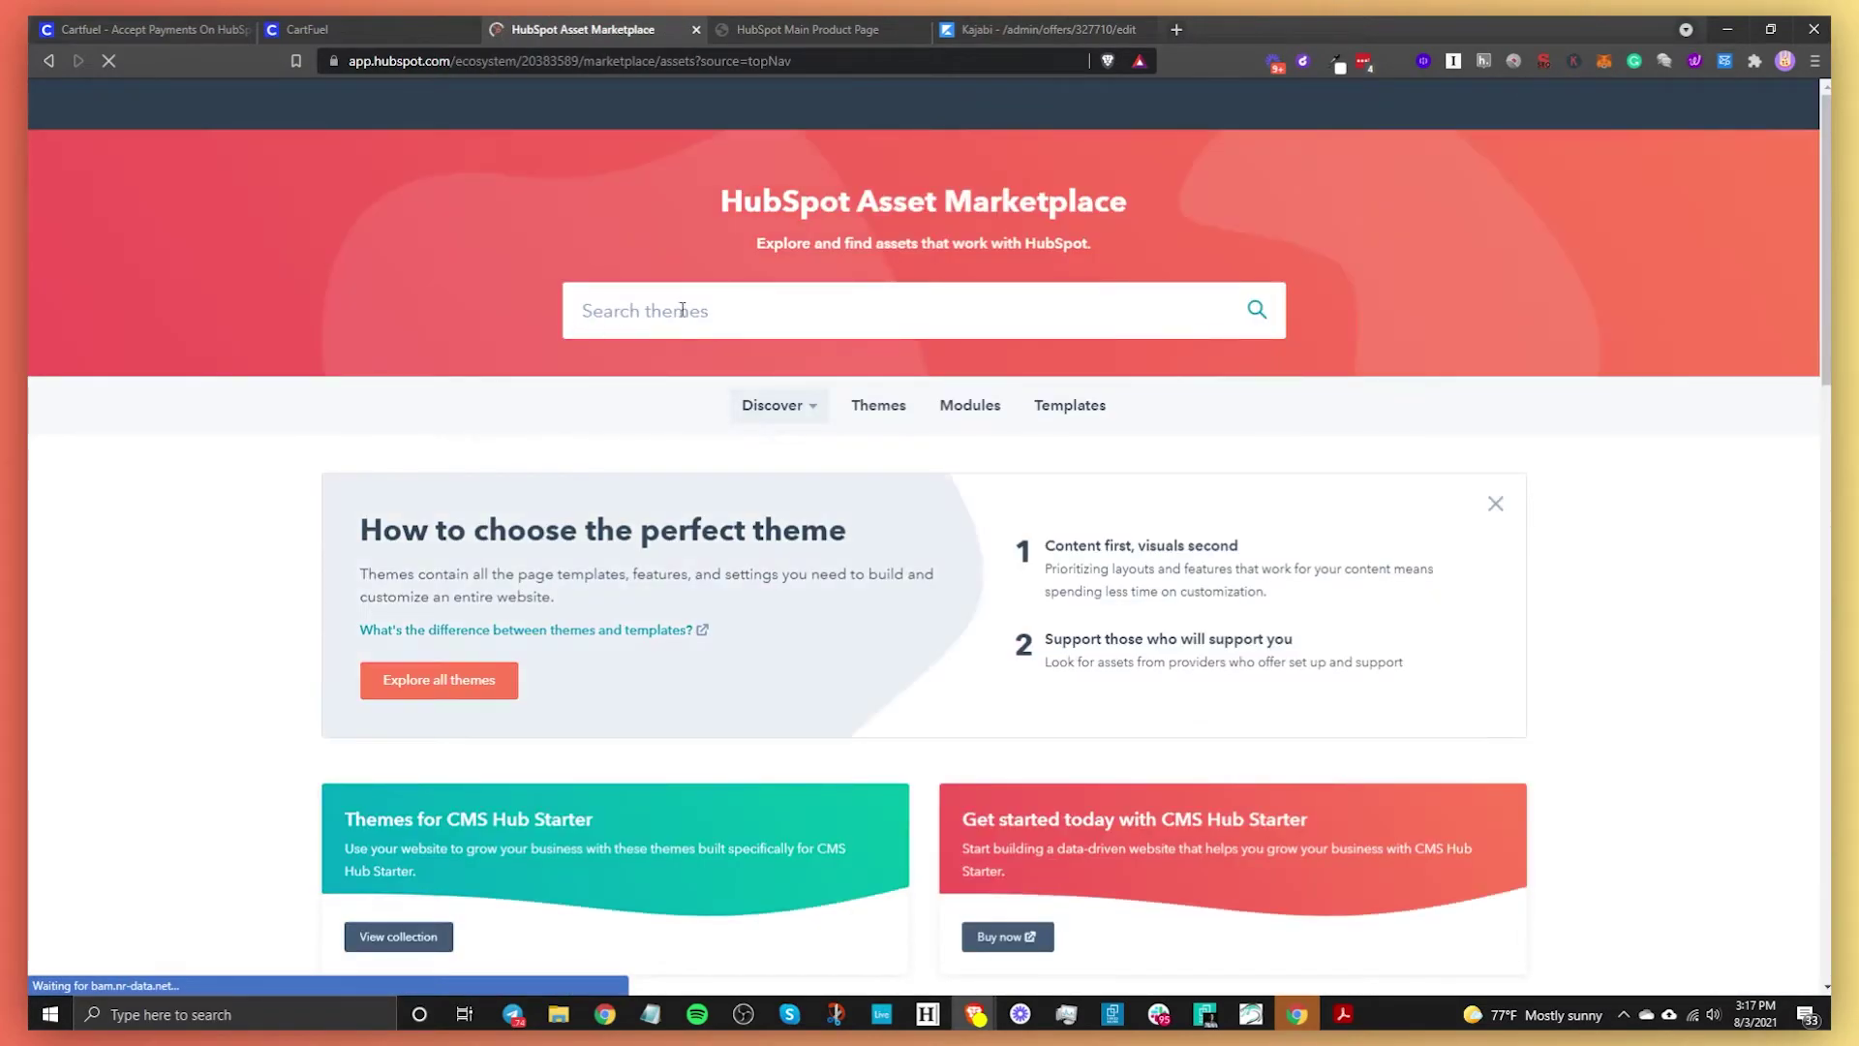
pyautogui.click(681, 310)
pyautogui.write('ht')
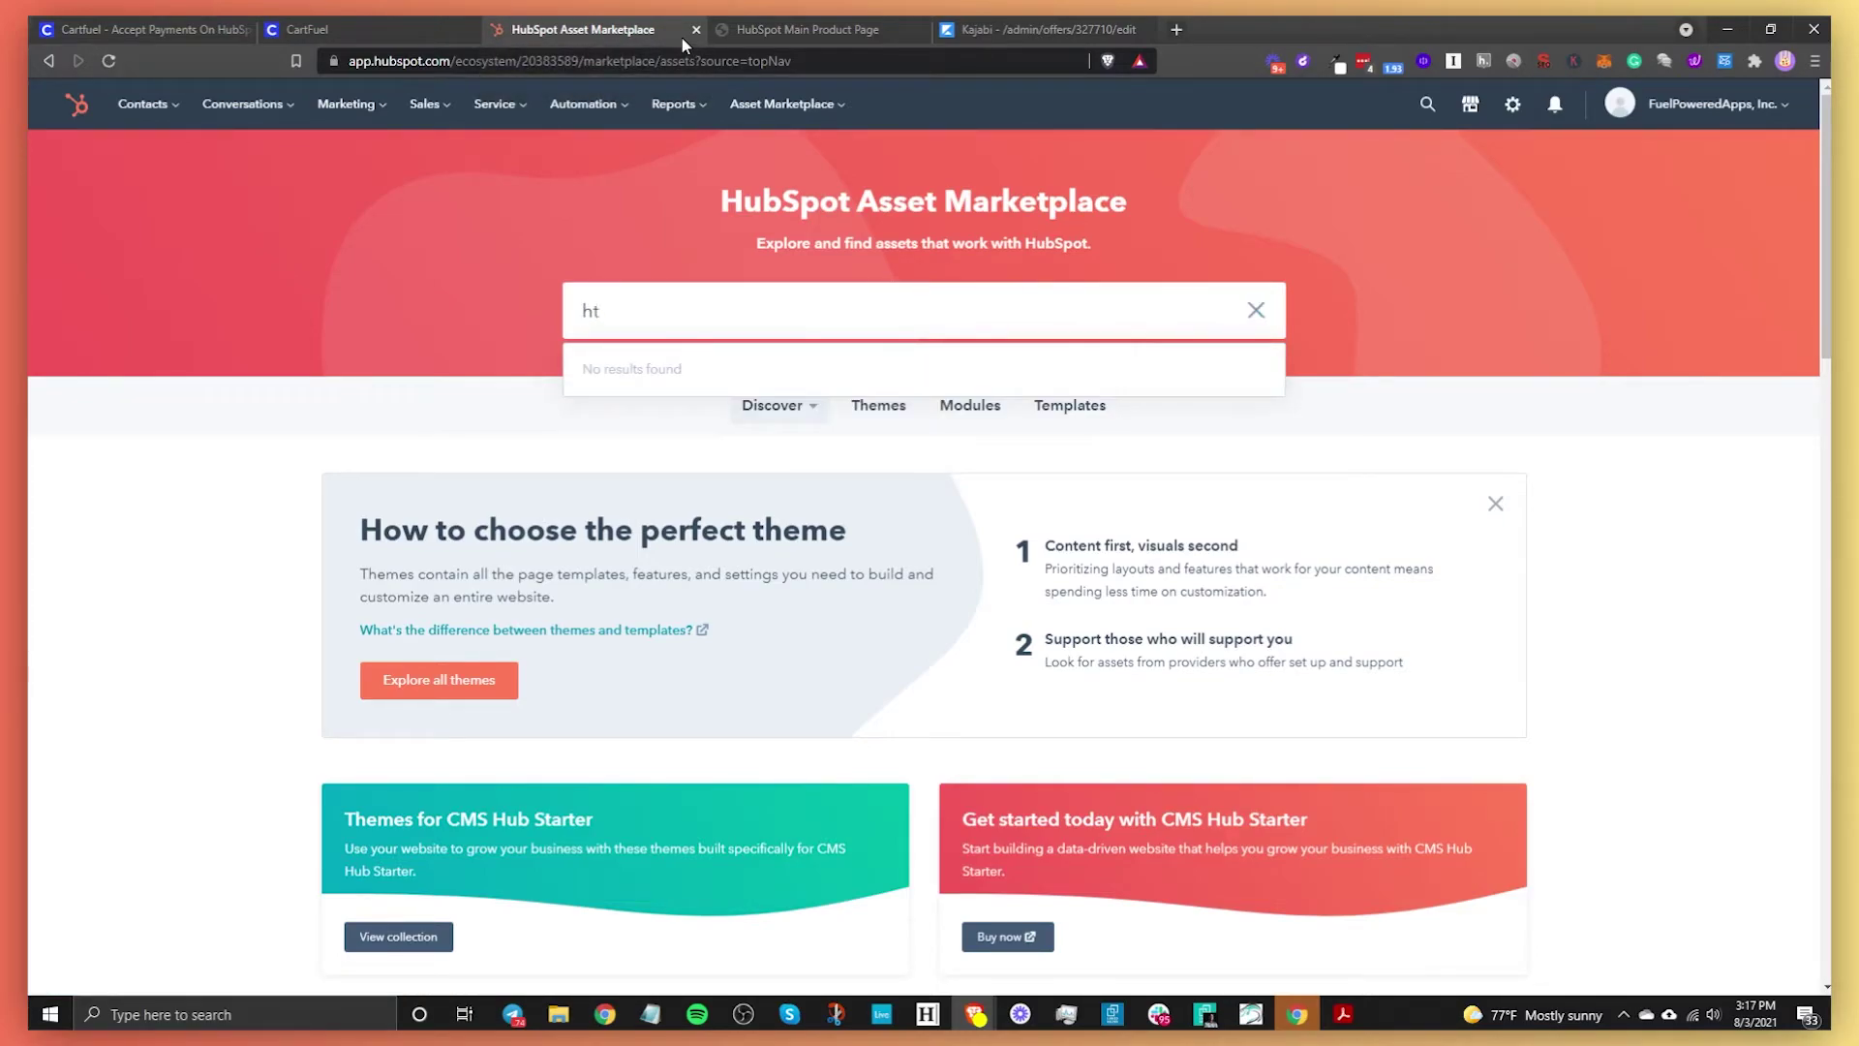
pyautogui.write('ml')
pyautogui.press('Return')
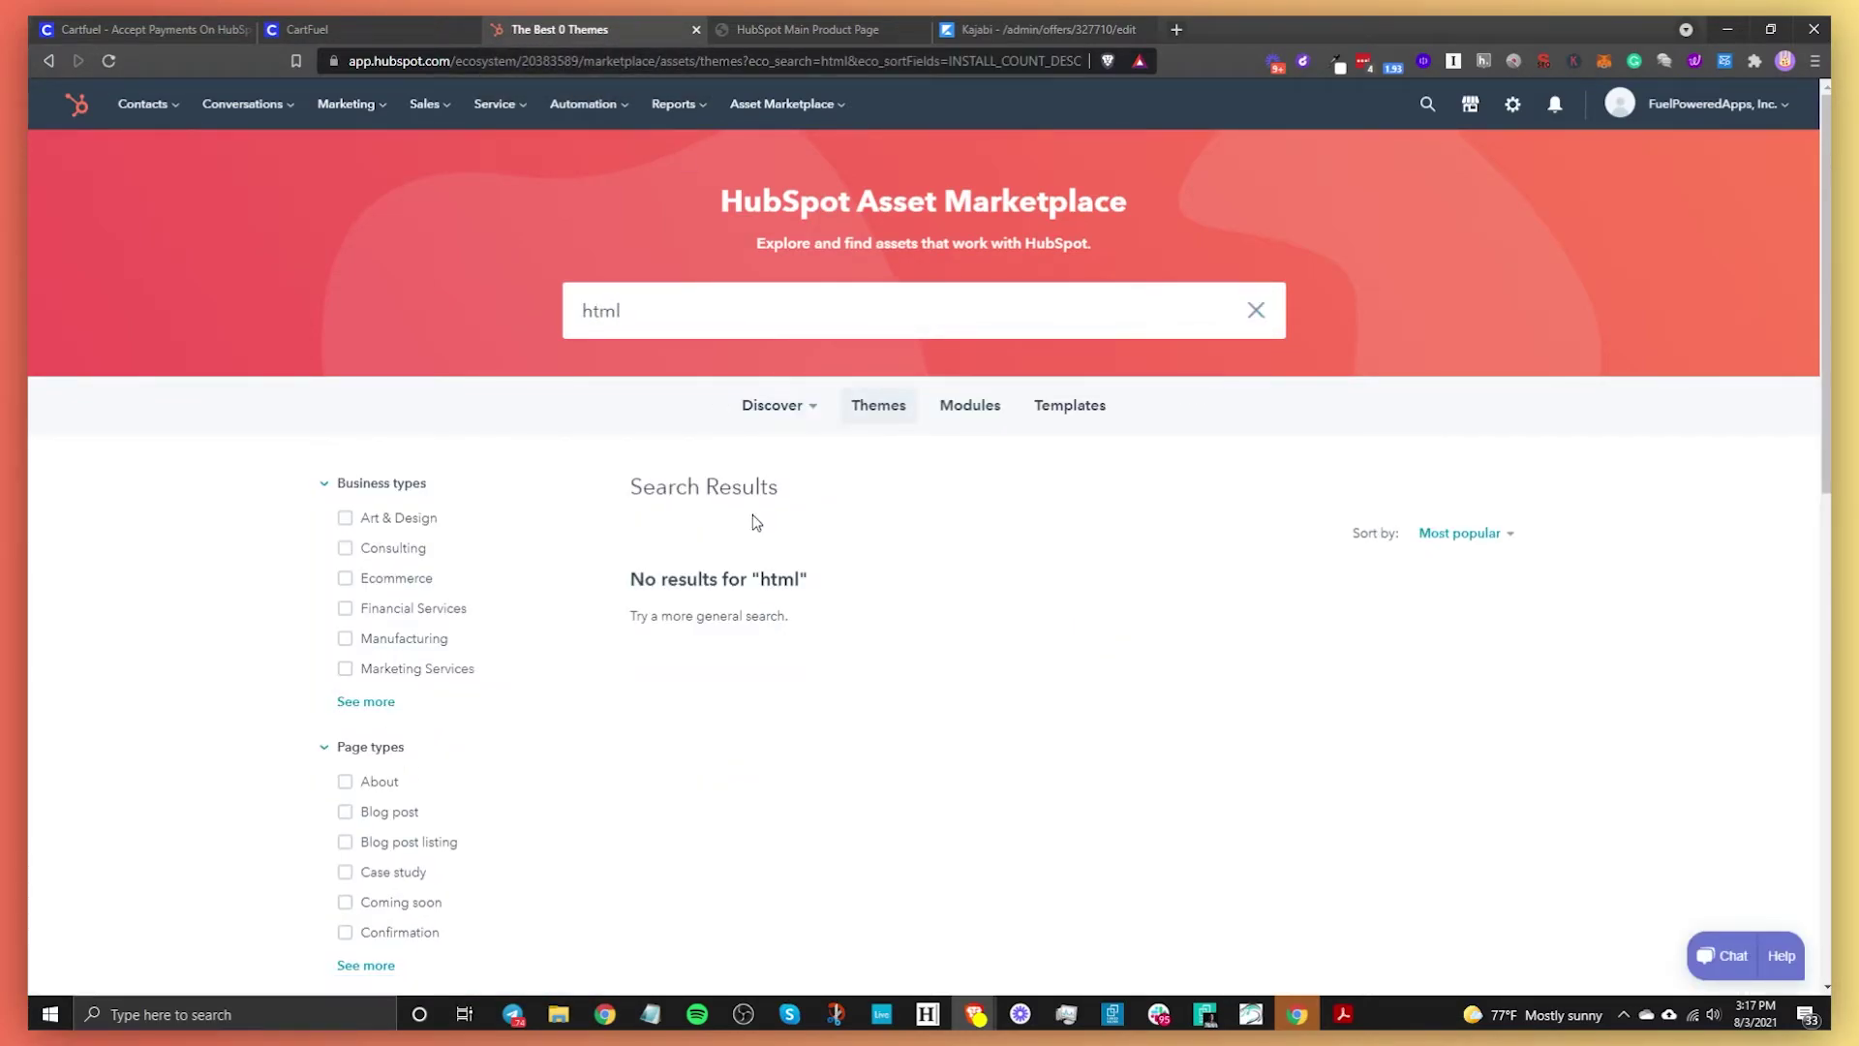
pyautogui.click(968, 405)
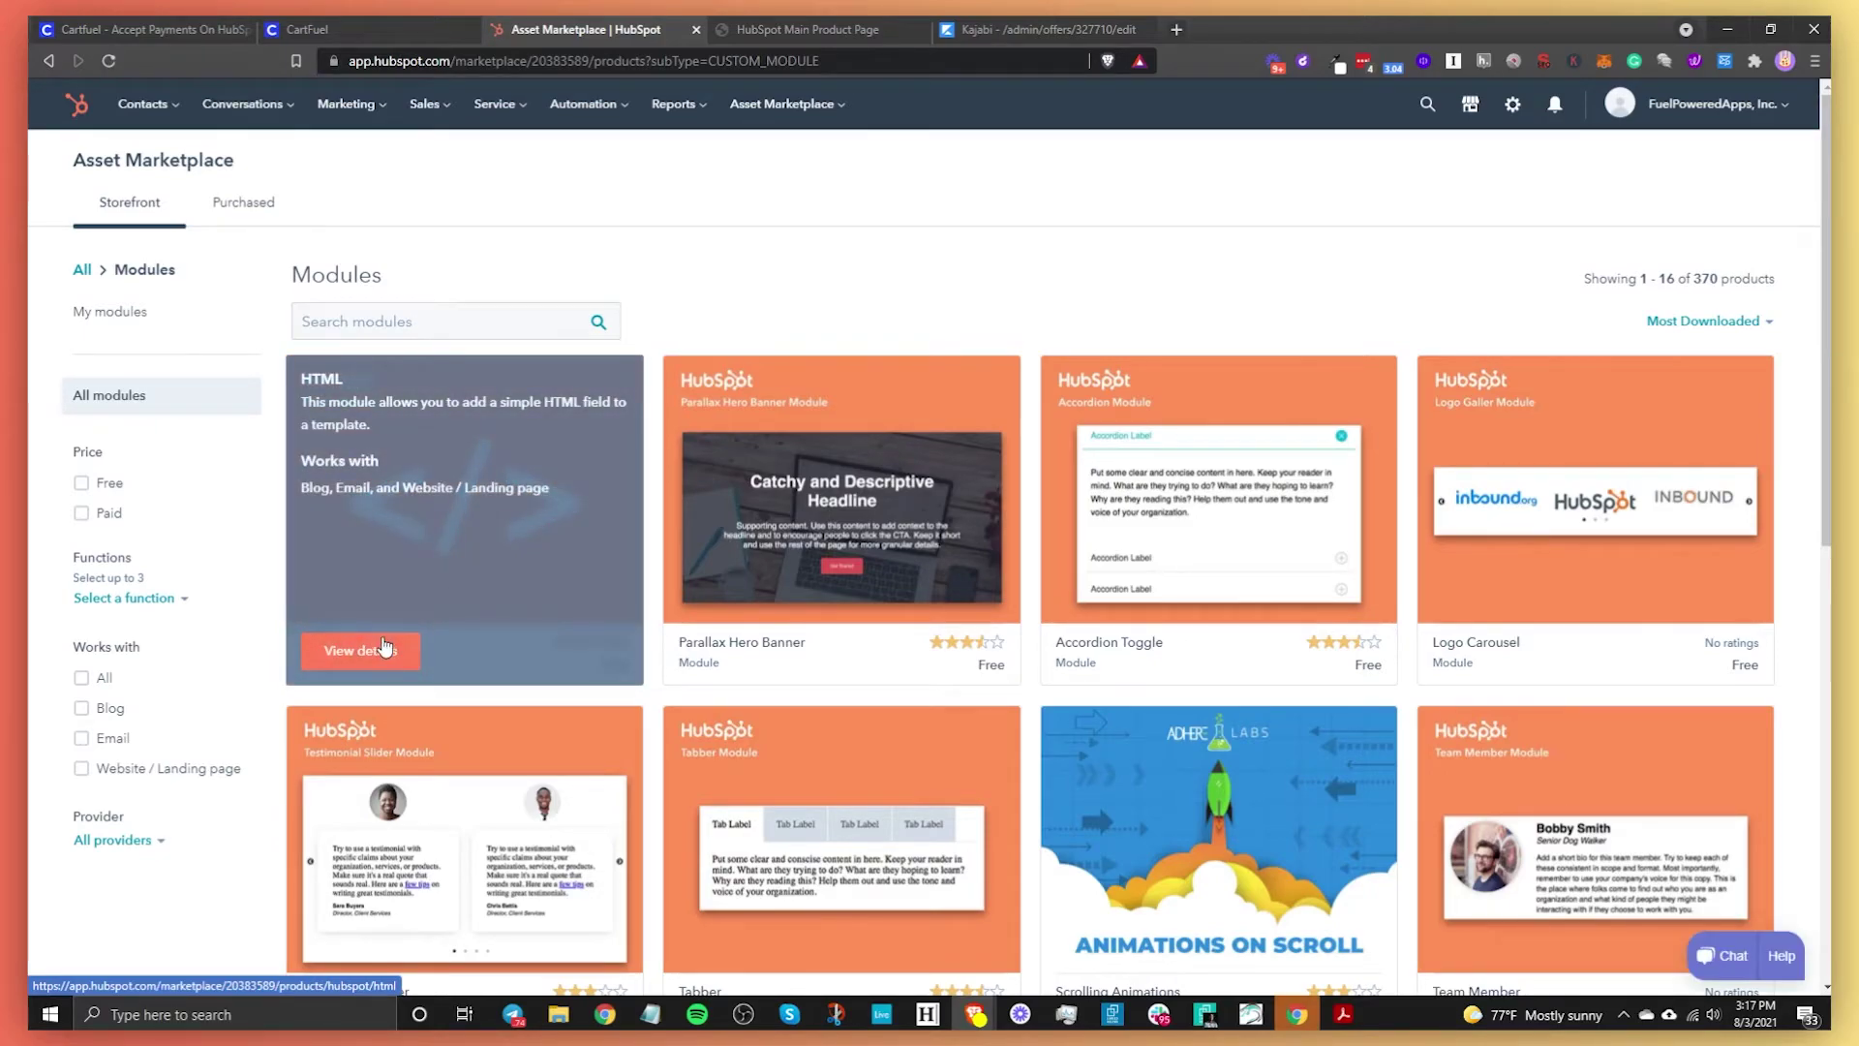
pyautogui.click(383, 646)
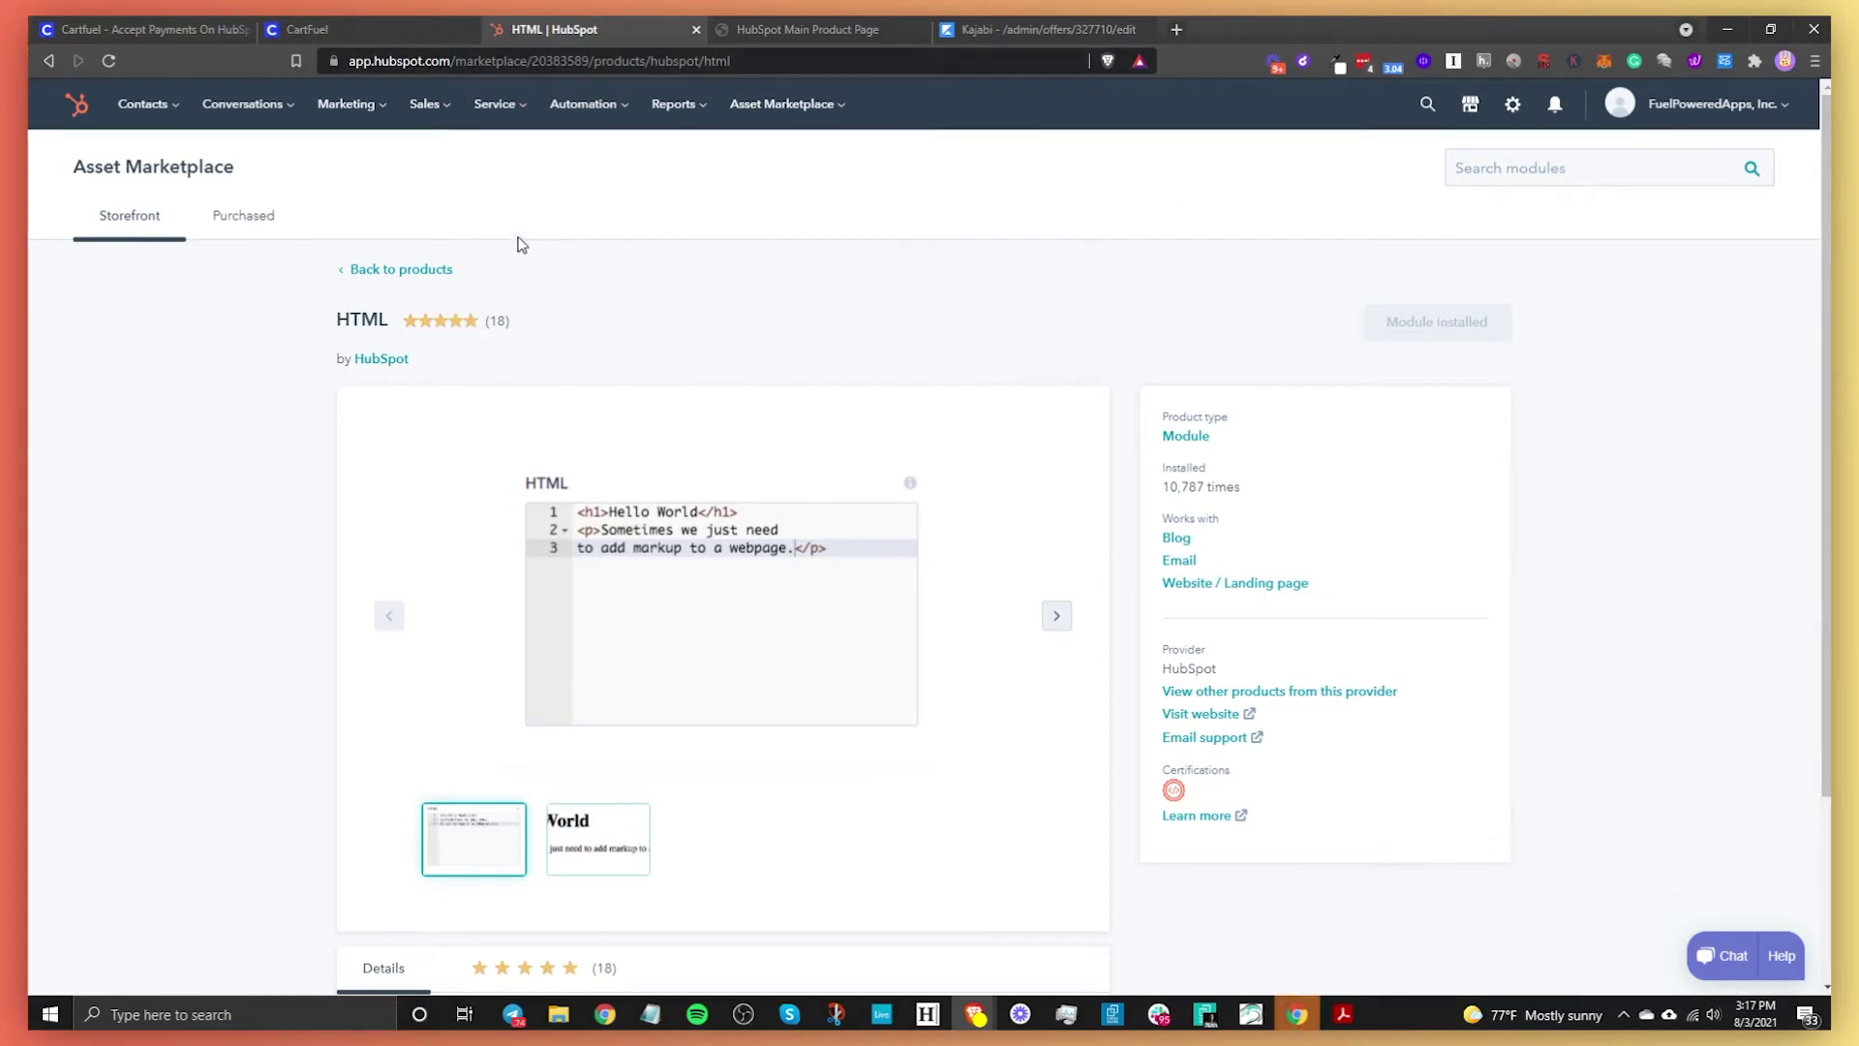
pyautogui.click(347, 105)
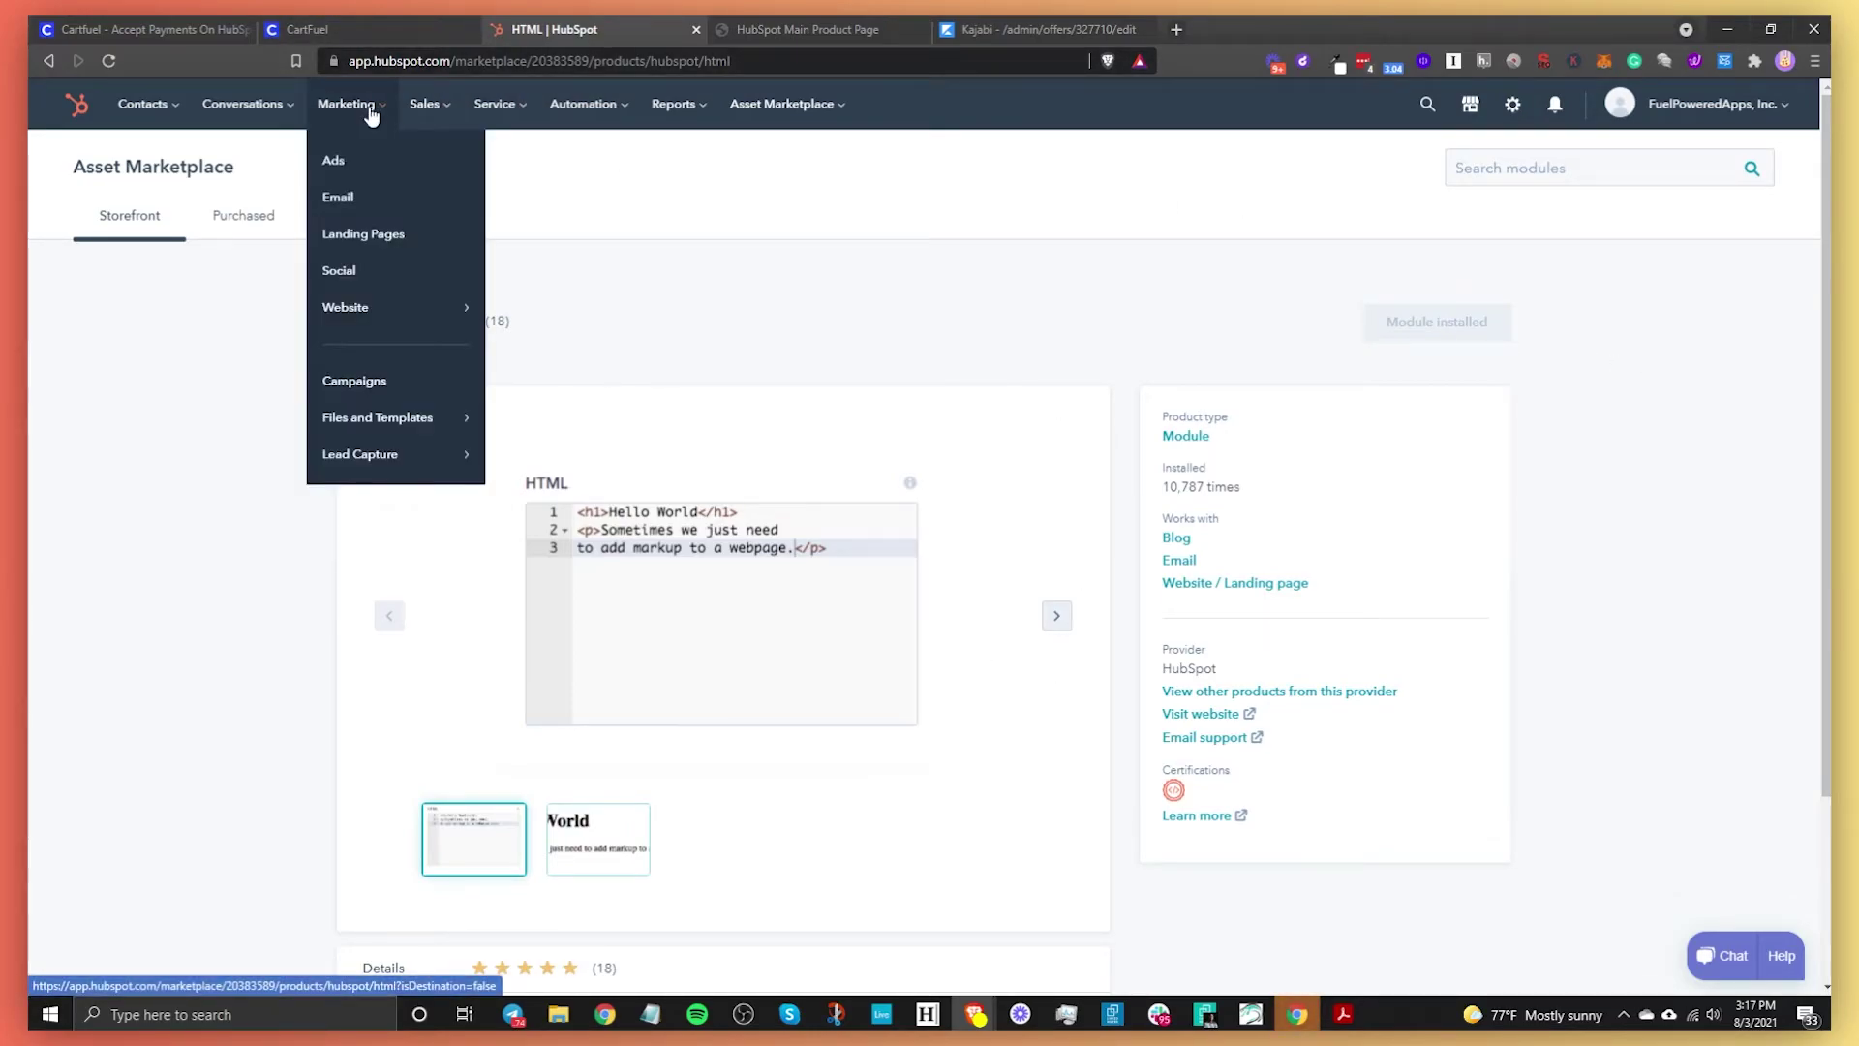
pyautogui.moveTo(408, 451)
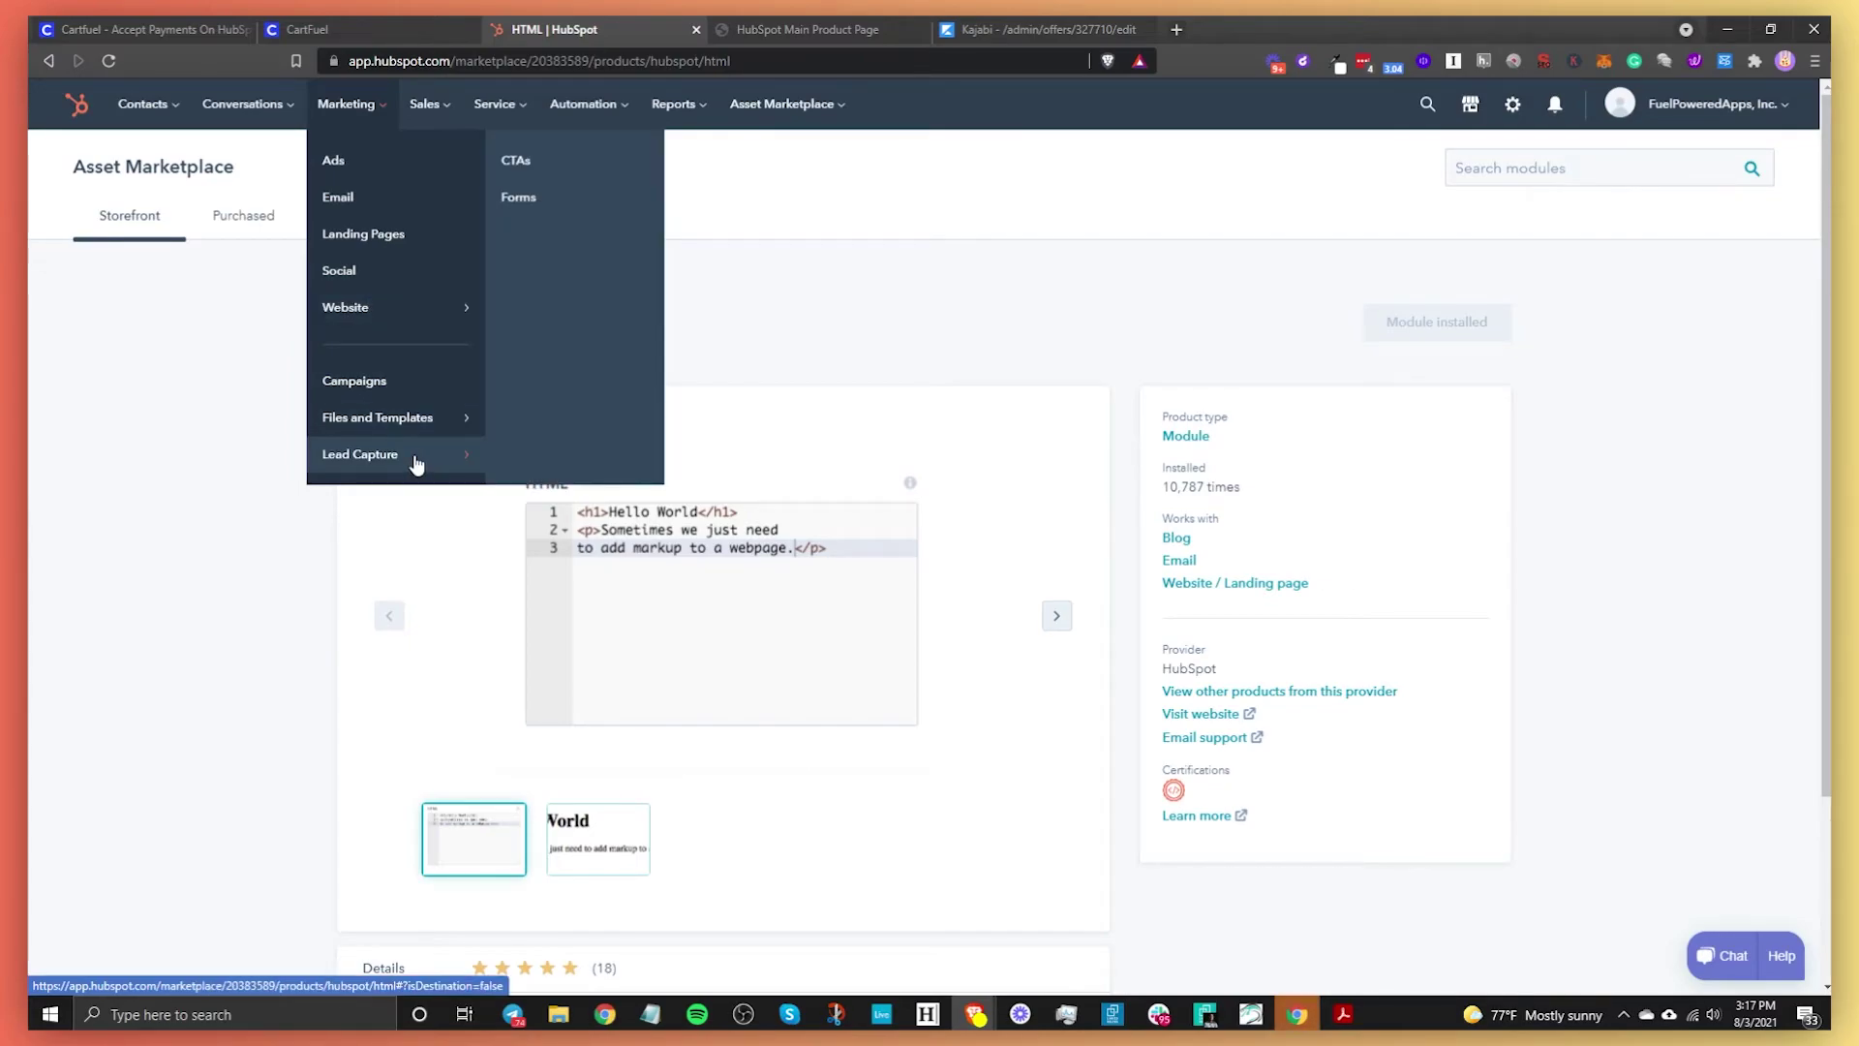
pyautogui.click(622, 294)
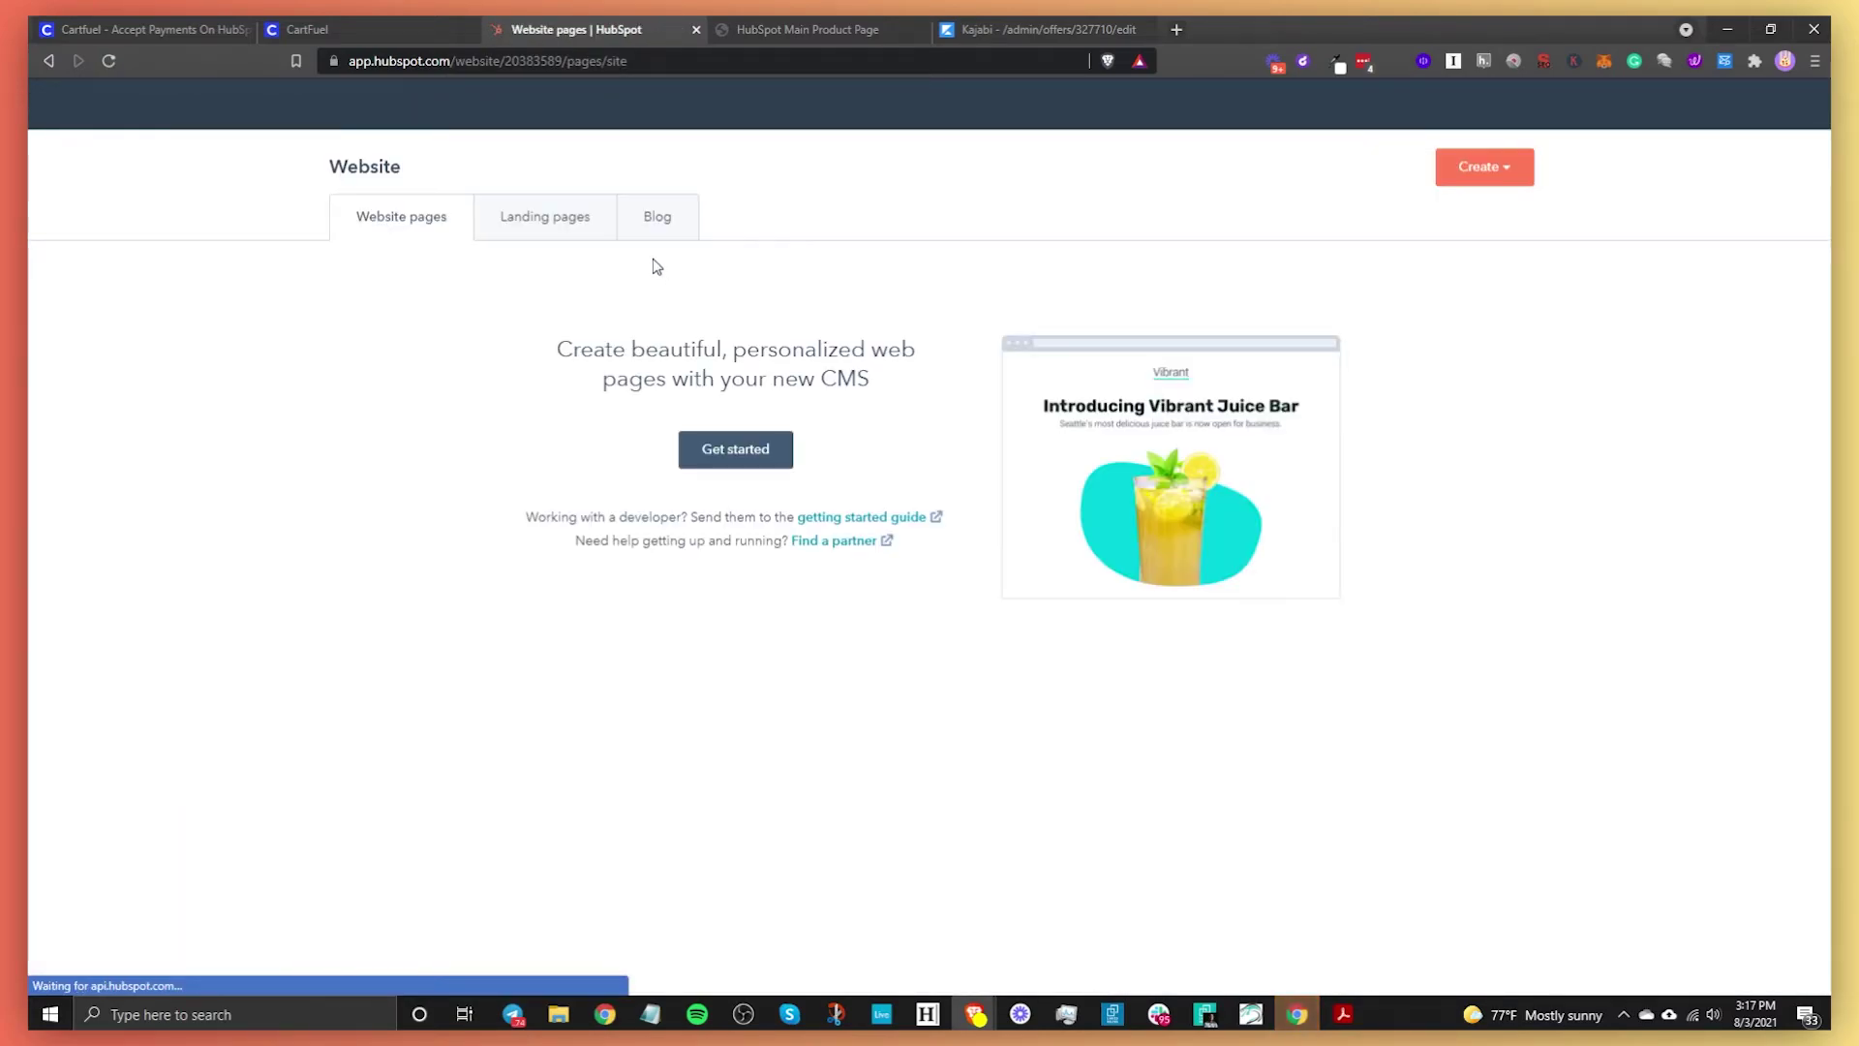
pyautogui.click(556, 221)
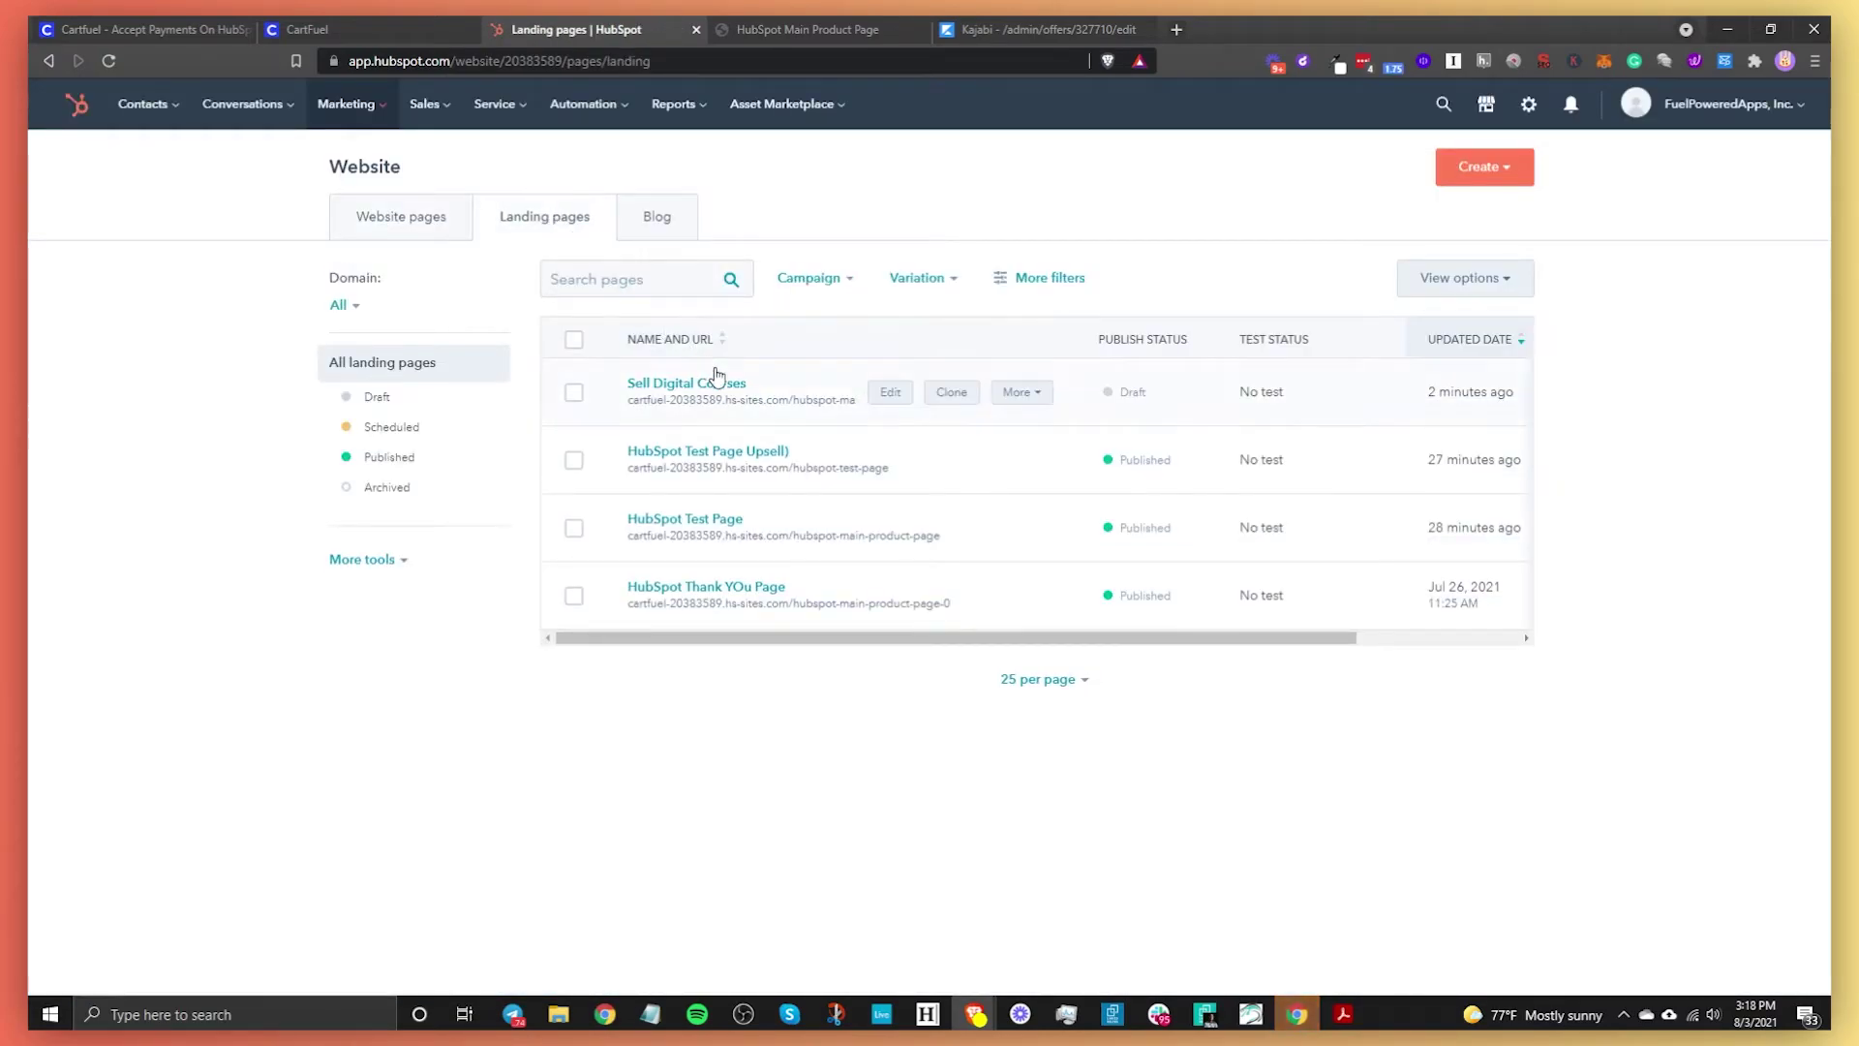
# Open Sell Digital Courses in the editor and delete its old CartFuel checkout module
pyautogui.click(885, 392)
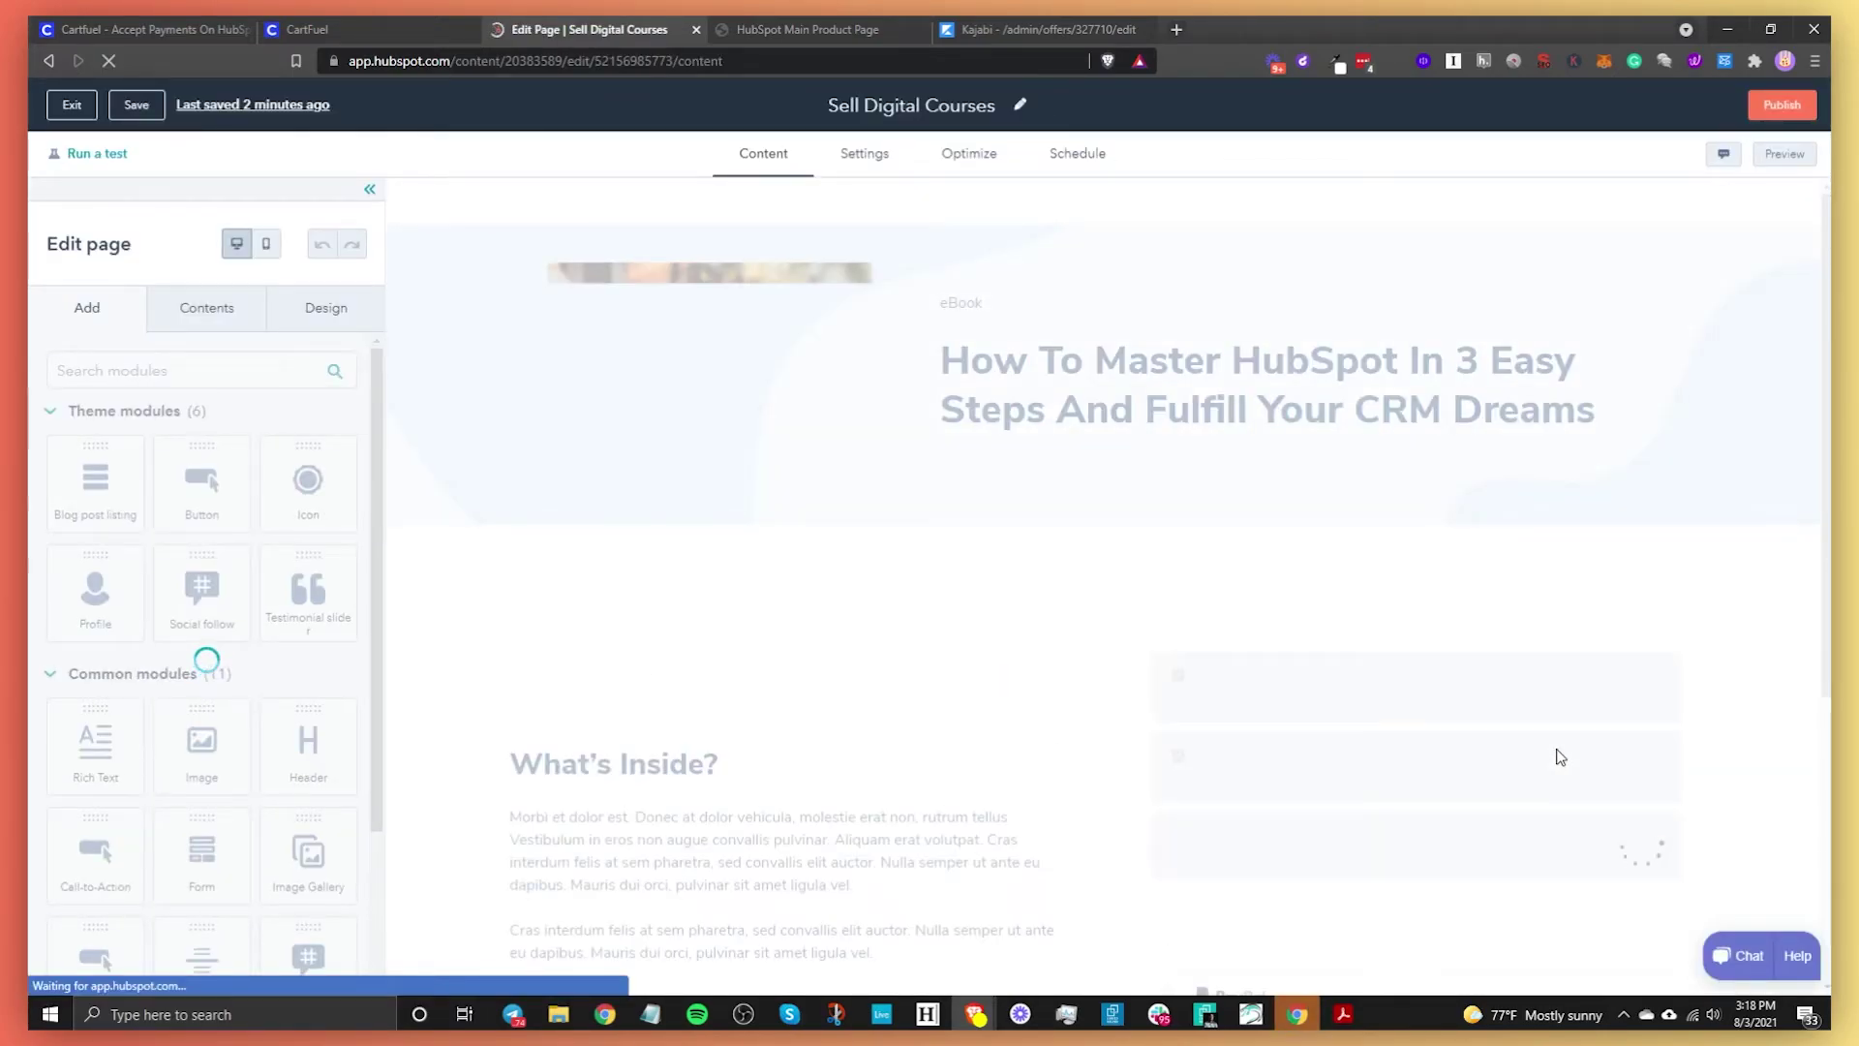
pyautogui.scroll(-4, 1569, 693)
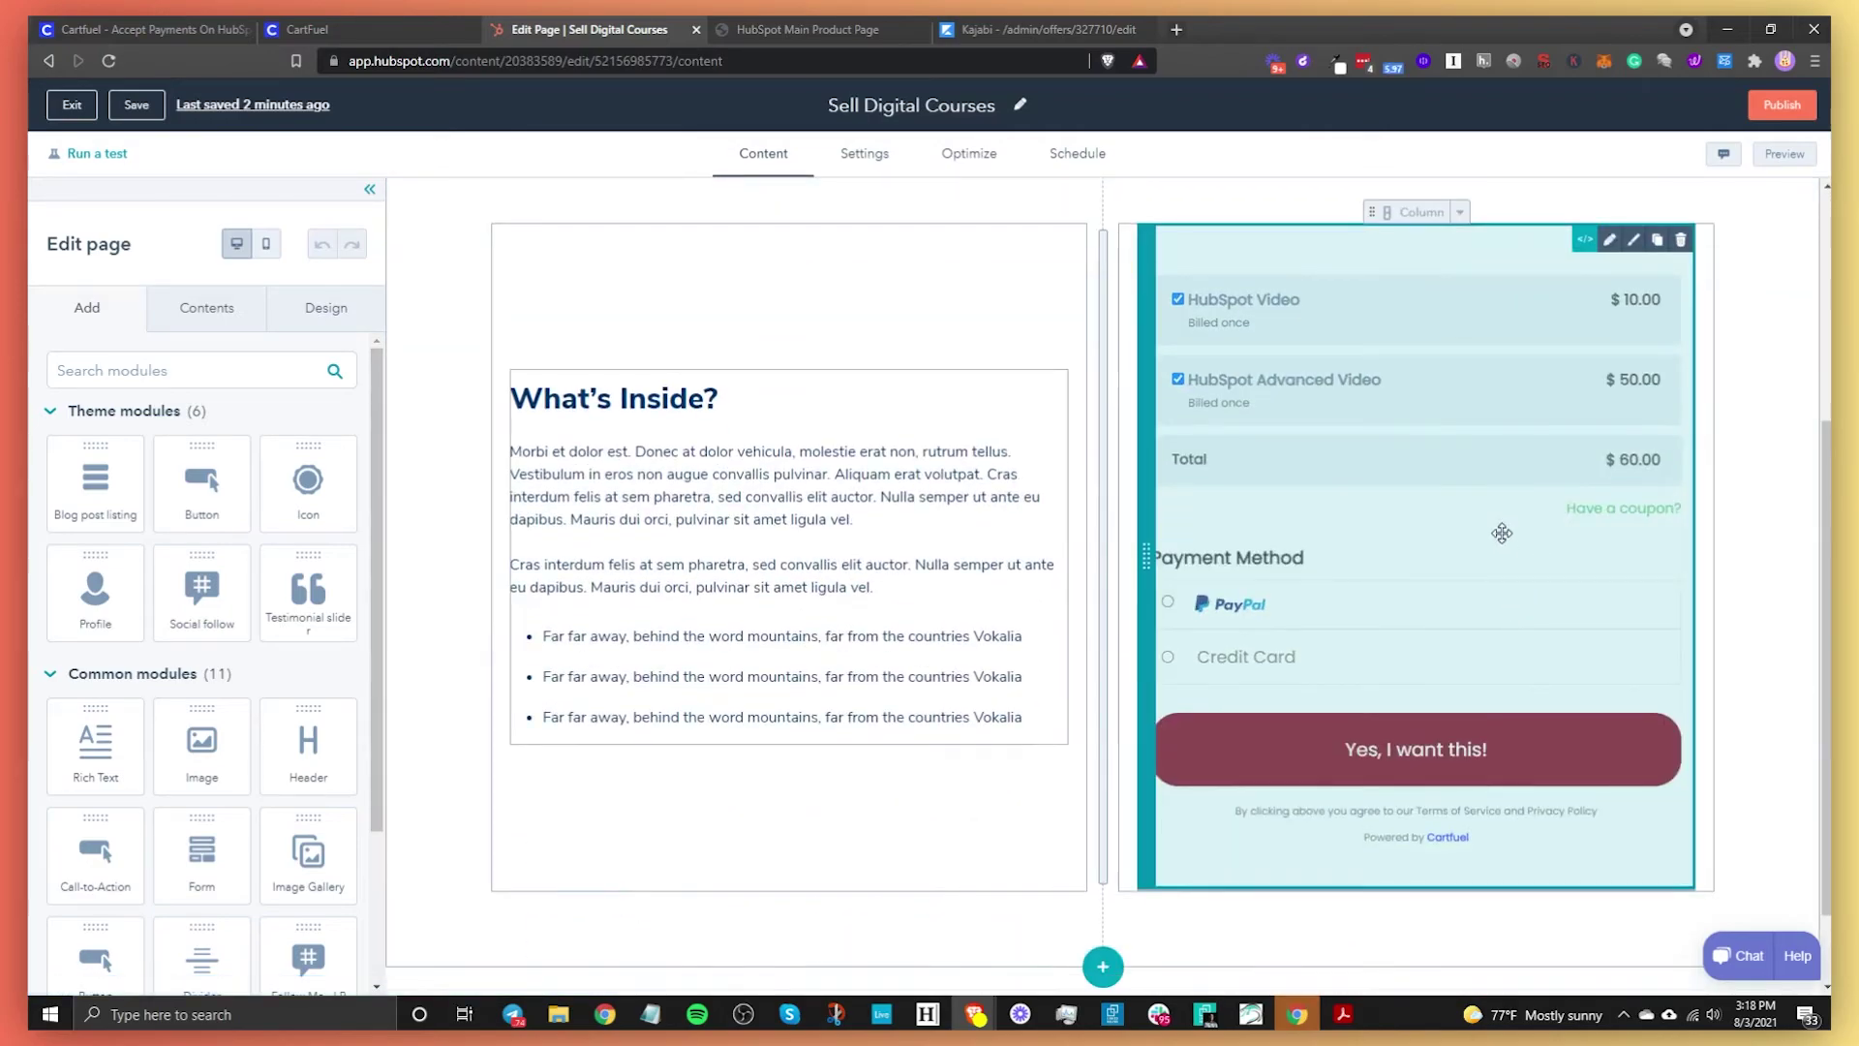
pyautogui.click(1680, 239)
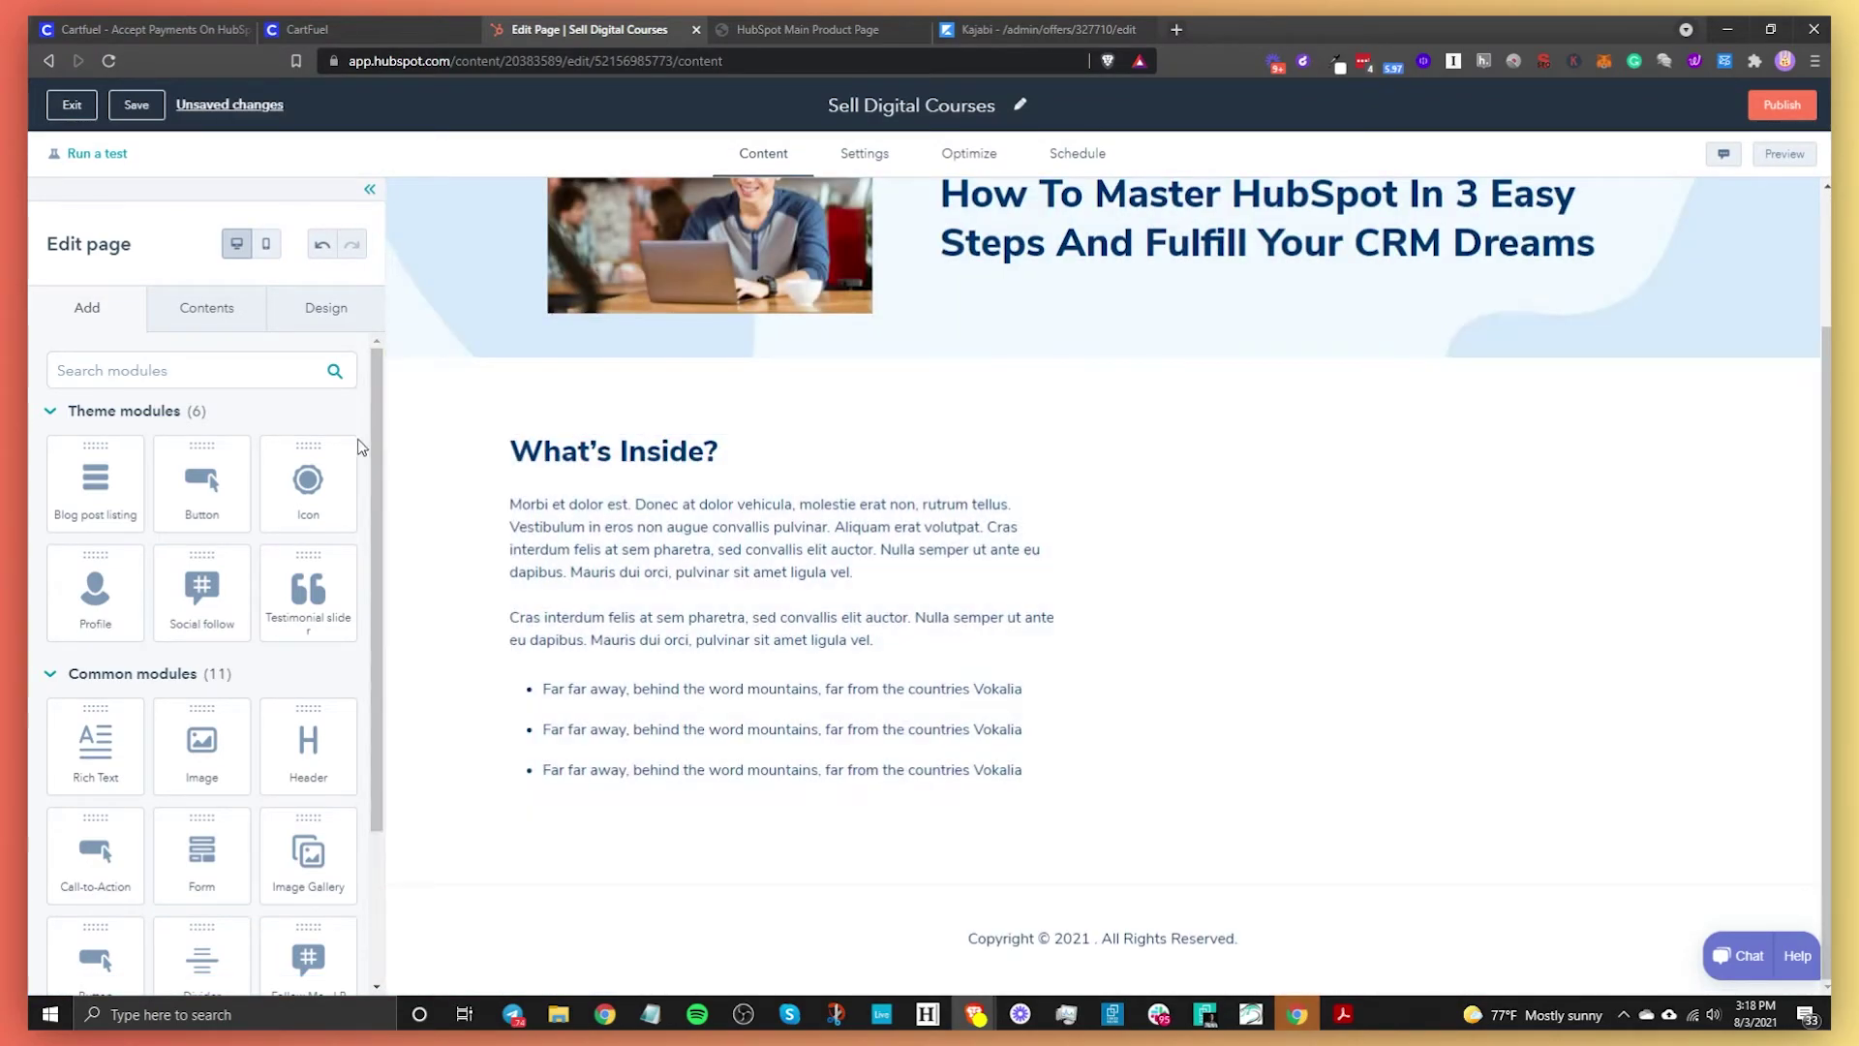
pyautogui.click(215, 373)
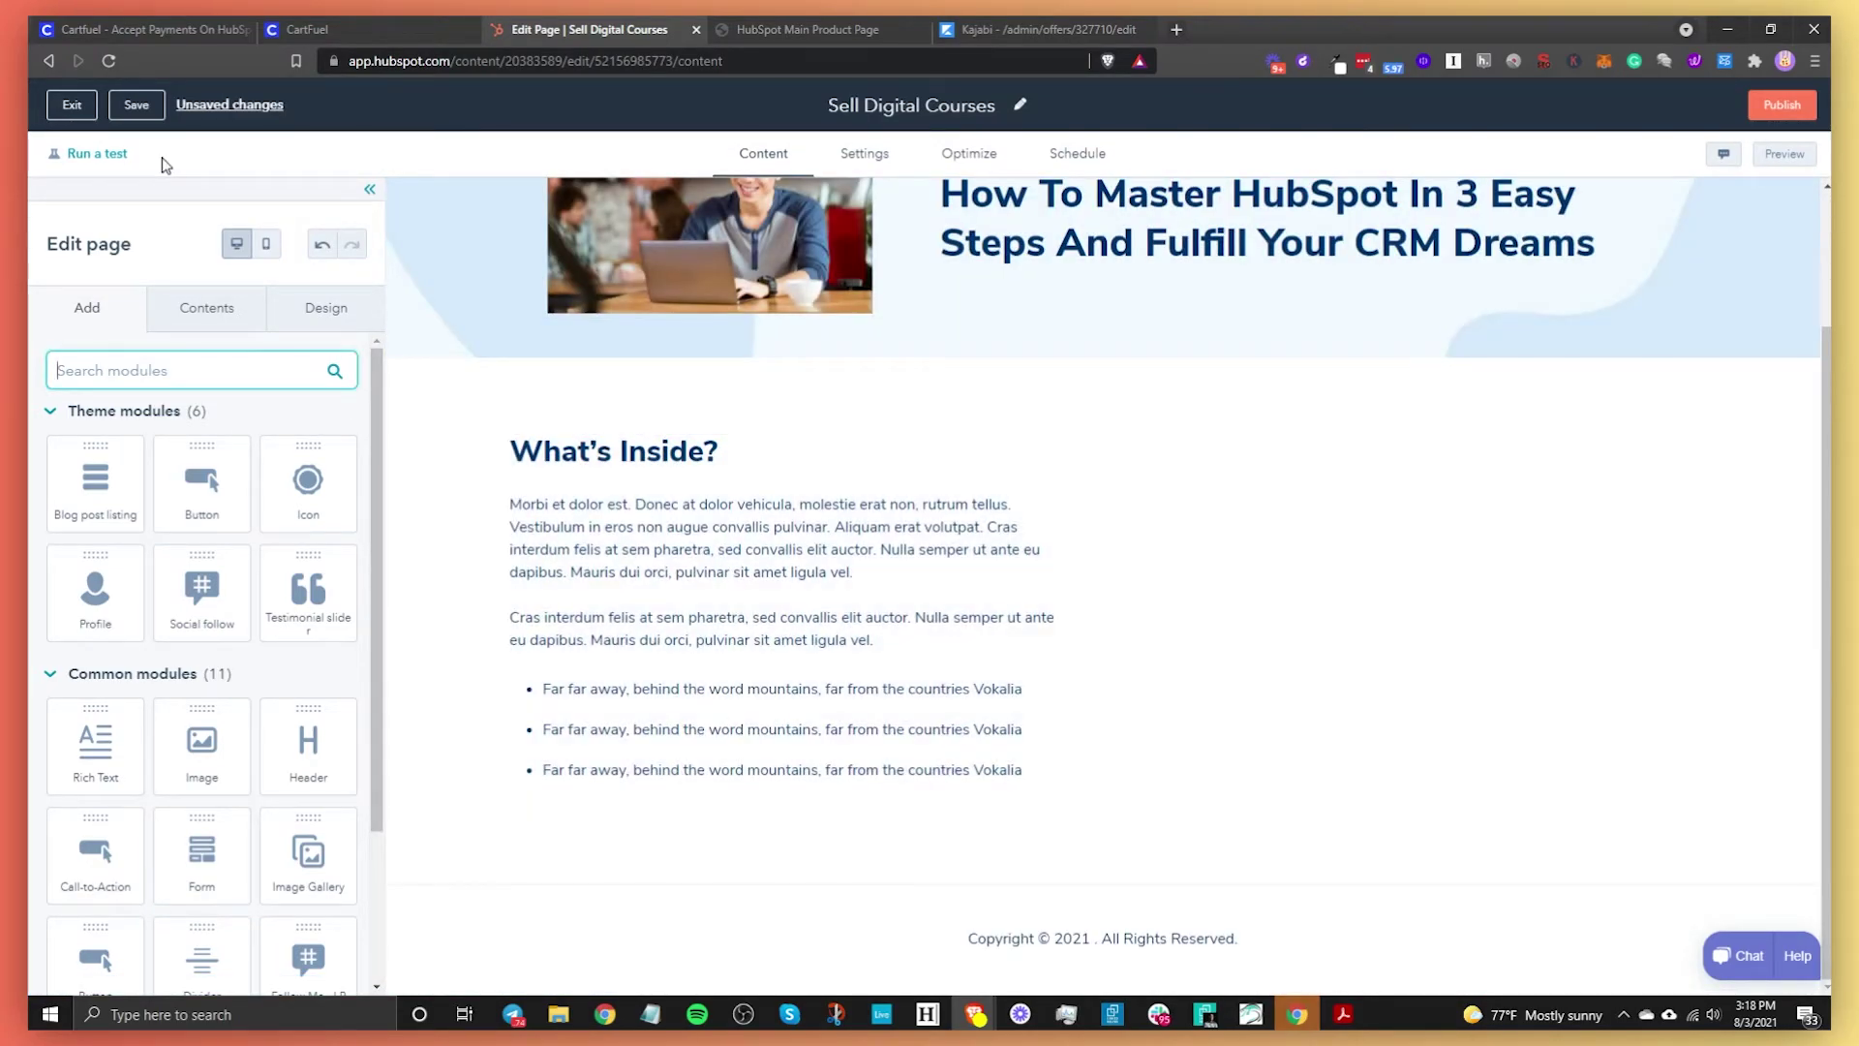
# Add an HTML module beside What's Inside? and paste CartFuel's head script into it
pyautogui.write('html')
pyautogui.moveTo(154, 459); pyautogui.dragTo(1493, 551)
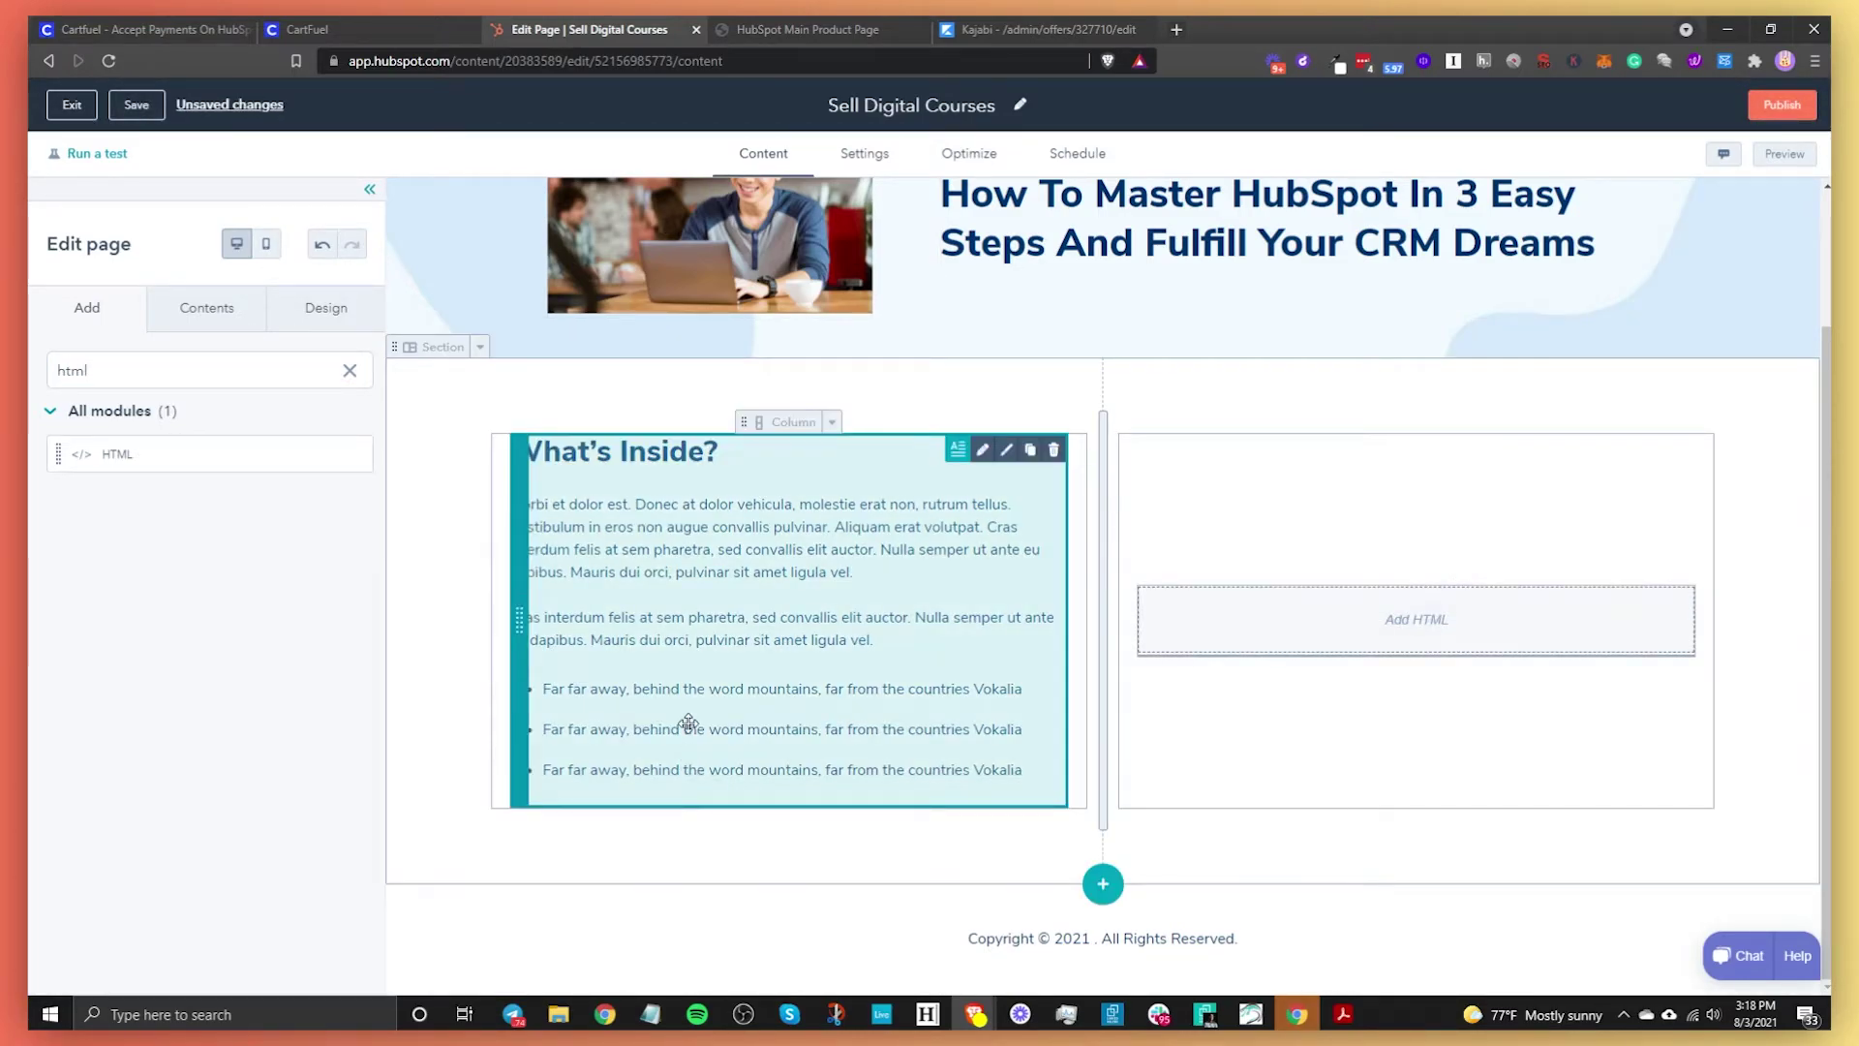
pyautogui.click(387, 29)
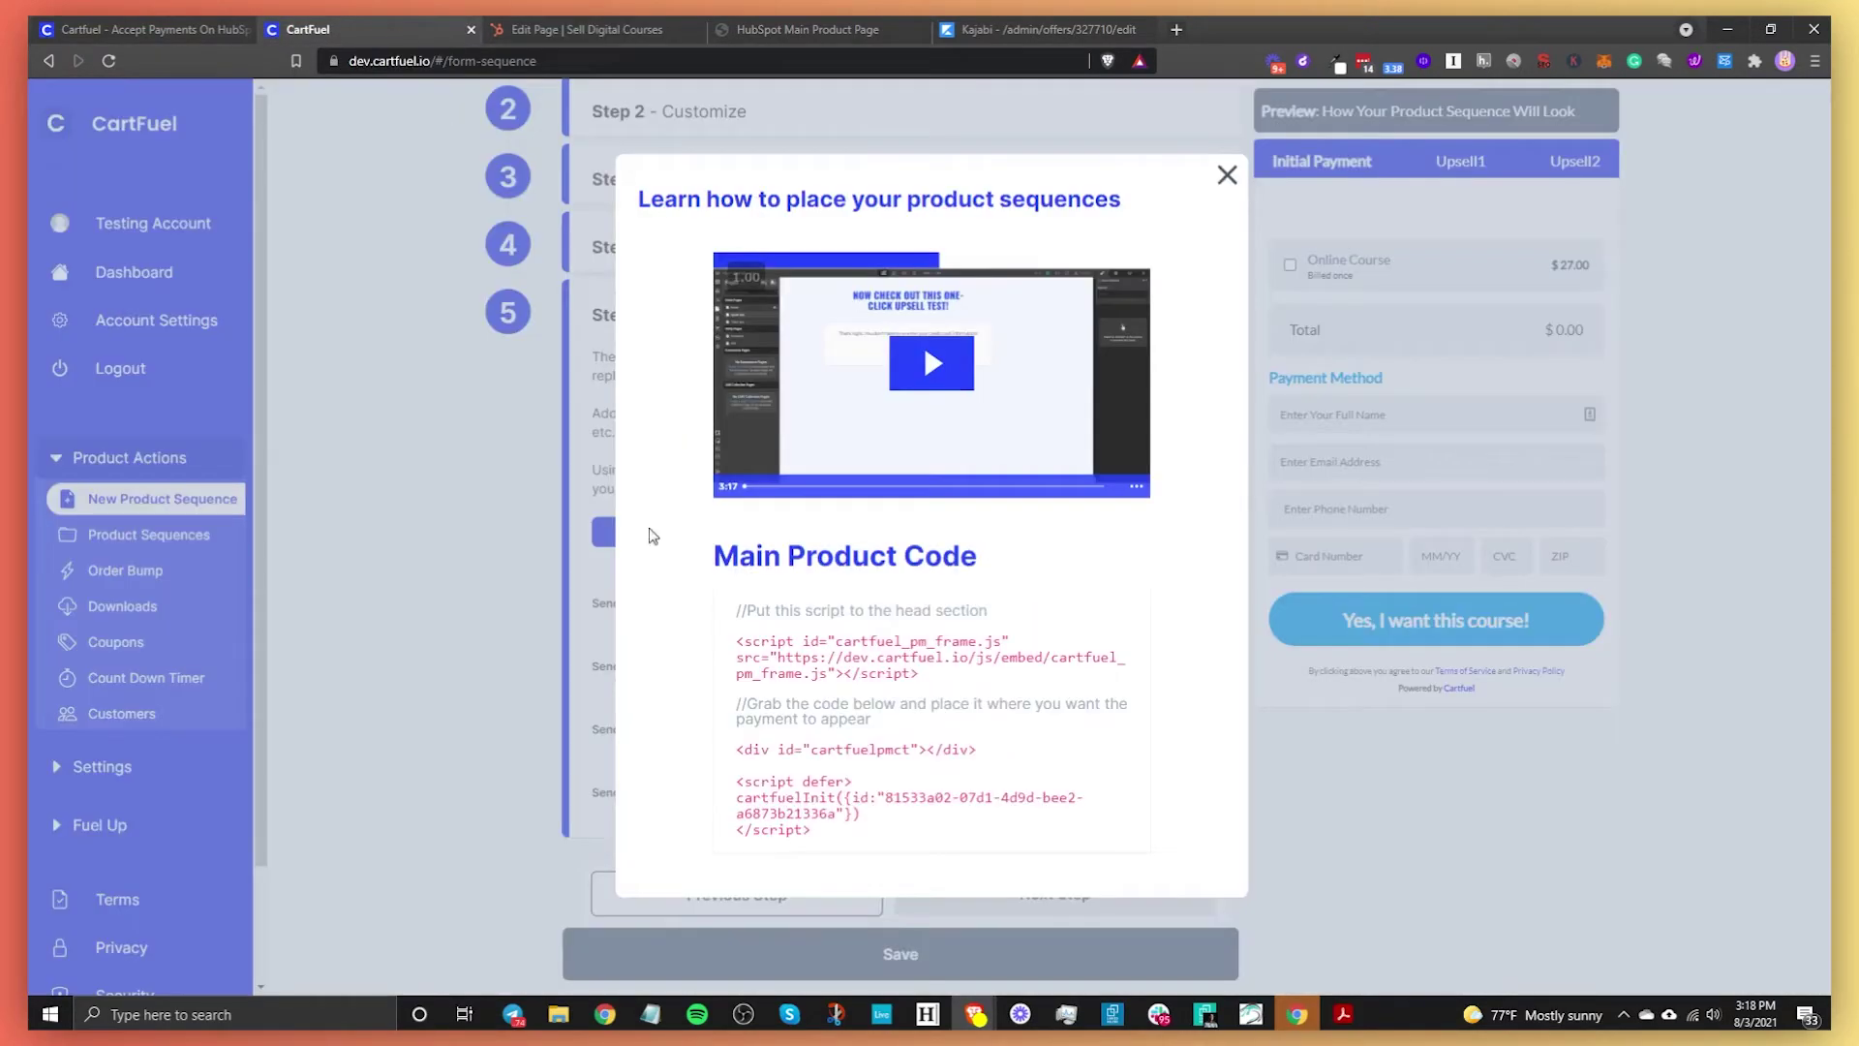
pyautogui.doubleClick(825, 647)
pyautogui.click(577, 29)
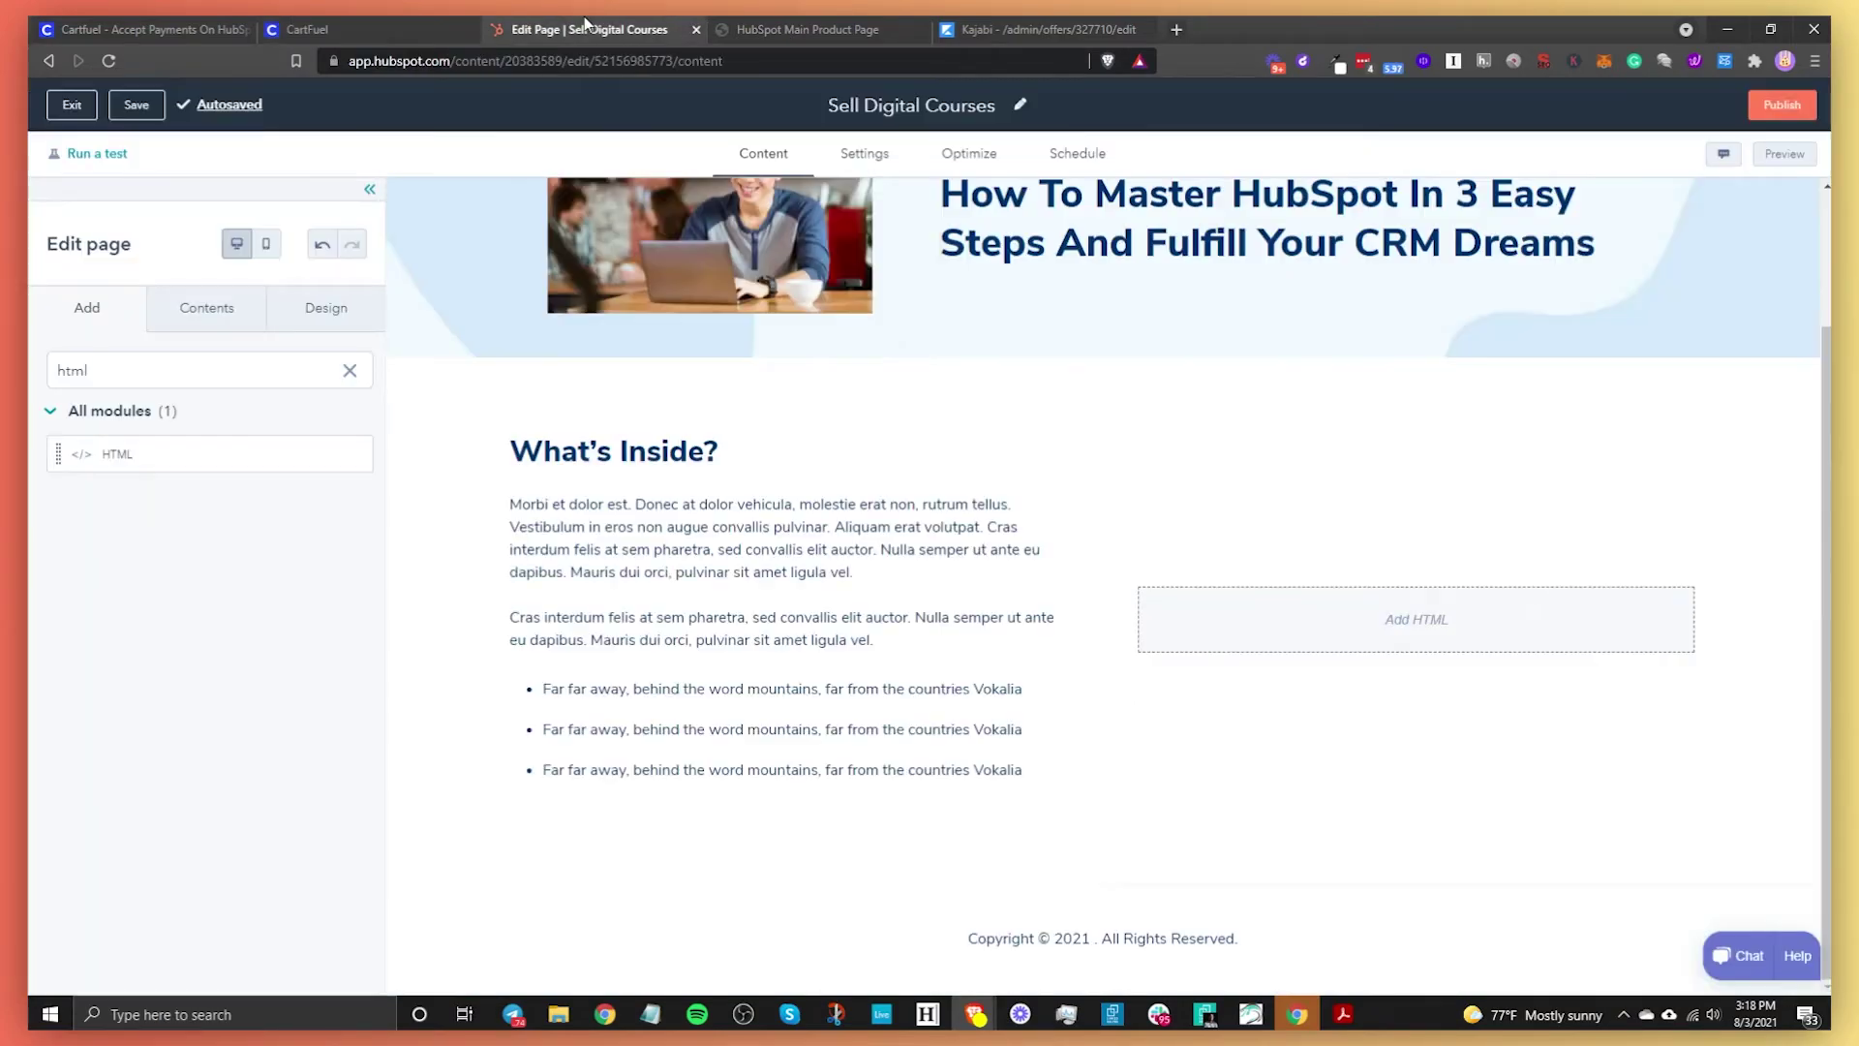
pyautogui.click(1353, 632)
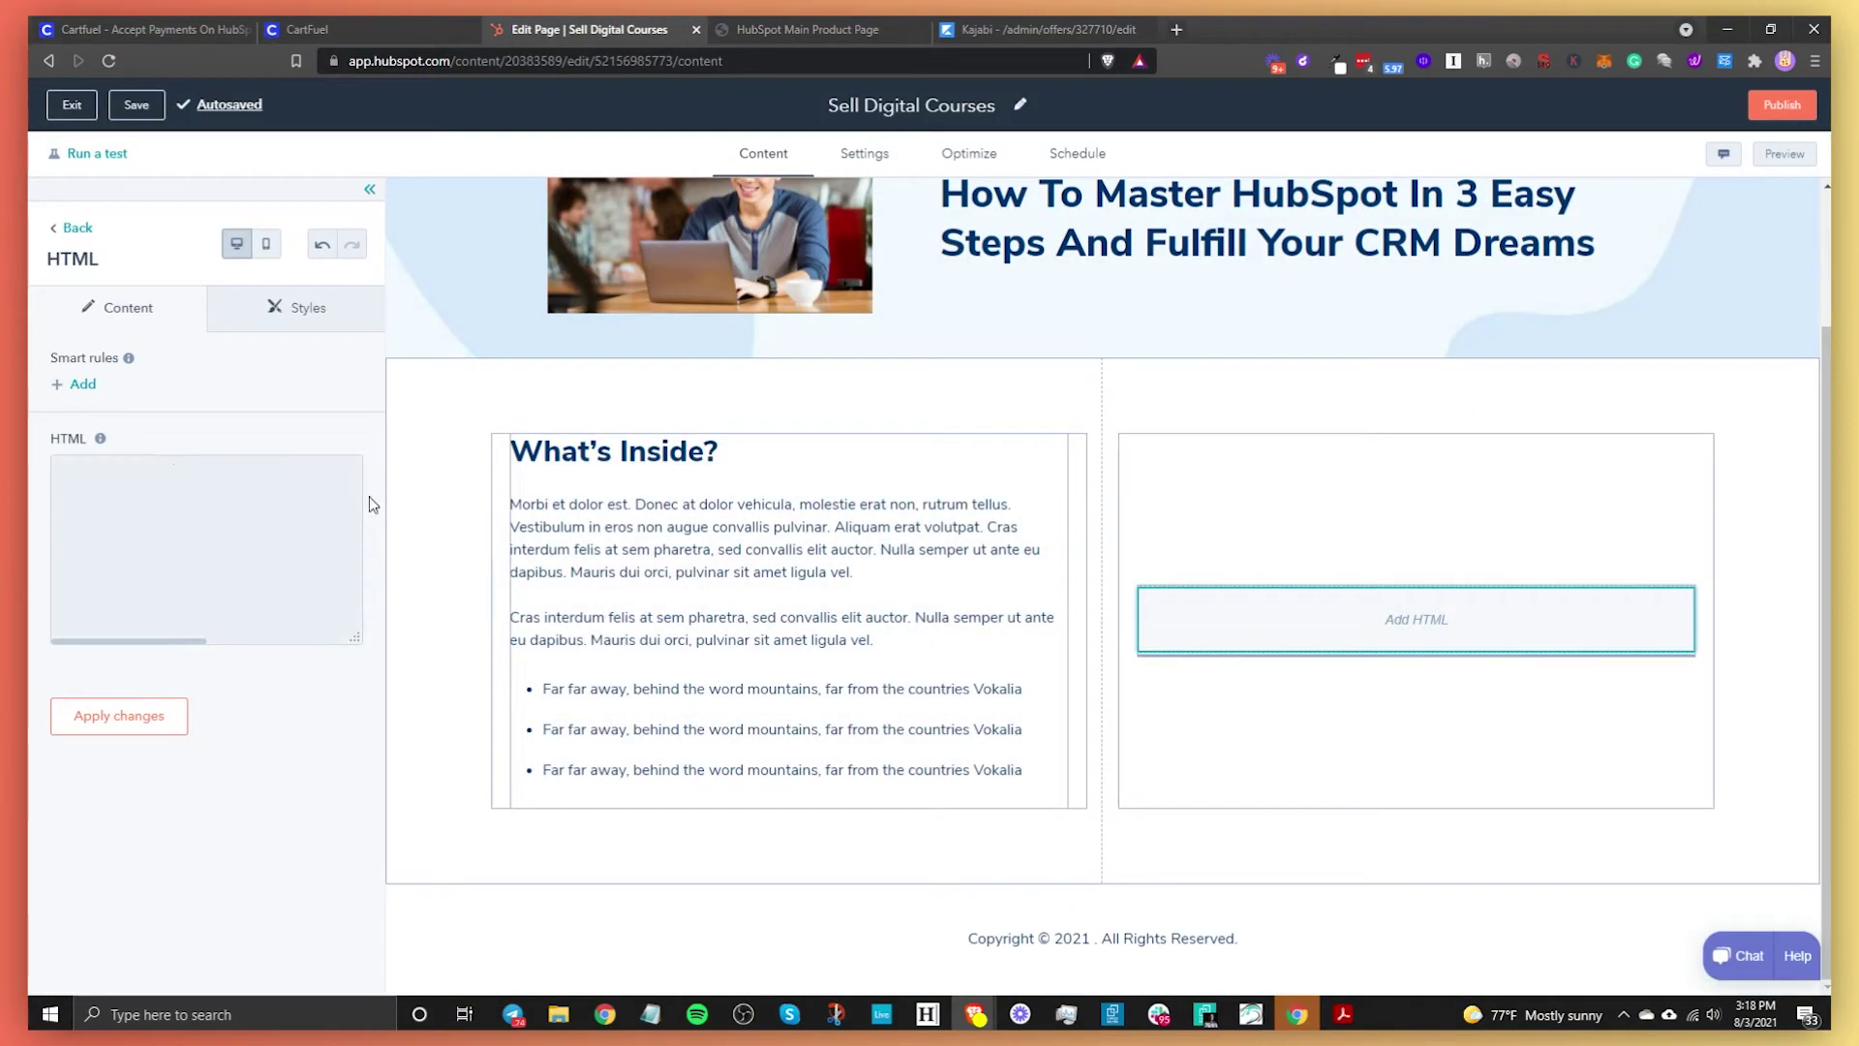
pyautogui.click(186, 503)
pyautogui.write('<script id="cartfuel_pm_frame.js" src="https://dev.cartfuel.io/js/embed/cartfuel_pm_frame.js"></script>')
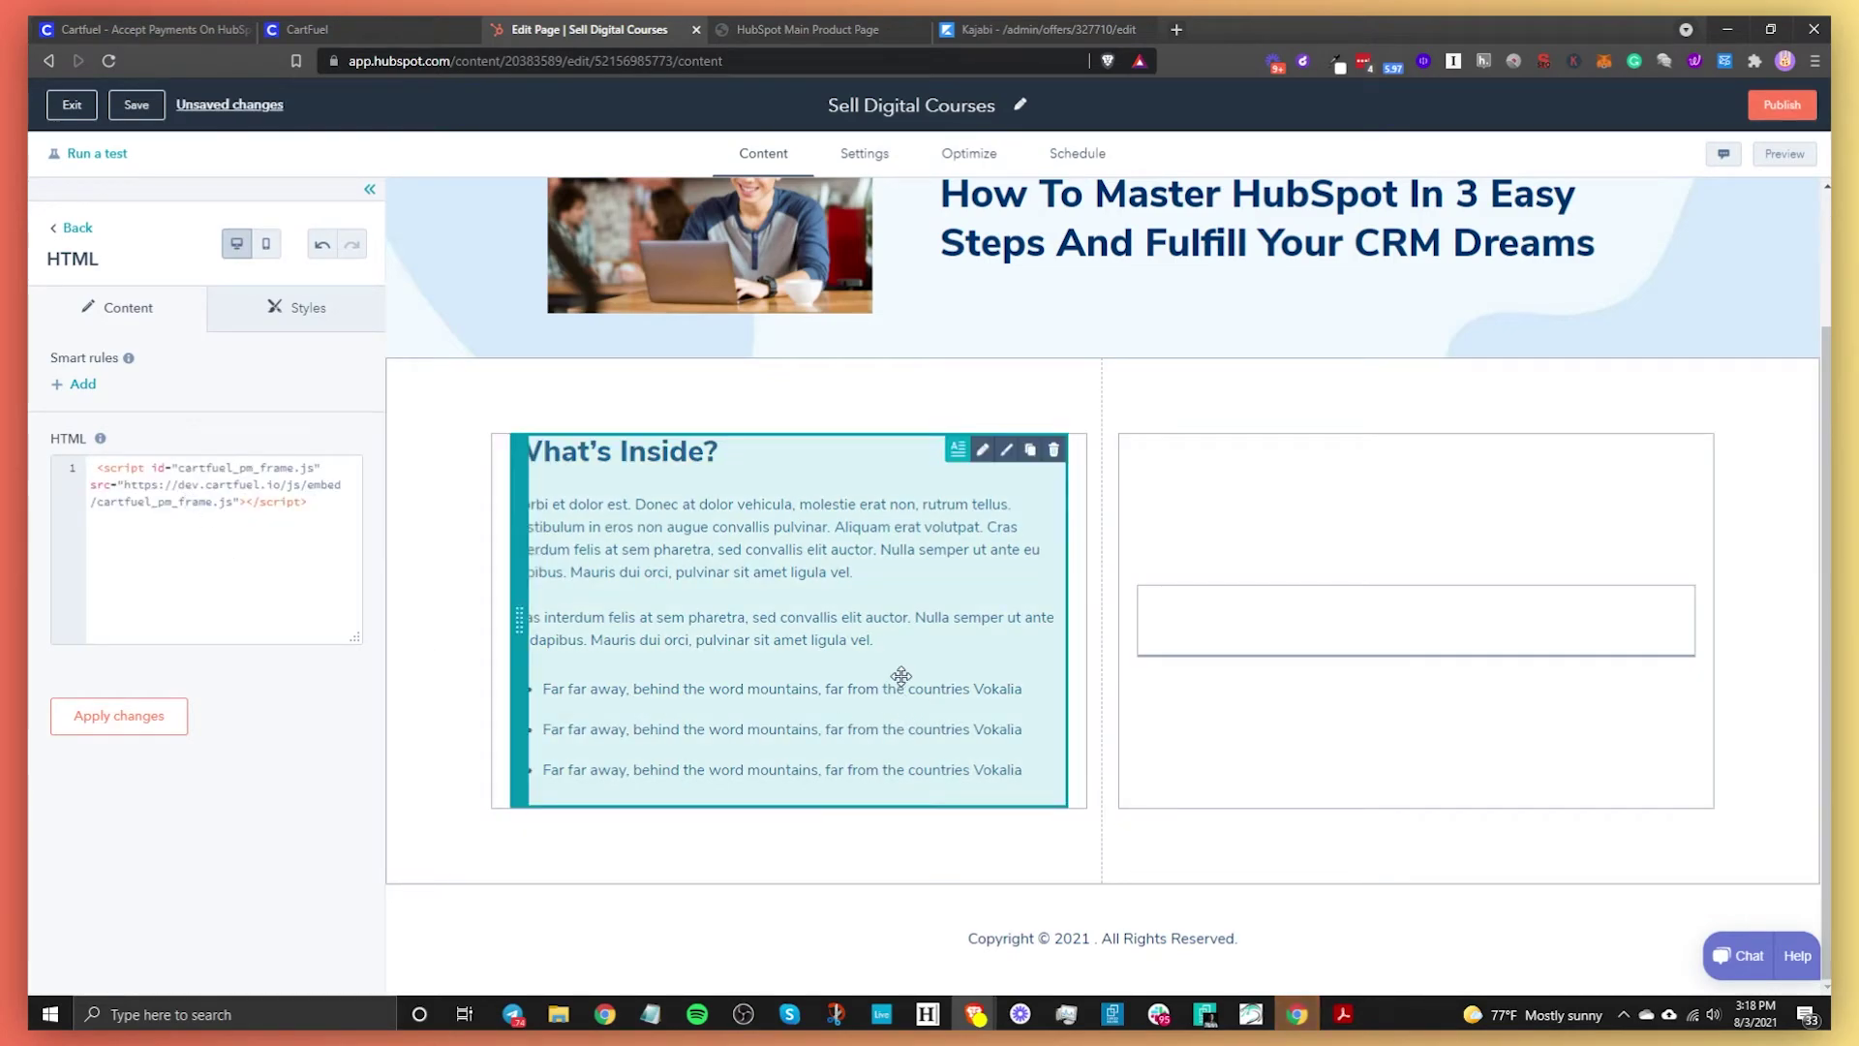
# Paste CartFuel's checkout placement code below the script, apply the changes, and publish
pyautogui.click(331, 30)
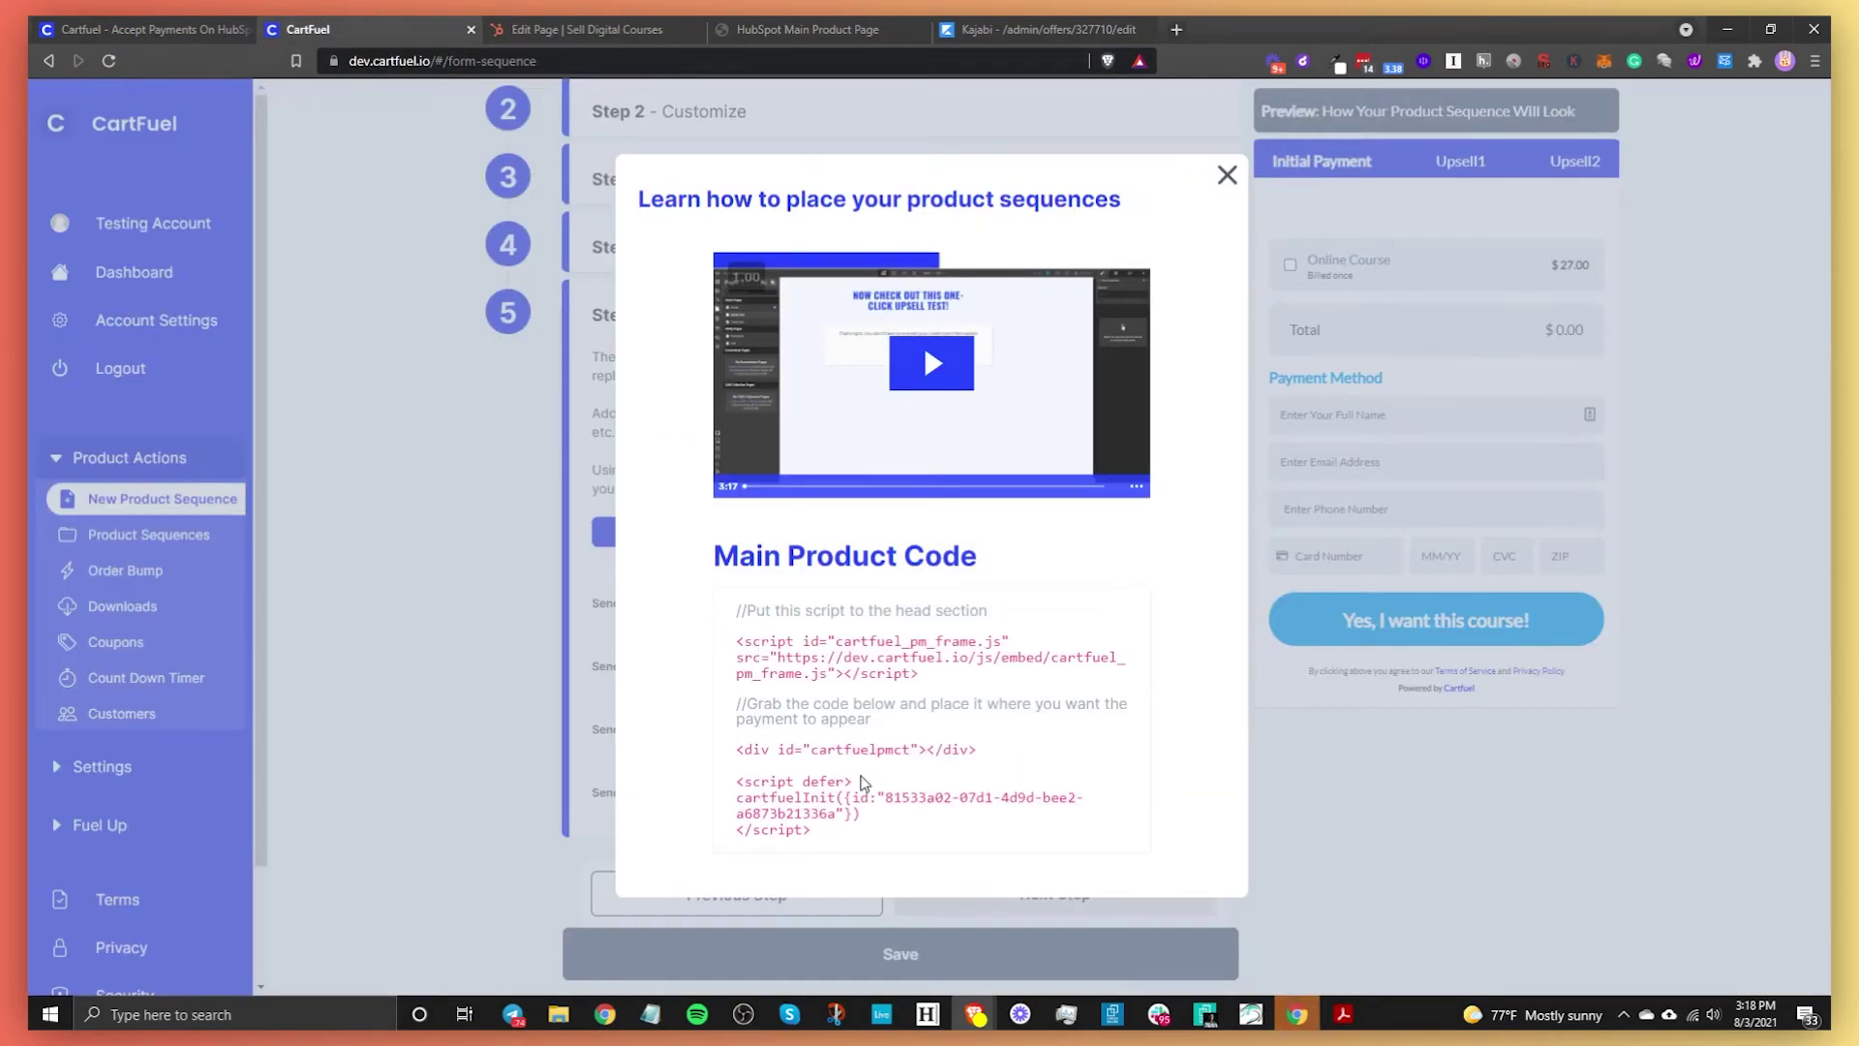
pyautogui.click(811, 809)
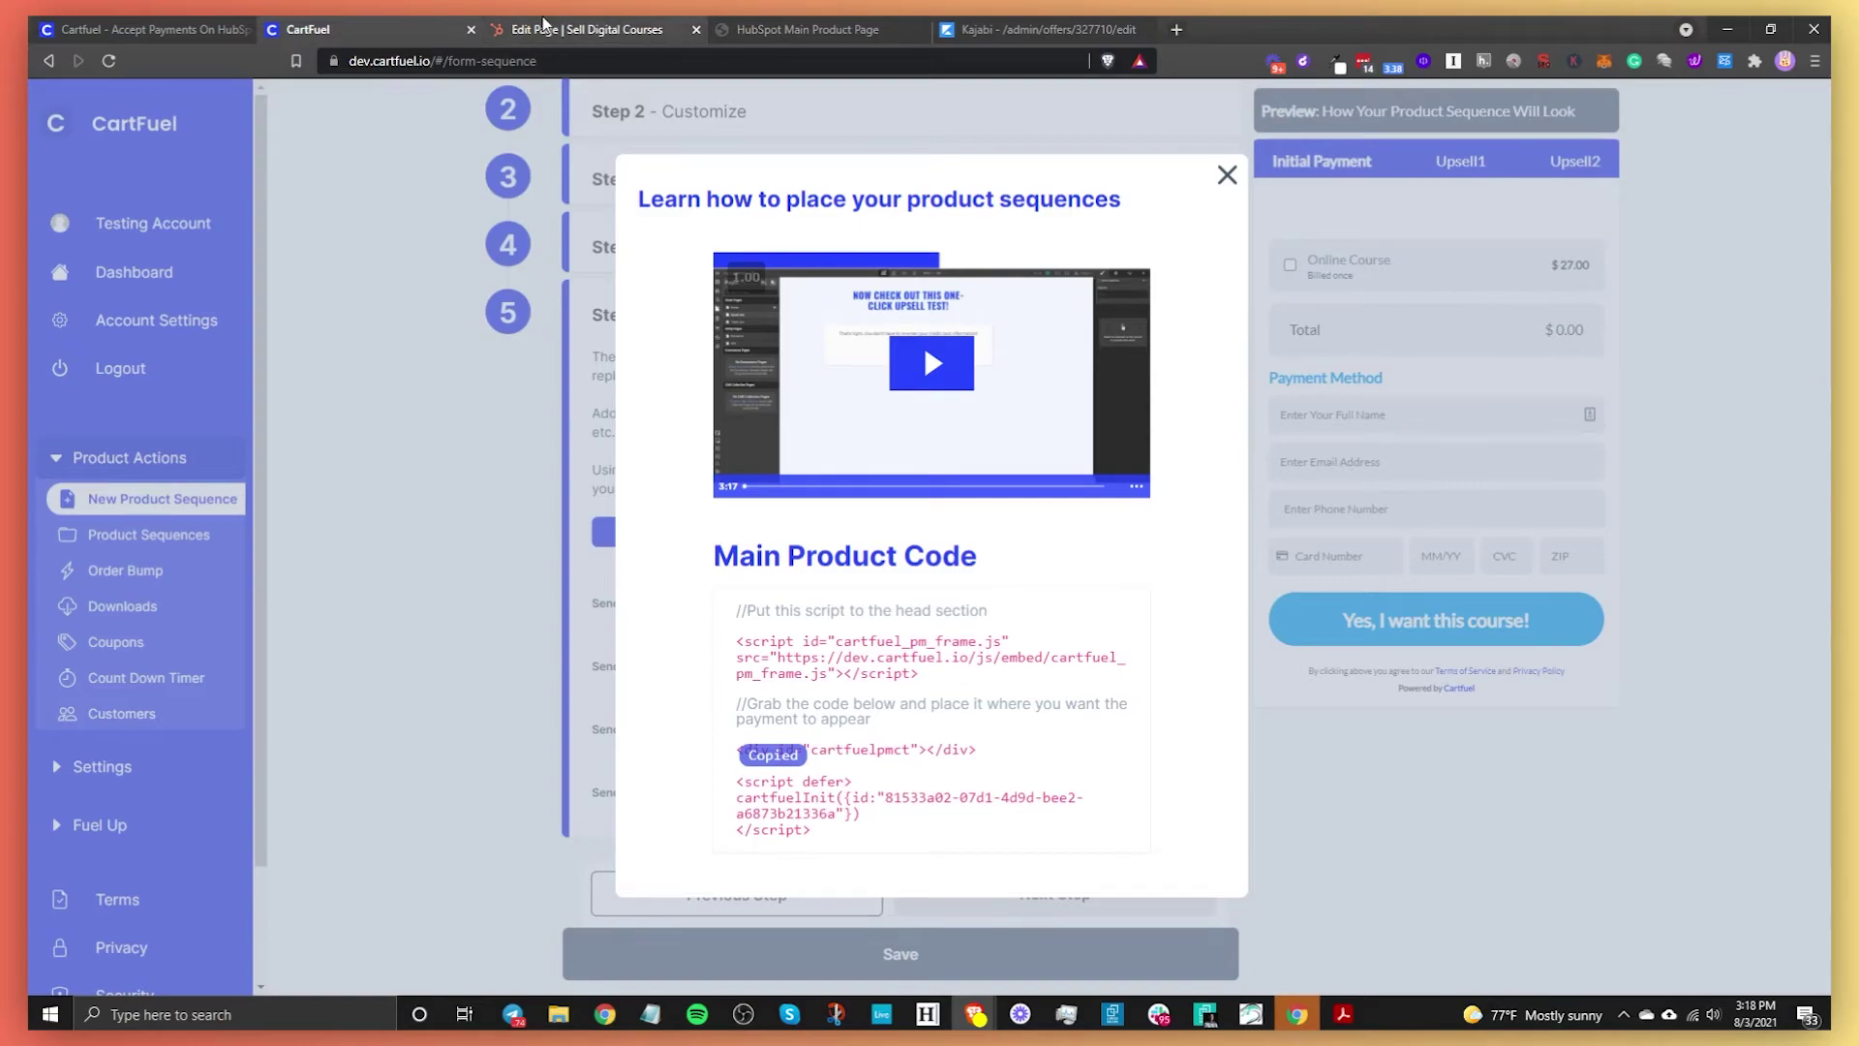
pyautogui.click(543, 25)
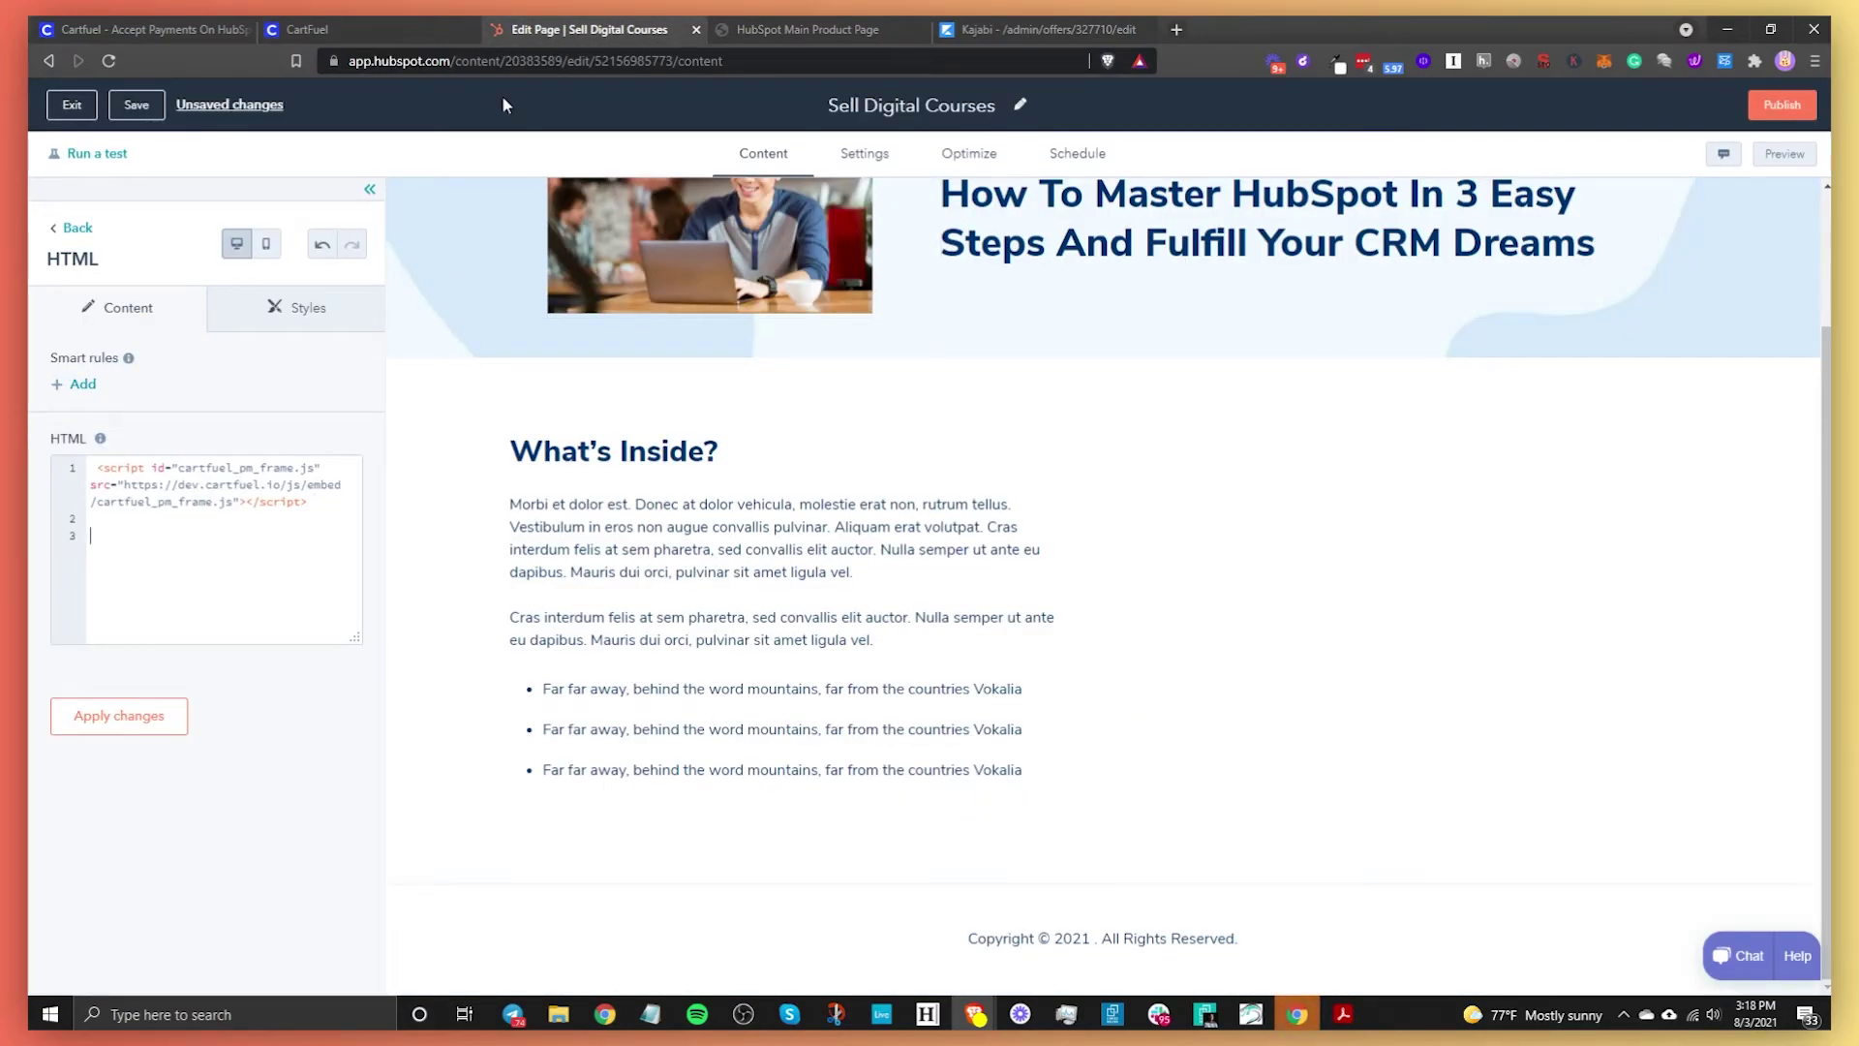
pyautogui.hotkey('ctrl', 'v')
pyautogui.click(145, 717)
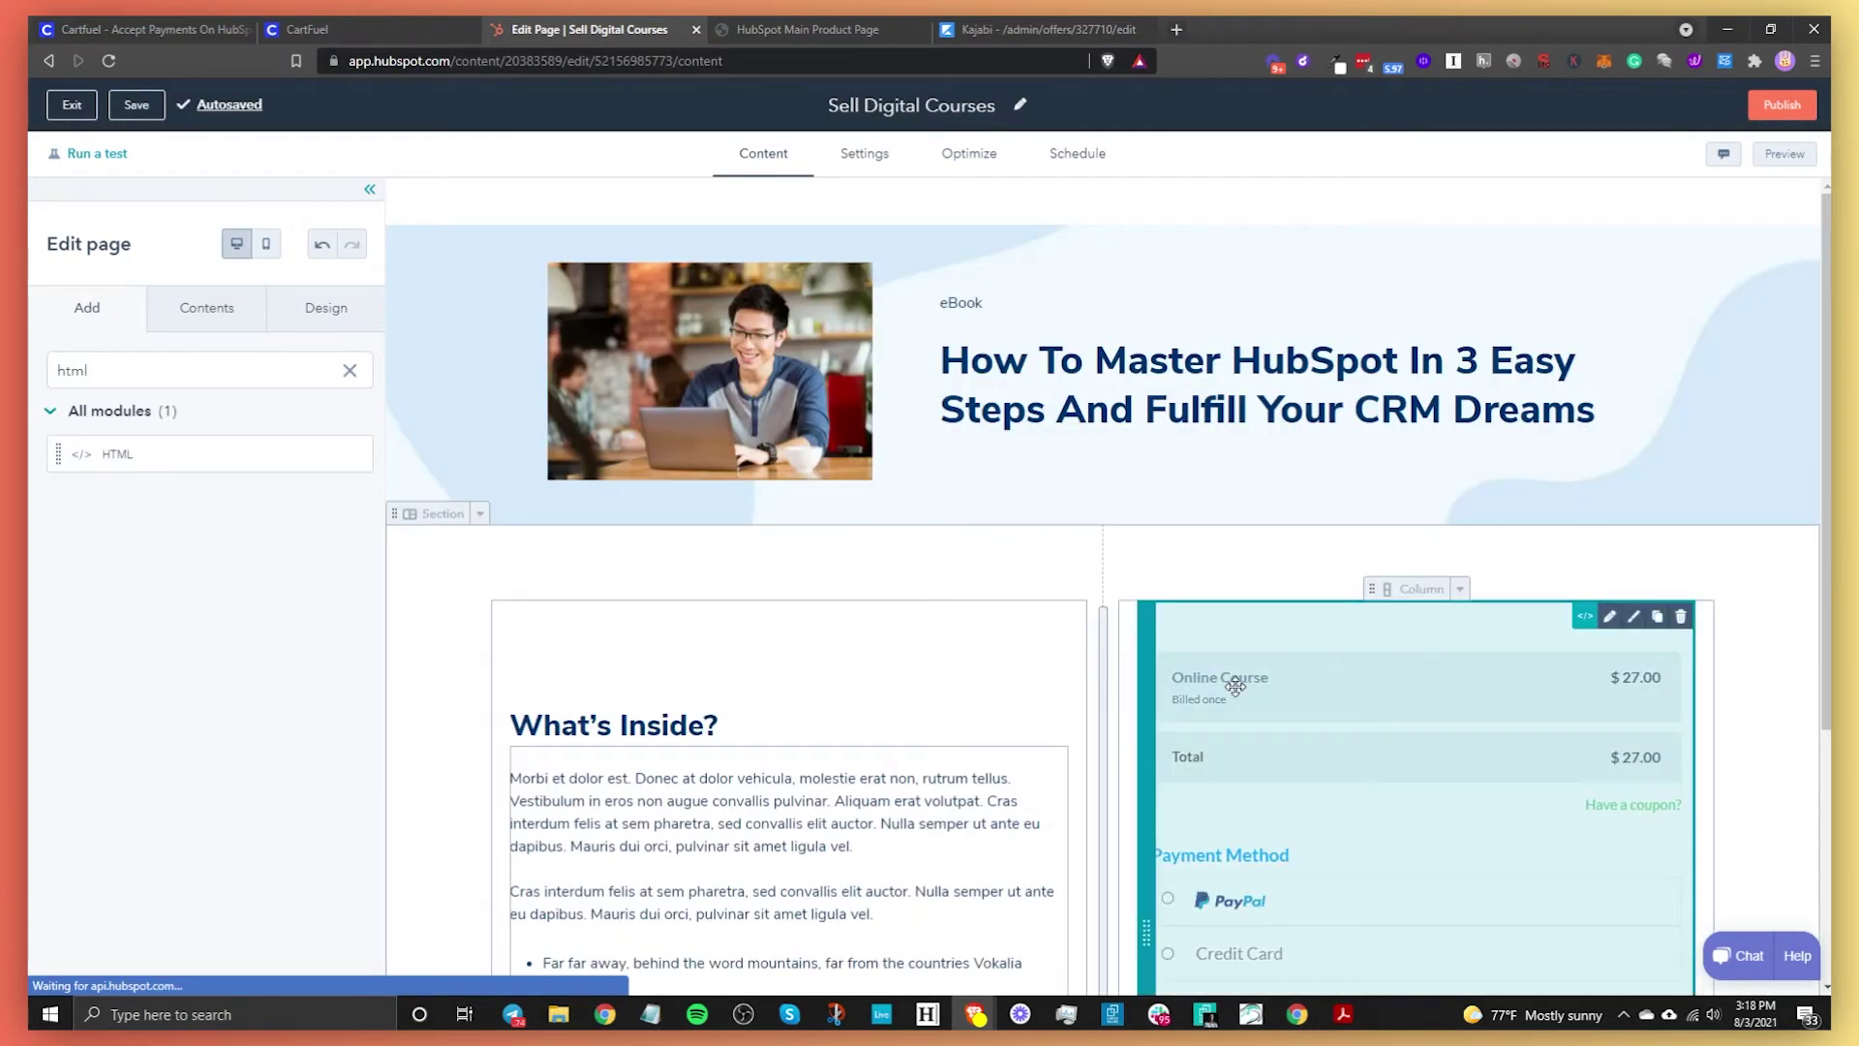
pyautogui.scroll(-2, 1568, 780)
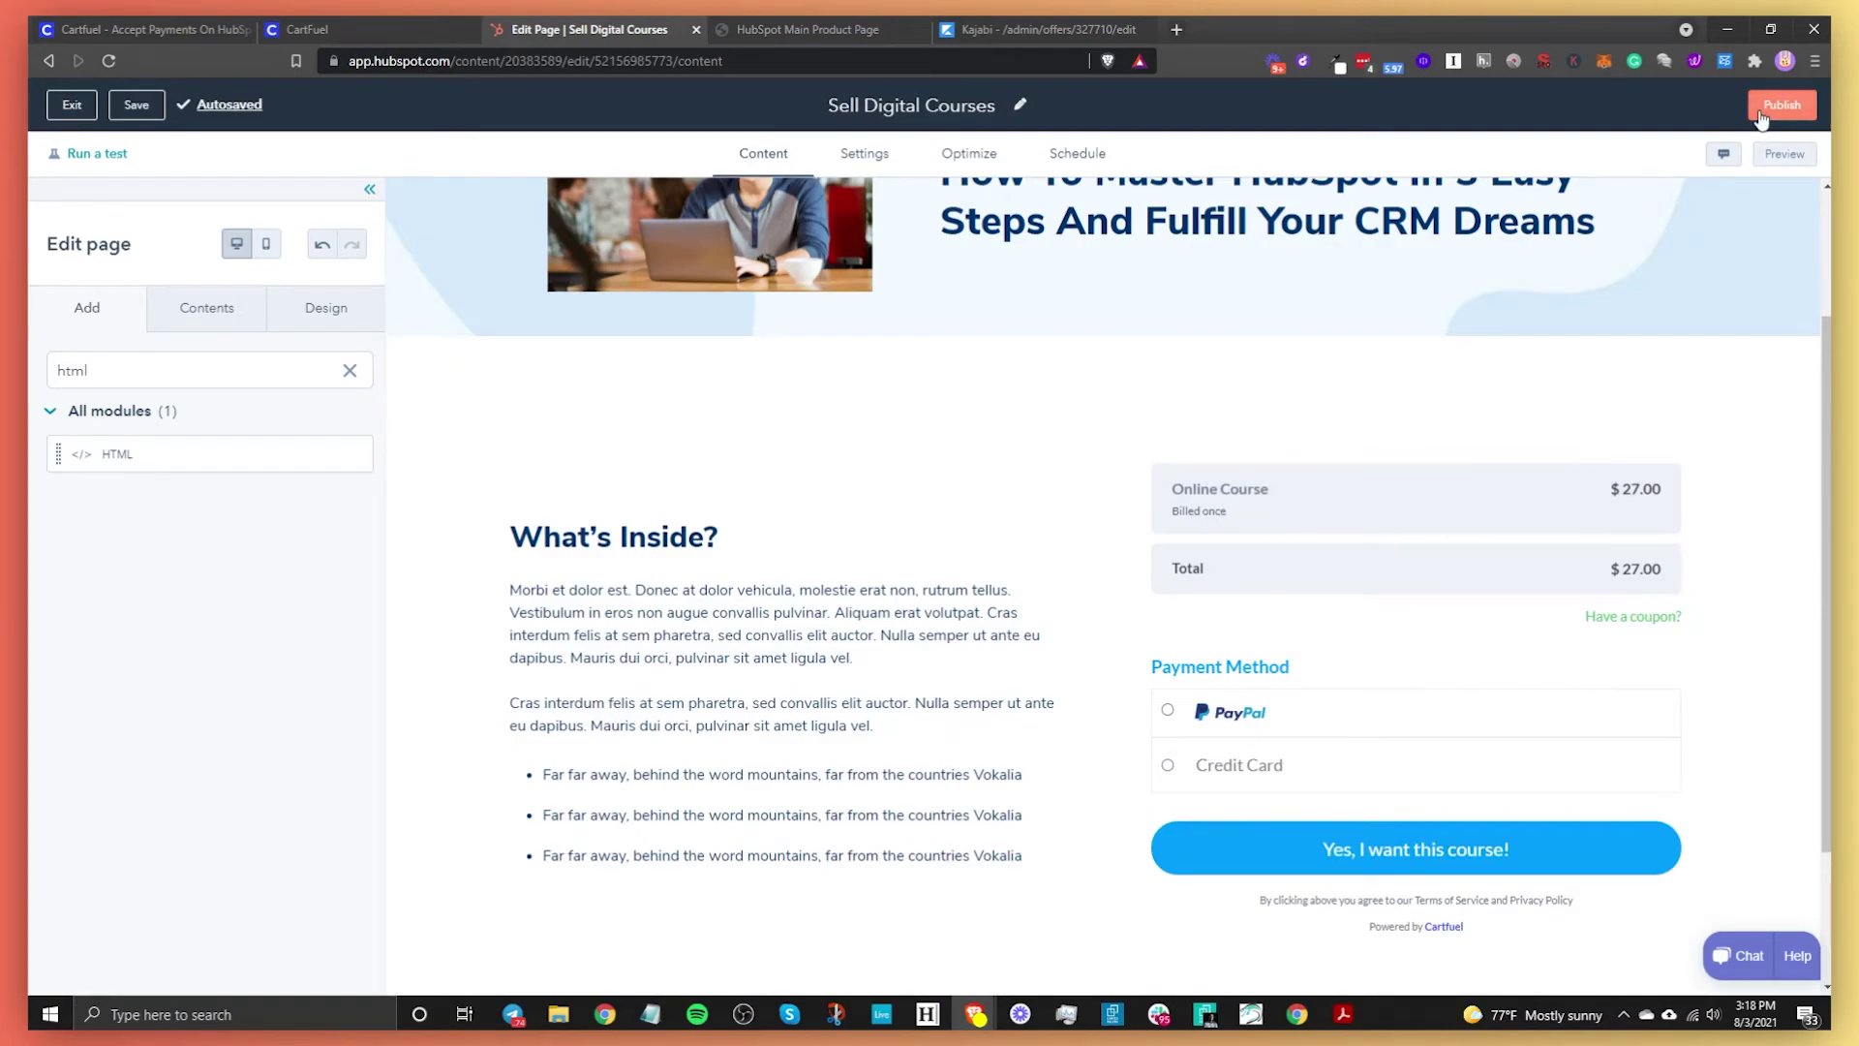
pyautogui.click(1782, 104)
# Publish the landing page now, check the live $27.00 checkout, and return to CartFuel
pyautogui.click(785, 300)
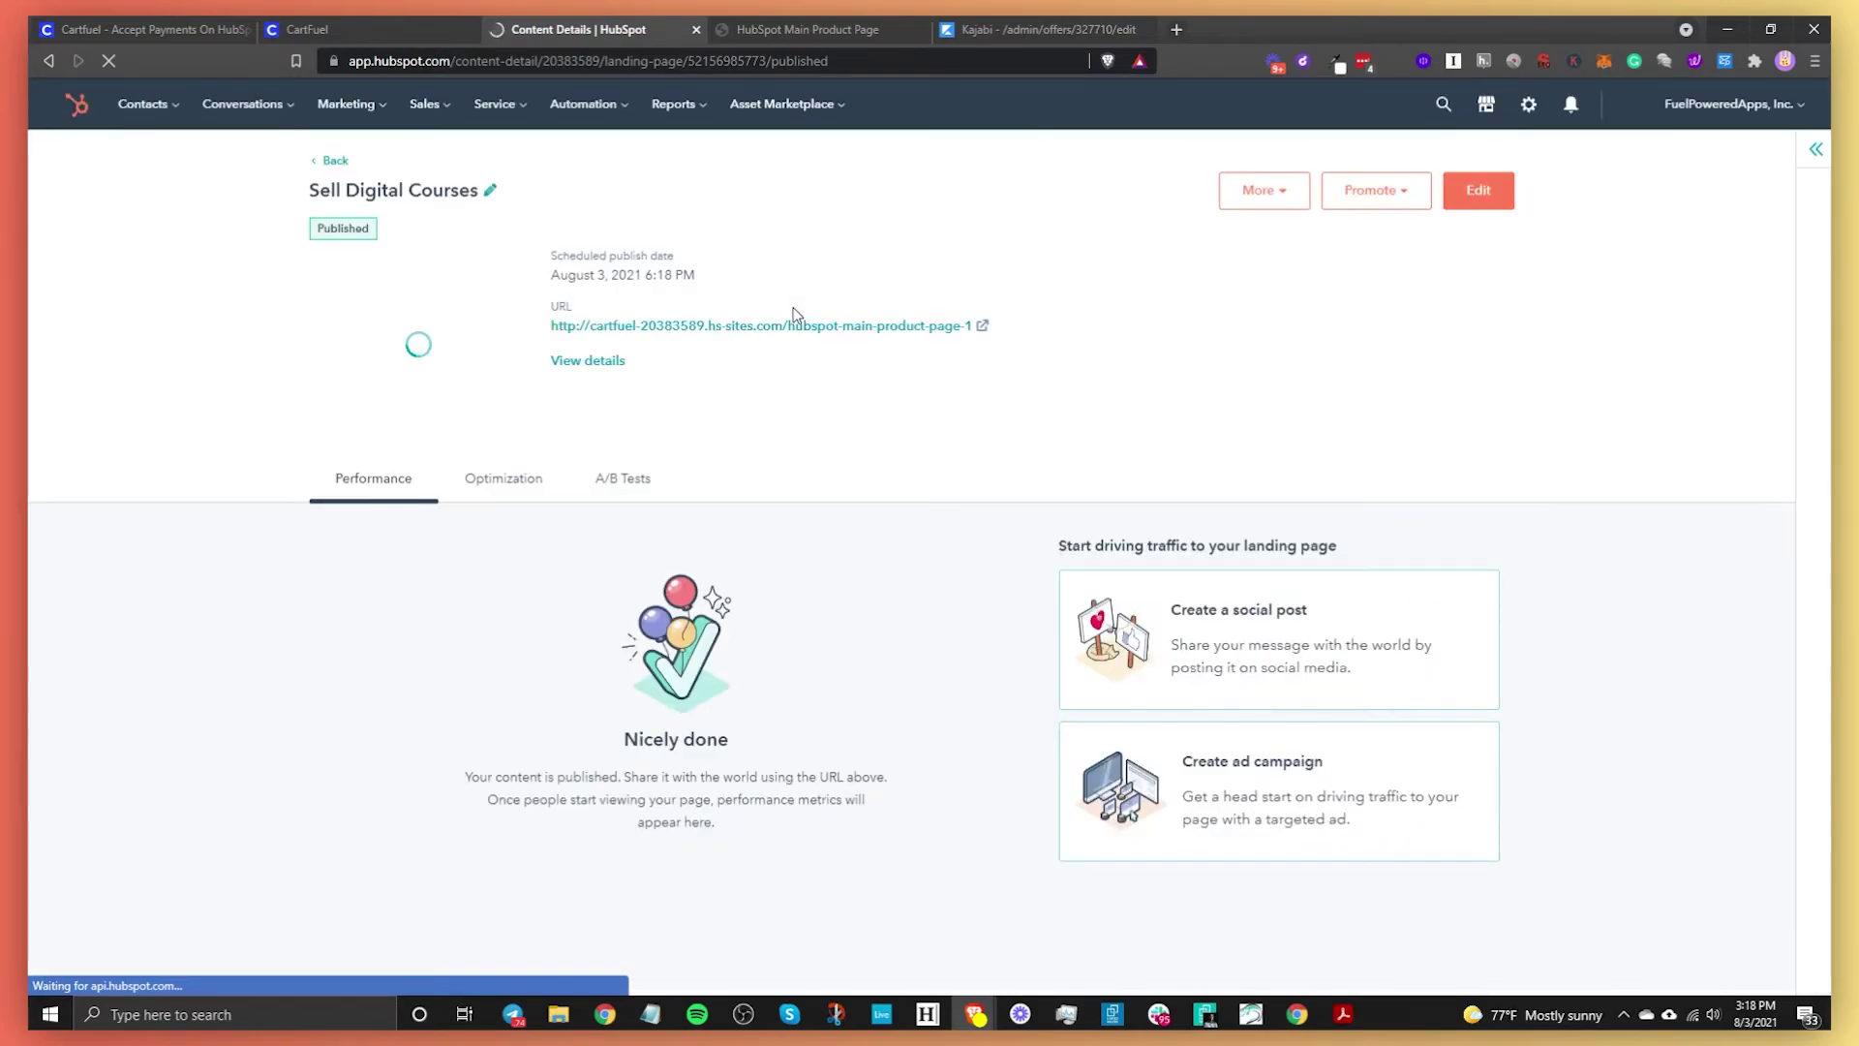
pyautogui.click(768, 327)
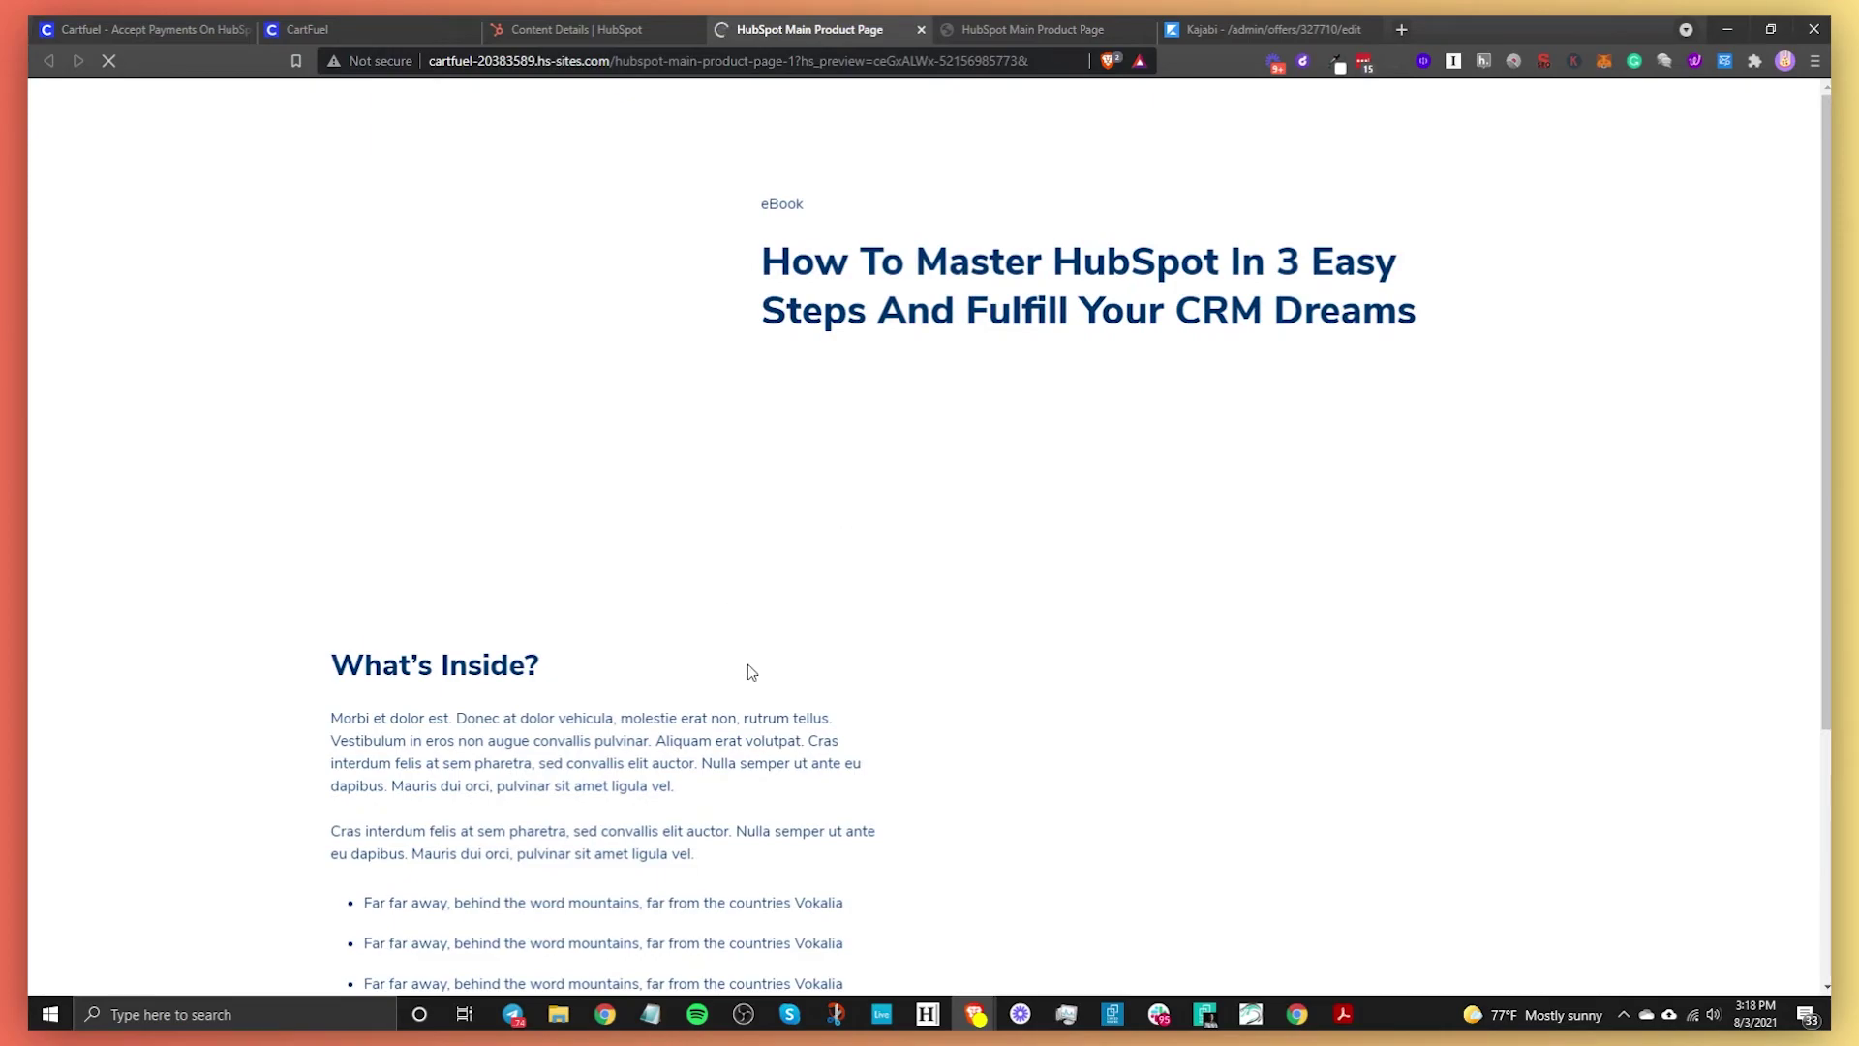
pyautogui.scroll(-2, 749, 456)
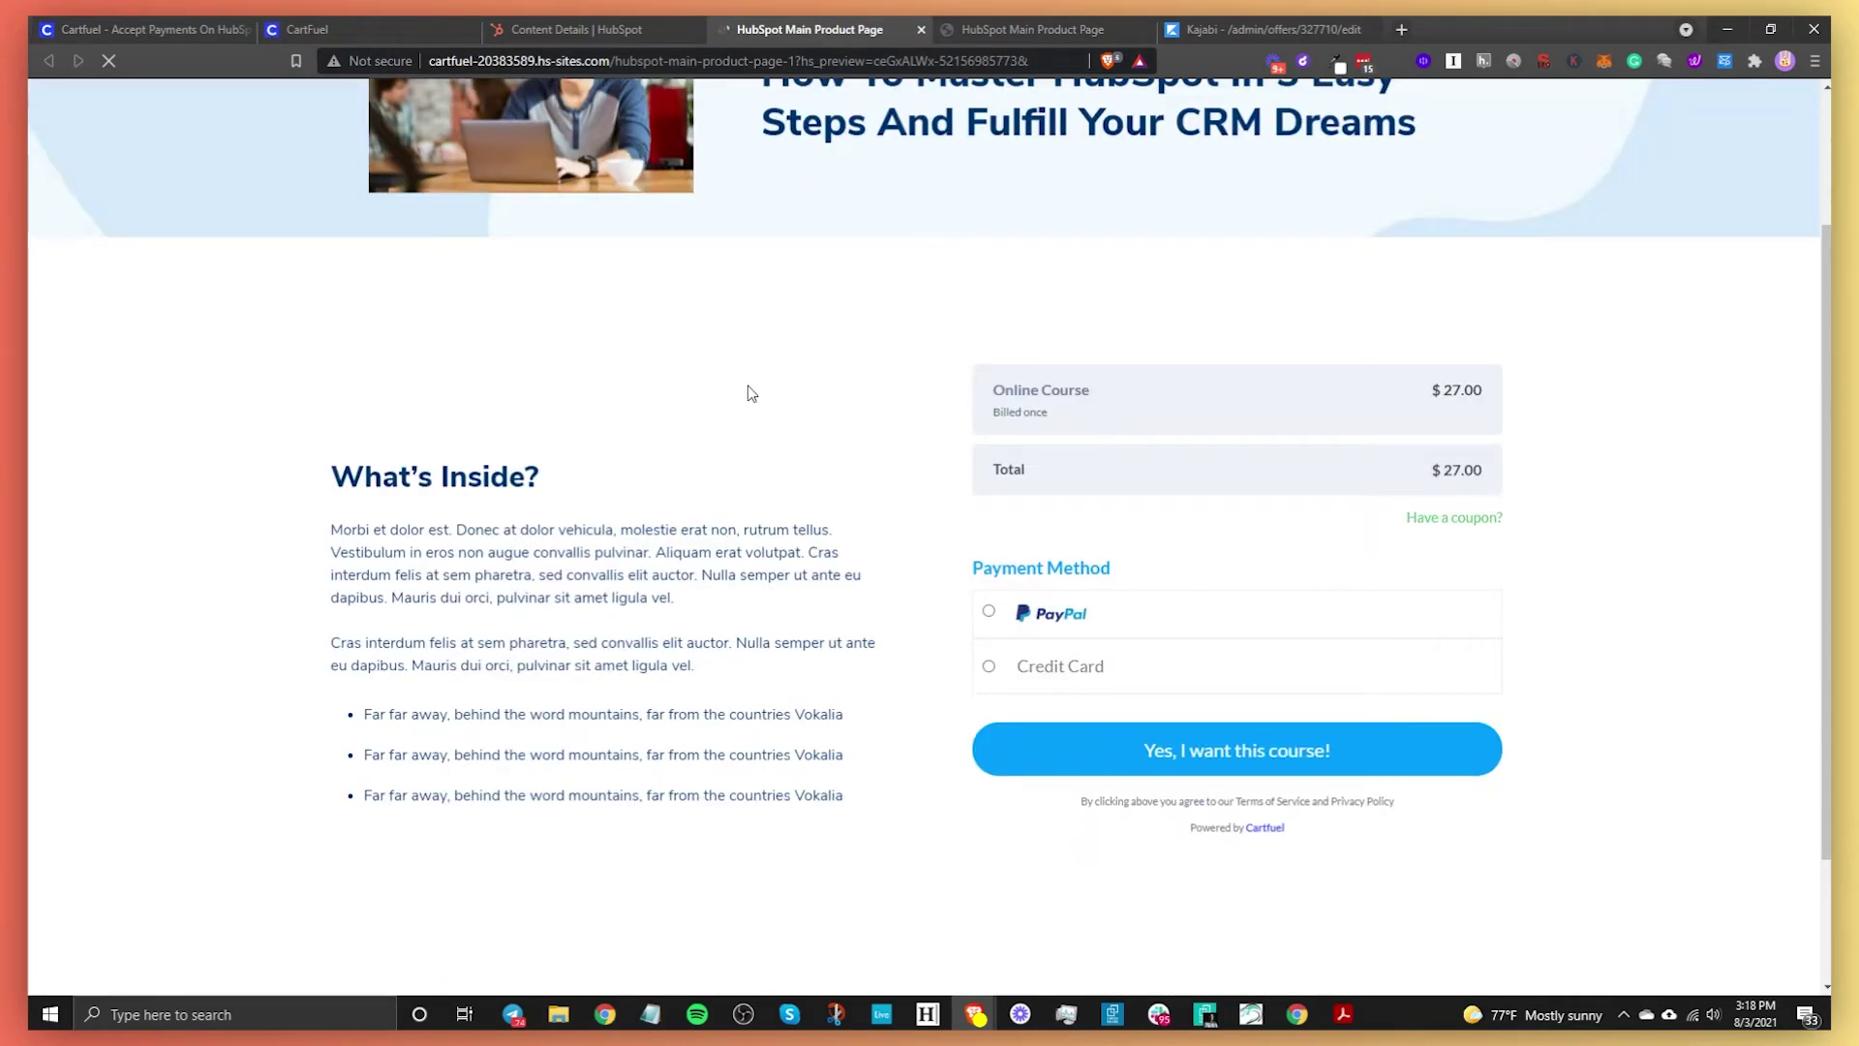
pyautogui.click(350, 31)
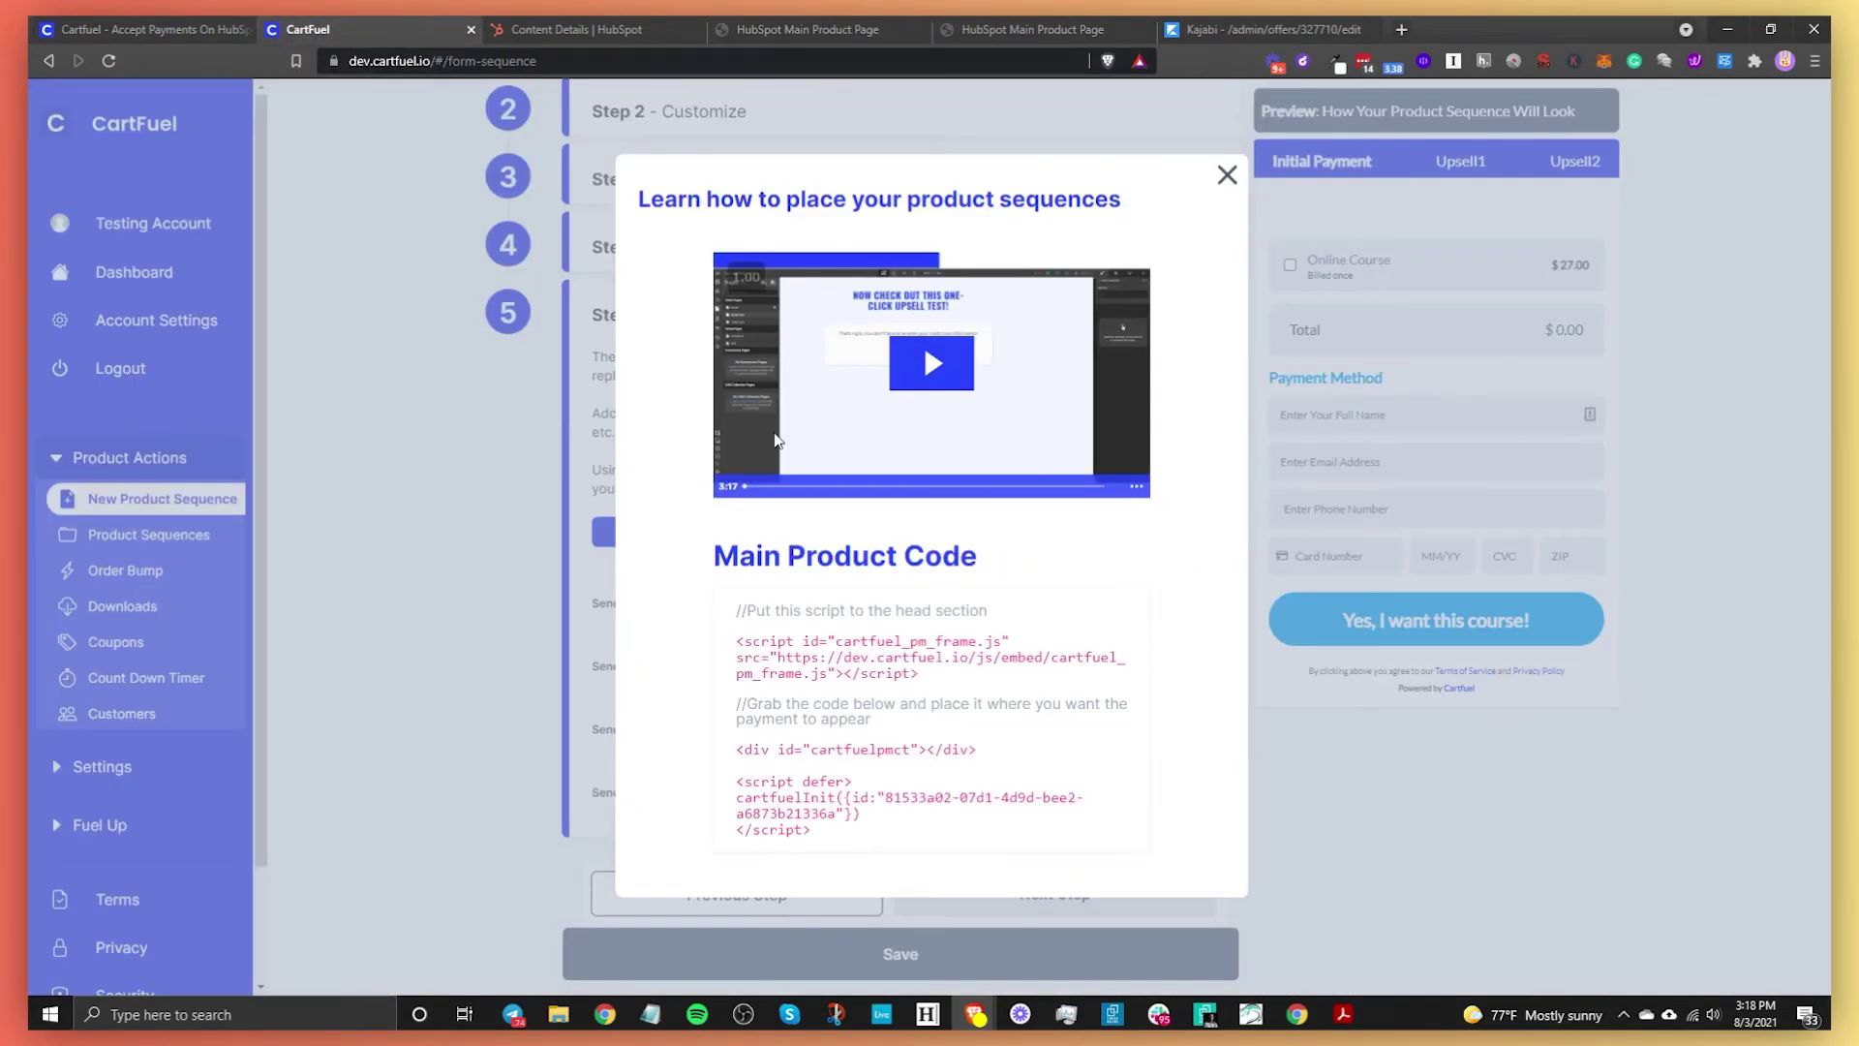
# Close the placement-code dialog and set the sequence's Test Mode to No
pyautogui.click(1226, 174)
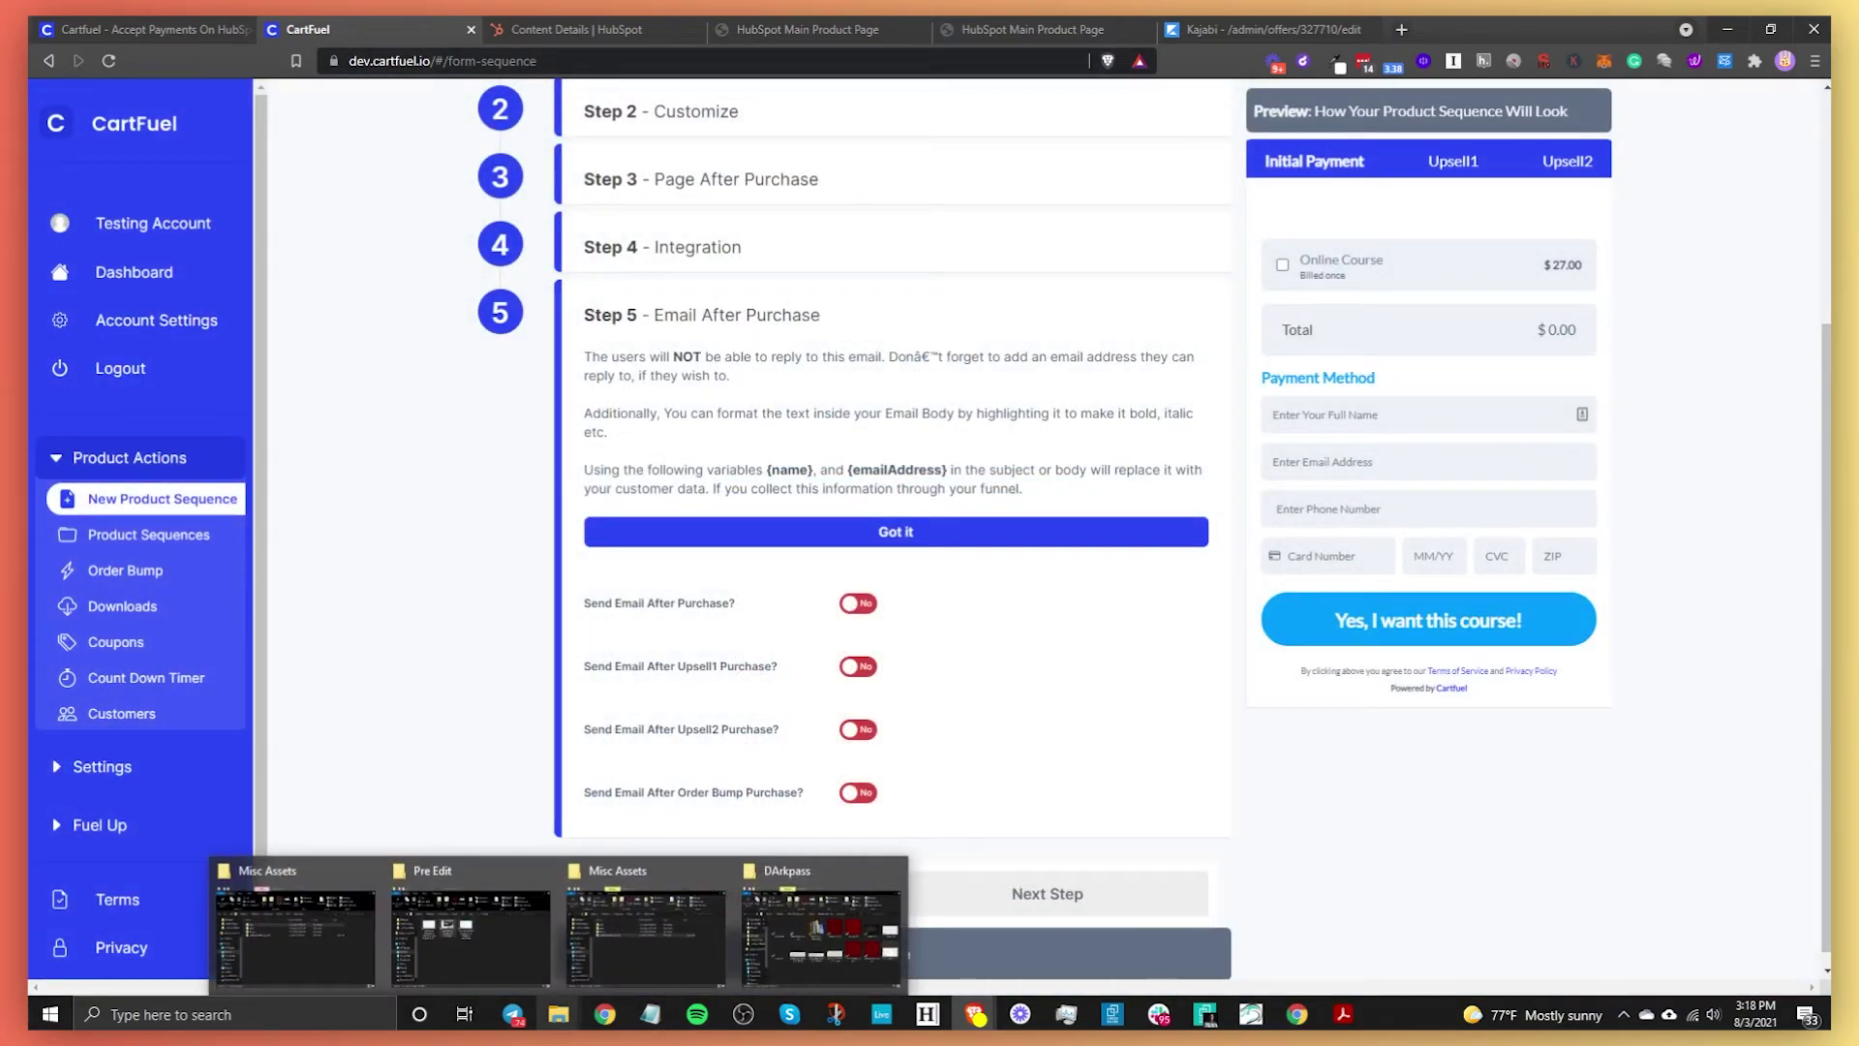
pyautogui.scroll(3, 1549, 448)
pyautogui.scroll(1, 1549, 447)
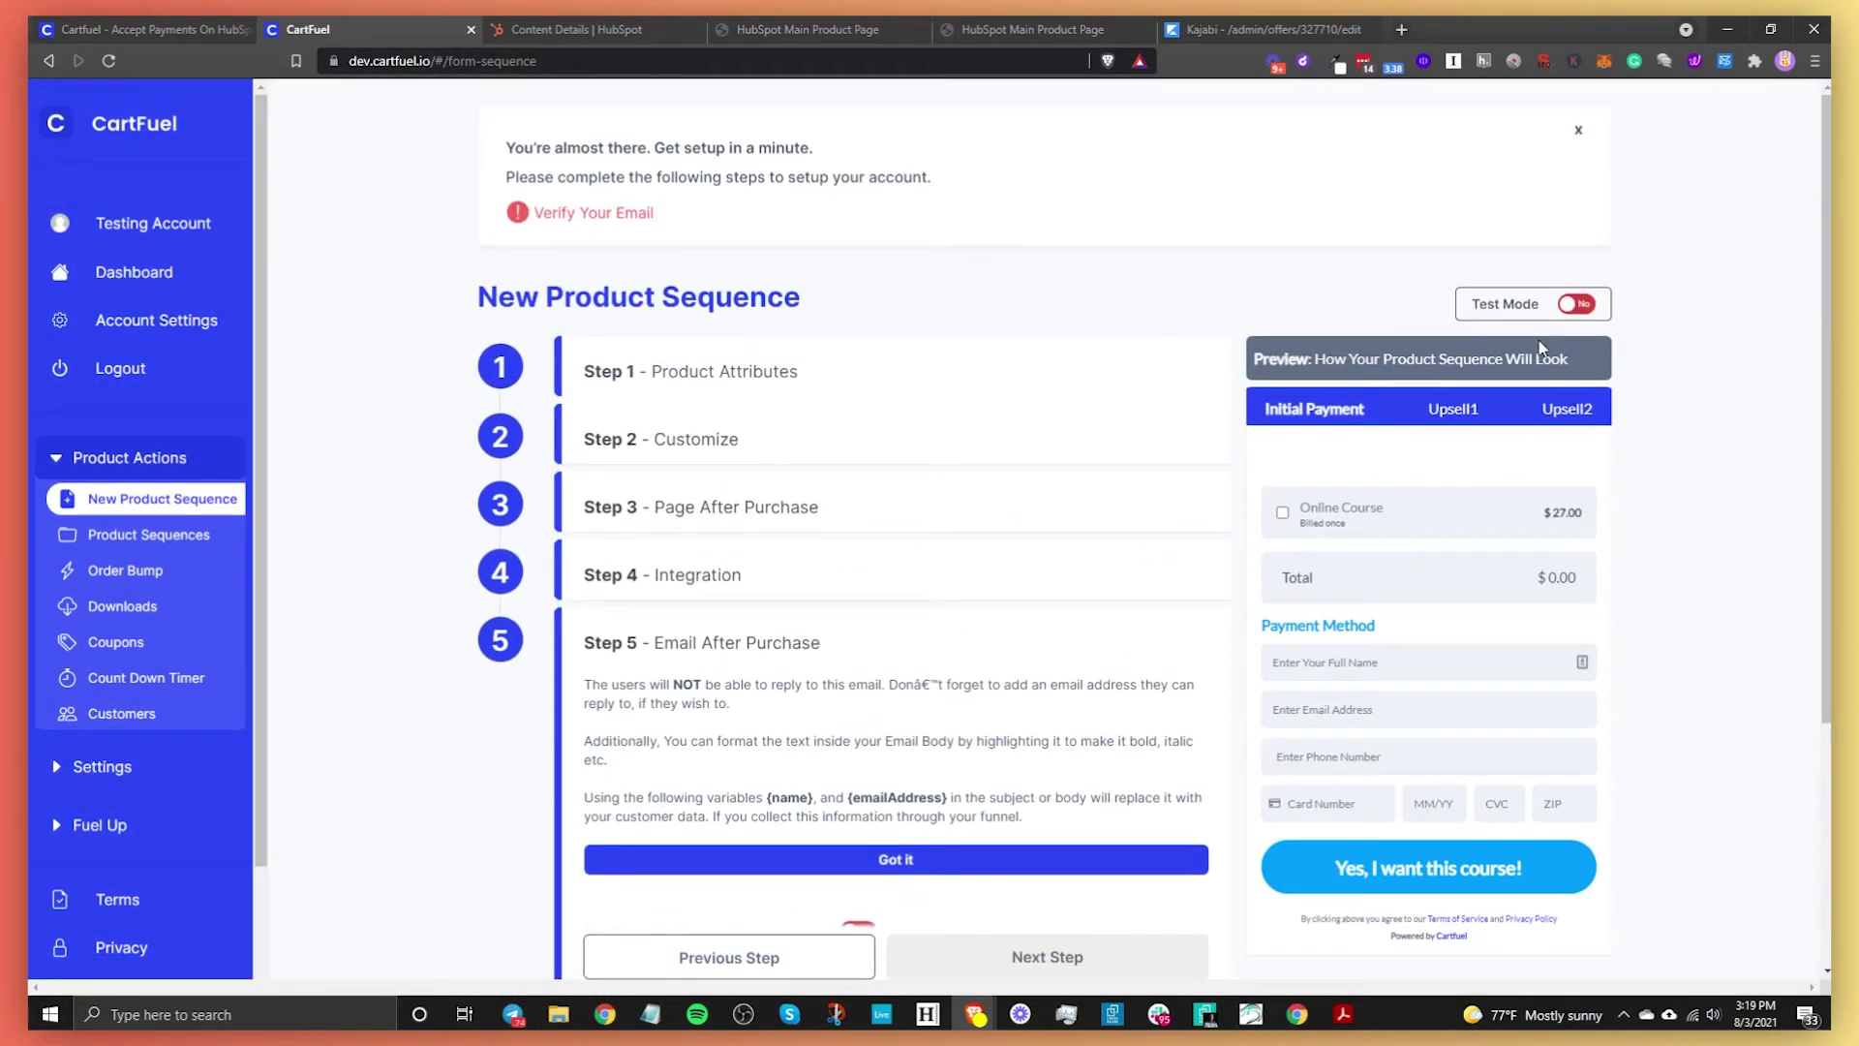
pyautogui.scroll(-3, 1062, 759)
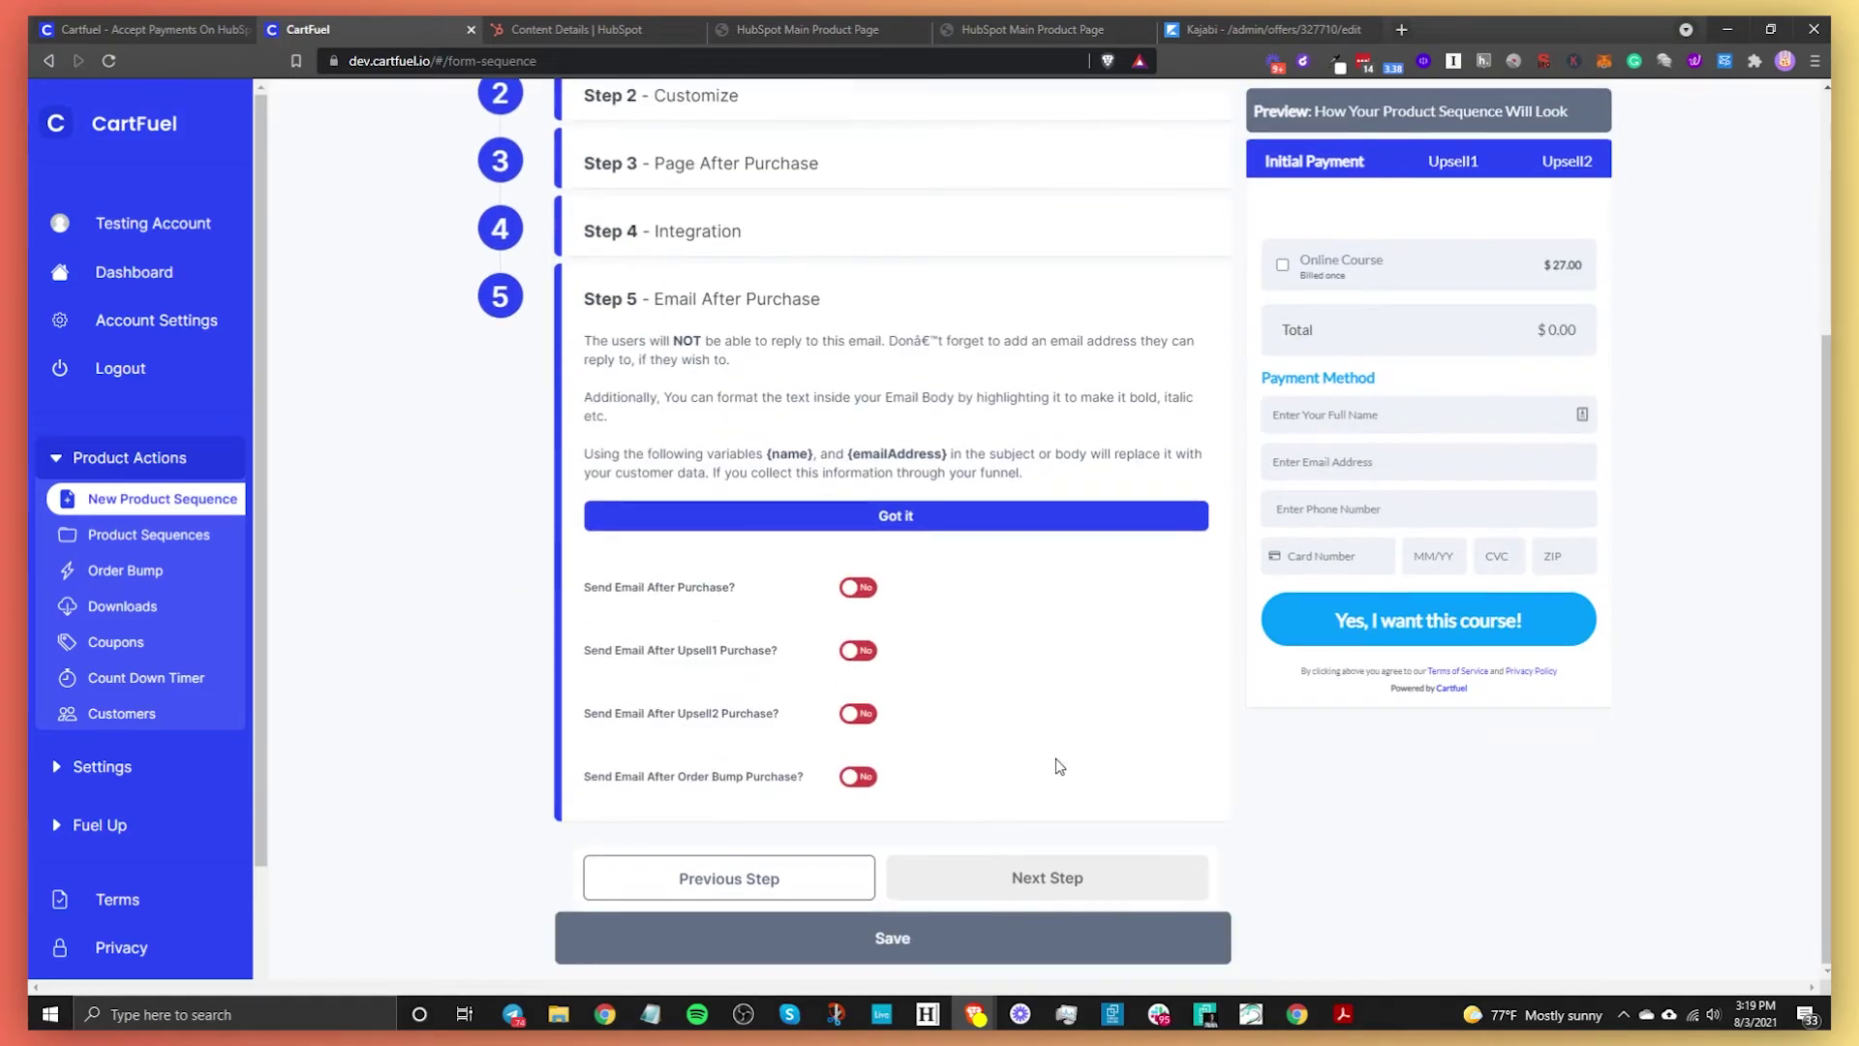
pyautogui.scroll(3, 1036, 544)
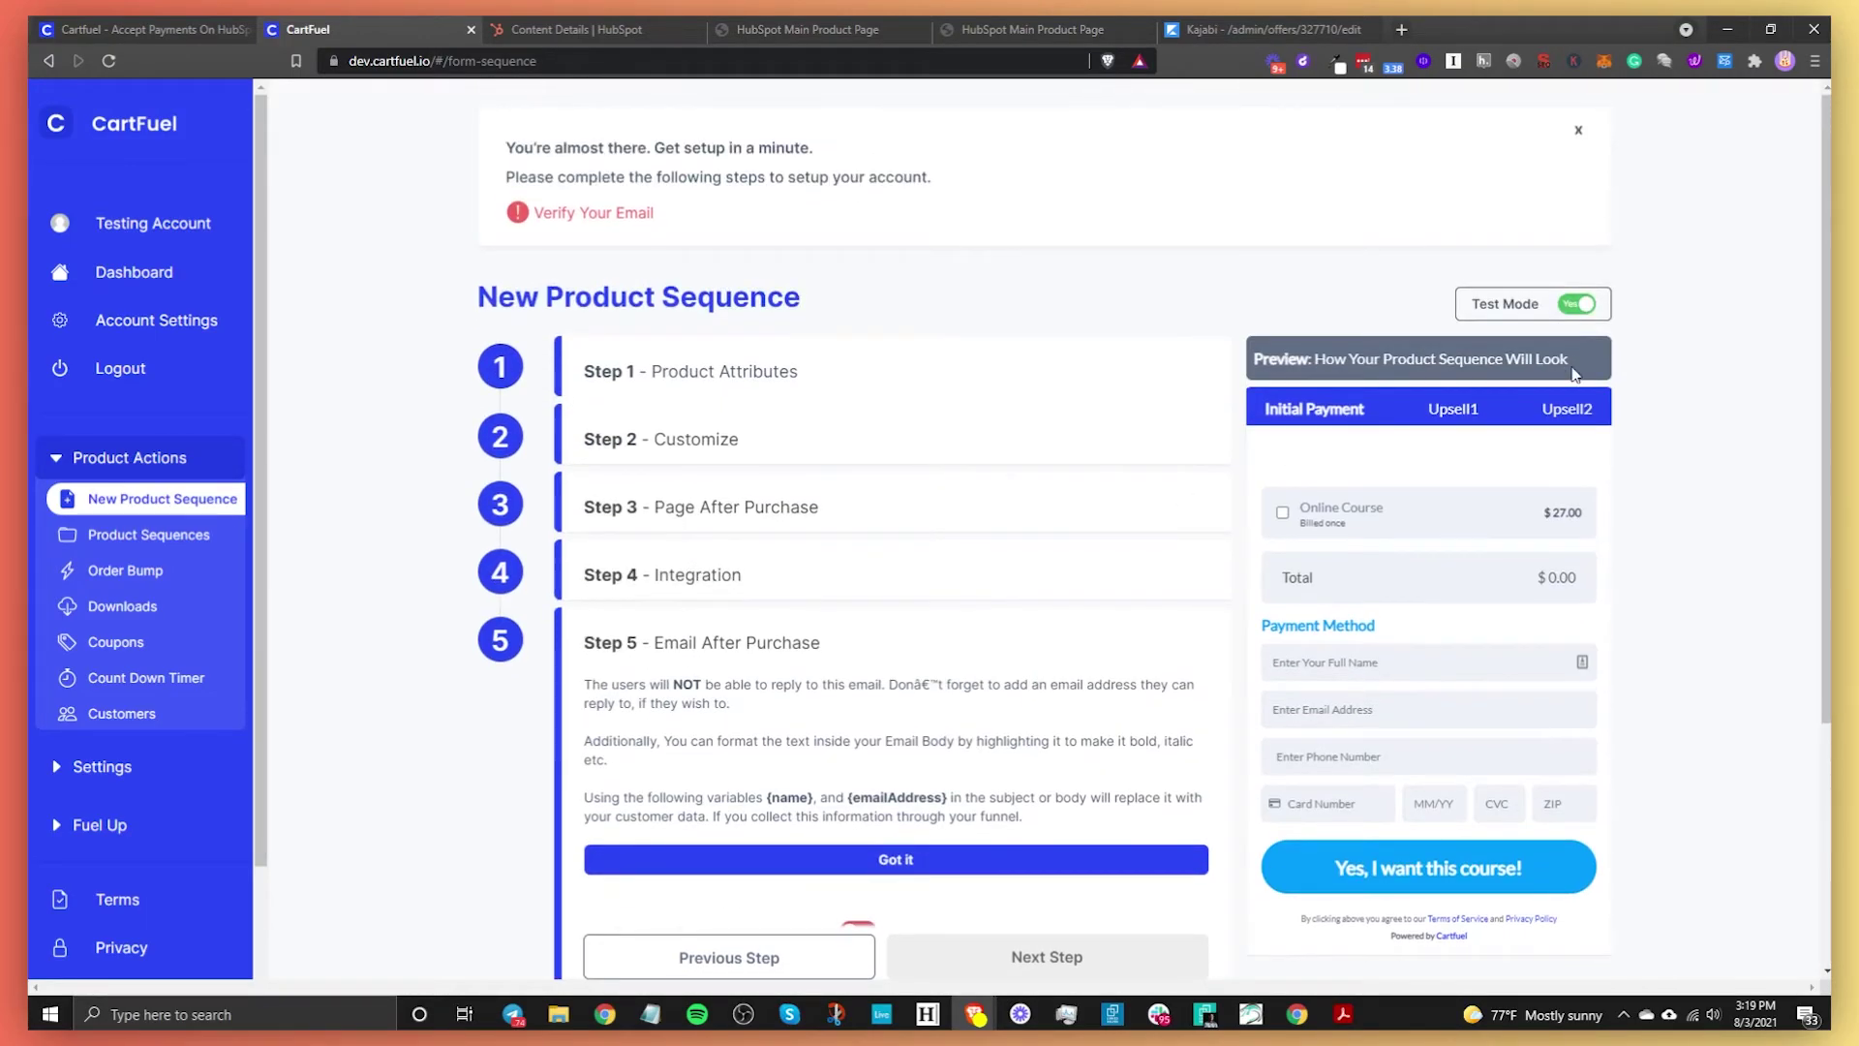
pyautogui.click(1576, 304)
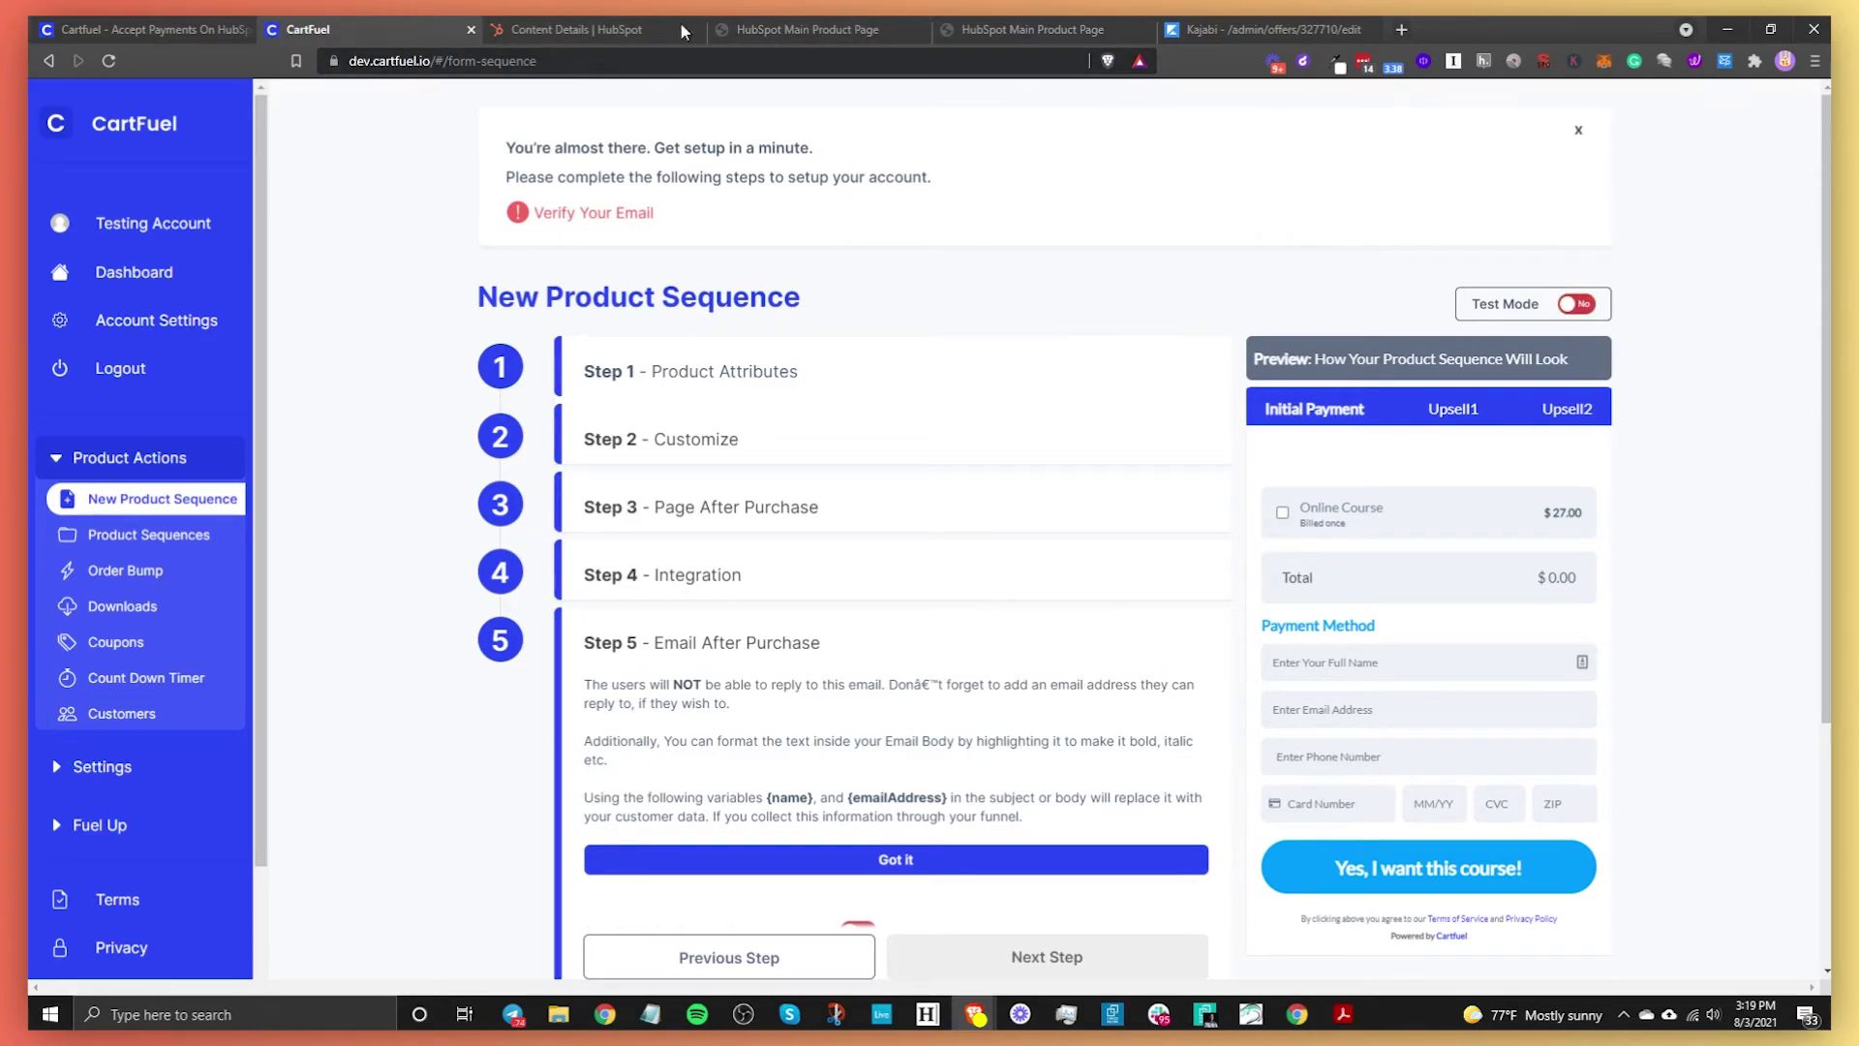
# On the HubSpot Main Product Page, close the signup popup and choose Credit Card payment
pyautogui.click(788, 27)
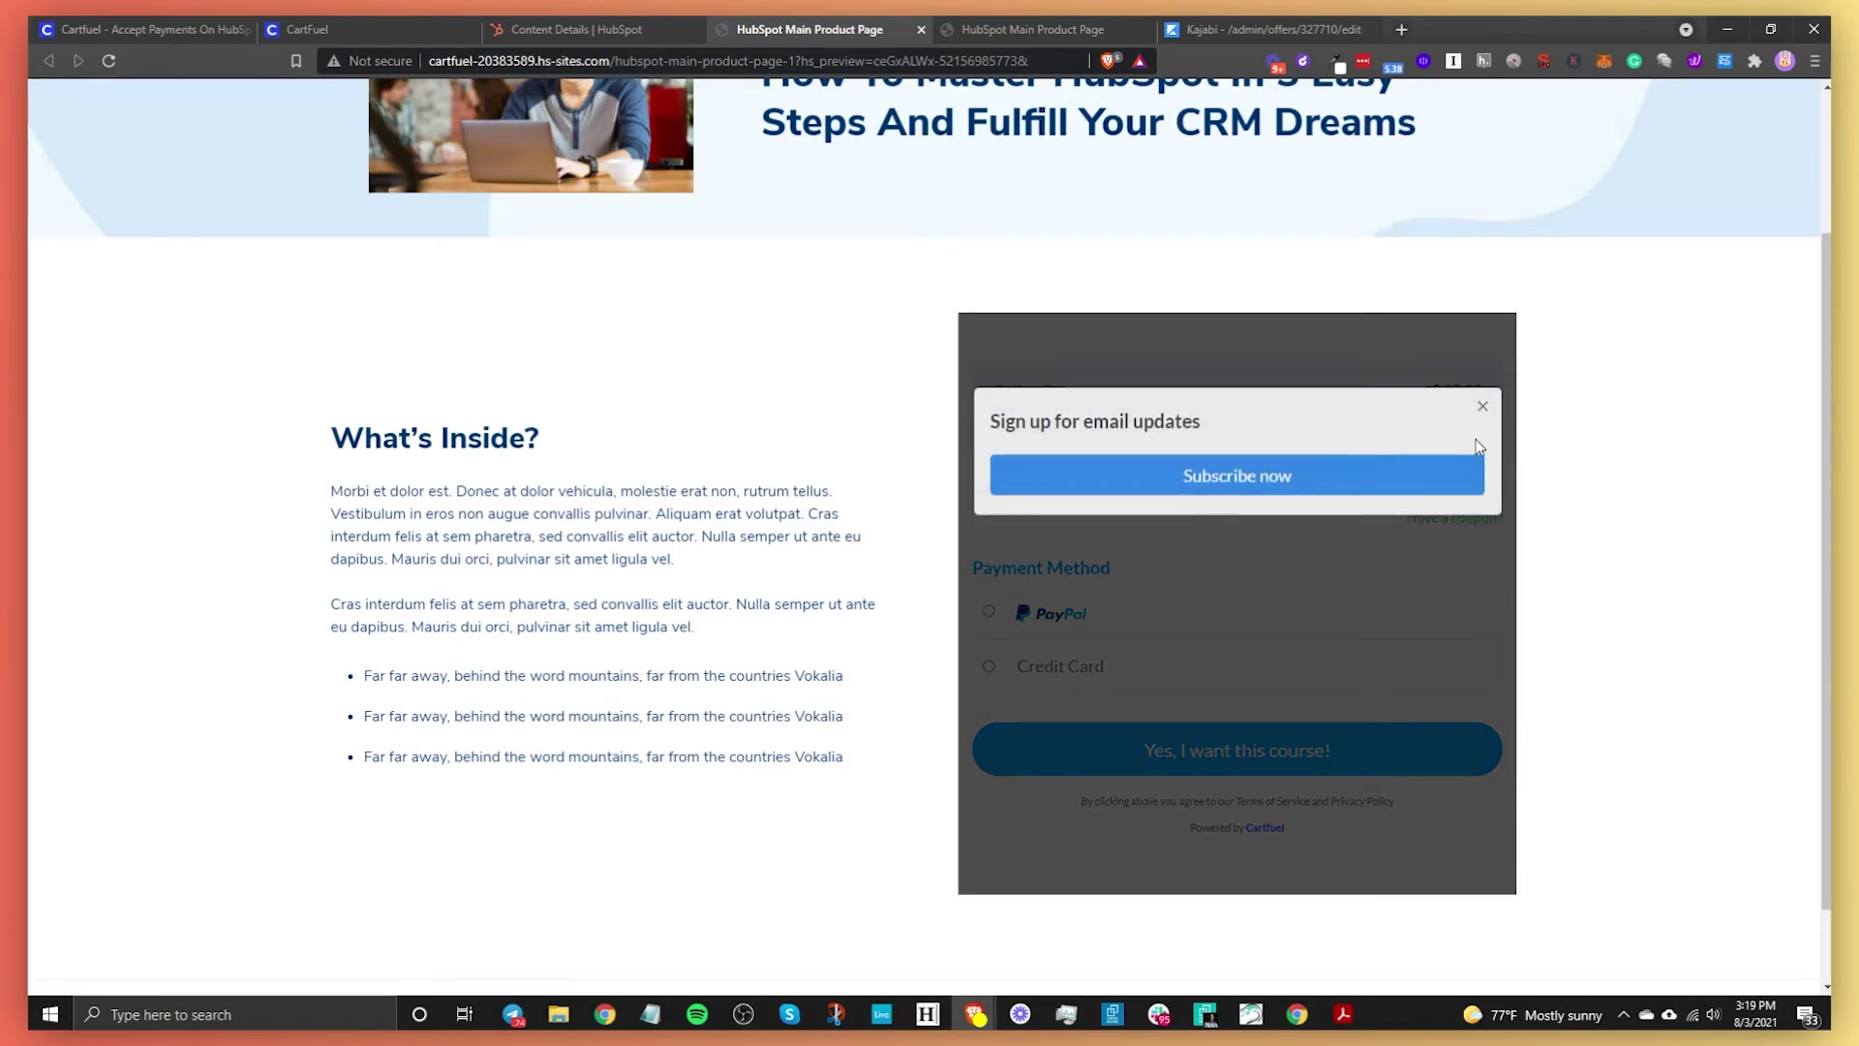
pyautogui.click(1475, 411)
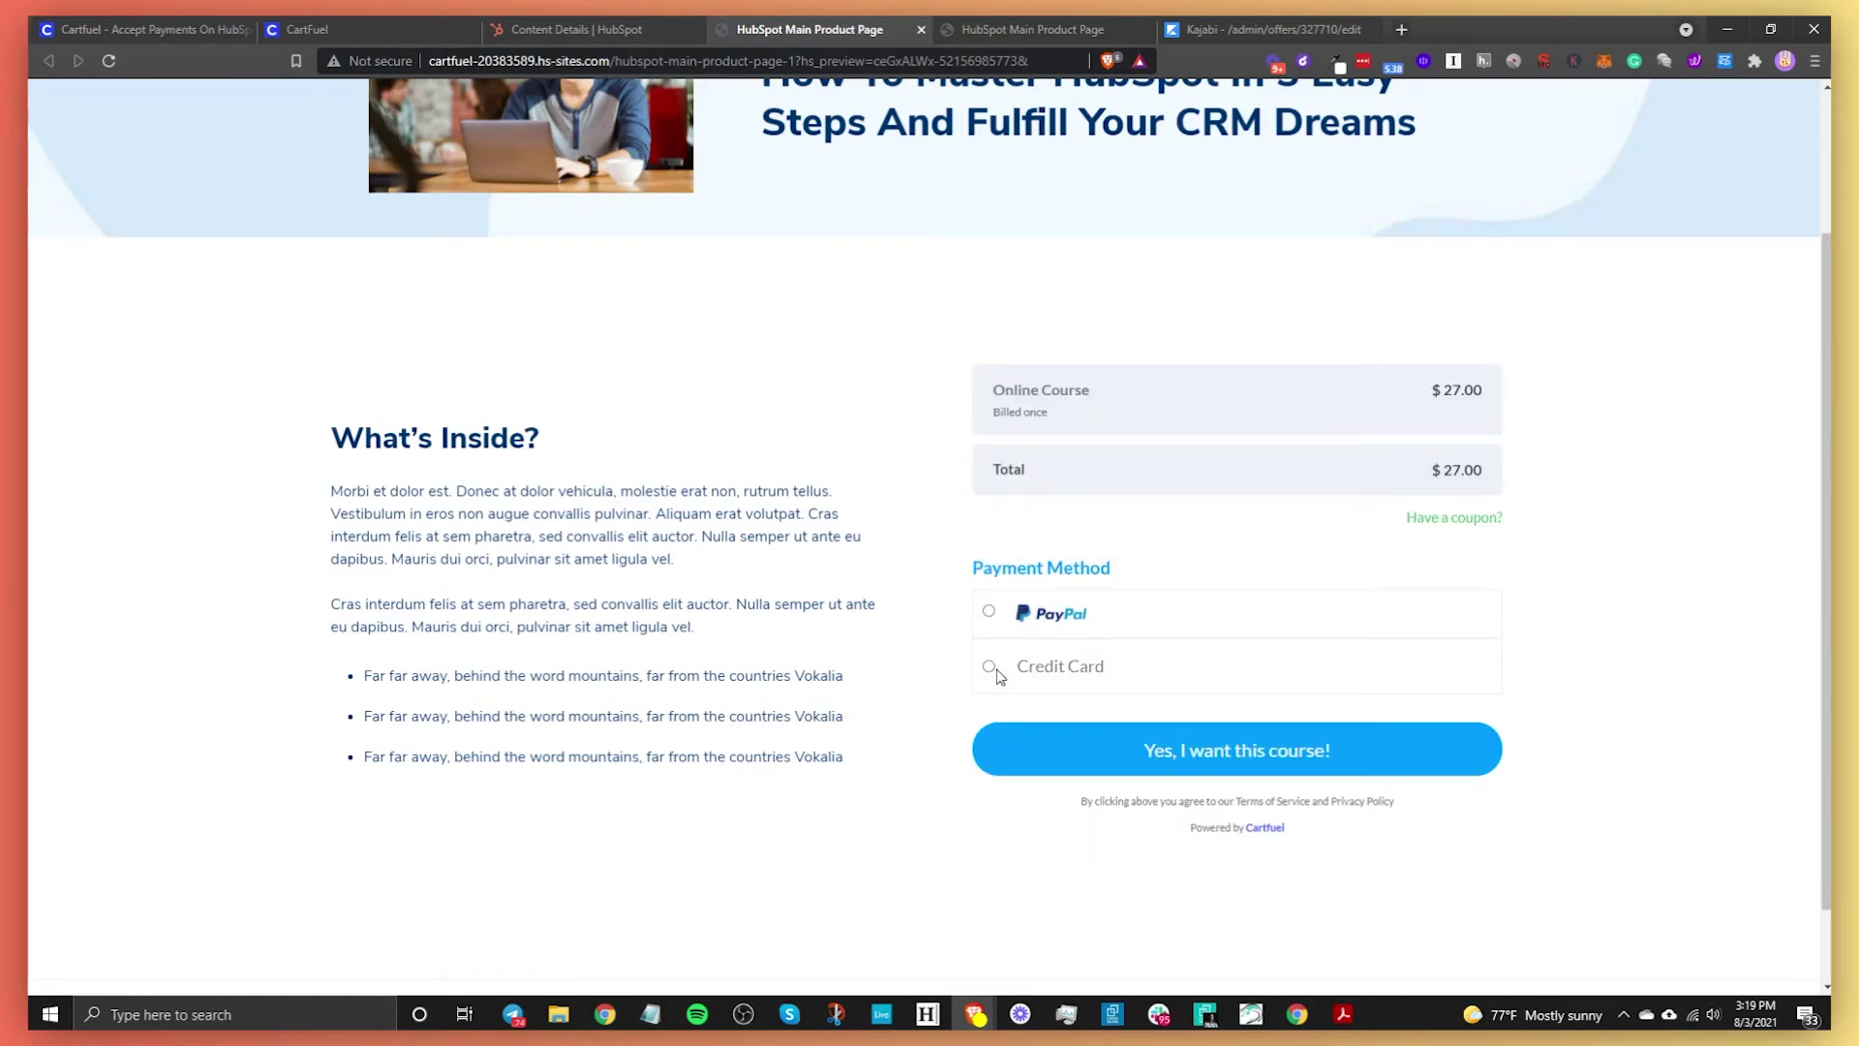
pyautogui.click(989, 667)
pyautogui.scroll(-2, 1022, 692)
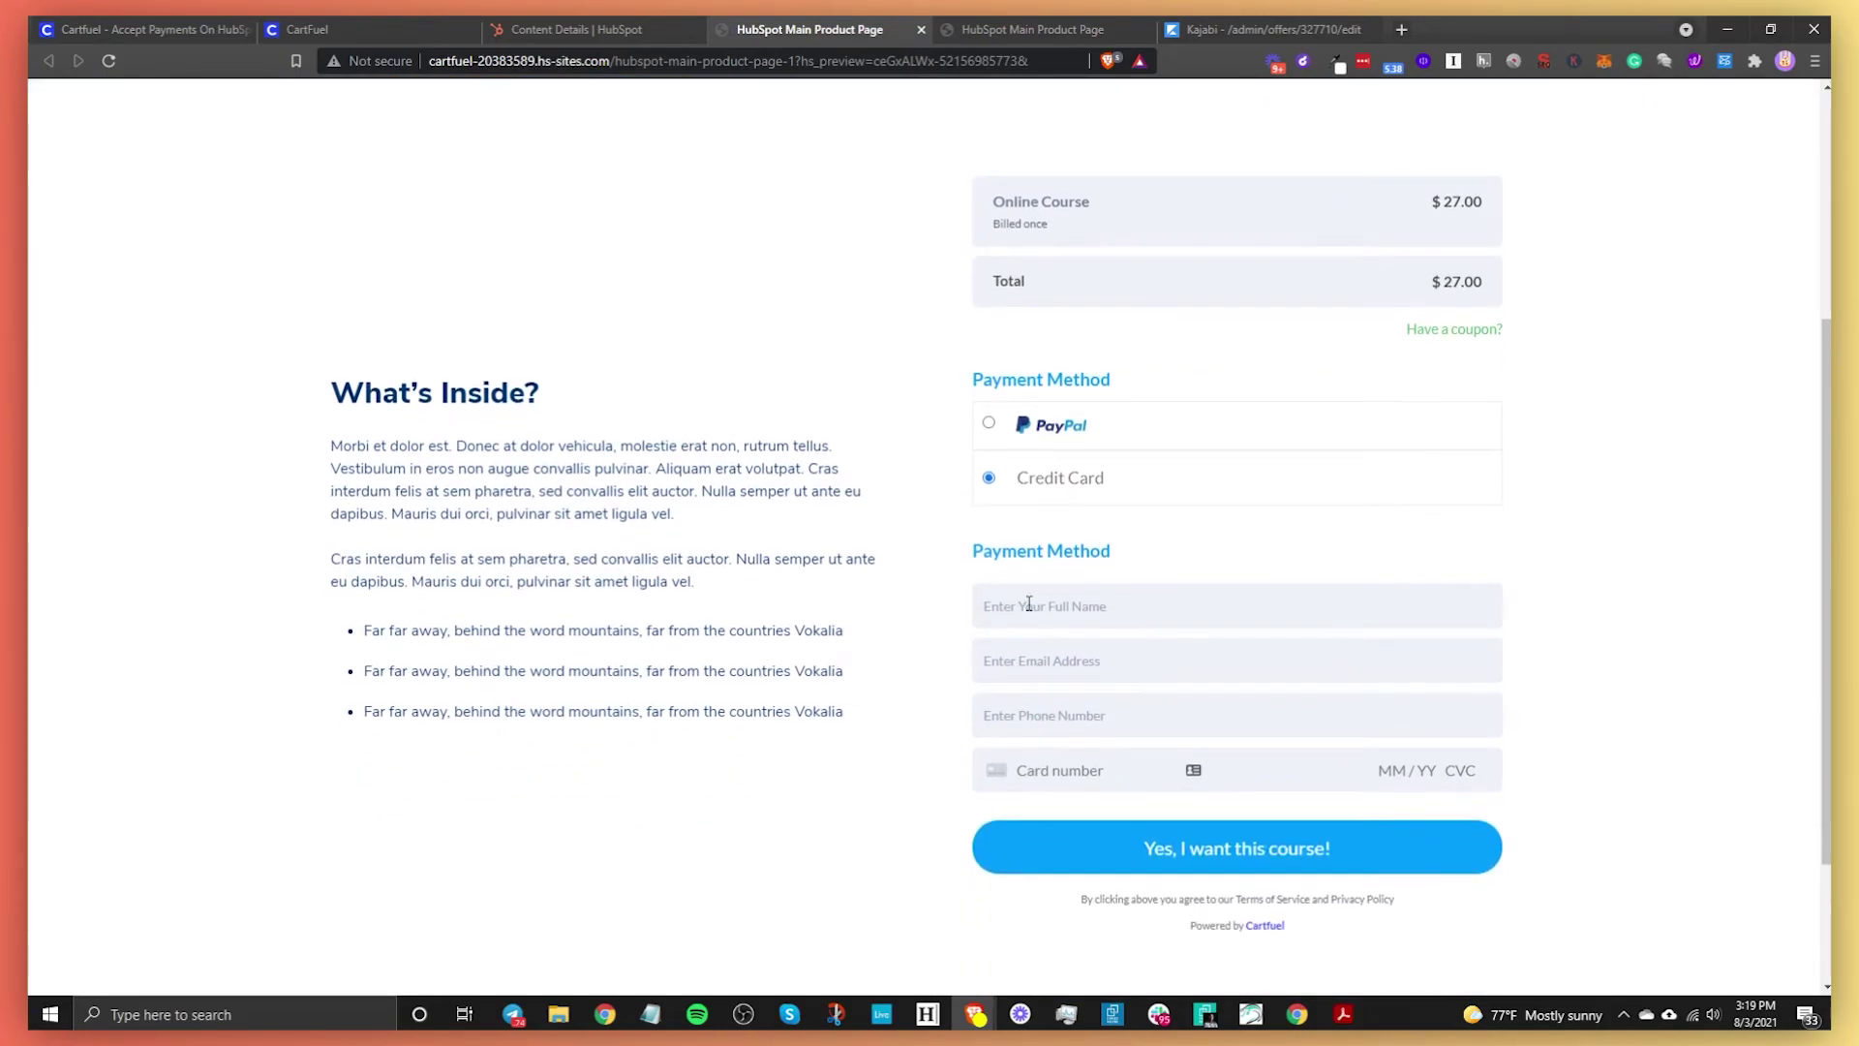
# Fill in the buyer's full name, e-mail, phone number, and the test card details
pyautogui.click(1050, 602)
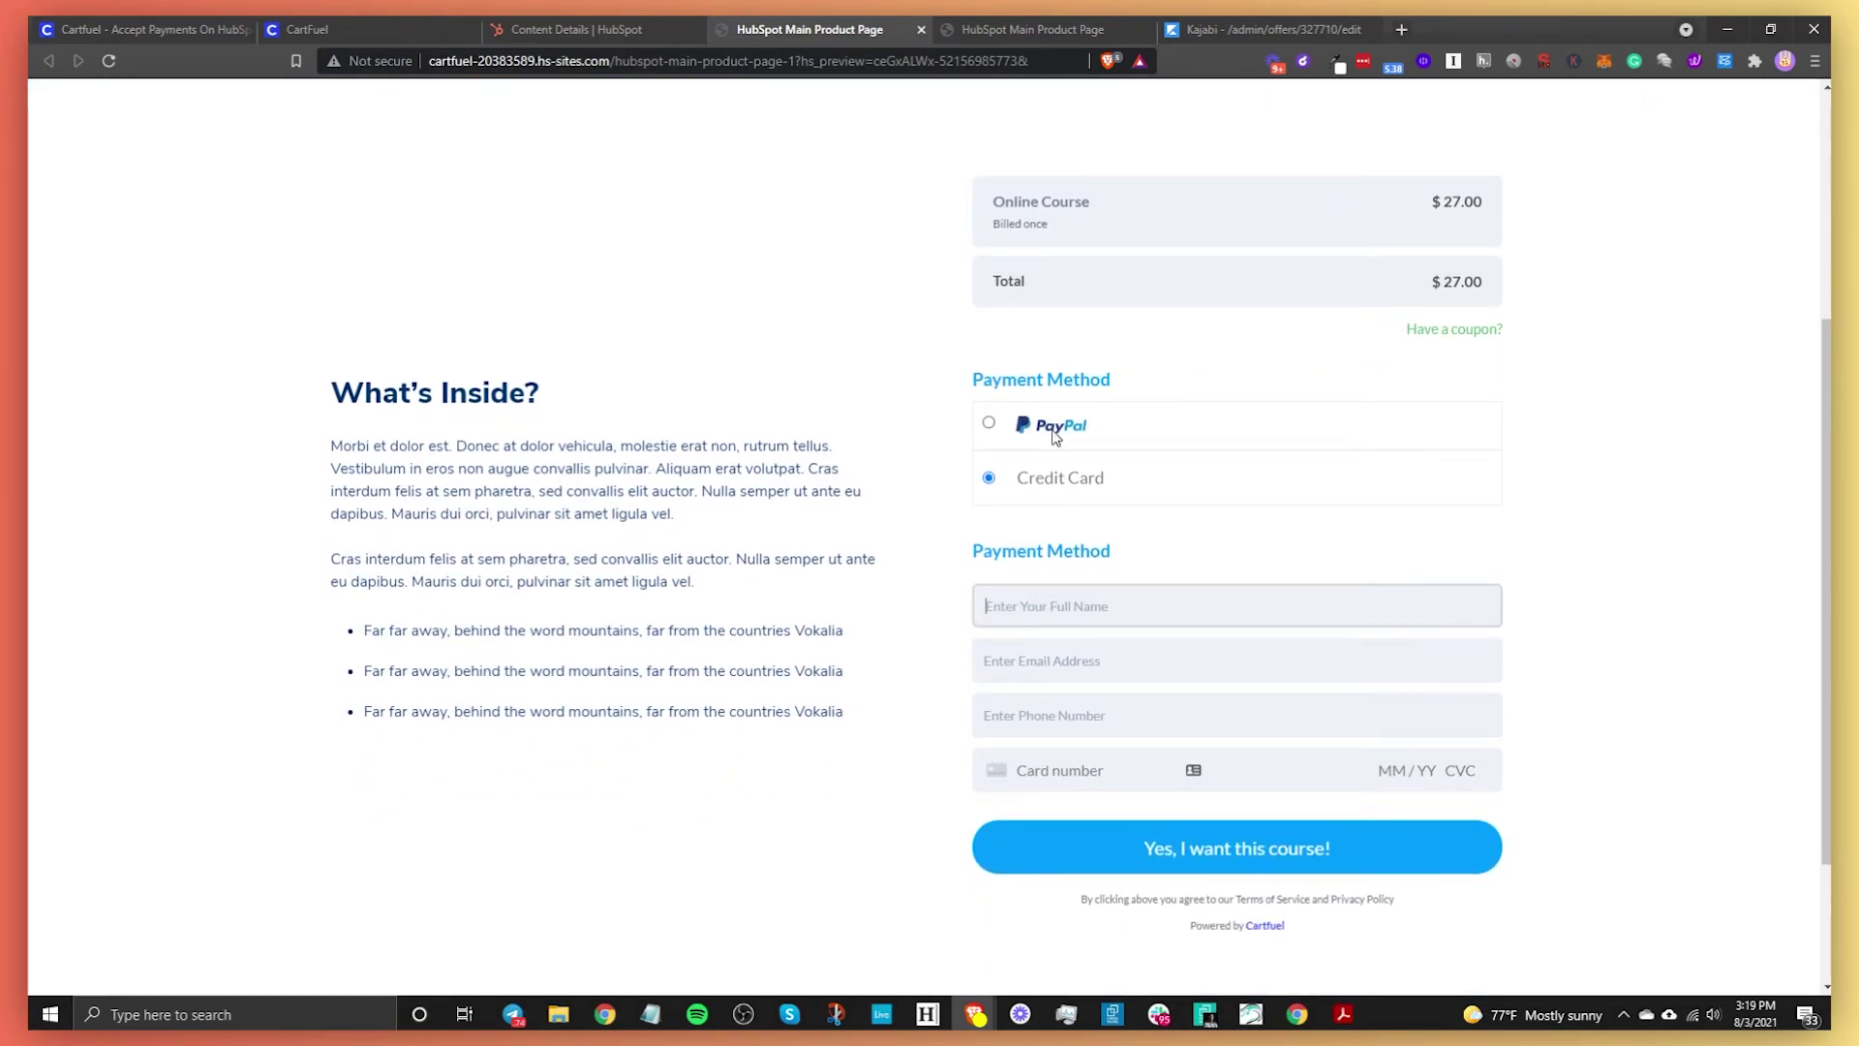
pyautogui.press('Tab')
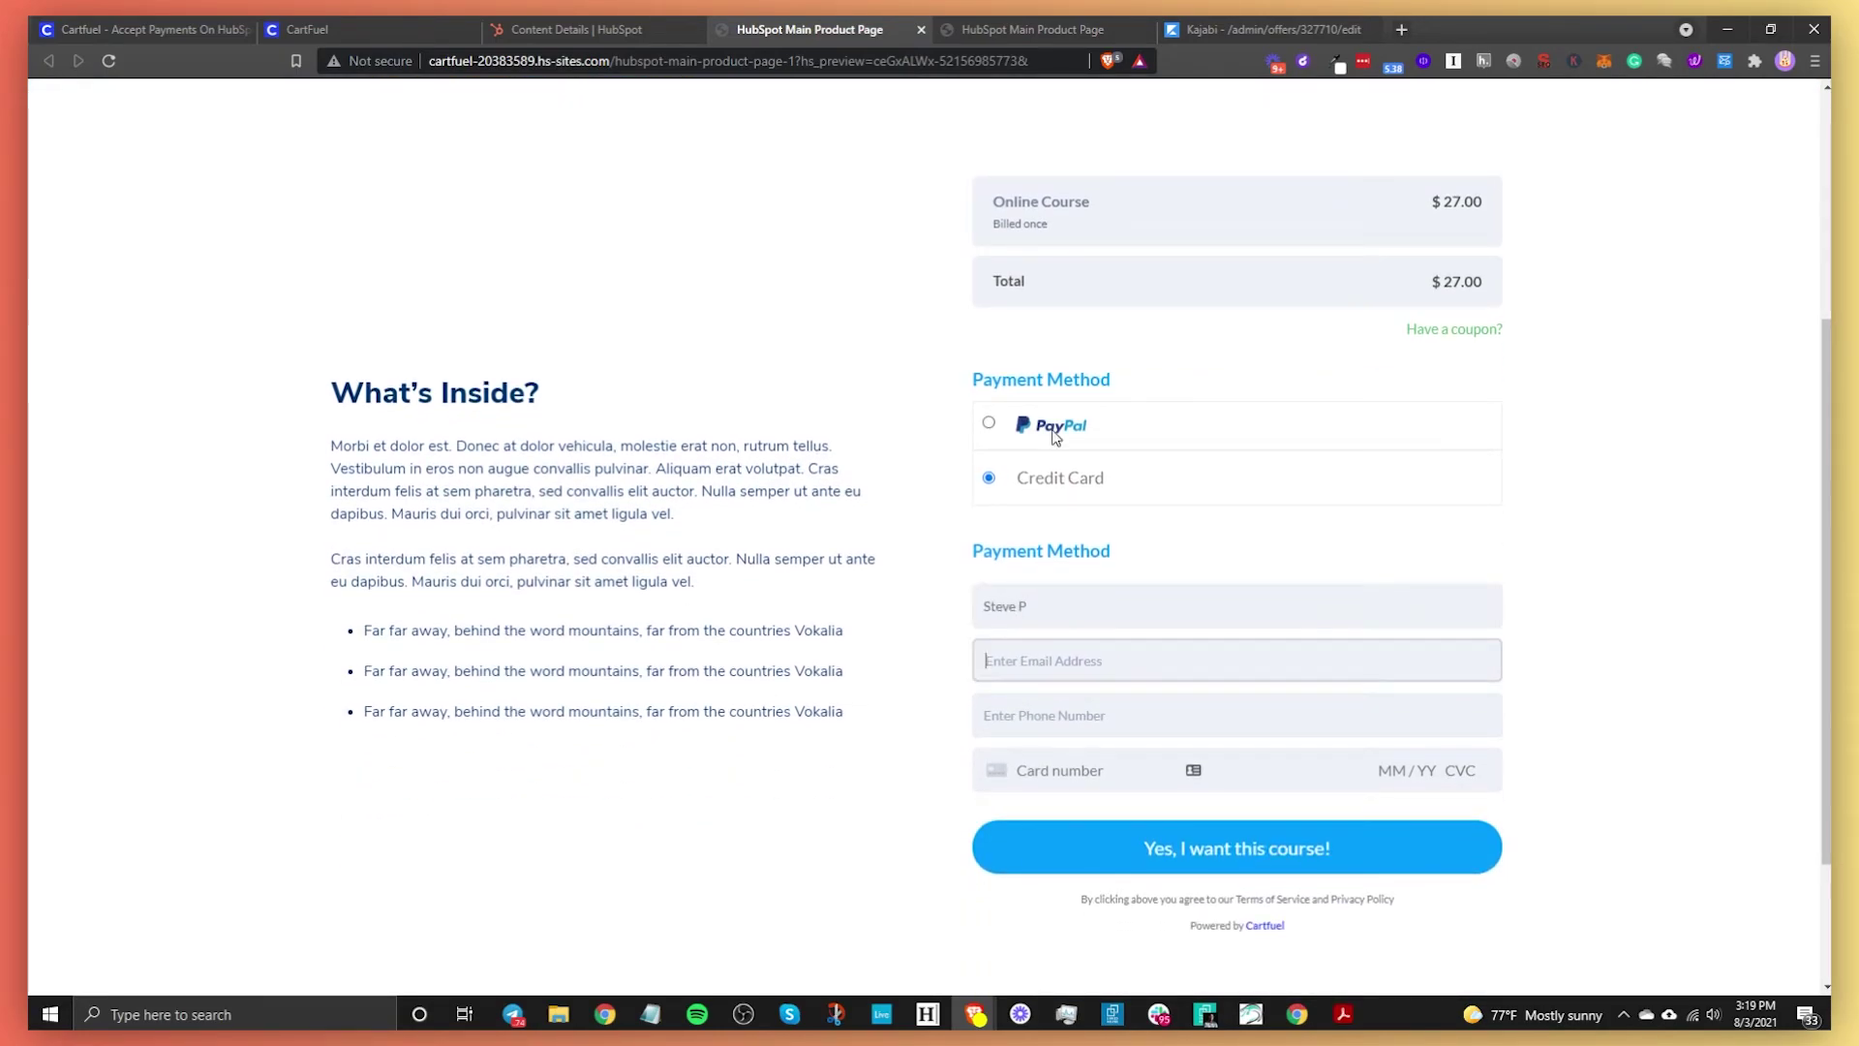
pyautogui.press('Tab')
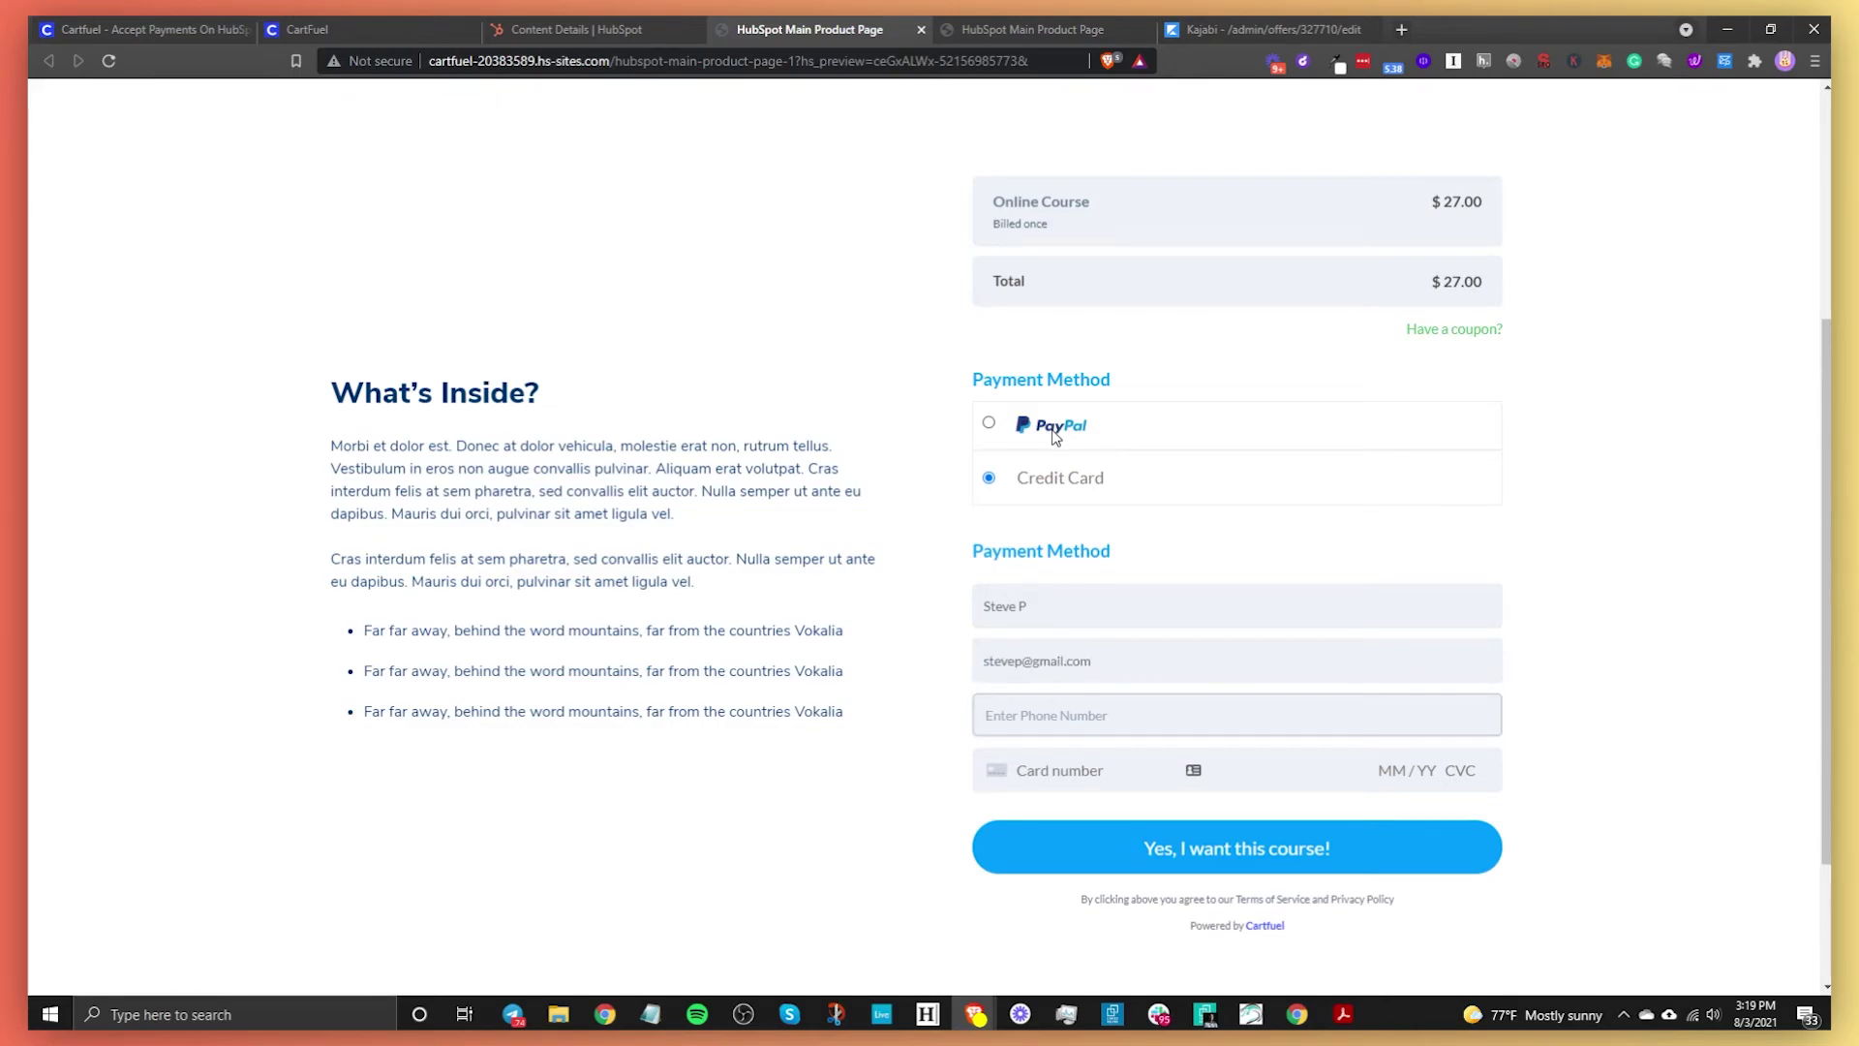
pyautogui.press('Tab')
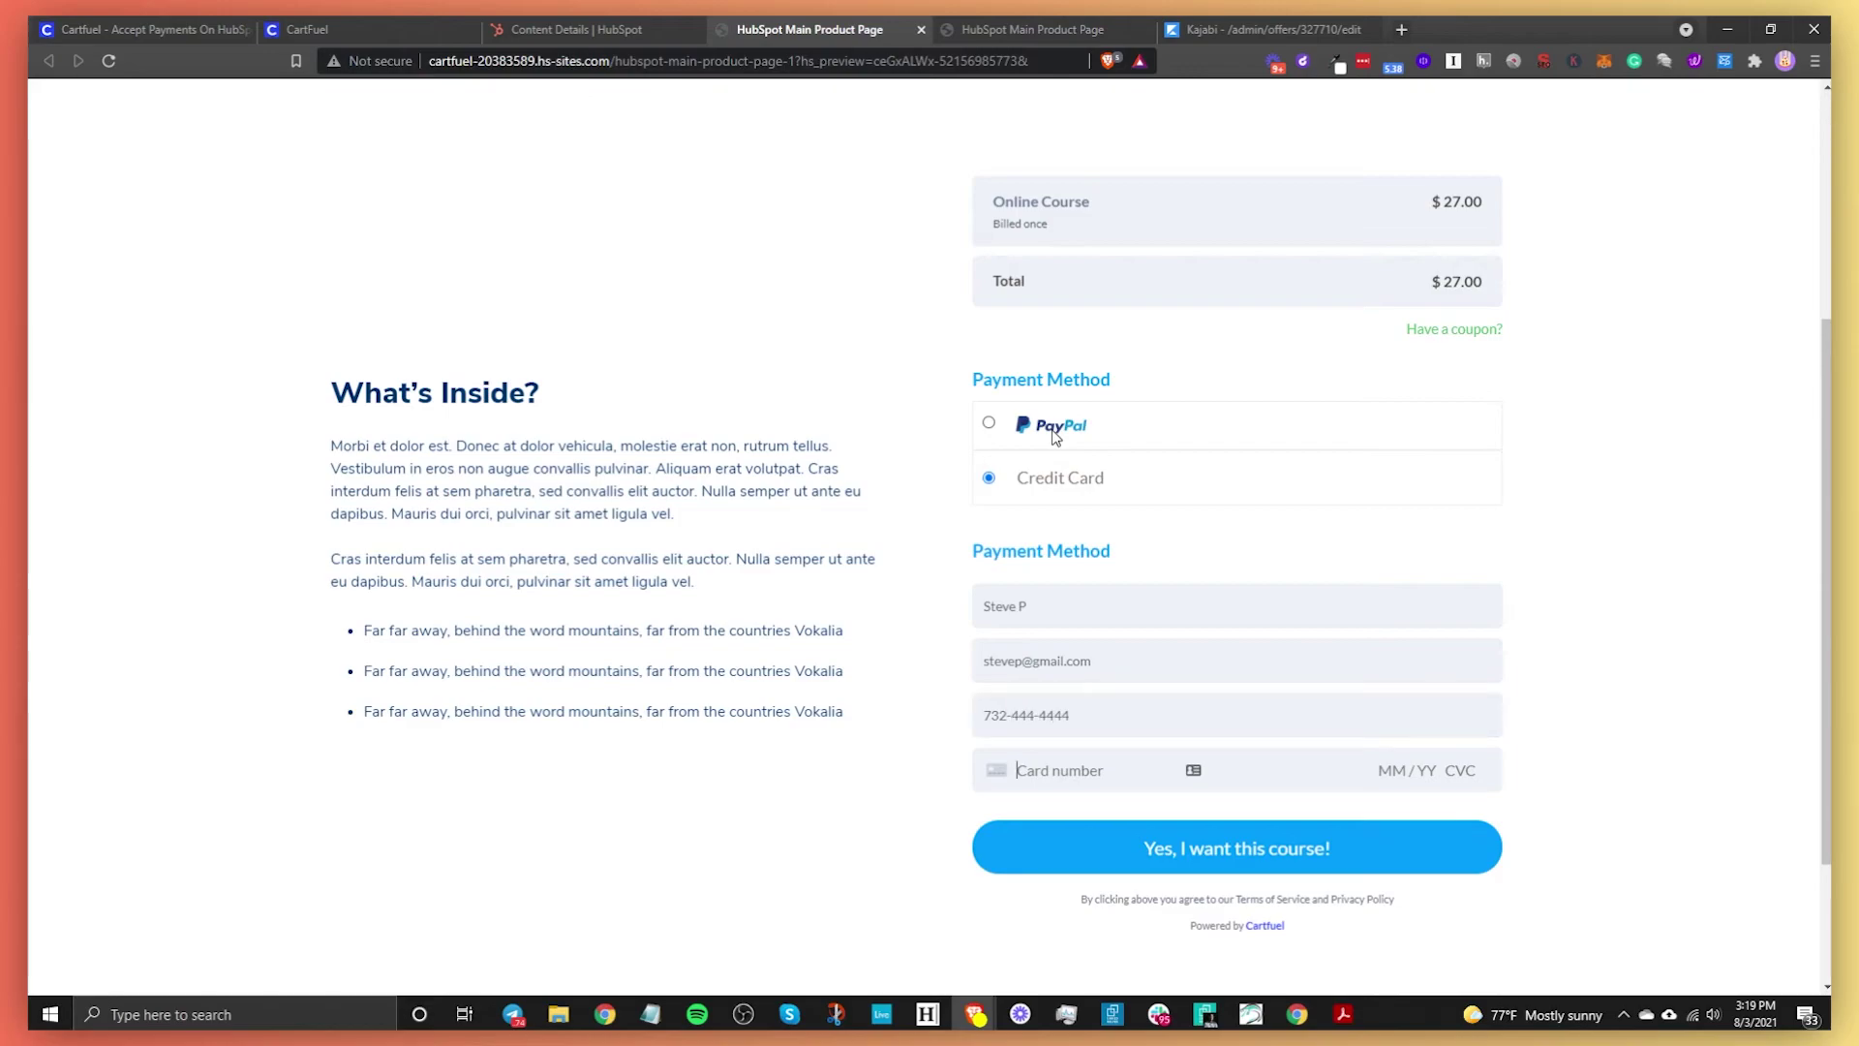
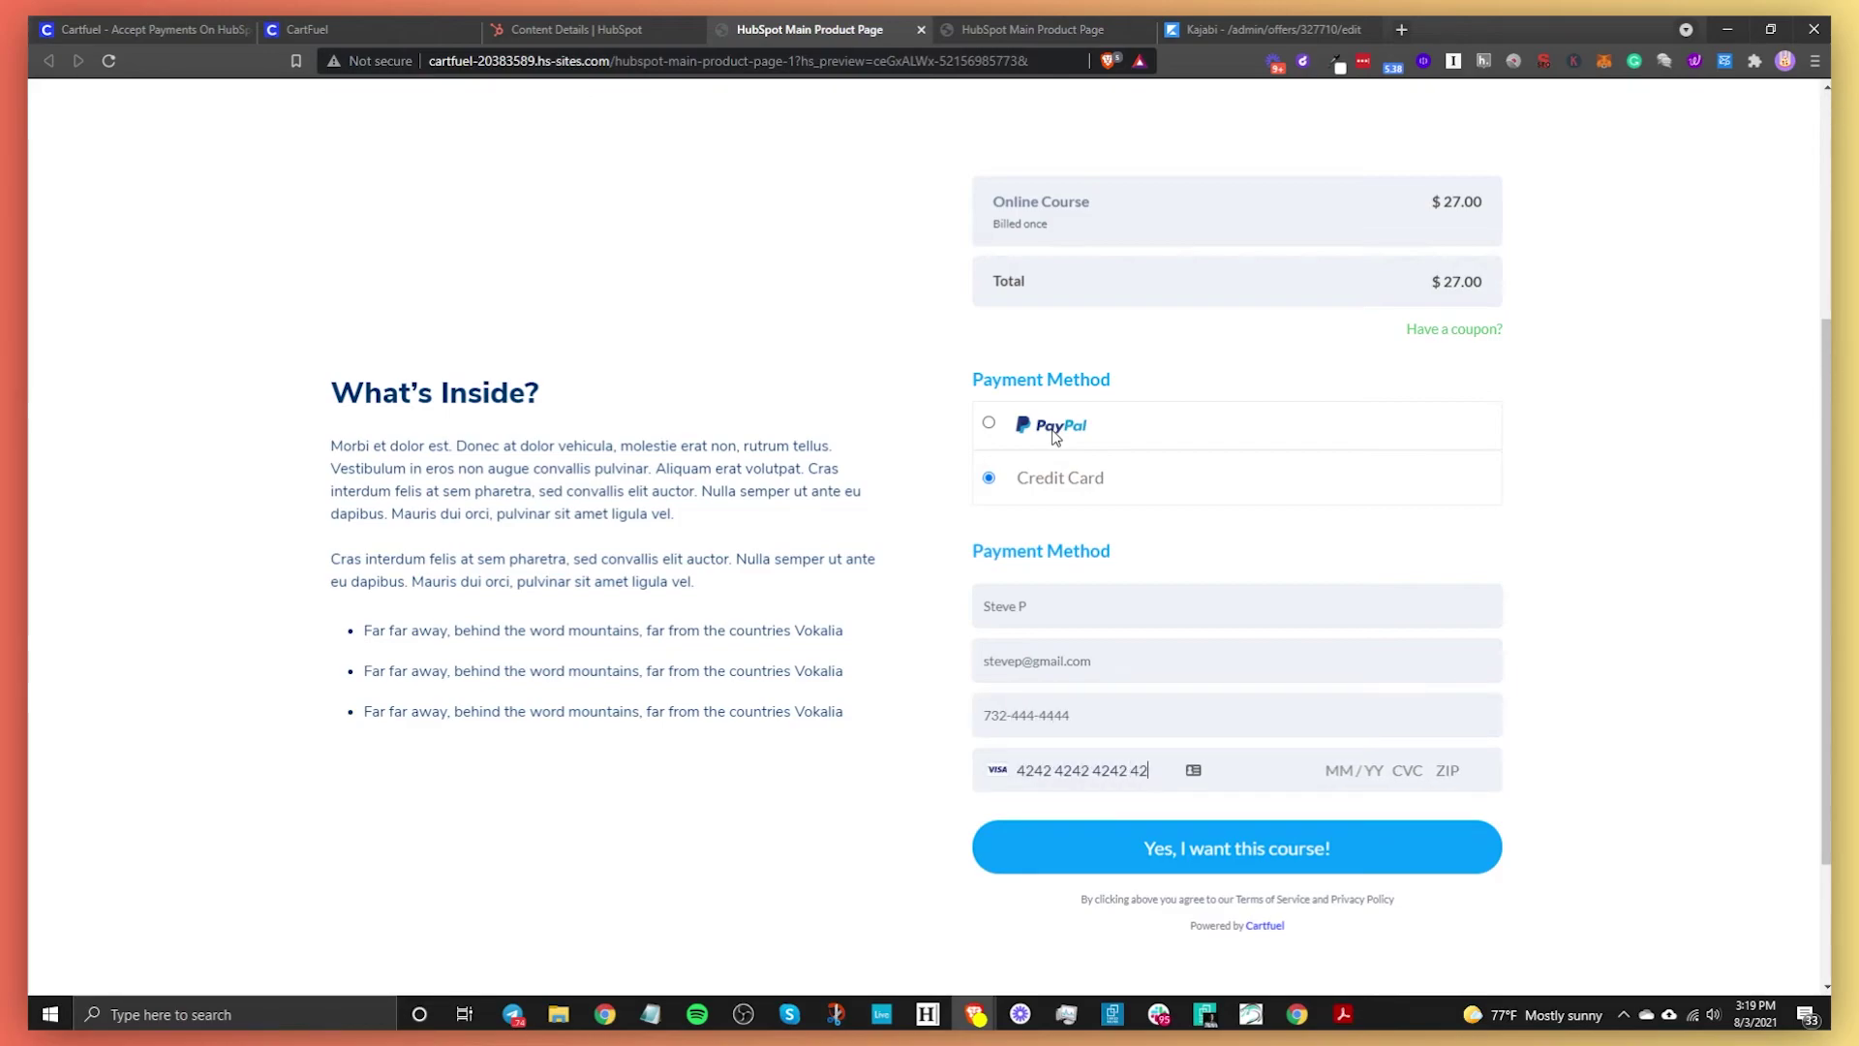
# Submit the $27 Online Course order and reach the Order Complete page
pyautogui.click(1313, 862)
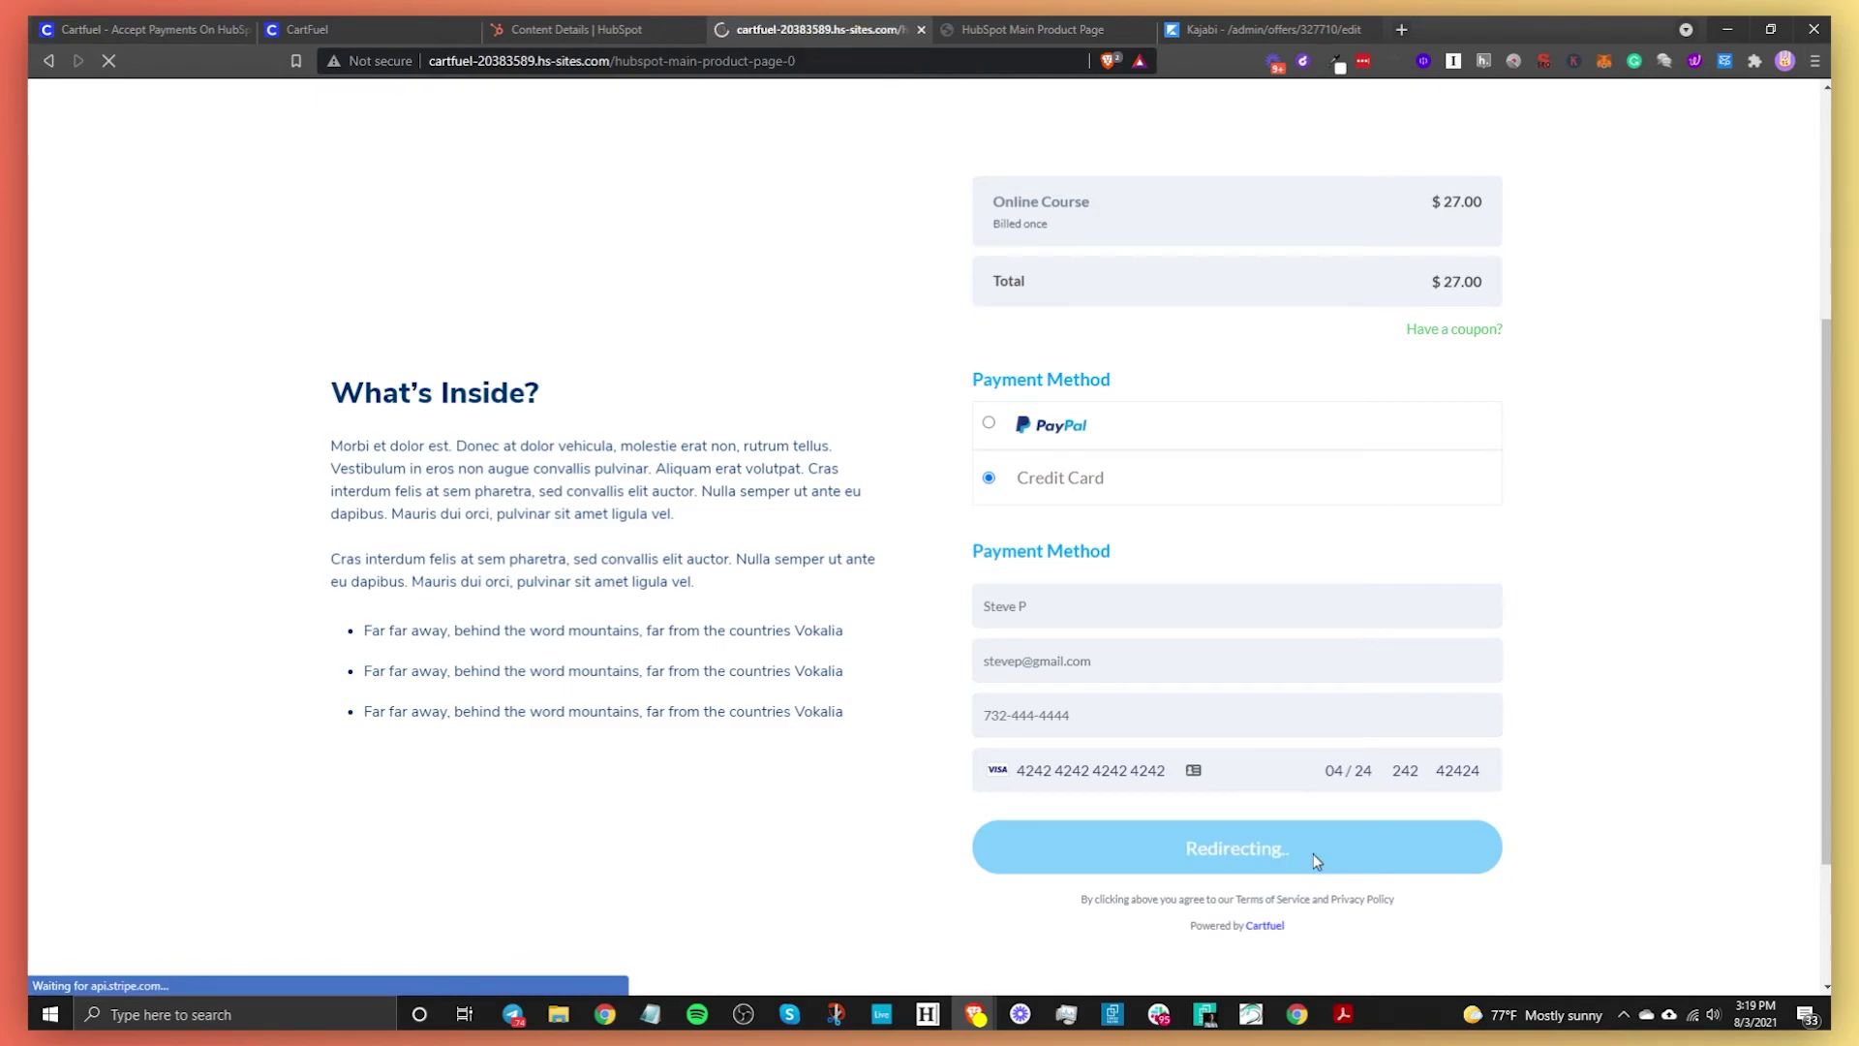
pyautogui.moveTo(287, 601); pyautogui.dragTo(572, 702)
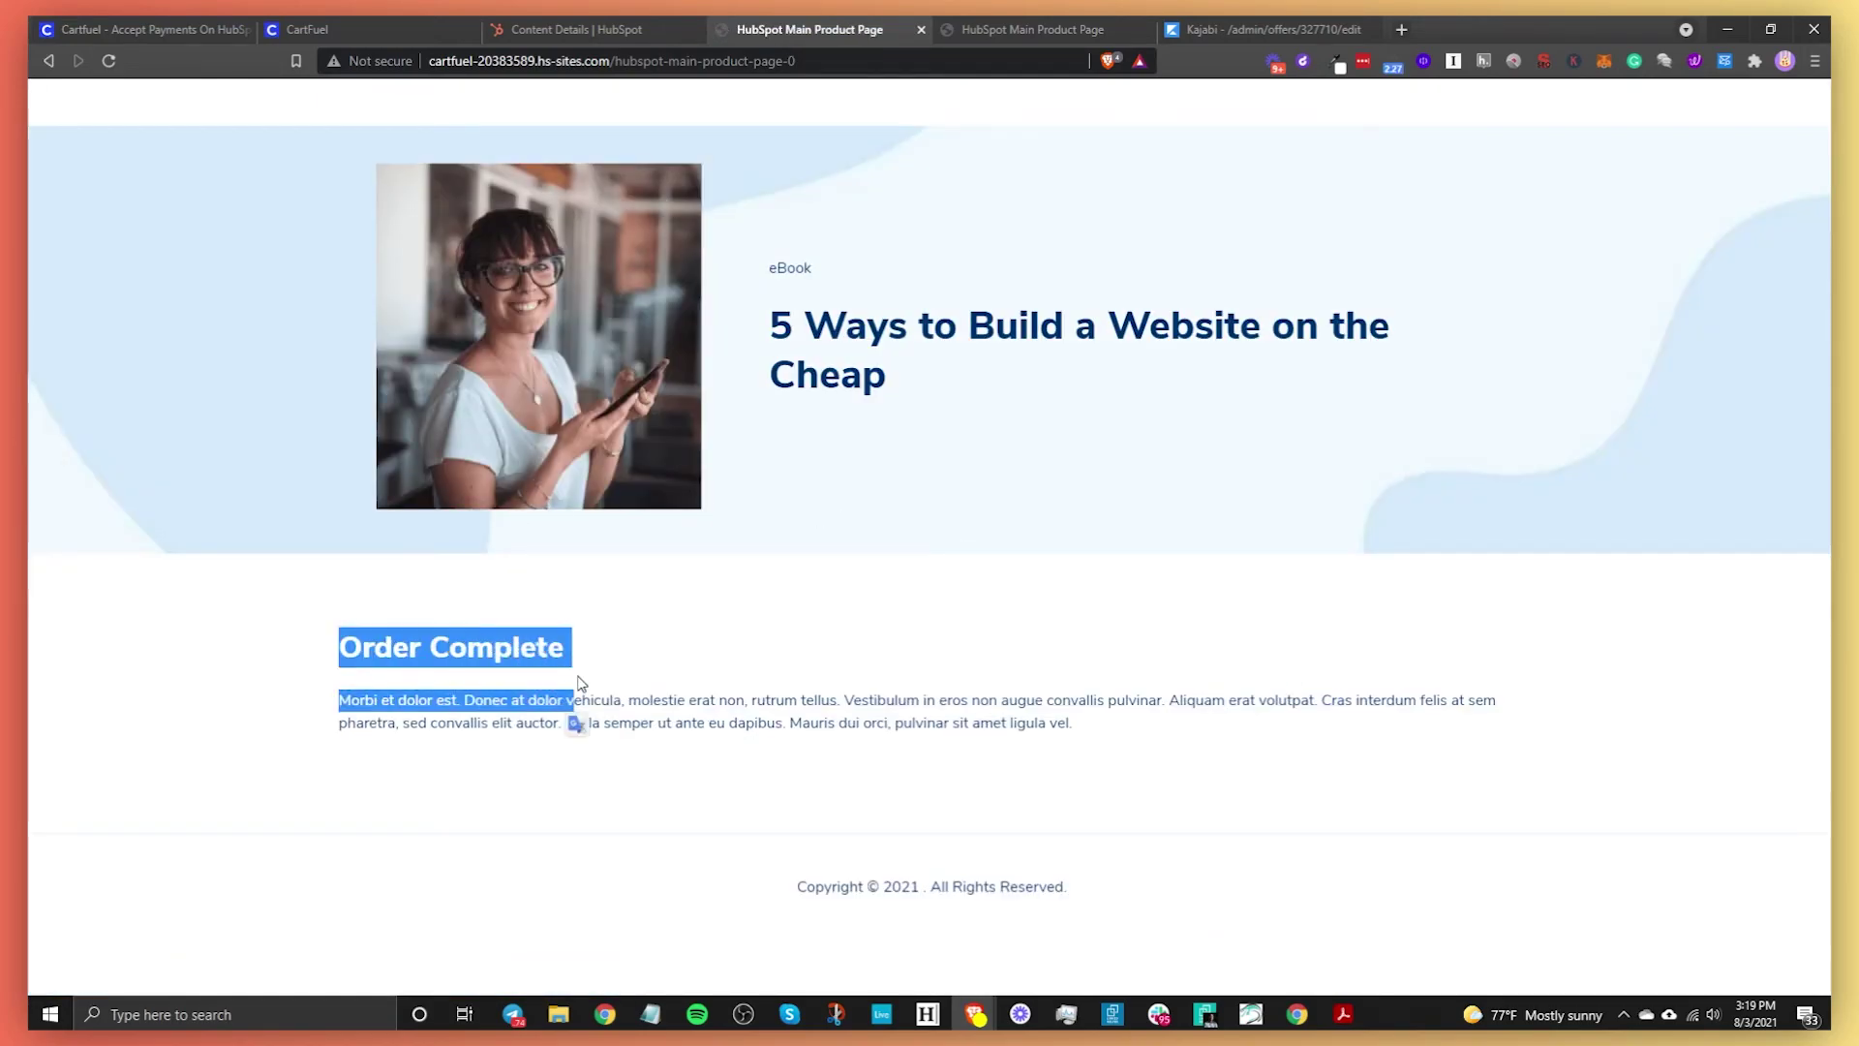
pyautogui.click(577, 685)
# Open the newest contact and expand its DevCartfuel activity showing the $27 Stripe purchase succeeded
pyautogui.click(523, 22)
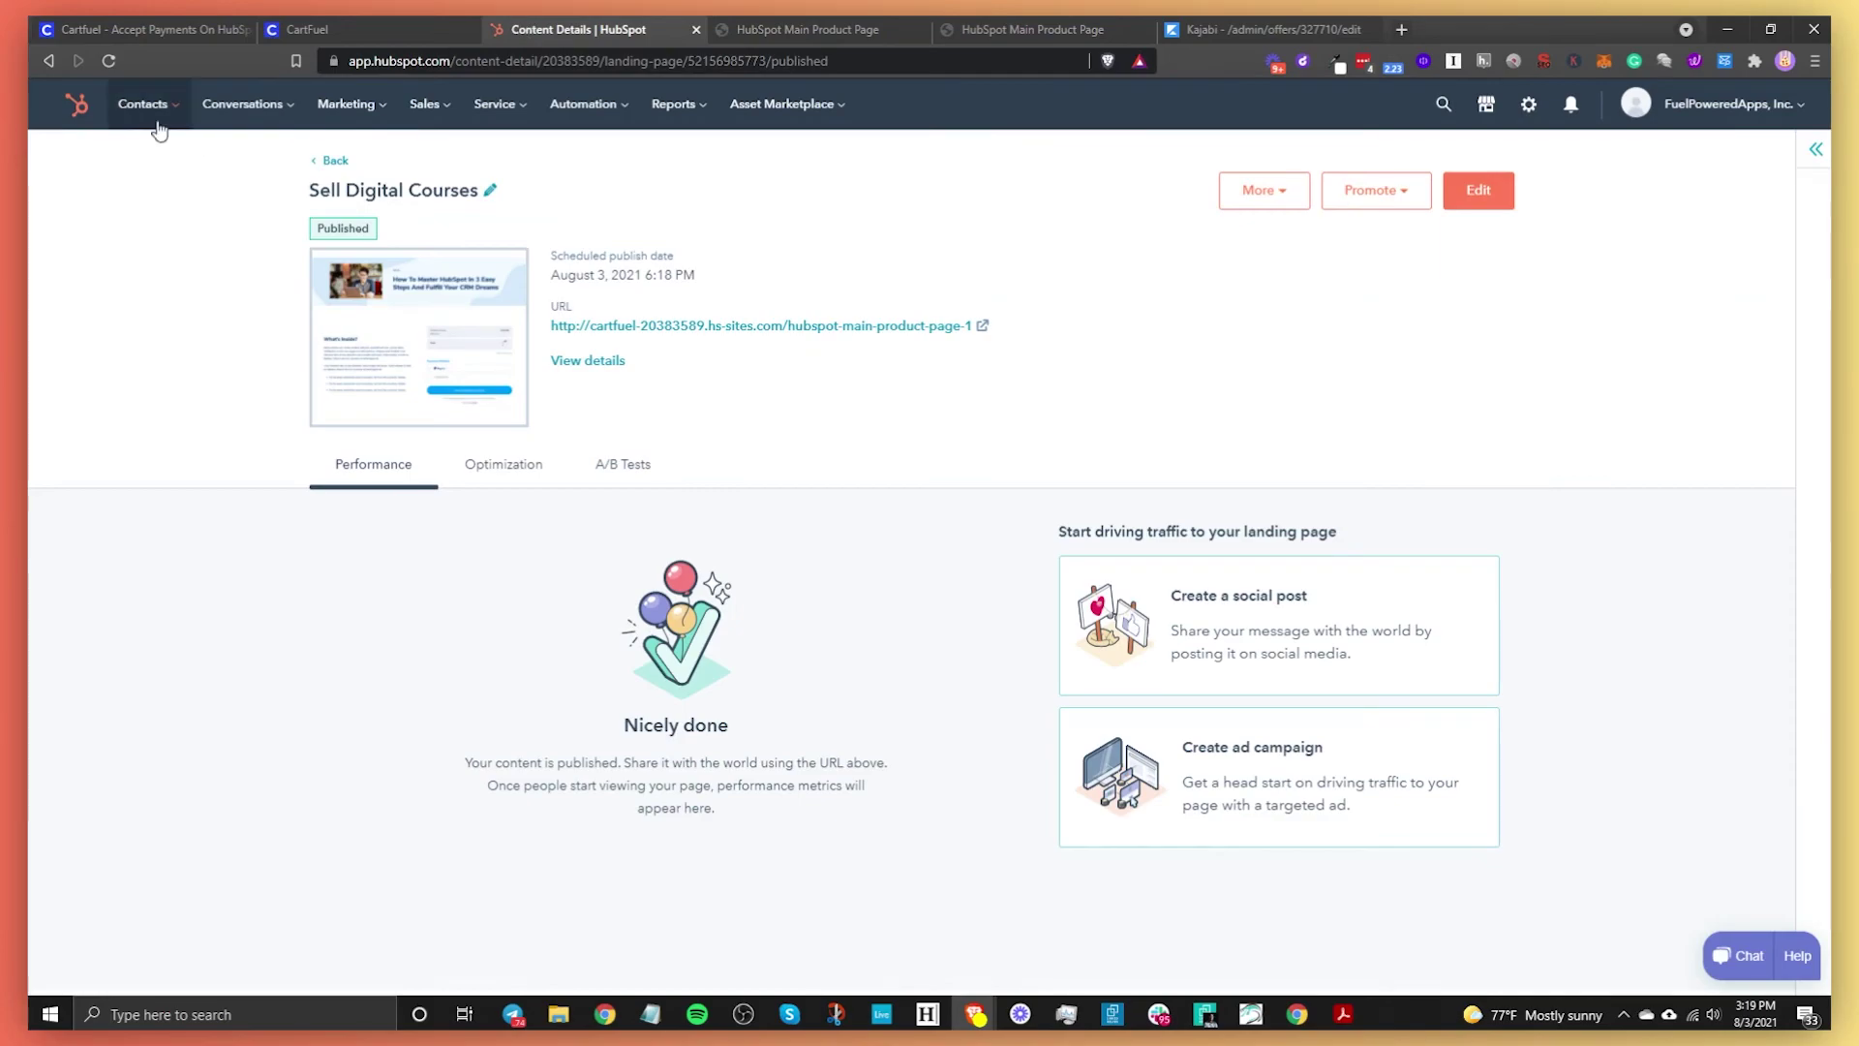
pyautogui.moveTo(142, 104)
pyautogui.click(160, 158)
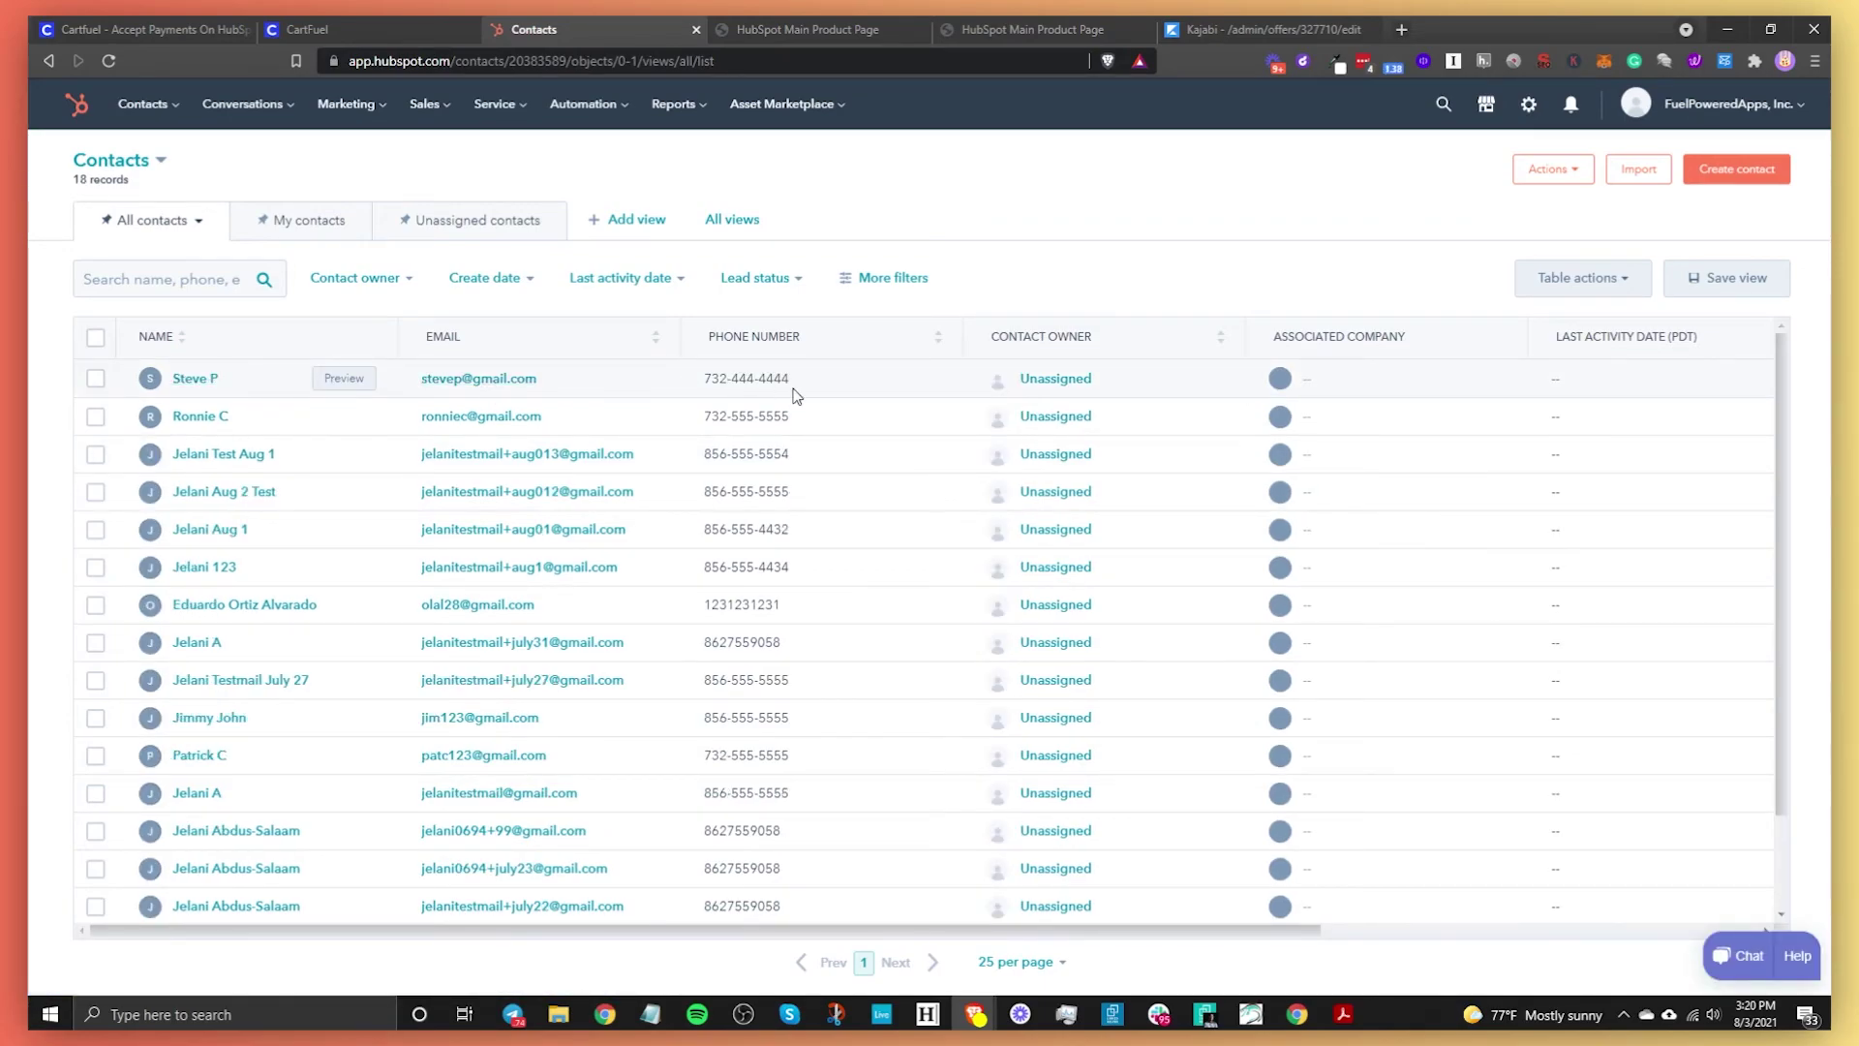
pyautogui.click(195, 377)
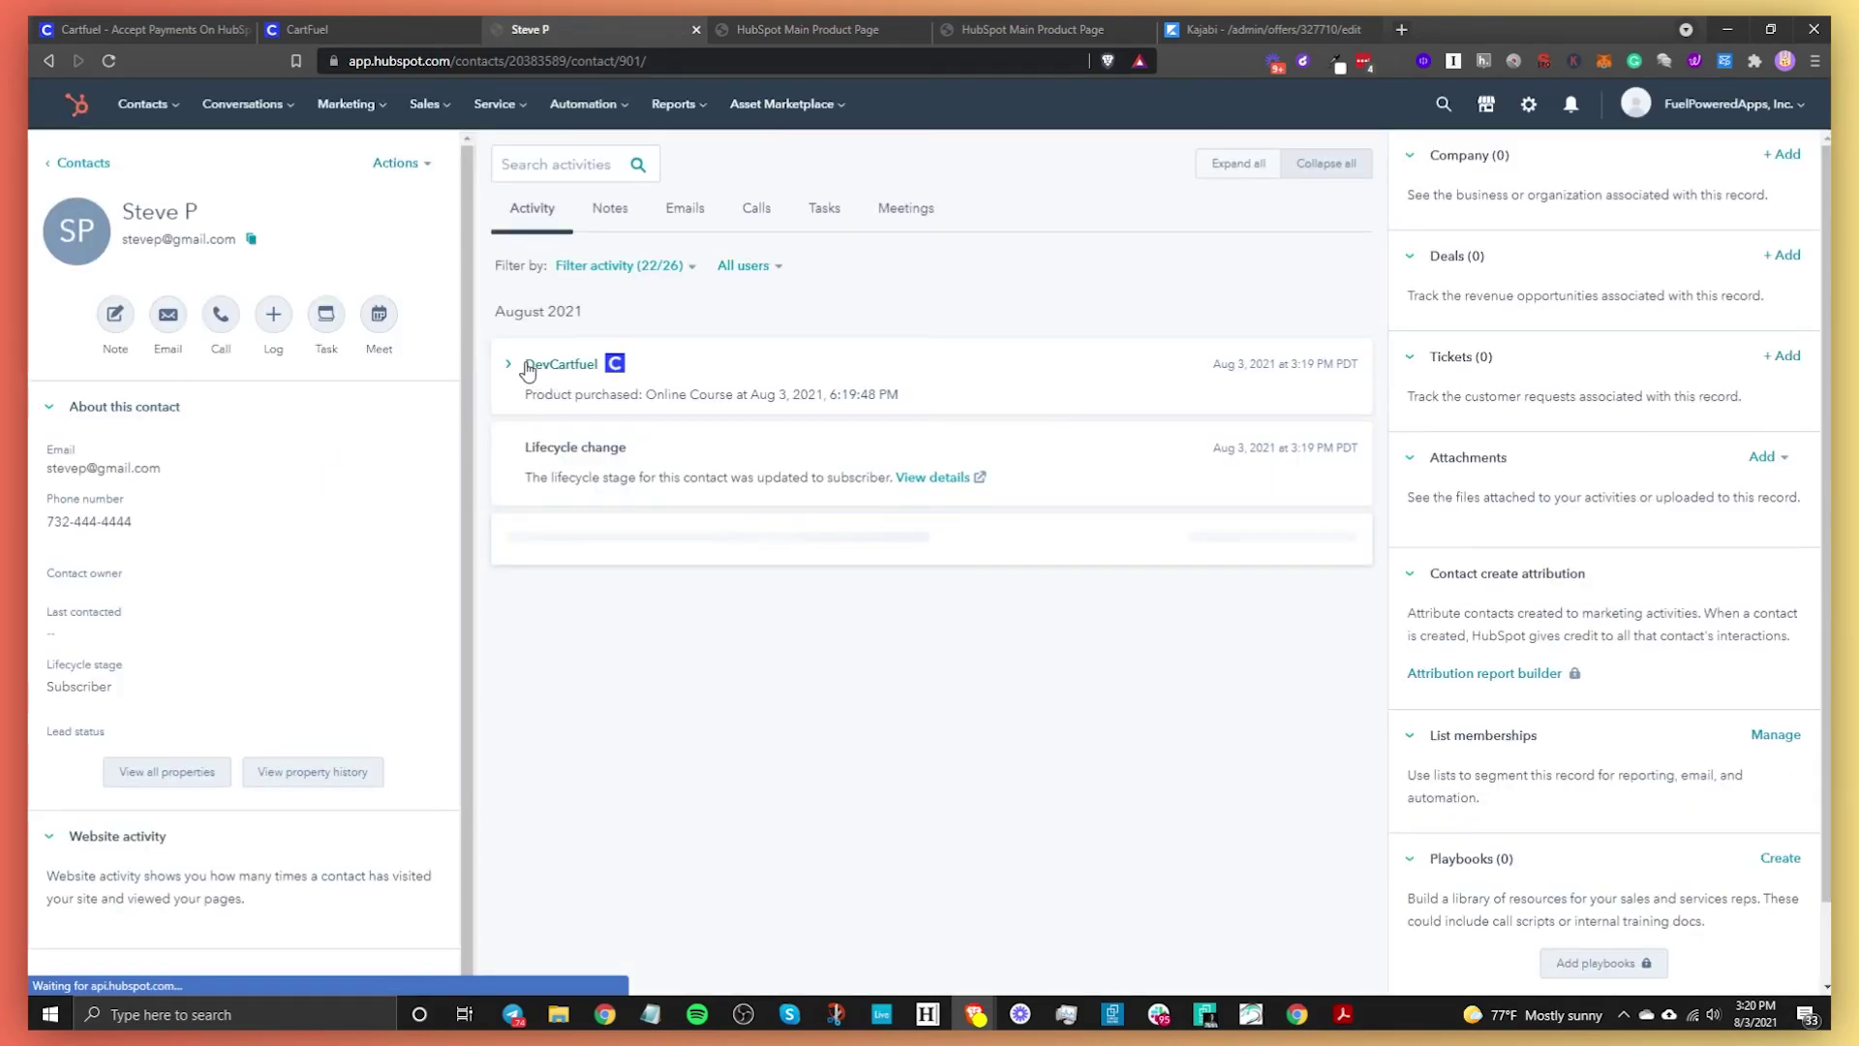
pyautogui.click(528, 370)
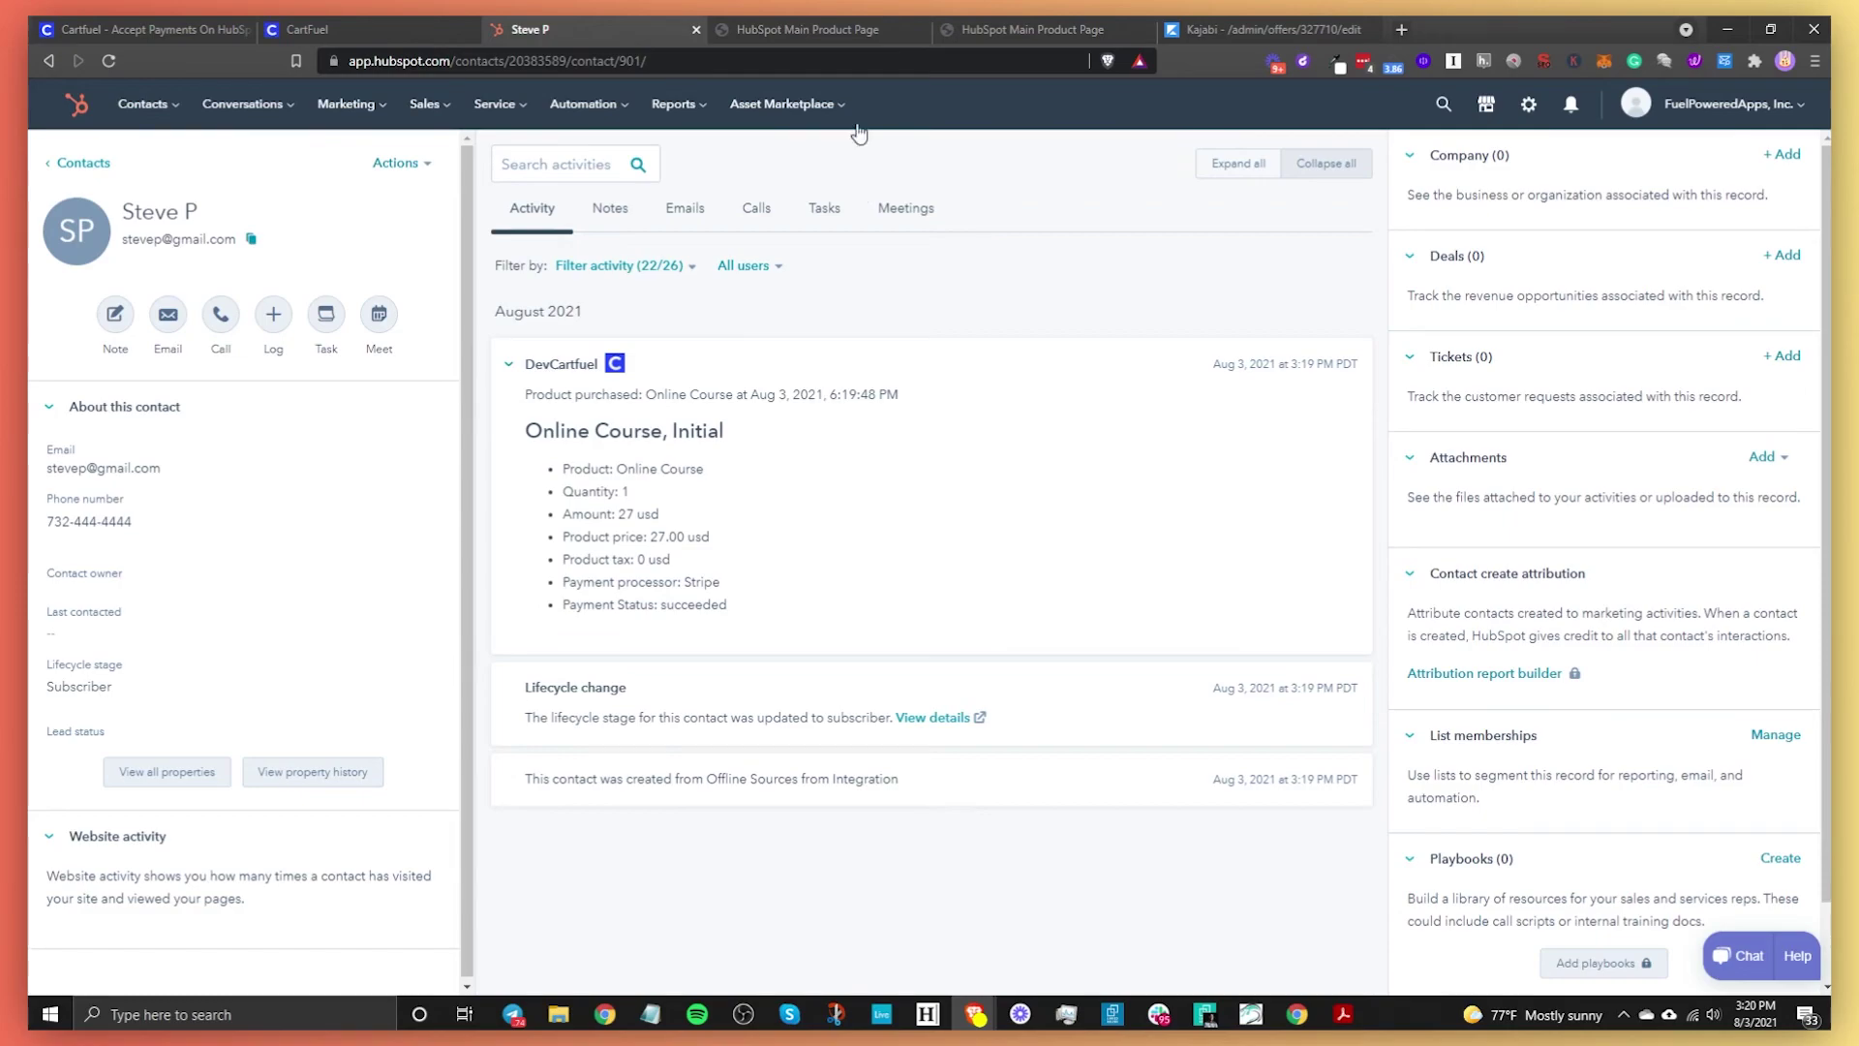
pyautogui.click(1231, 29)
pyautogui.click(658, 303)
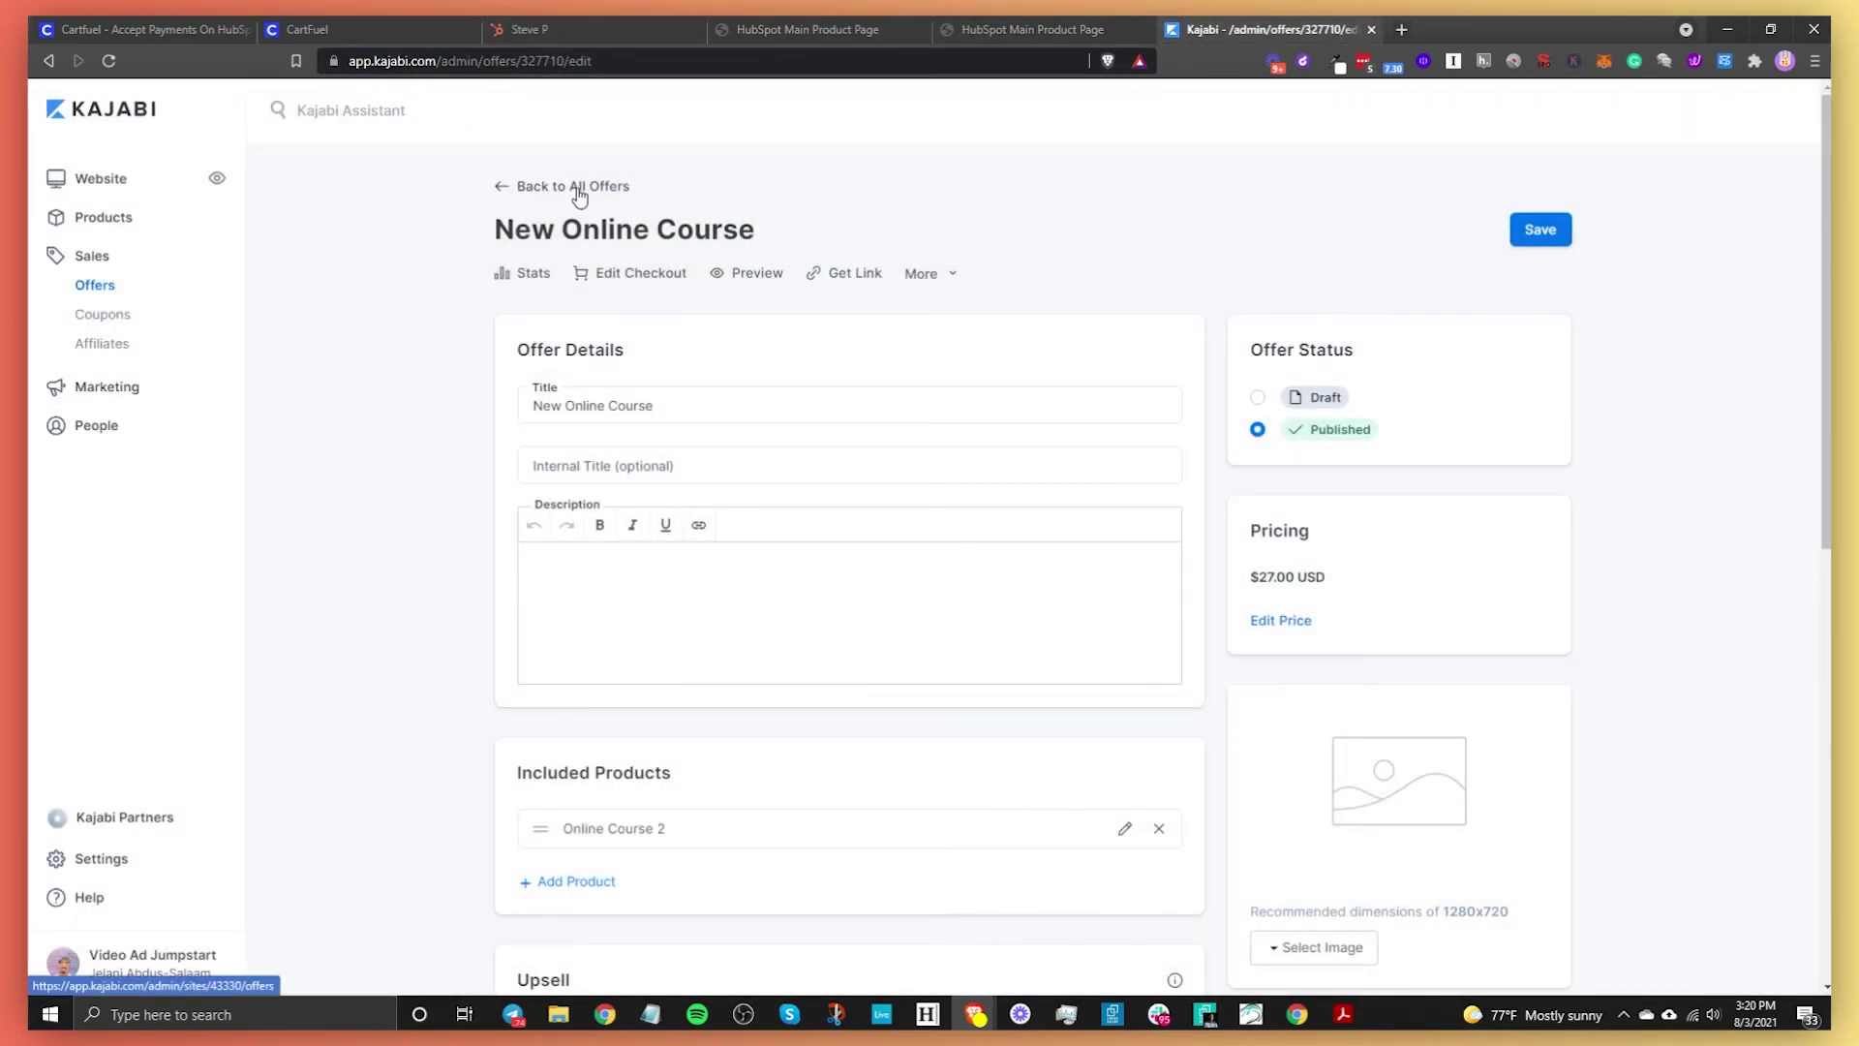
# Open Online Course 2's Members report and confirm the test buyer is enrolled, not started
pyautogui.click(578, 189)
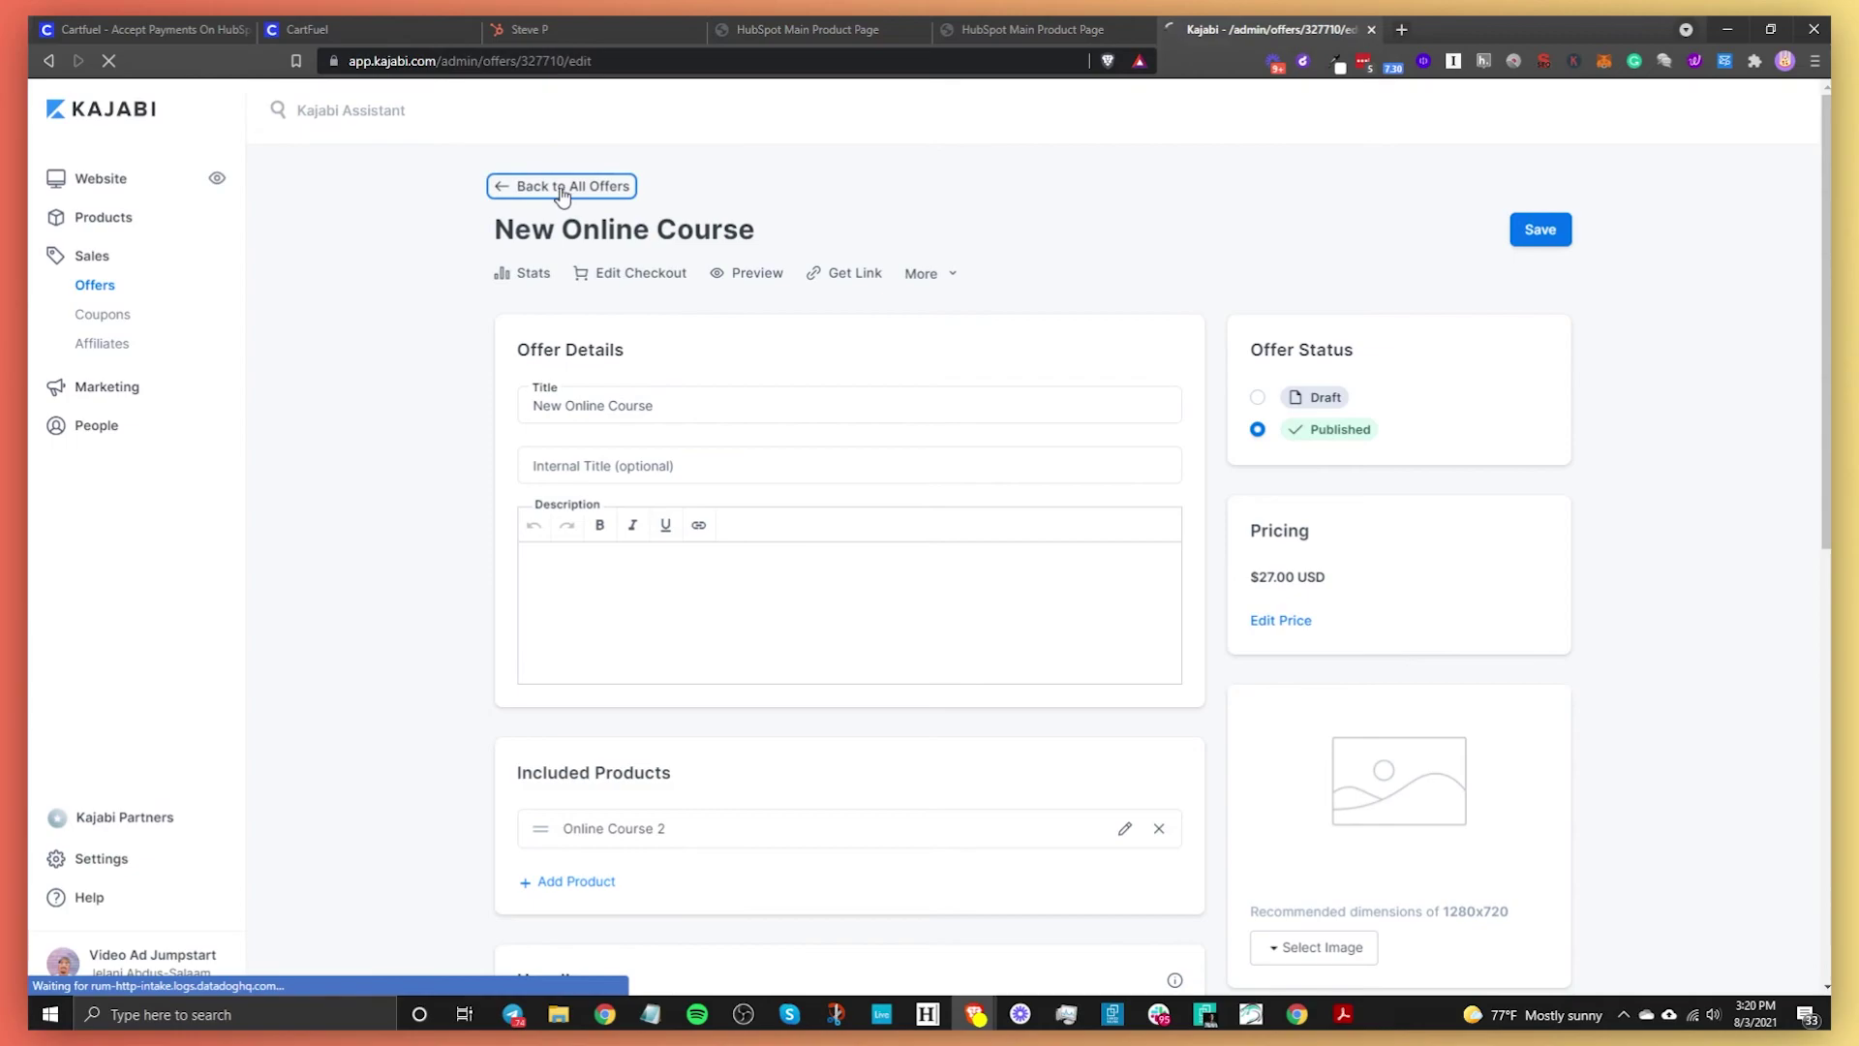
pyautogui.click(50, 62)
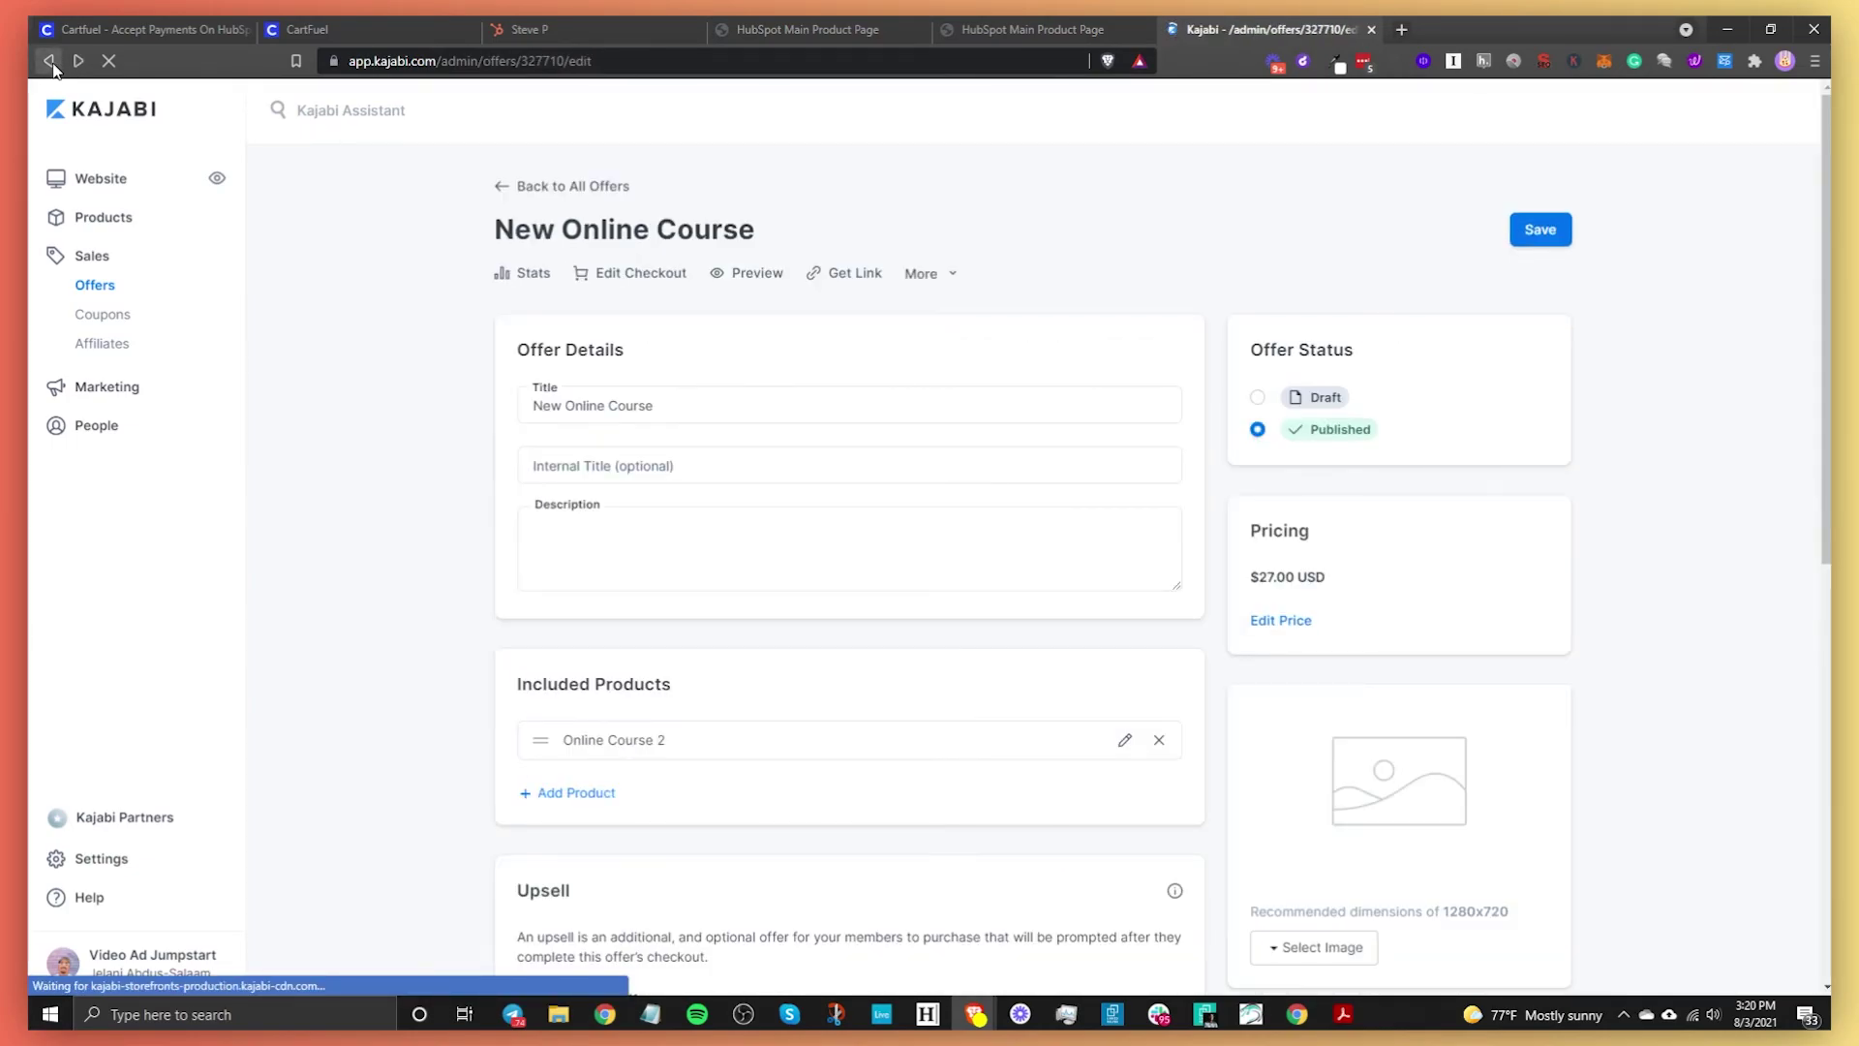
pyautogui.click(51, 62)
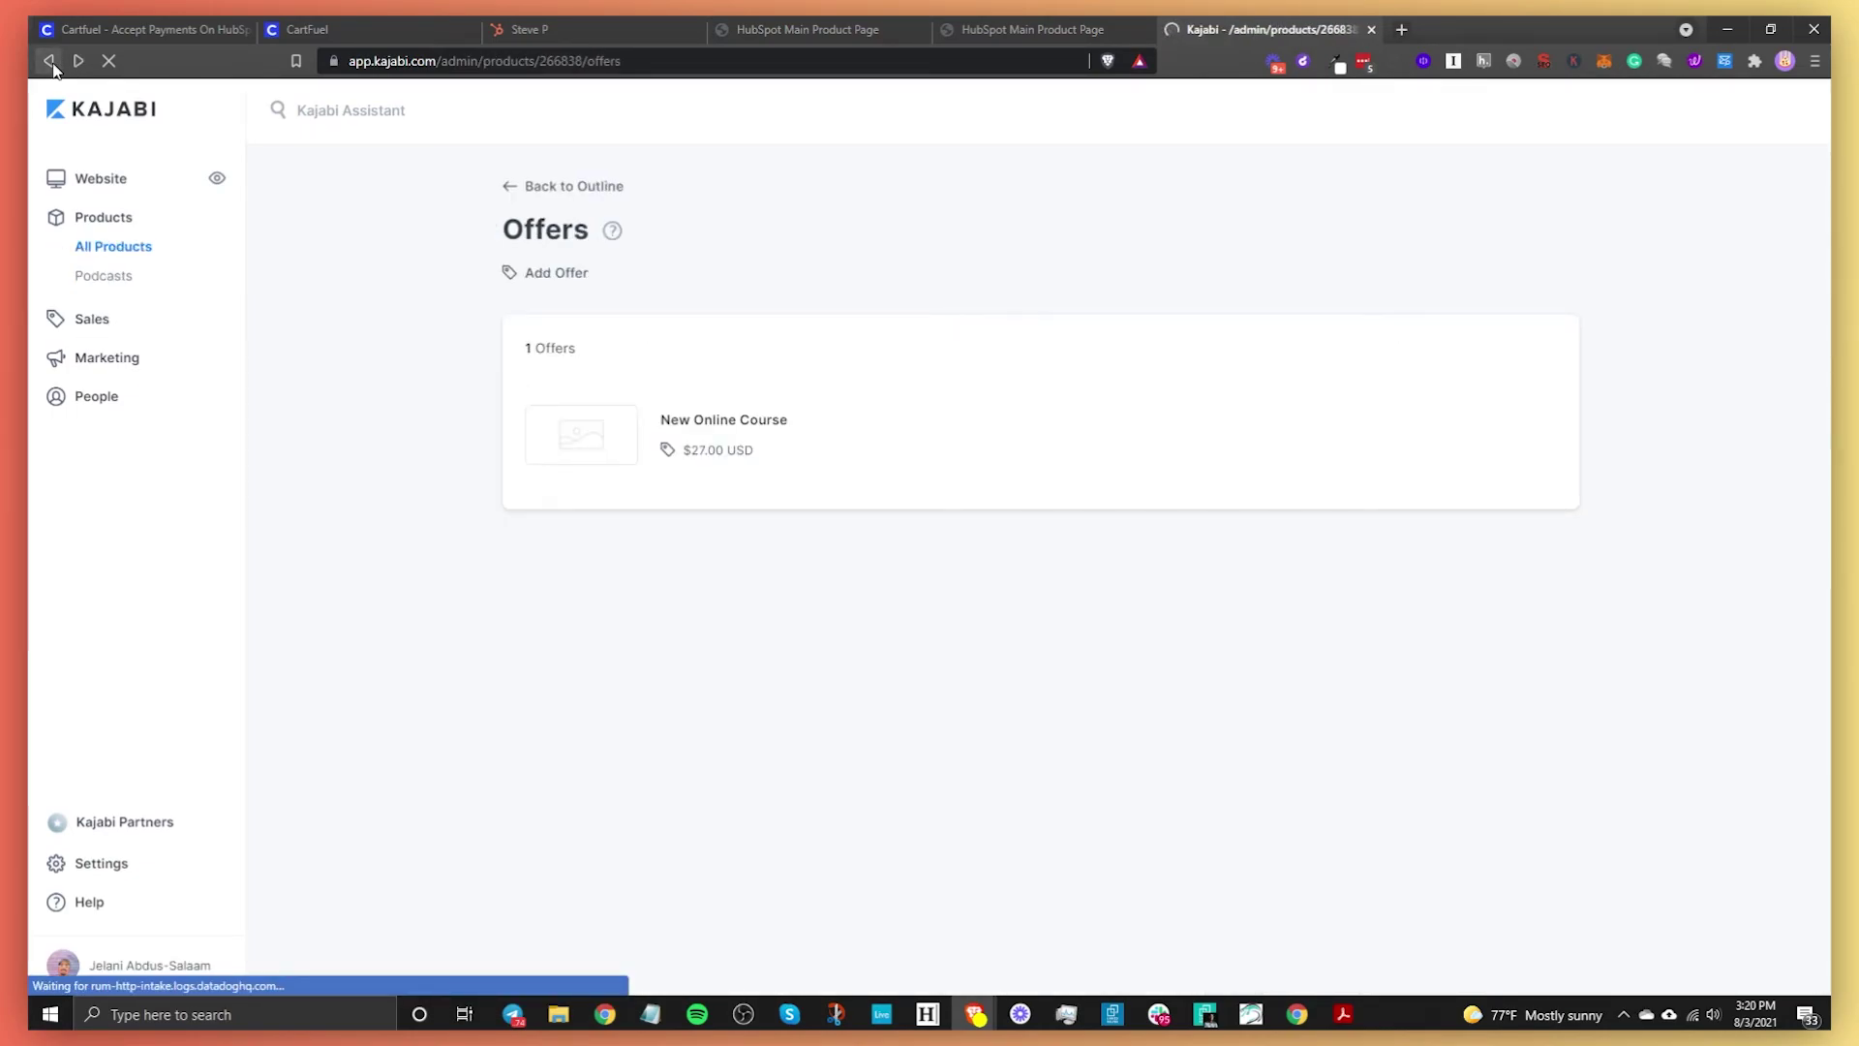
pyautogui.click(51, 62)
pyautogui.click(905, 276)
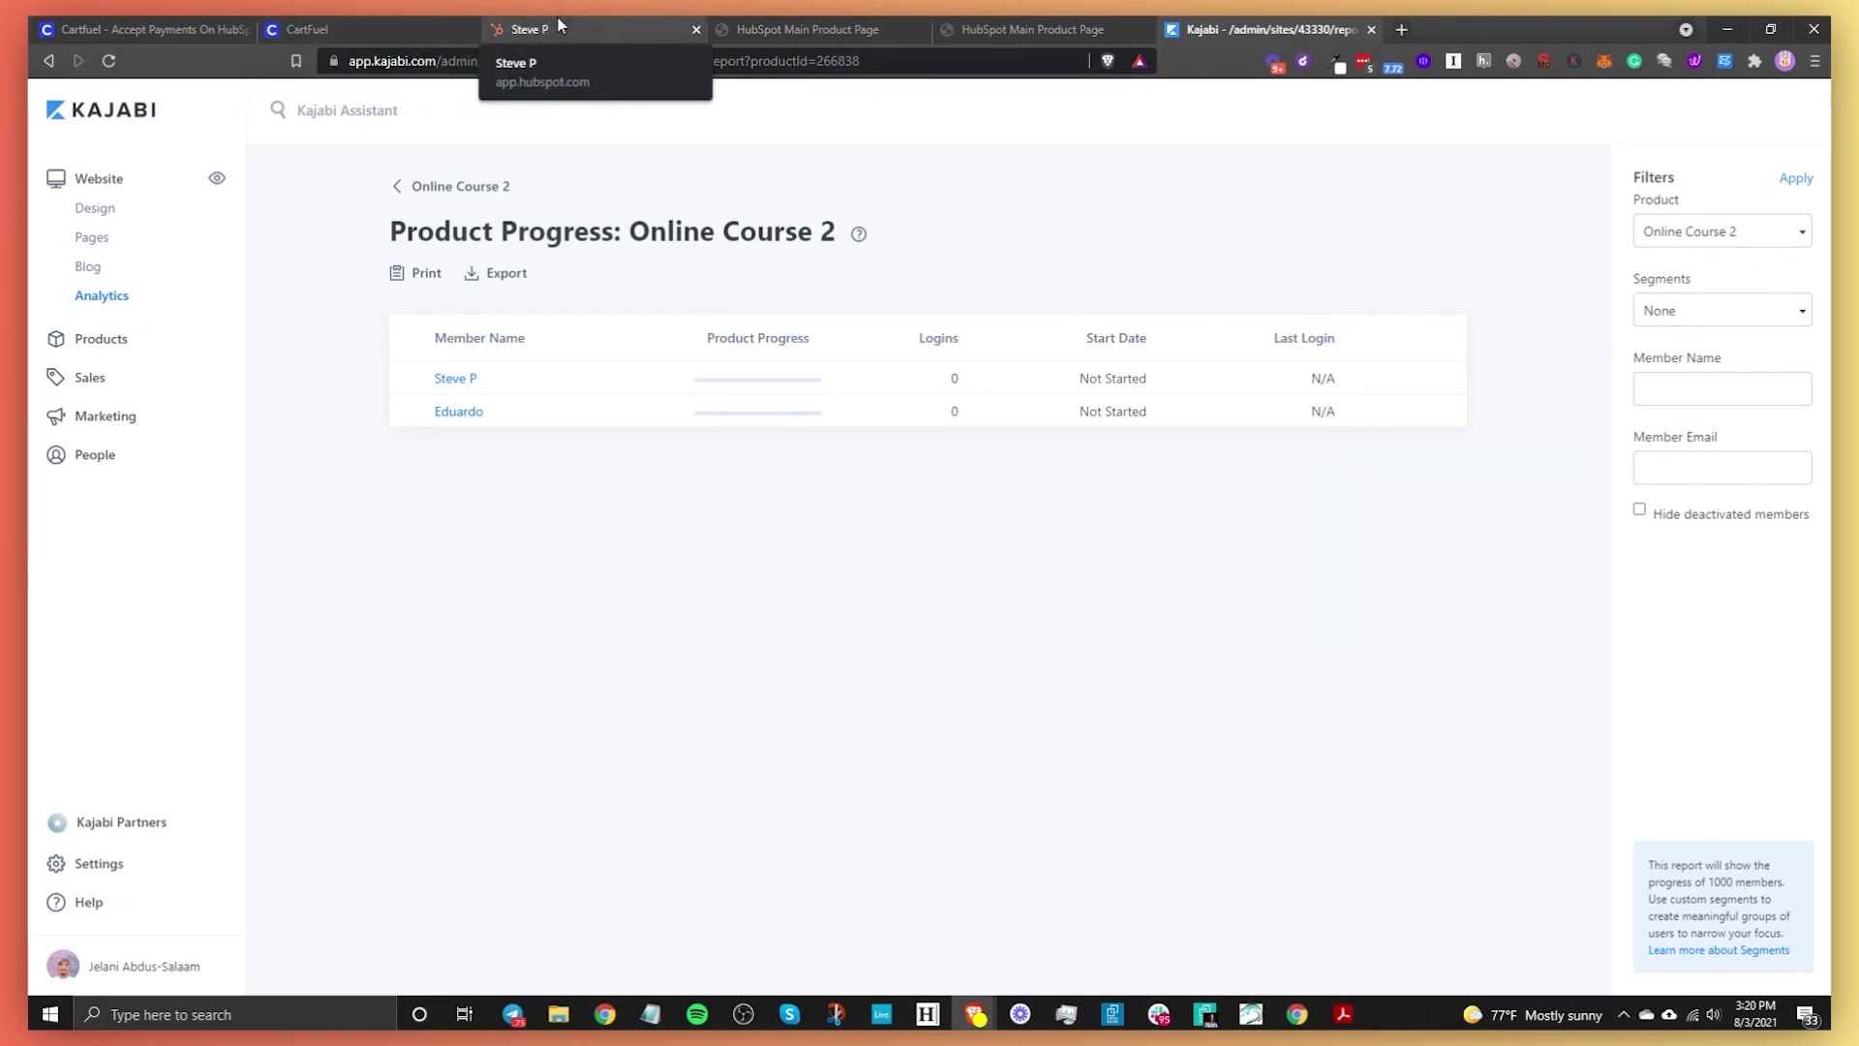
pyautogui.click(149, 30)
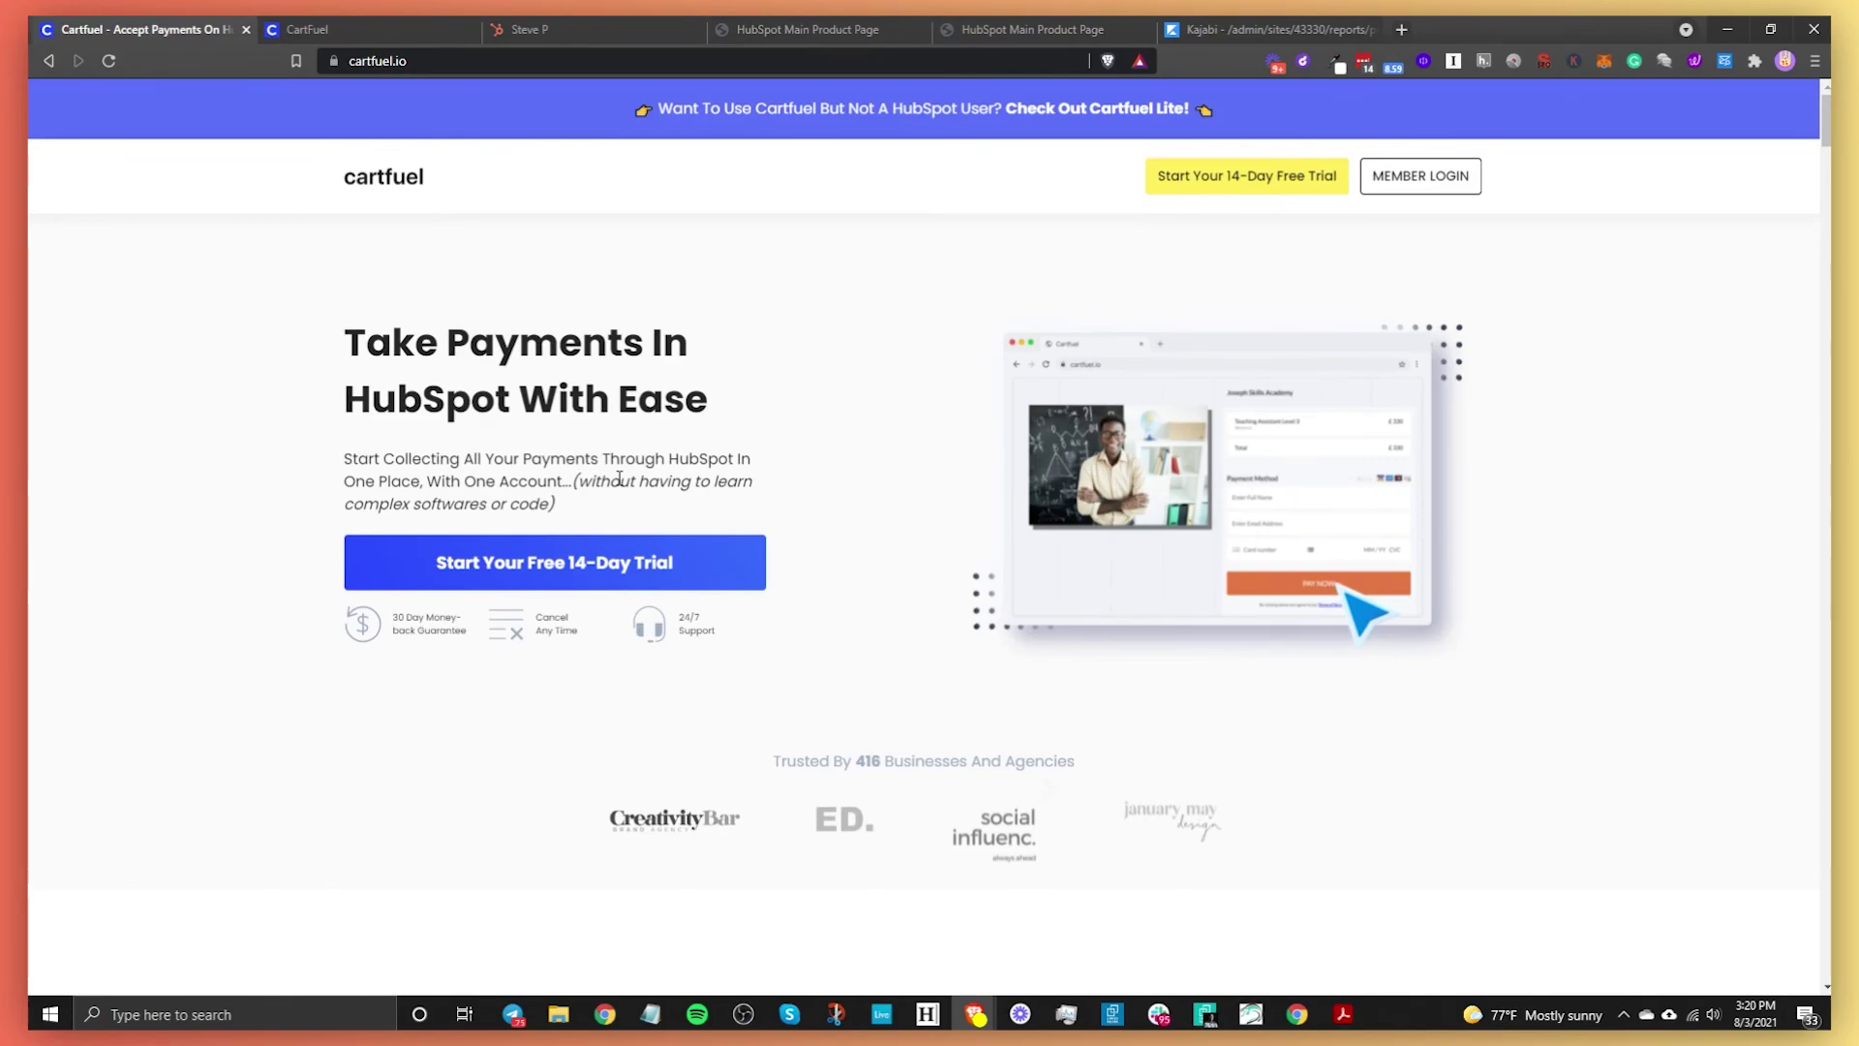